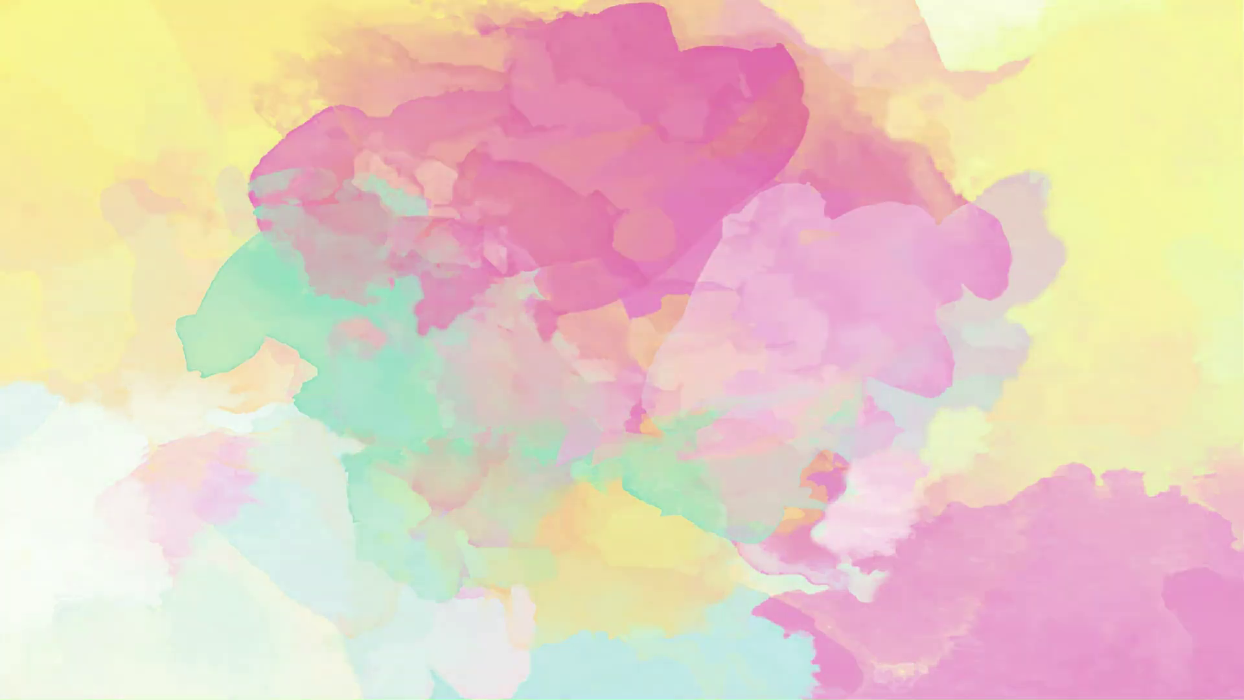
Step: Finish the rectangular face and make it a group
{"action": "key", "text": "r"}
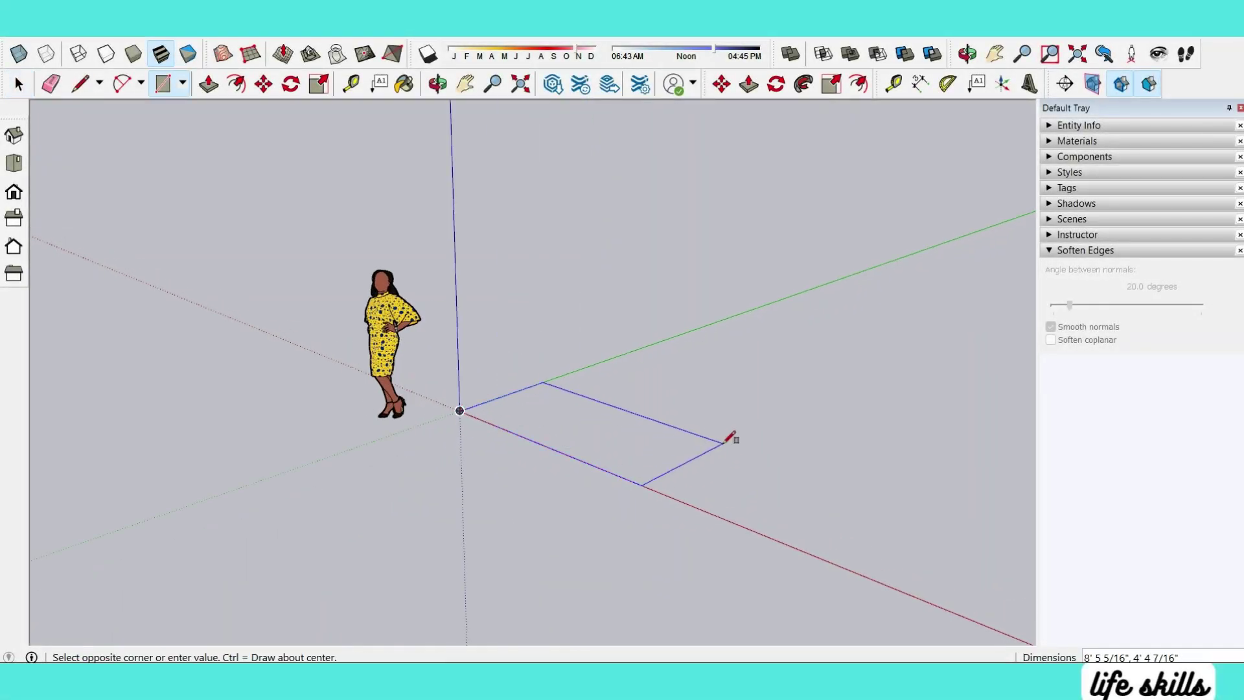
{"action": "left_click", "coordinate": [730, 439]}
{"action": "key", "text": "space"}
{"action": "middle_click_drag", "start_coordinate": [730, 439], "coordinate": [643, 464]}
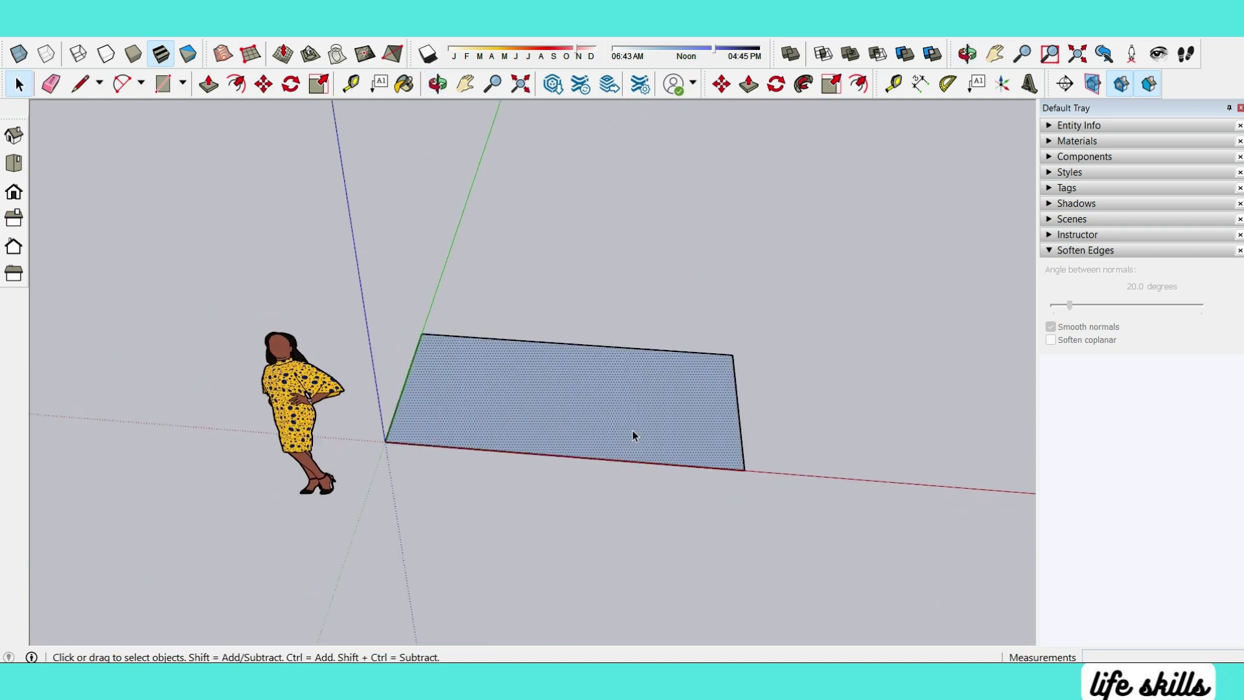
{"action": "scroll", "coordinate": [632, 434], "scroll_direction": "down", "scroll_amount": 2}
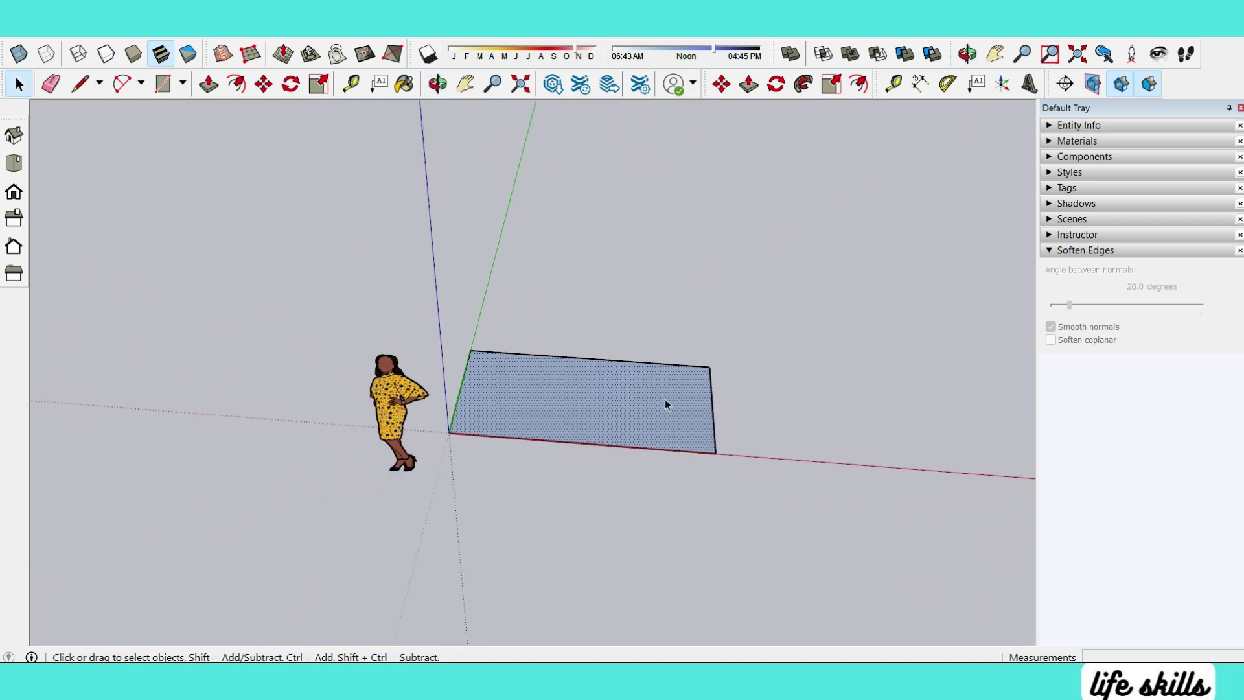
{"action": "right_click", "coordinate": [607, 396]}
{"action": "left_click", "coordinate": [661, 525]}
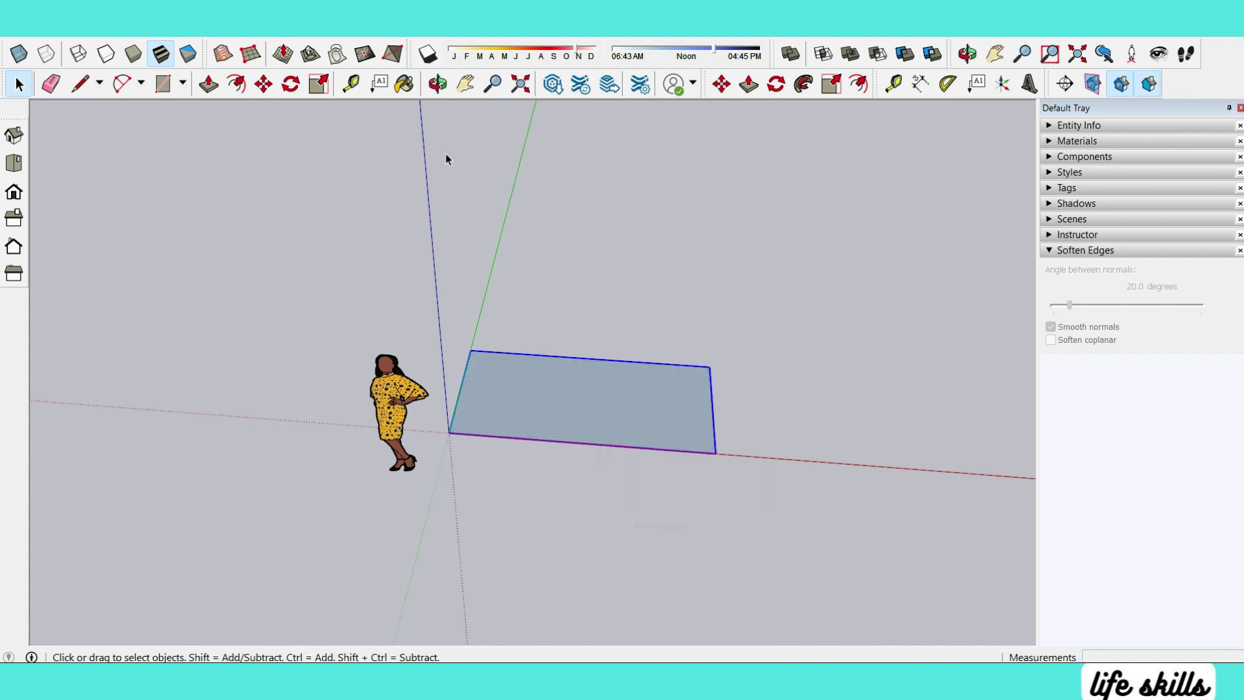
Step: Draw a sandbox grid with spacing 2 from scratch over the grouped face
{"action": "left_click", "coordinate": [251, 56]}
{"action": "scroll", "coordinate": [524, 410], "scroll_direction": "up", "scroll_amount": 2}
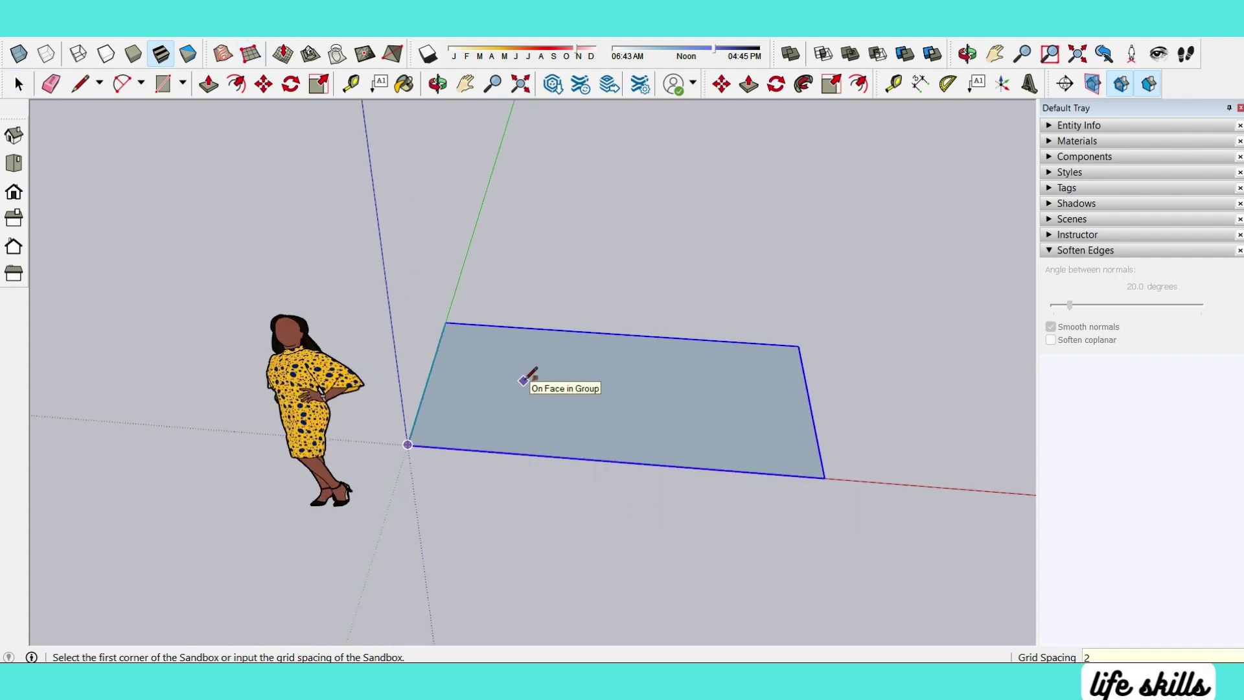
{"action": "scroll", "coordinate": [452, 314], "scroll_direction": "up", "scroll_amount": 1}
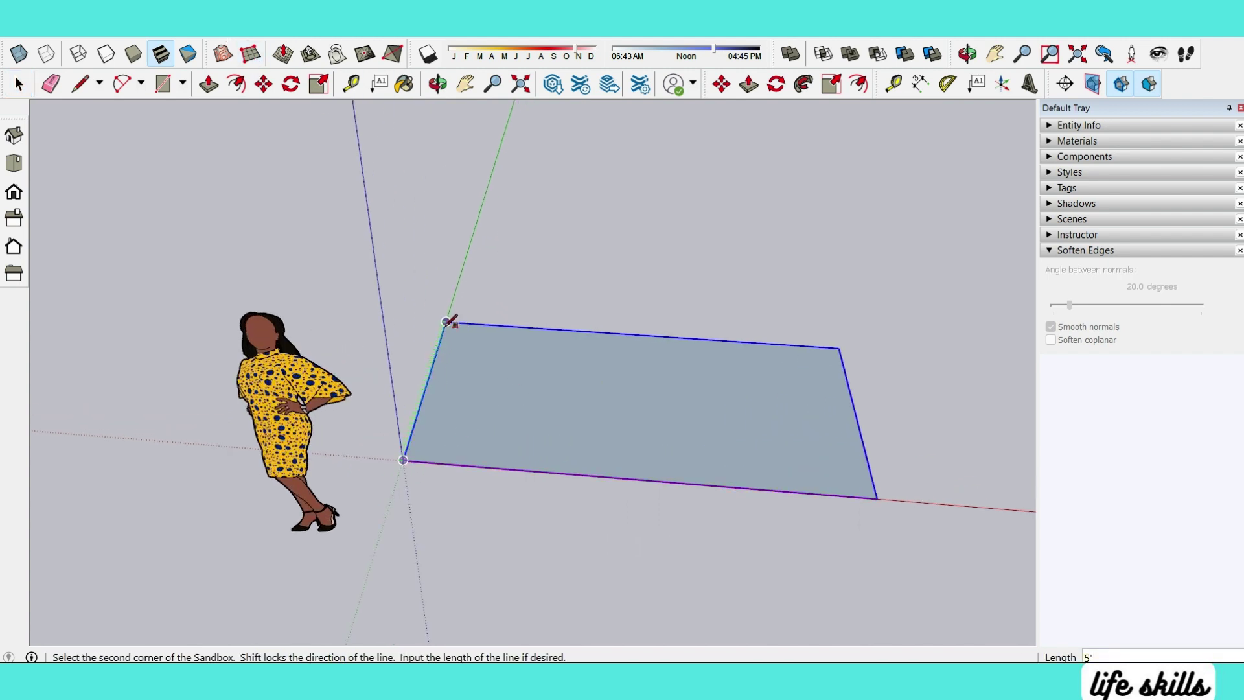
{"action": "left_click", "coordinate": [446, 321]}
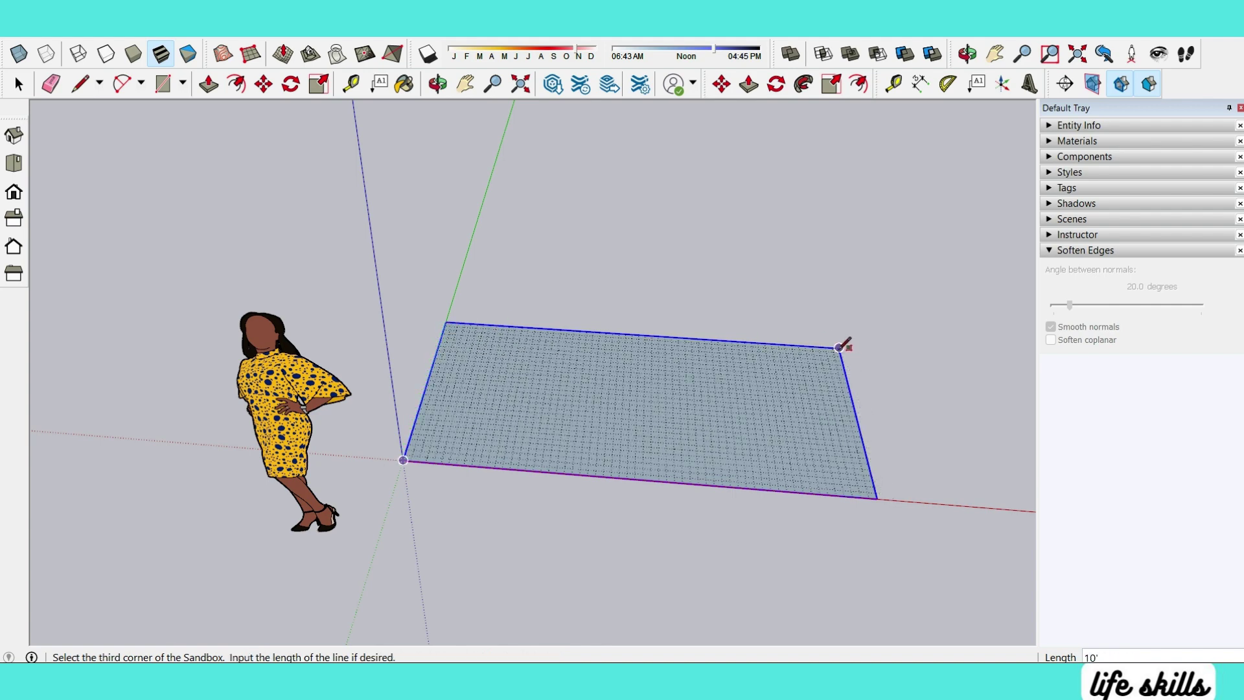
{"action": "left_click", "coordinate": [842, 346]}
{"action": "key", "text": "space"}
{"action": "scroll", "coordinate": [534, 422], "scroll_direction": "up", "scroll_amount": 3}
{"action": "middle_click_drag", "start_coordinate": [460, 373], "coordinate": [413, 172]}
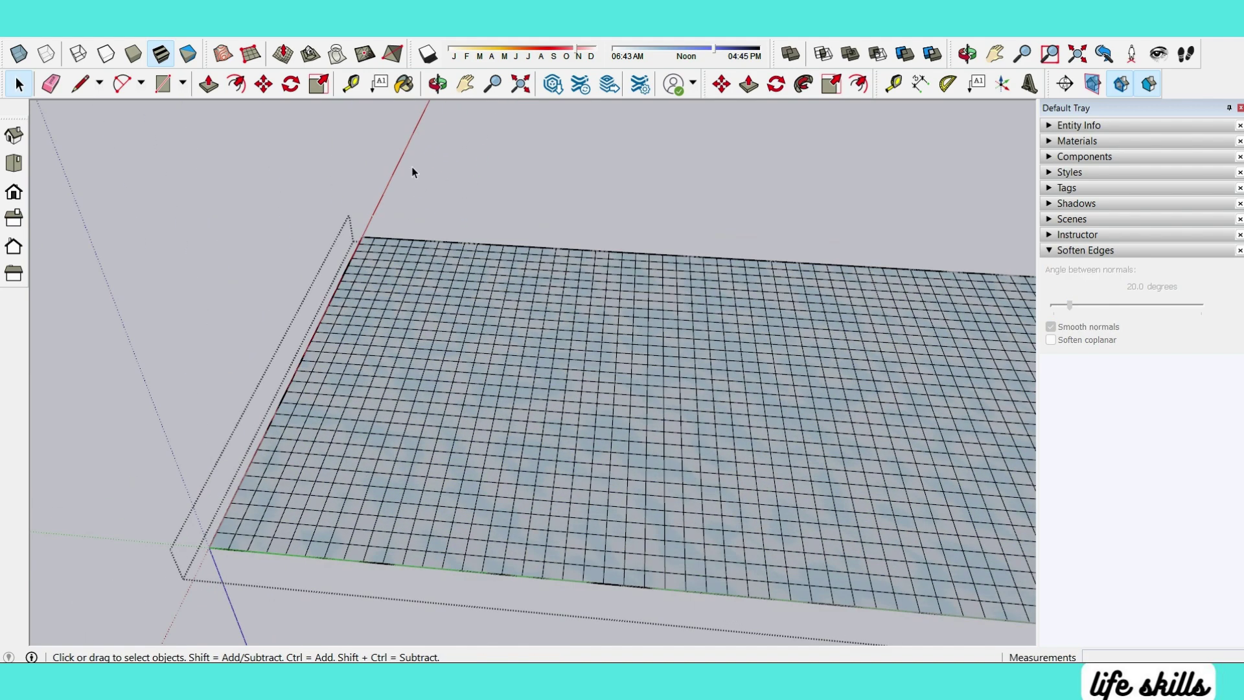
Step: Use Smoove to raise a bump and push down dips across the grid
{"action": "left_click", "coordinate": [288, 55]}
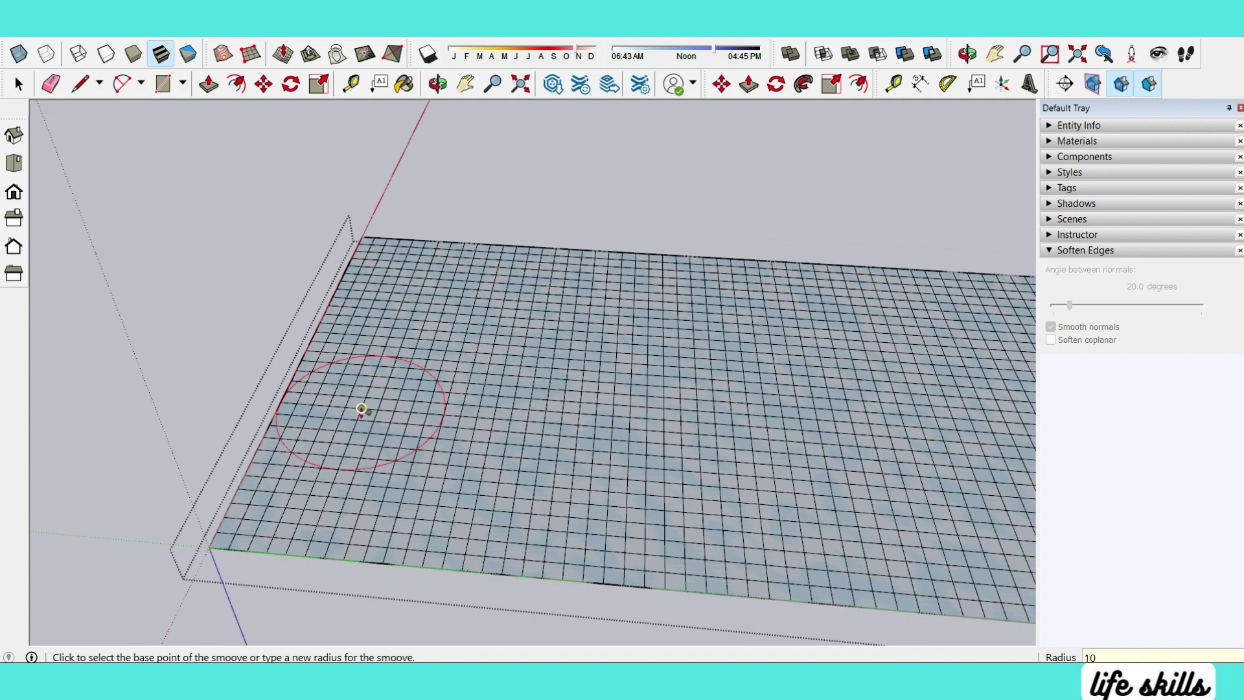
{"action": "left_click", "coordinate": [412, 277]}
{"action": "left_click", "coordinate": [412, 252]}
{"action": "left_click", "coordinate": [502, 291]}
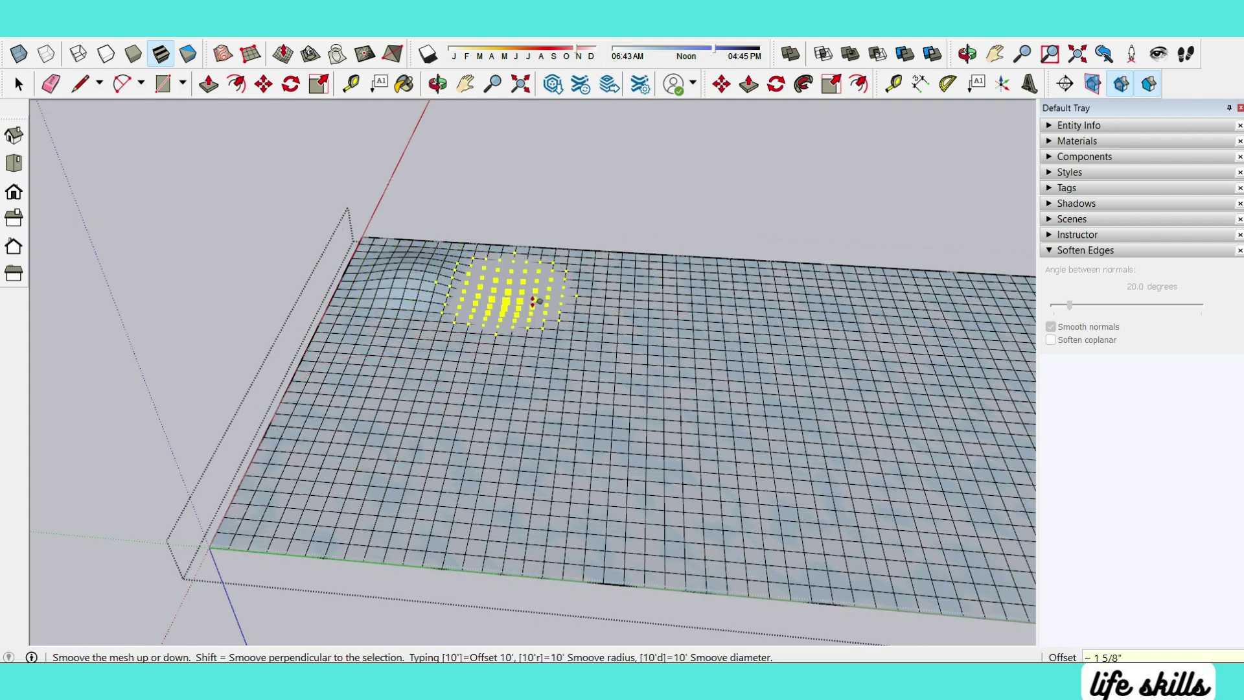
{"action": "left_click", "coordinate": [502, 324]}
{"action": "left_click", "coordinate": [433, 338]}
{"action": "scroll", "coordinate": [334, 337], "scroll_direction": "down", "scroll_amount": 2}
{"action": "left_click", "coordinate": [419, 375]}
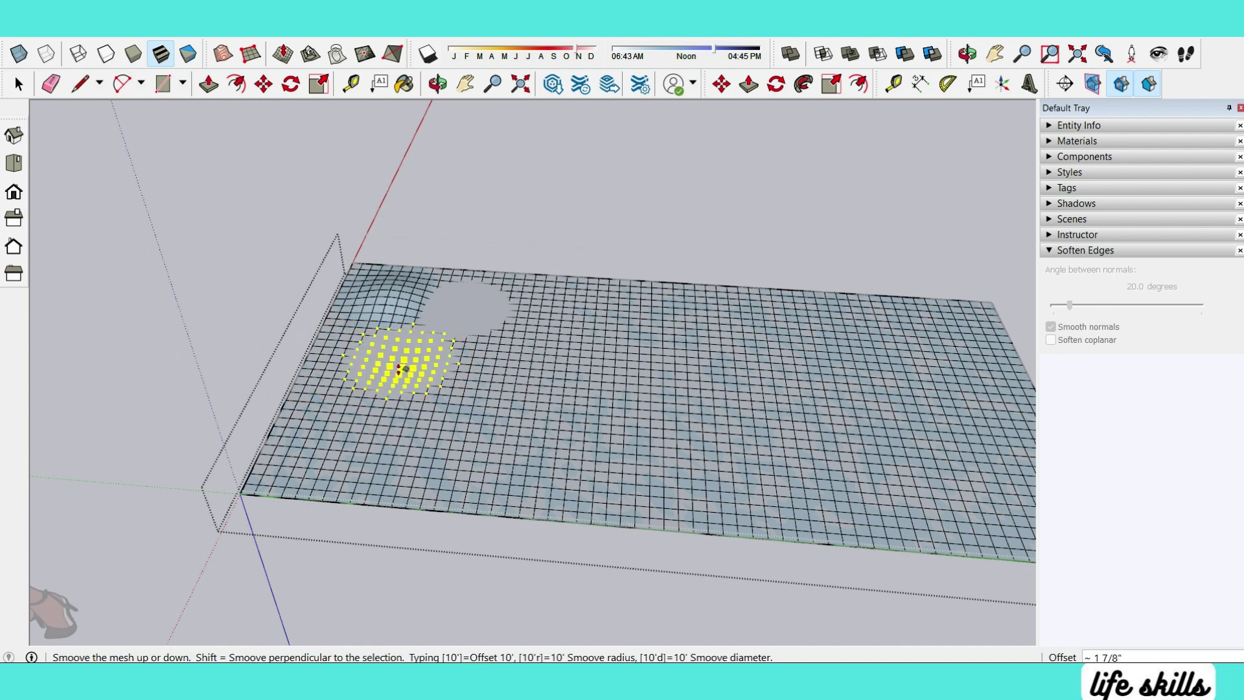
{"action": "left_click", "coordinate": [512, 366]}
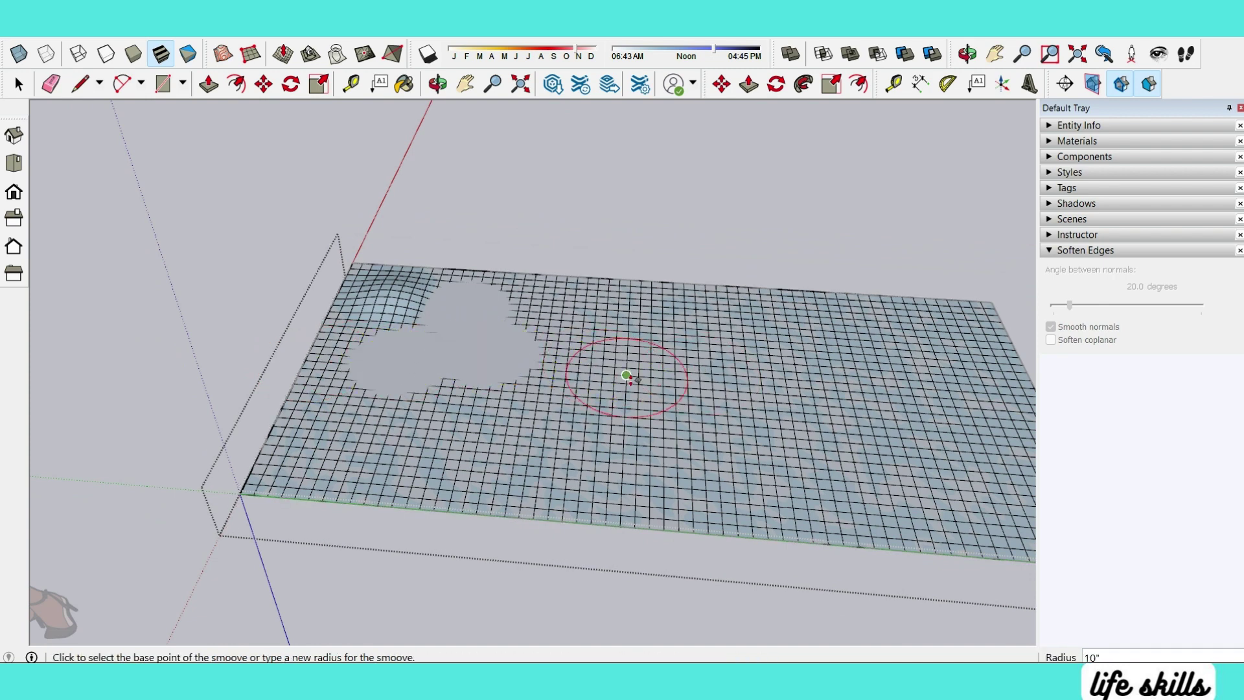
Step: Smoove a dip at the right, a bulge at the front left, and reshape the centre
{"action": "left_click", "coordinate": [831, 373]}
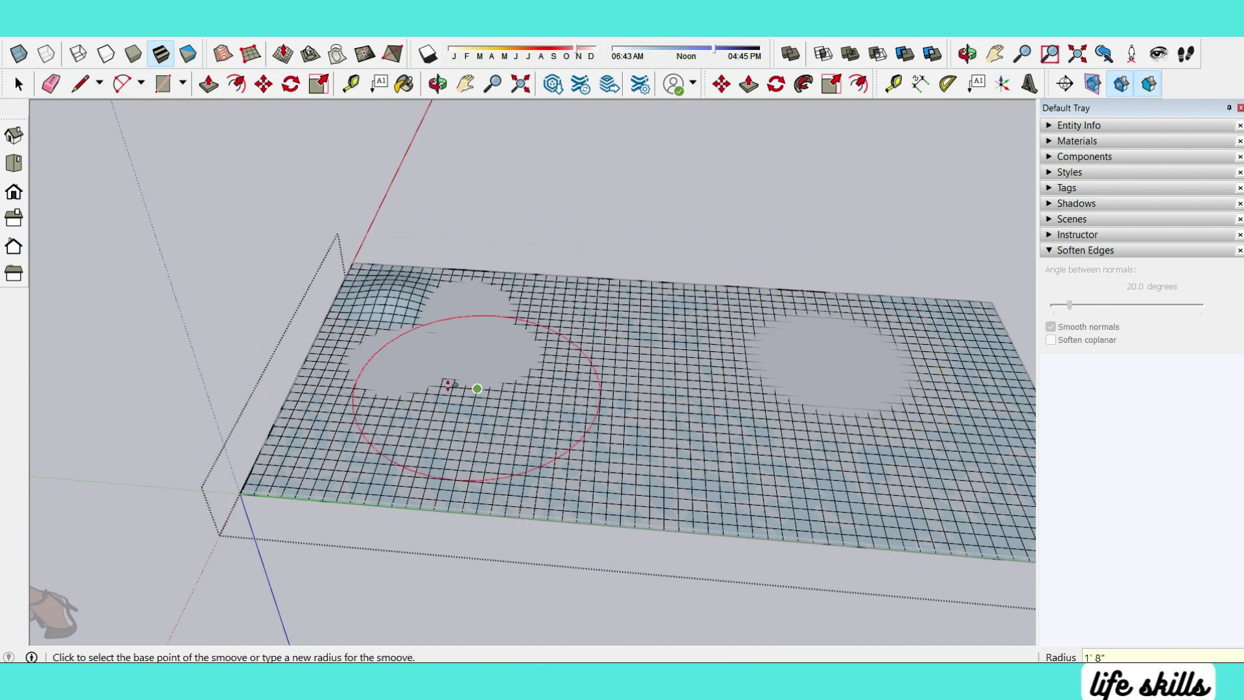
{"action": "scroll", "coordinate": [458, 388], "scroll_direction": "down", "scroll_amount": 2}
{"action": "left_click", "coordinate": [555, 330]}
{"action": "left_click", "coordinate": [638, 348]}
{"action": "left_click", "coordinate": [334, 424]}
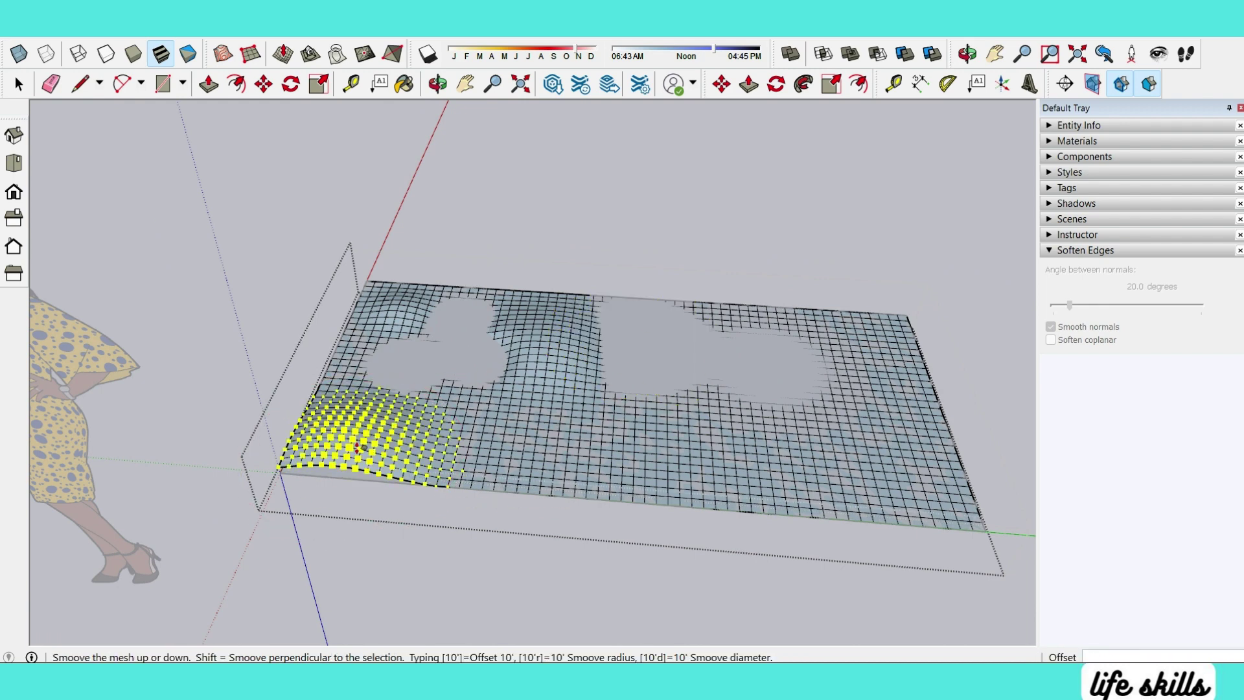
{"action": "left_click", "coordinate": [337, 412]}
{"action": "left_click", "coordinate": [722, 442]}
{"action": "left_click", "coordinate": [675, 445]}
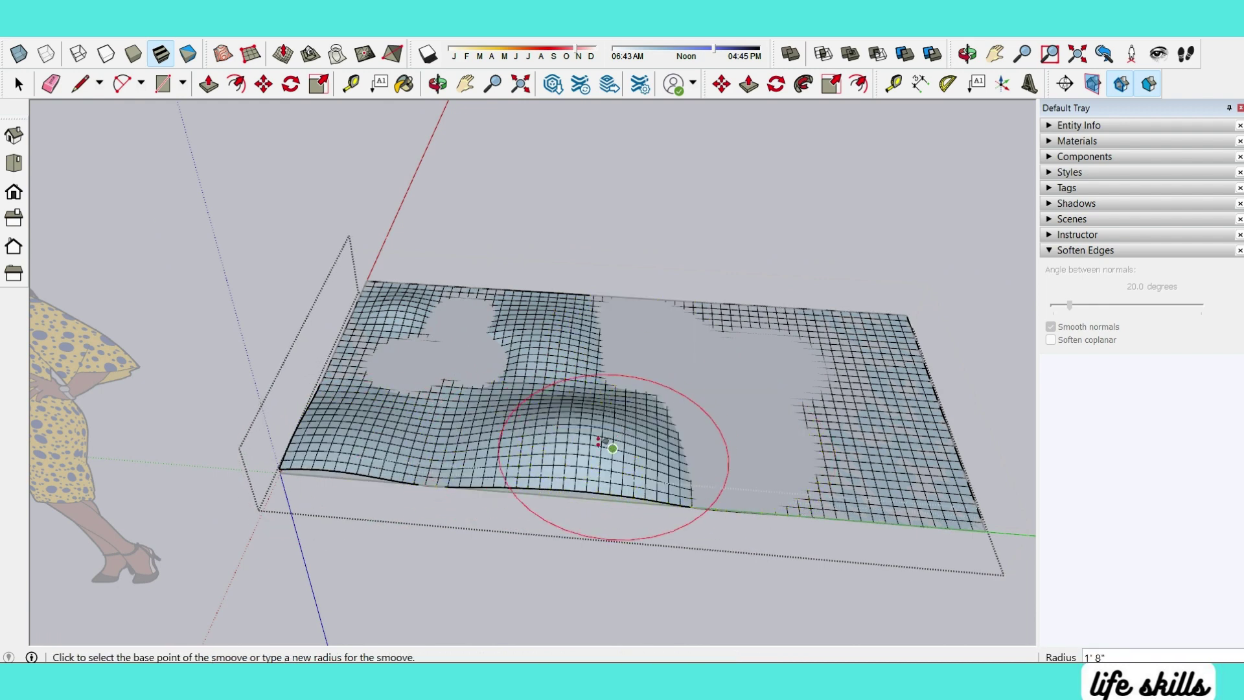
{"action": "left_click", "coordinate": [570, 444]}
{"action": "middle_click_drag", "start_coordinate": [570, 447], "coordinate": [904, 476]}
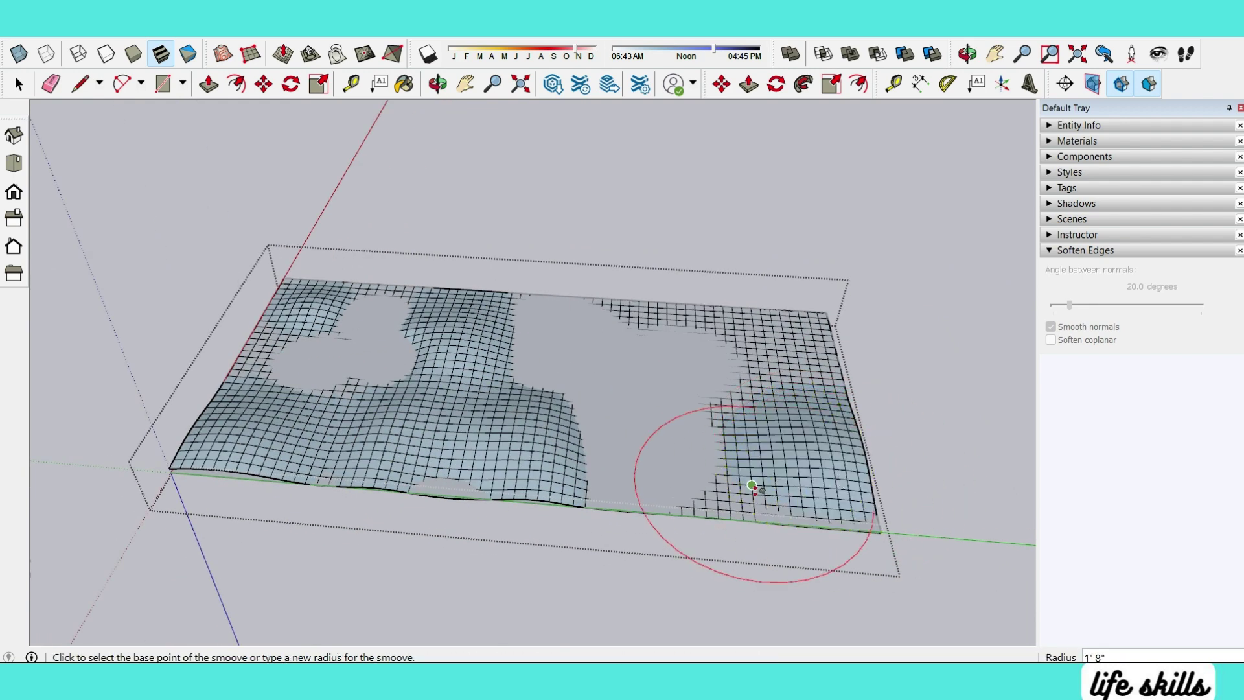
Step: Raise the right side, far right corner and middle of the terrain with Smoove
{"action": "left_click", "coordinate": [807, 364]}
{"action": "left_click", "coordinate": [729, 329]}
{"action": "mouse_move", "coordinate": [570, 333]}
{"action": "middle_mouse_down"}
{"action": "mouse_move", "coordinate": [664, 195]}
{"action": "mouse_move", "coordinate": [563, 255]}
{"action": "mouse_move", "coordinate": [806, 353]}
{"action": "mouse_move", "coordinate": [803, 387]}
{"action": "mouse_move", "coordinate": [787, 343]}
{"action": "middle_mouse_up"}
{"action": "left_click", "coordinate": [784, 367]}
{"action": "scroll", "coordinate": [787, 343], "scroll_direction": "up", "scroll_amount": 3}
{"action": "left_click", "coordinate": [786, 337]}
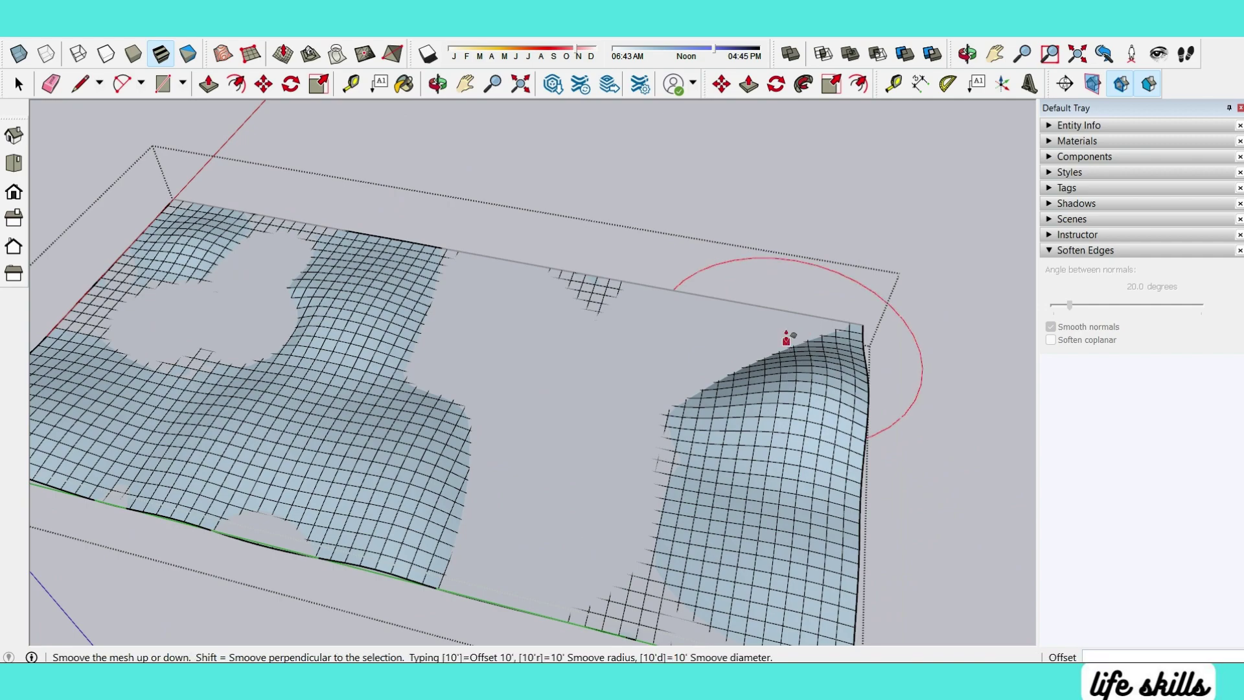
{"action": "left_click", "coordinate": [634, 293]}
{"action": "left_click", "coordinate": [636, 285]}
{"action": "mouse_move", "coordinate": [636, 285]}
{"action": "middle_mouse_down"}
{"action": "mouse_move", "coordinate": [904, 175]}
{"action": "mouse_move", "coordinate": [872, 254]}
{"action": "middle_mouse_up"}
Step: Select the sculpted terrain mesh
{"action": "key", "text": "space"}
{"action": "scroll", "coordinate": [872, 254], "scroll_direction": "down", "scroll_amount": 3}
{"action": "middle_click_drag", "start_coordinate": [778, 227], "coordinate": [651, 186]}
{"action": "scroll", "coordinate": [546, 389], "scroll_direction": "up", "scroll_amount": 2}
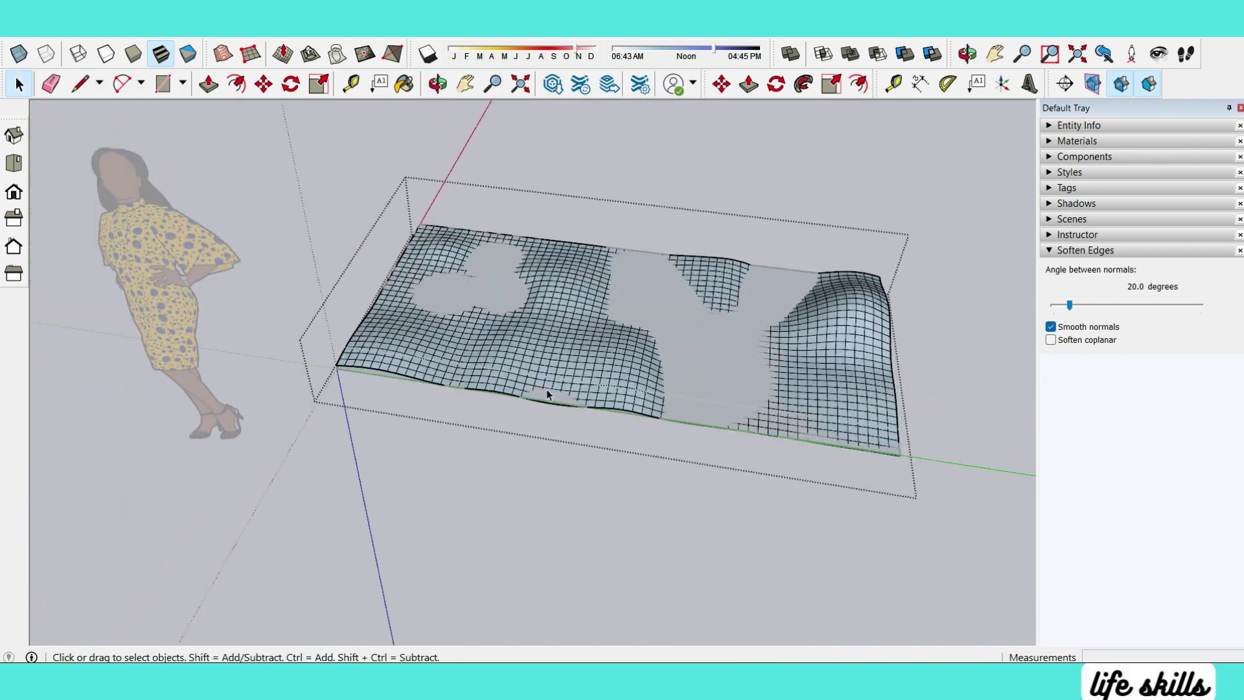
{"action": "left_click", "coordinate": [538, 333]}
{"action": "mouse_move", "coordinate": [538, 333]}
{"action": "middle_mouse_down"}
{"action": "mouse_move", "coordinate": [292, 367]}
{"action": "mouse_move", "coordinate": [589, 286]}
{"action": "mouse_move", "coordinate": [369, 375]}
{"action": "mouse_move", "coordinate": [476, 338]}
{"action": "mouse_move", "coordinate": [328, 372]}
{"action": "middle_mouse_up"}
Step: Open the terrain group and select all of its faces
{"action": "key", "text": "m"}
{"action": "key", "text": "space"}
{"action": "scroll", "coordinate": [476, 336], "scroll_direction": "down", "scroll_amount": 3}
{"action": "scroll", "coordinate": [476, 317], "scroll_direction": "up", "scroll_amount": 3}
{"action": "triple_click", "coordinate": [430, 329]}
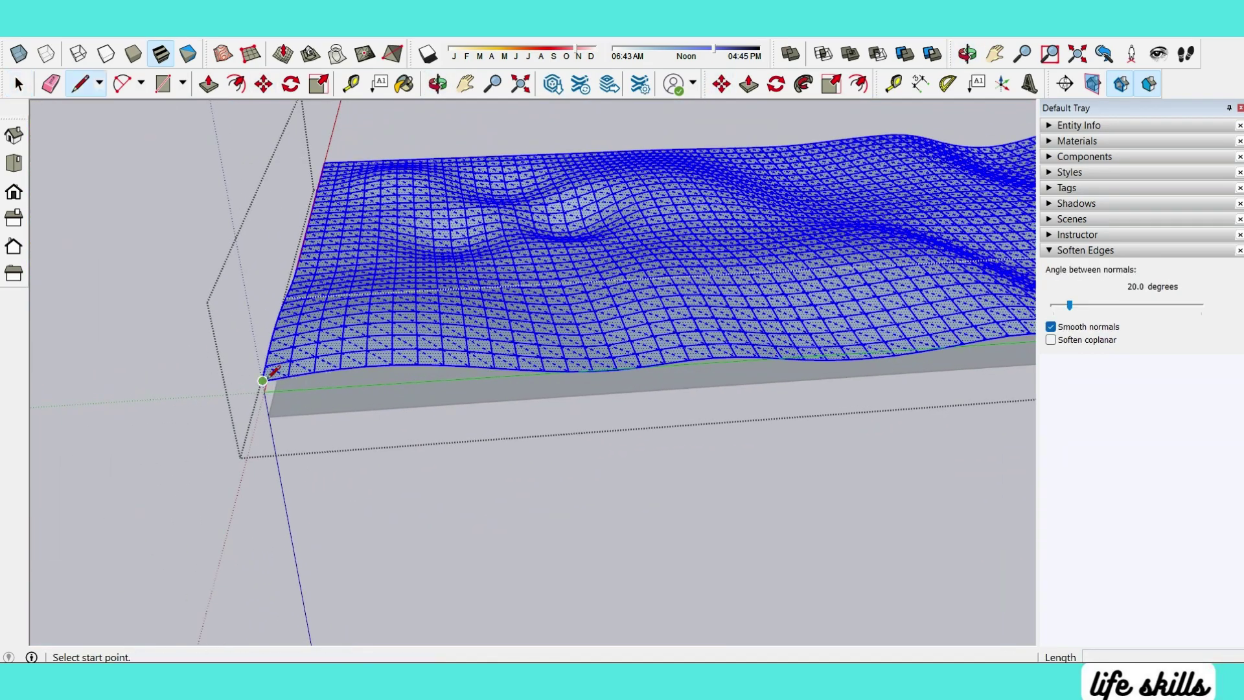
{"action": "scroll", "coordinate": [214, 414], "scroll_direction": "down", "scroll_amount": 3}
{"action": "scroll", "coordinate": [836, 376], "scroll_direction": "up", "scroll_amount": 2}
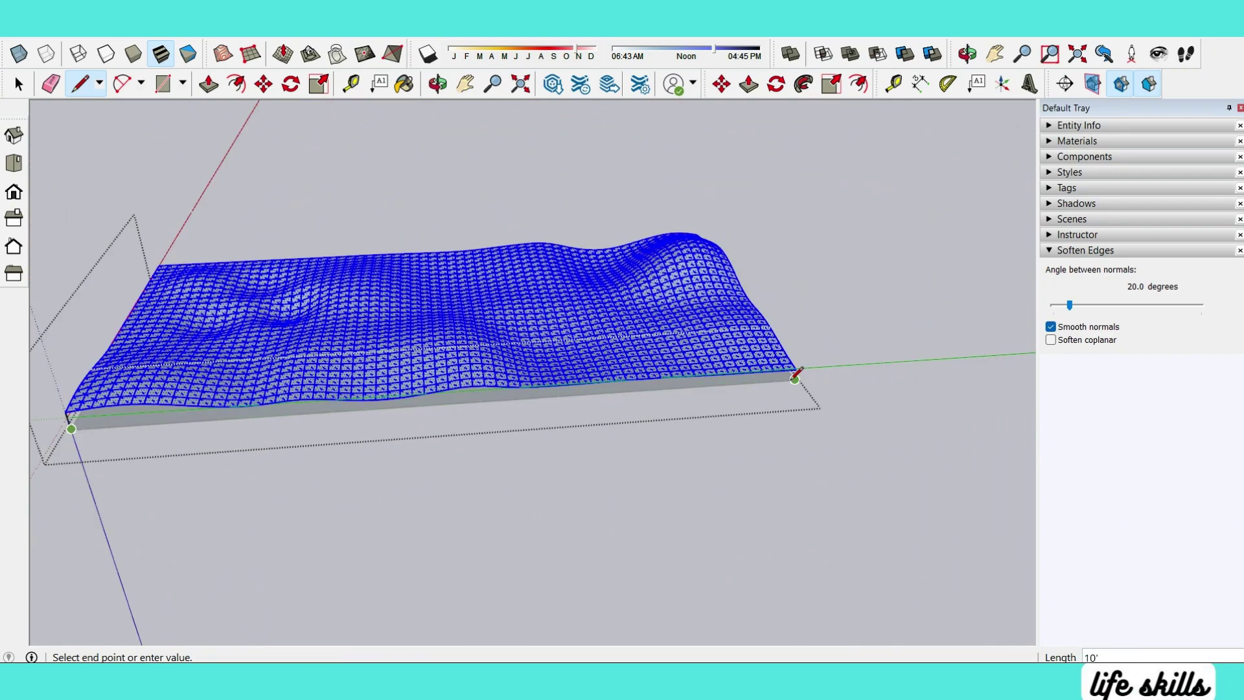
{"action": "scroll", "coordinate": [802, 358], "scroll_direction": "up", "scroll_amount": 2}
{"action": "scroll", "coordinate": [806, 353], "scroll_direction": "up", "scroll_amount": 2}
{"action": "mouse_move", "coordinate": [805, 349]}
{"action": "middle_mouse_down"}
{"action": "mouse_move", "coordinate": [825, 402]}
{"action": "mouse_move", "coordinate": [466, 445]}
{"action": "mouse_move", "coordinate": [717, 334]}
{"action": "mouse_move", "coordinate": [681, 347]}
{"action": "middle_mouse_up"}
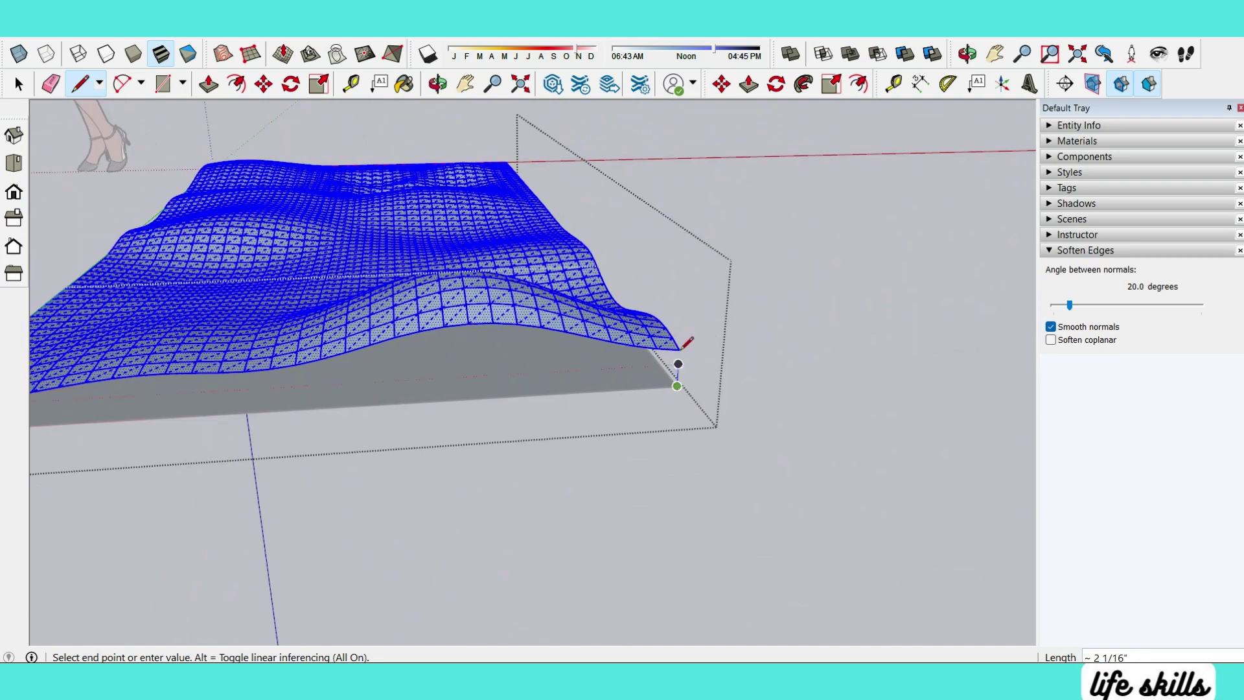
{"action": "middle_click_drag", "start_coordinate": [509, 381], "coordinate": [651, 412]}
Step: Start a closing line at the mesh corner, then cancel it
{"action": "left_click", "coordinate": [663, 388]}
{"action": "scroll", "coordinate": [564, 138], "scroll_direction": "up", "scroll_amount": 2}
{"action": "scroll", "coordinate": [889, 155], "scroll_direction": "up", "scroll_amount": 2}
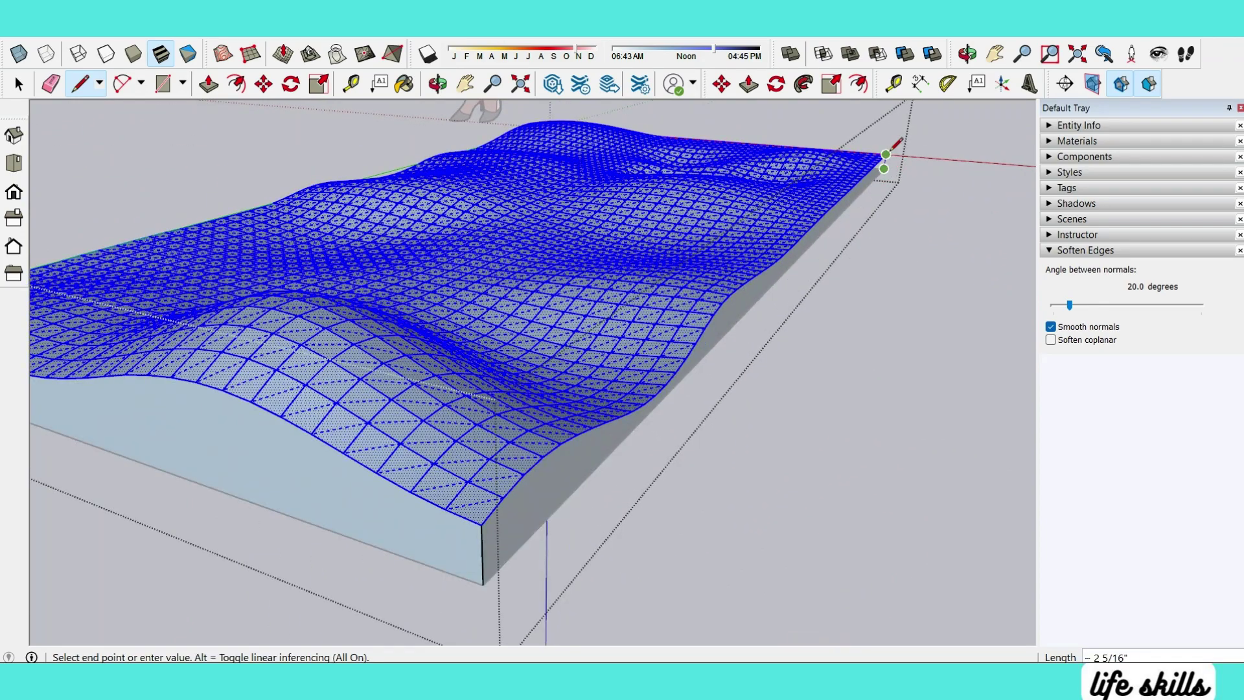
{"action": "key", "text": "Escape"}
{"action": "mouse_move", "coordinate": [889, 155]}
{"action": "middle_mouse_down"}
{"action": "mouse_move", "coordinate": [327, 222]}
{"action": "mouse_move", "coordinate": [503, 335]}
{"action": "middle_mouse_up"}
{"action": "scroll", "coordinate": [632, 444], "scroll_direction": "up", "scroll_amount": 3}
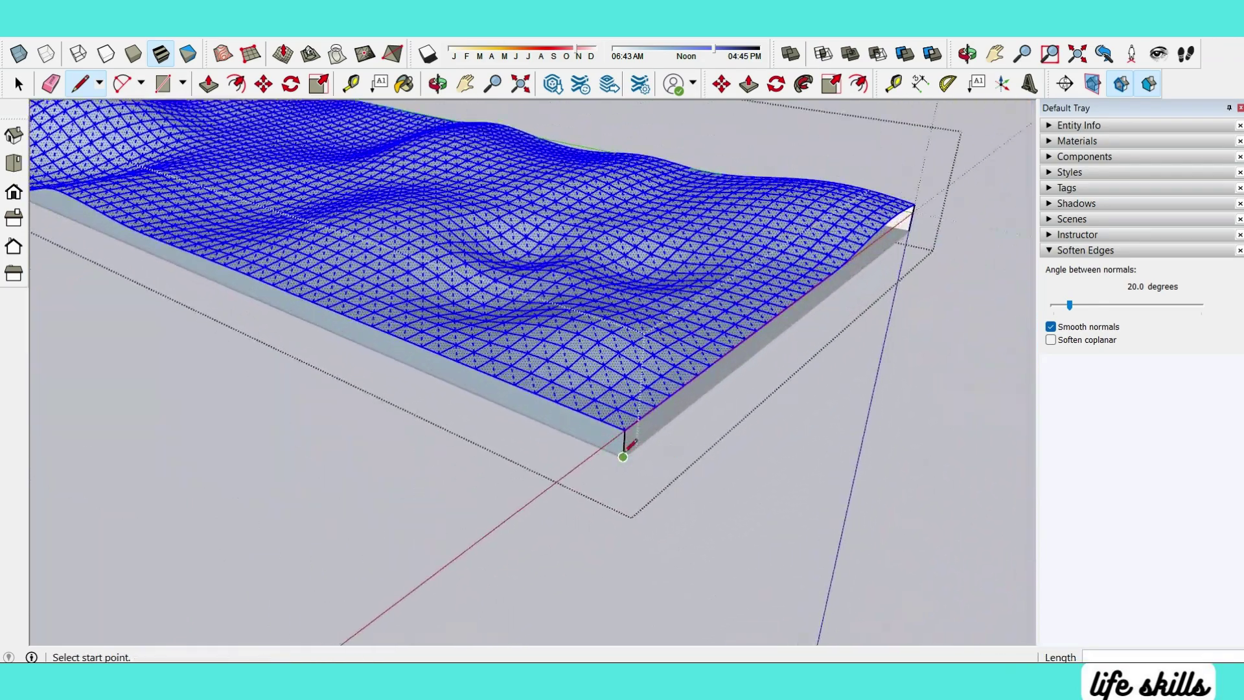
Step: Soften the terrain's grid edges with Soften coplanar for a smooth look
{"action": "key", "text": "space"}
{"action": "mouse_move", "coordinate": [900, 238]}
{"action": "middle_mouse_down"}
{"action": "mouse_move", "coordinate": [735, 167]}
{"action": "mouse_move", "coordinate": [1000, 250]}
{"action": "mouse_move", "coordinate": [691, 402]}
{"action": "middle_mouse_up"}
{"action": "scroll", "coordinate": [691, 402], "scroll_direction": "down", "scroll_amount": 3}
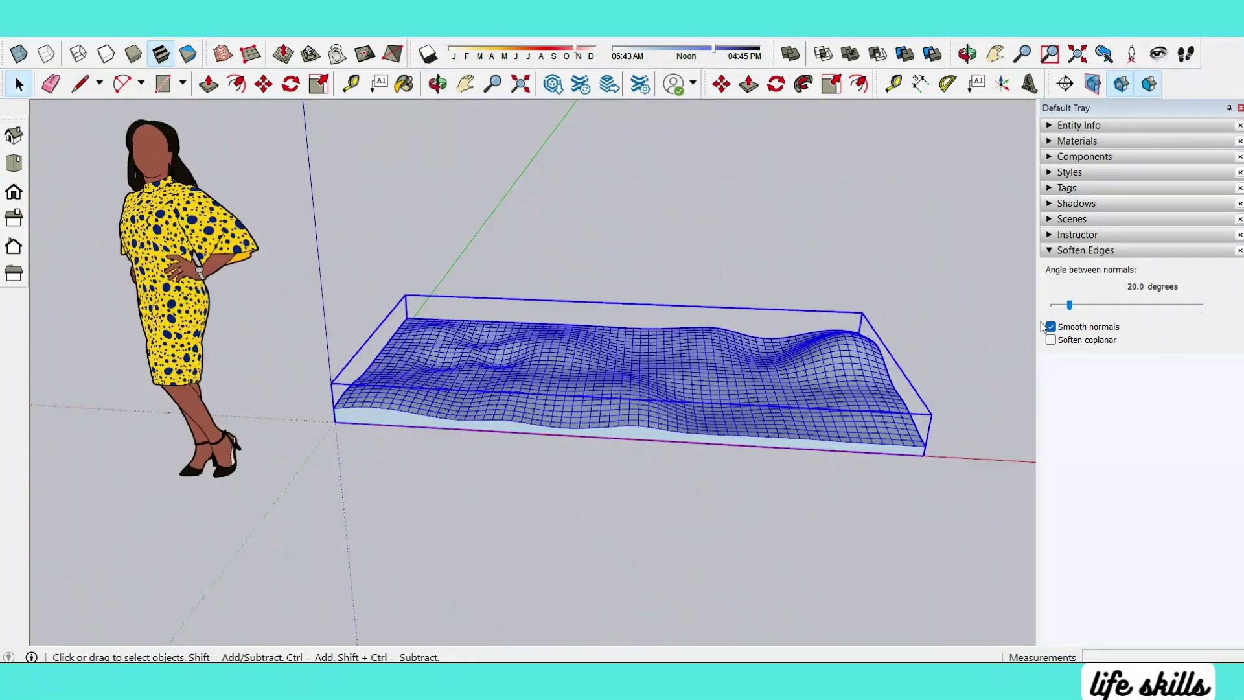
{"action": "left_click", "coordinate": [1050, 327]}
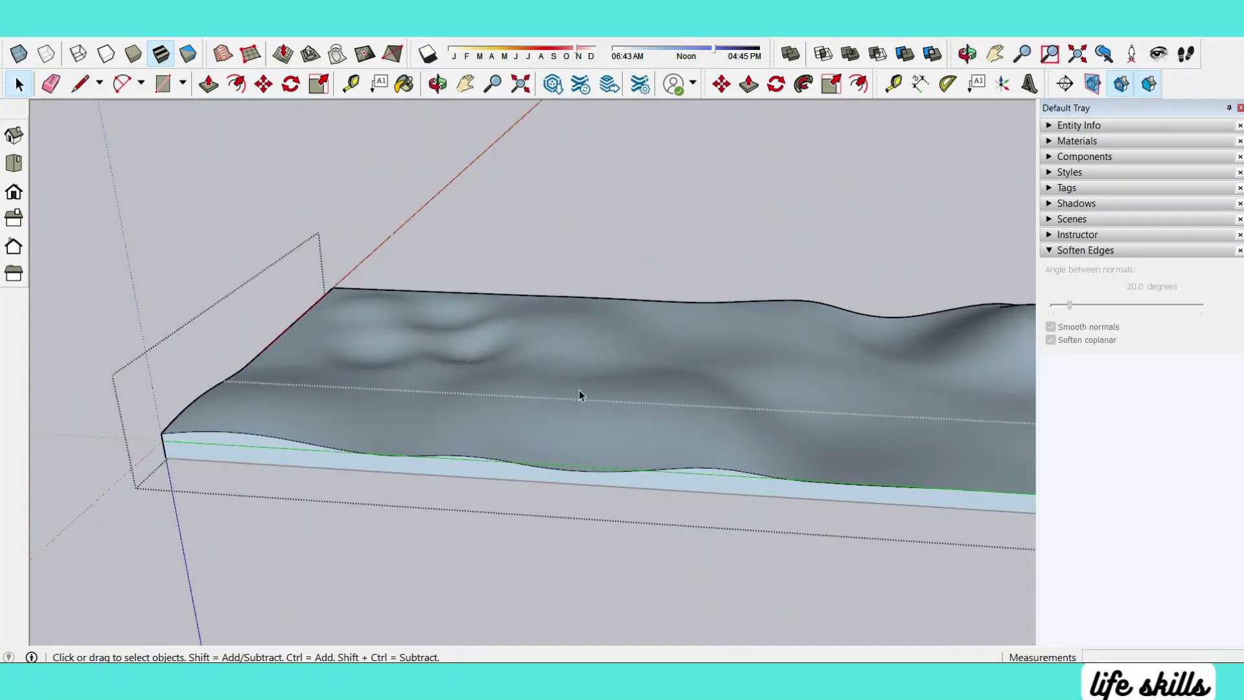
Step: Reverse the terrain faces so their white side faces out
{"action": "triple_click", "coordinate": [578, 390]}
{"action": "right_click", "coordinate": [578, 390]}
{"action": "left_click", "coordinate": [648, 481]}
Step: Show the Materials panel and choose the Landscaping, Fencing and Vegetation library
{"action": "key", "text": "o"}
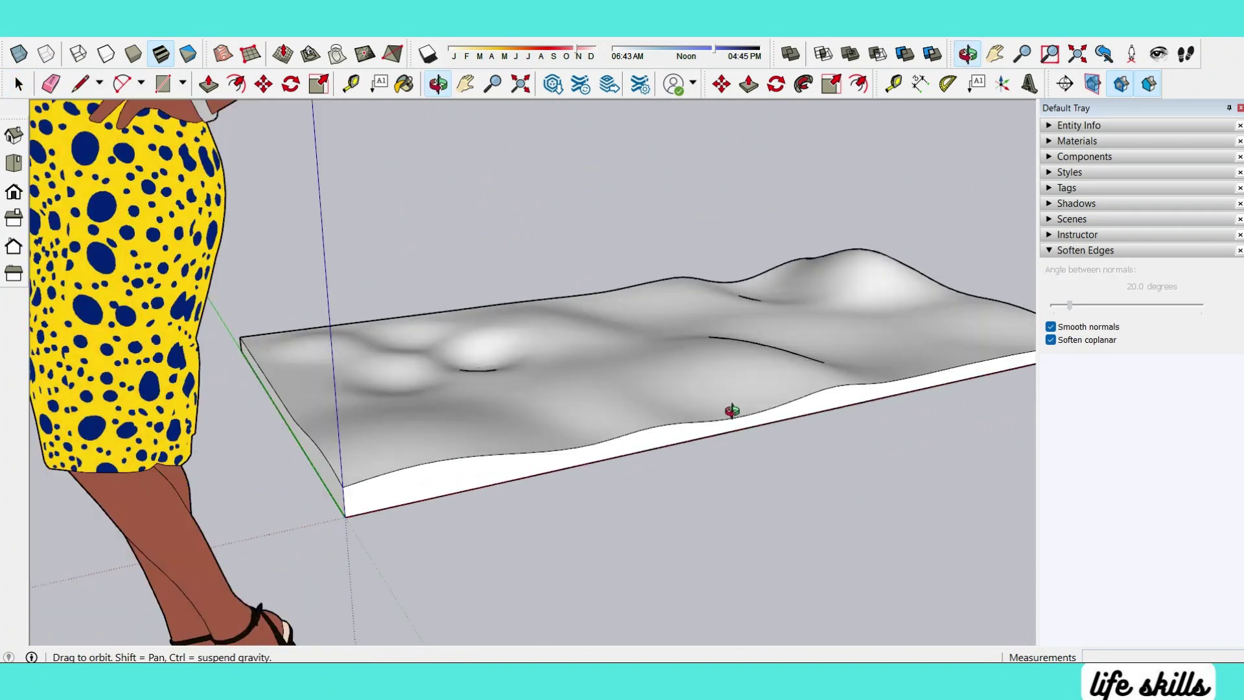
{"action": "left_click", "coordinate": [1076, 141]}
{"action": "left_click", "coordinate": [1140, 242]}
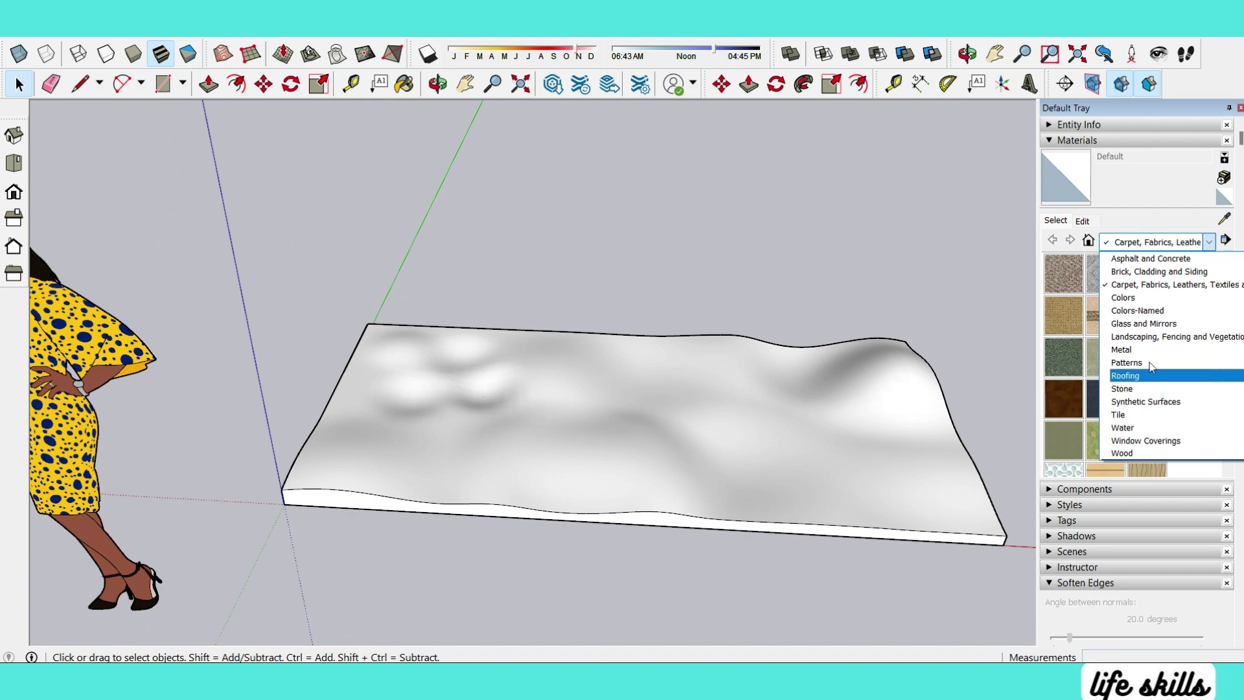
{"action": "left_click", "coordinate": [1141, 262]}
{"action": "left_click", "coordinate": [1153, 242]}
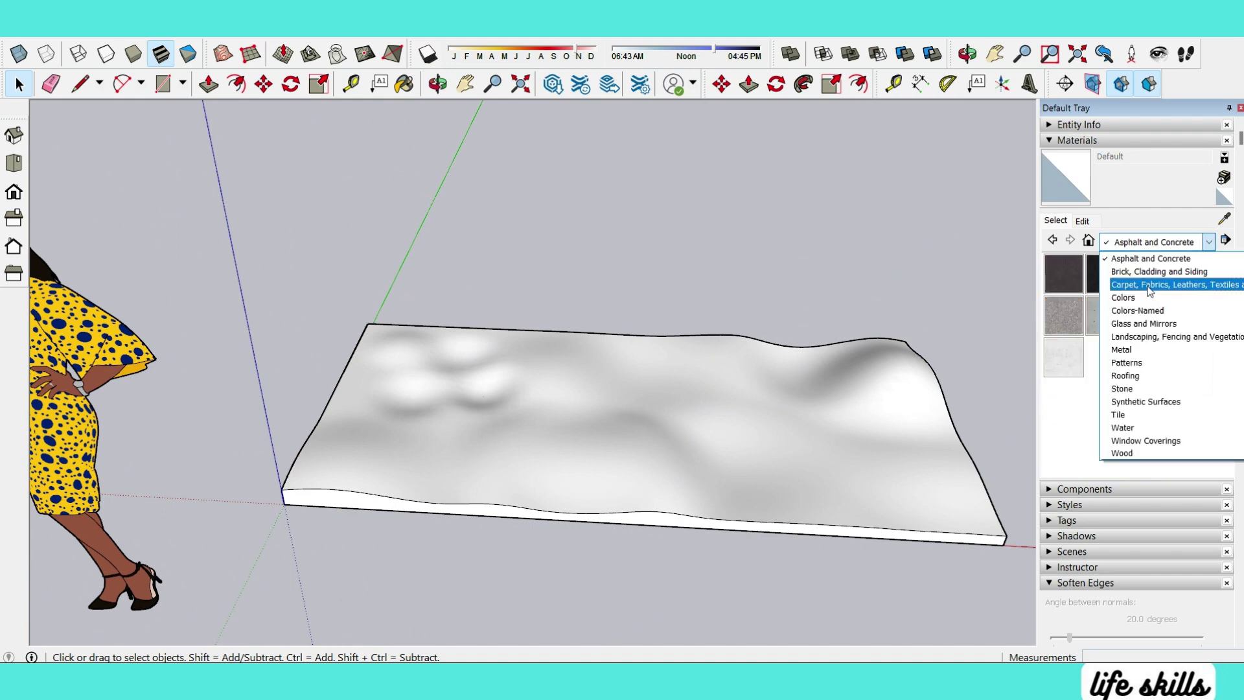
{"action": "left_click", "coordinate": [1145, 336]}
Step: Paint the terrain with Groundcover Sand Smooth
{"action": "scroll", "coordinate": [1144, 354], "scroll_direction": "down", "scroll_amount": 3}
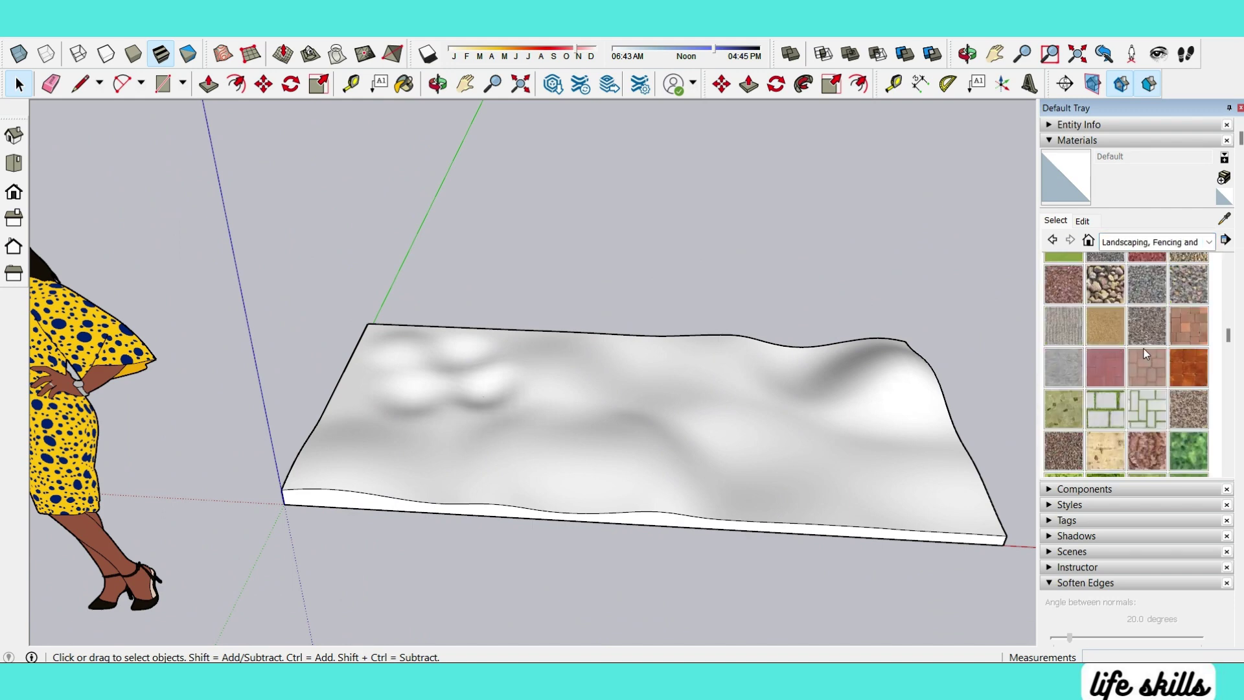
{"action": "left_click", "coordinate": [1112, 322]}
{"action": "left_click", "coordinate": [869, 425]}
{"action": "scroll", "coordinate": [564, 533], "scroll_direction": "up", "scroll_amount": 5}
{"action": "middle_click_drag", "start_coordinate": [530, 494], "coordinate": [757, 244]}
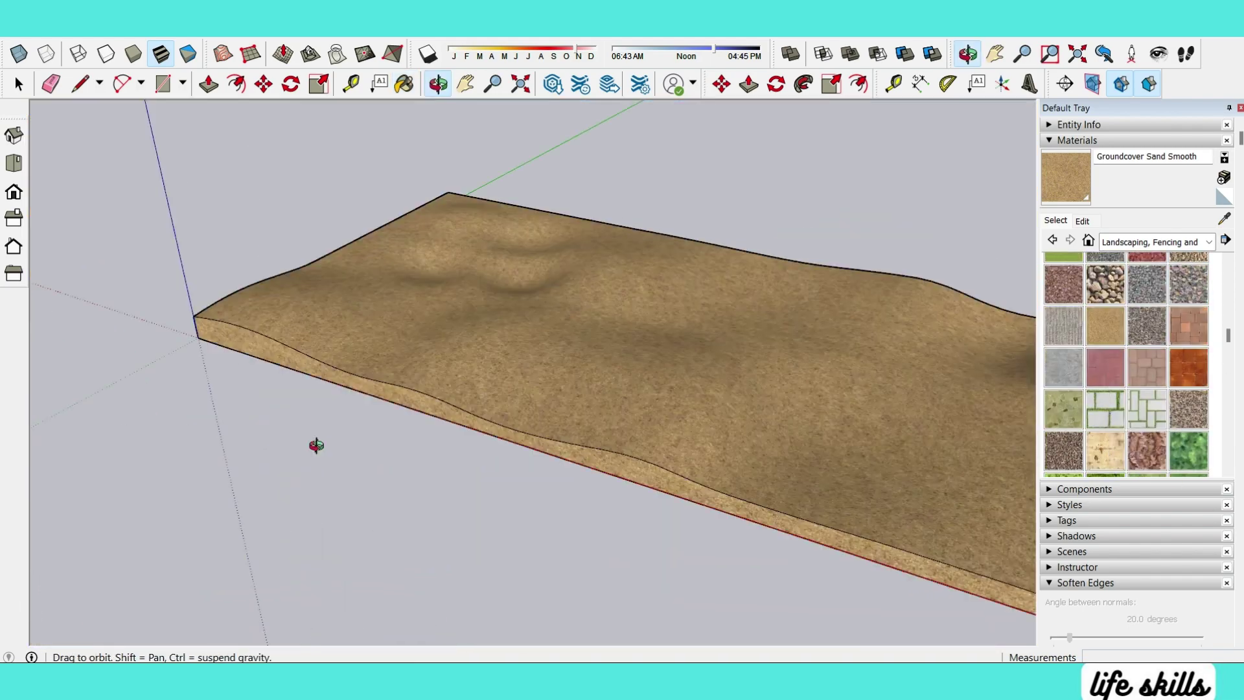
{"action": "key", "text": "space"}
{"action": "mouse_move", "coordinate": [592, 425]}
{"action": "middle_mouse_down"}
{"action": "mouse_move", "coordinate": [183, 411]}
{"action": "mouse_move", "coordinate": [291, 316]}
{"action": "middle_mouse_up"}
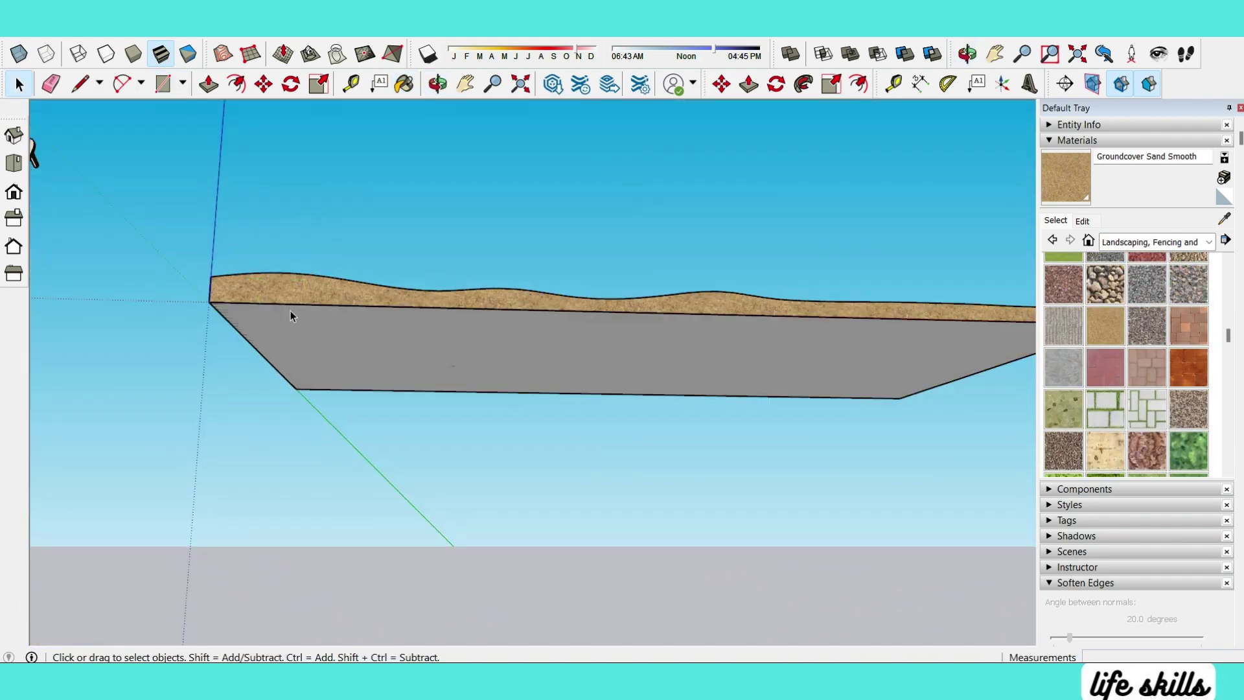
Step: Extrude the slab's face upward into a box with Push/Pull
{"action": "key", "text": "p"}
{"action": "left_click_drag", "start_coordinate": [349, 272], "coordinate": [369, 280]}
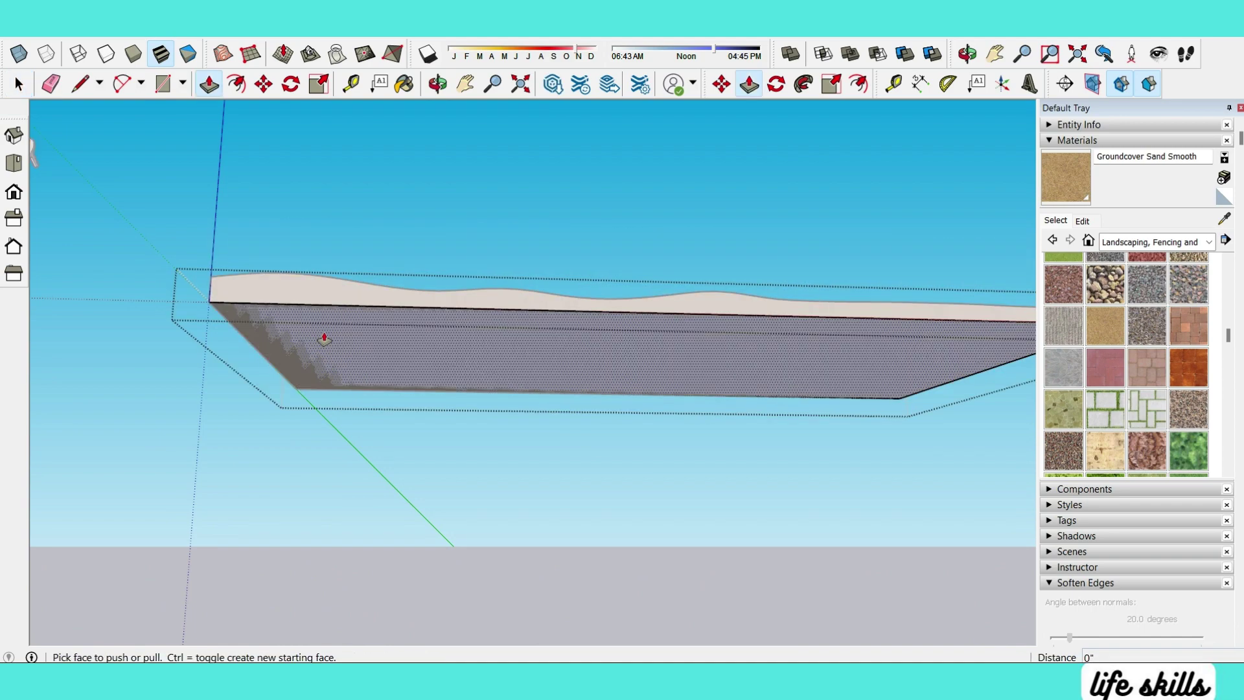
{"action": "mouse_move", "coordinate": [322, 339]}
{"action": "middle_mouse_down"}
{"action": "mouse_move", "coordinate": [397, 338]}
{"action": "mouse_move", "coordinate": [428, 258]}
{"action": "mouse_move", "coordinate": [716, 411]}
{"action": "mouse_move", "coordinate": [550, 313]}
{"action": "mouse_move", "coordinate": [550, 285]}
{"action": "middle_mouse_up"}
{"action": "key", "text": "space"}
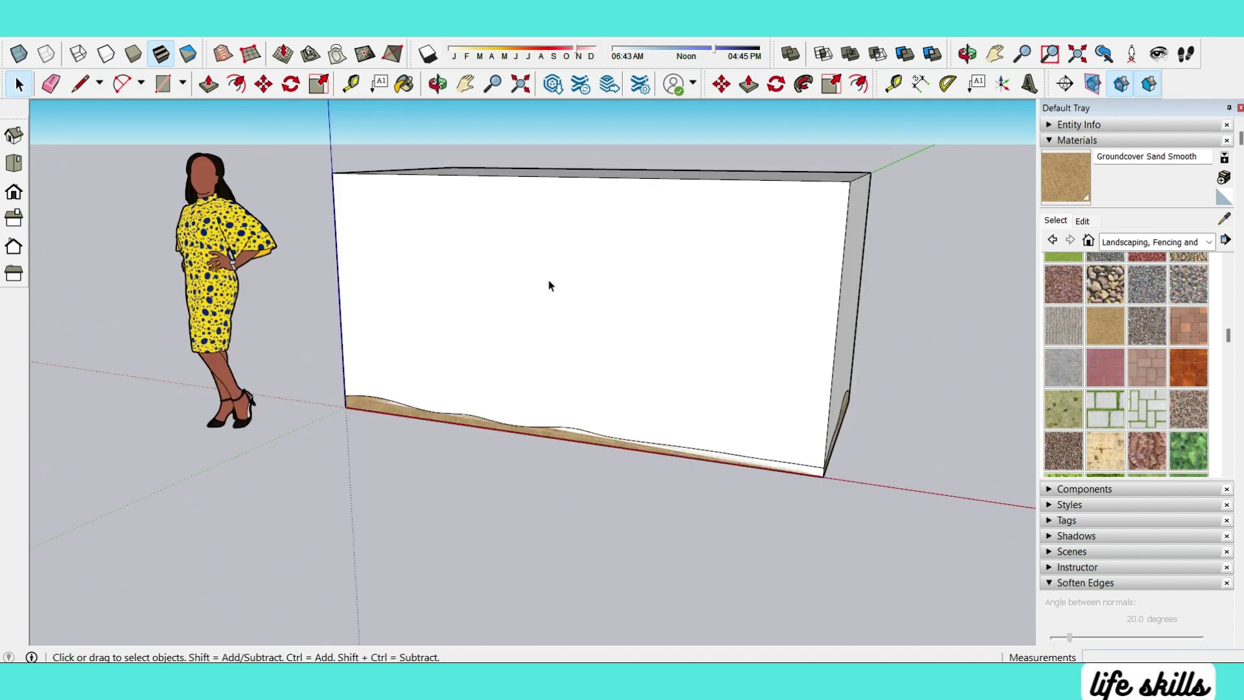
{"action": "scroll", "coordinate": [1157, 254], "scroll_direction": "down", "scroll_amount": 2}
{"action": "scroll", "coordinate": [1149, 246], "scroll_direction": "up", "scroll_amount": 2}
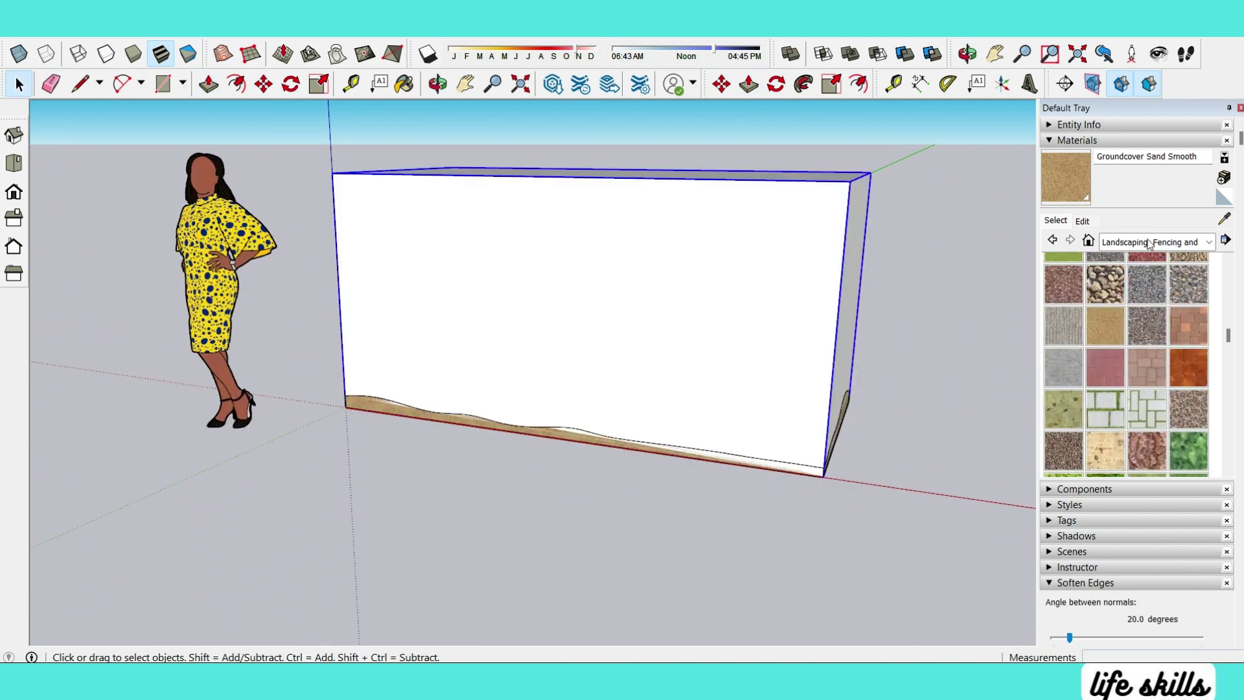
Step: Paint the box with Translucent Glass Tinted from the Glass and Mirrors collection
{"action": "left_click", "coordinate": [1089, 240]}
{"action": "left_click", "coordinate": [1140, 242]}
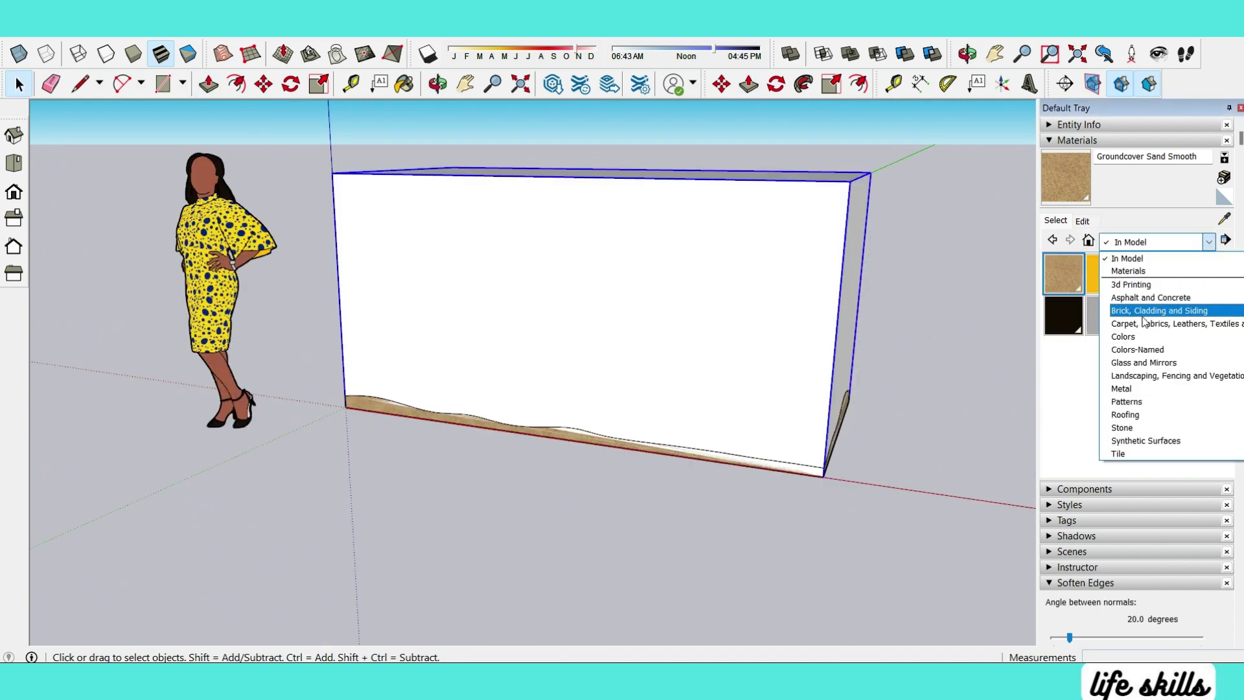
{"action": "left_click", "coordinate": [1141, 363]}
{"action": "left_click", "coordinate": [755, 258]}
{"action": "mouse_move", "coordinate": [755, 259]}
{"action": "middle_mouse_down"}
{"action": "mouse_move", "coordinate": [472, 285]}
{"action": "mouse_move", "coordinate": [792, 478]}
{"action": "mouse_move", "coordinate": [628, 441]}
{"action": "middle_mouse_up"}
{"action": "key", "text": "space"}
Step: Push/Pull a face of the box outward by 1 inch
{"action": "key", "text": "p"}
{"action": "key", "text": "space"}
{"action": "key", "text": "p"}
{"action": "left_click_drag", "start_coordinate": [620, 362], "coordinate": [601, 370]}
{"action": "key", "text": "Return"}
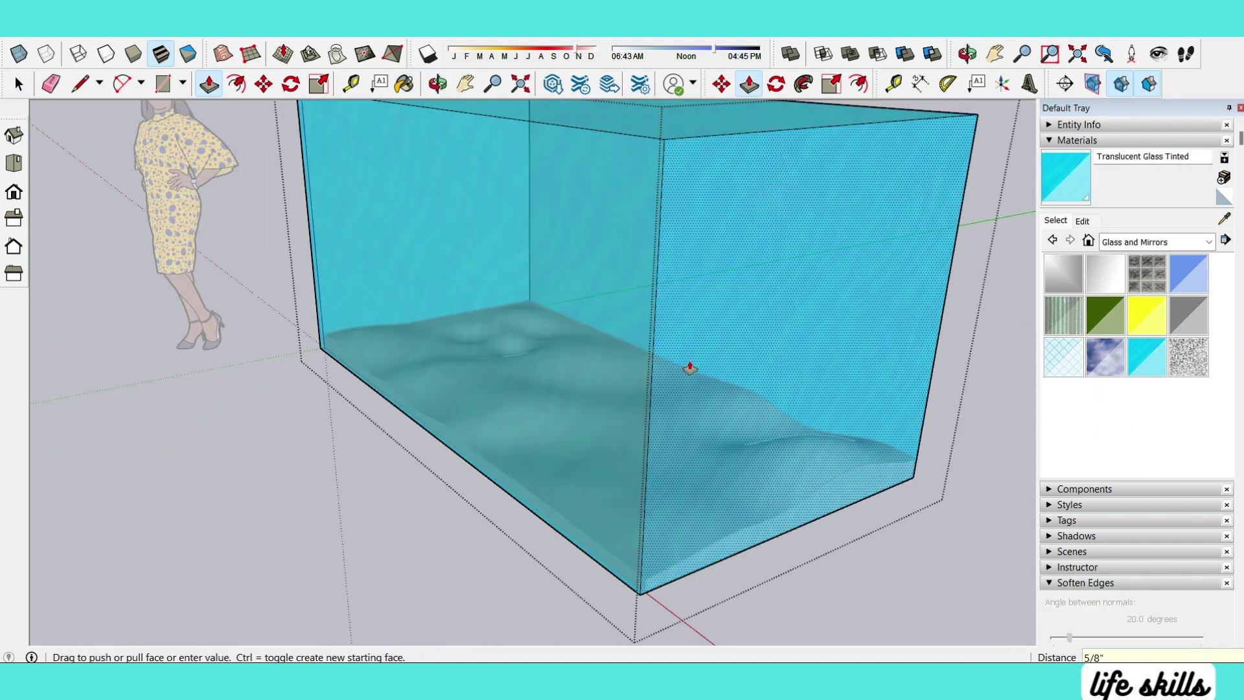
Step: Soften a vertical edge of the glass box with the Eraser
{"action": "middle_click_drag", "start_coordinate": [732, 333], "coordinate": [616, 341]}
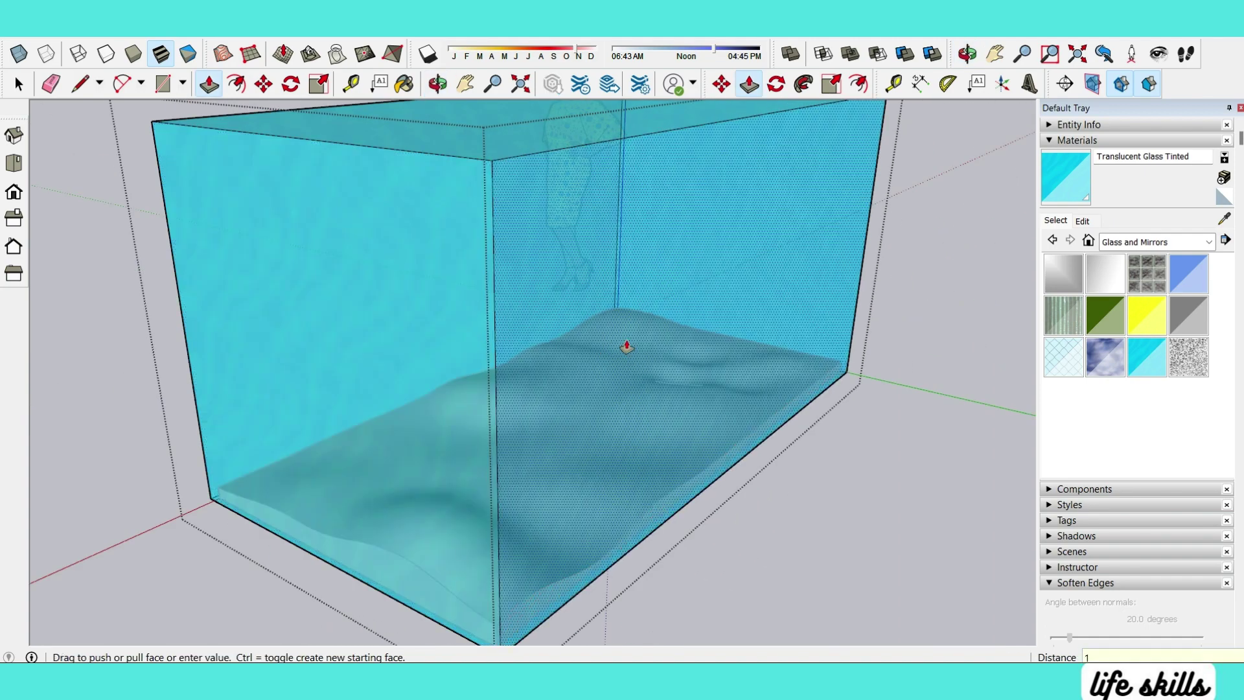
{"action": "mouse_move", "coordinate": [706, 320]}
{"action": "middle_mouse_down"}
{"action": "mouse_move", "coordinate": [389, 376]}
{"action": "mouse_move", "coordinate": [548, 353]}
{"action": "middle_mouse_up"}
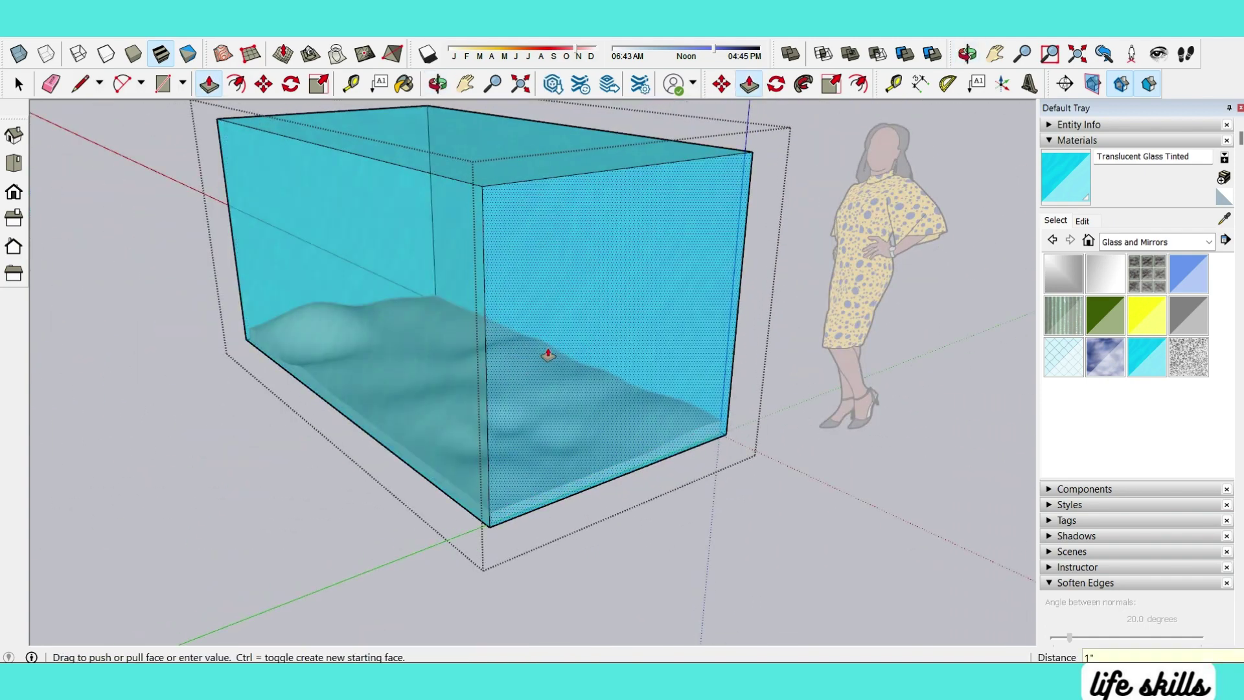
{"action": "scroll", "coordinate": [559, 351], "scroll_direction": "up", "scroll_amount": 3}
{"action": "key", "text": "space"}
{"action": "key", "text": "e"}
{"action": "left_click", "coordinate": [450, 341], "text": "ctrl"}
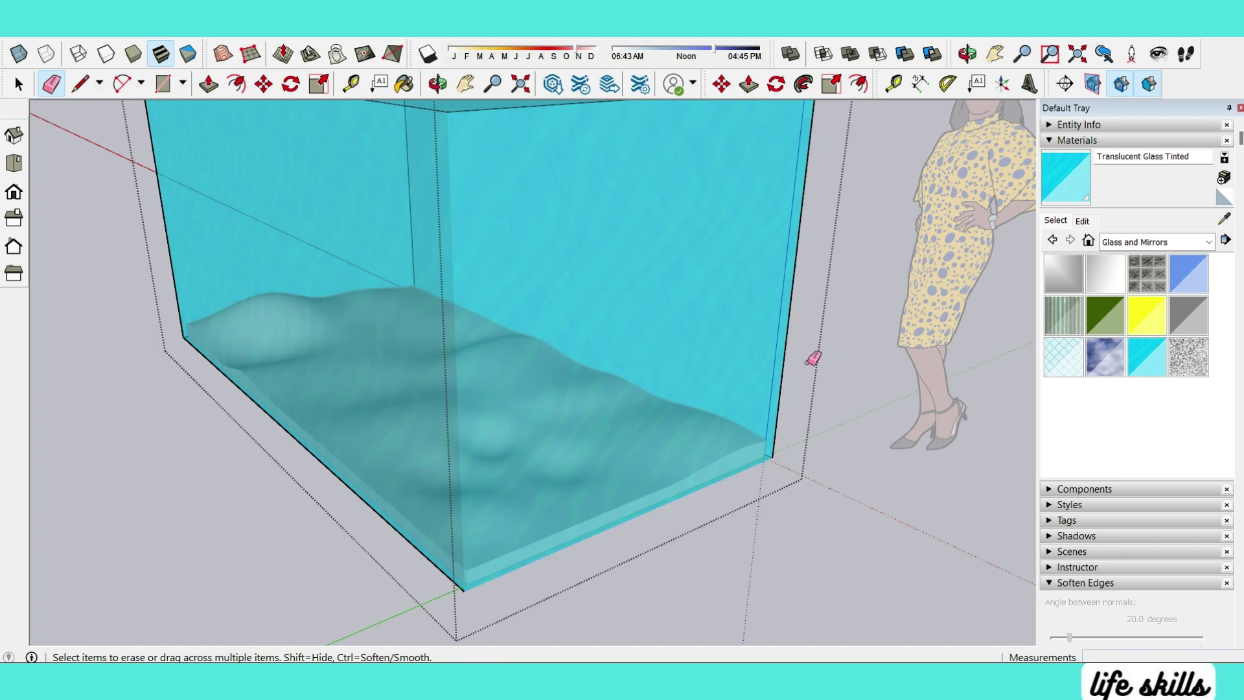
Step: Import the pngwaing.com plant PNG as an image beside the tank
{"action": "mouse_move", "coordinate": [427, 563]}
{"action": "middle_mouse_down"}
{"action": "mouse_move", "coordinate": [727, 347]}
{"action": "mouse_move", "coordinate": [472, 572]}
{"action": "middle_mouse_up"}
{"action": "mouse_move", "coordinate": [243, 454]}
{"action": "middle_mouse_down"}
{"action": "mouse_move", "coordinate": [736, 519]}
{"action": "mouse_move", "coordinate": [546, 430]}
{"action": "mouse_move", "coordinate": [644, 472]}
{"action": "mouse_move", "coordinate": [655, 358]}
{"action": "middle_mouse_up"}
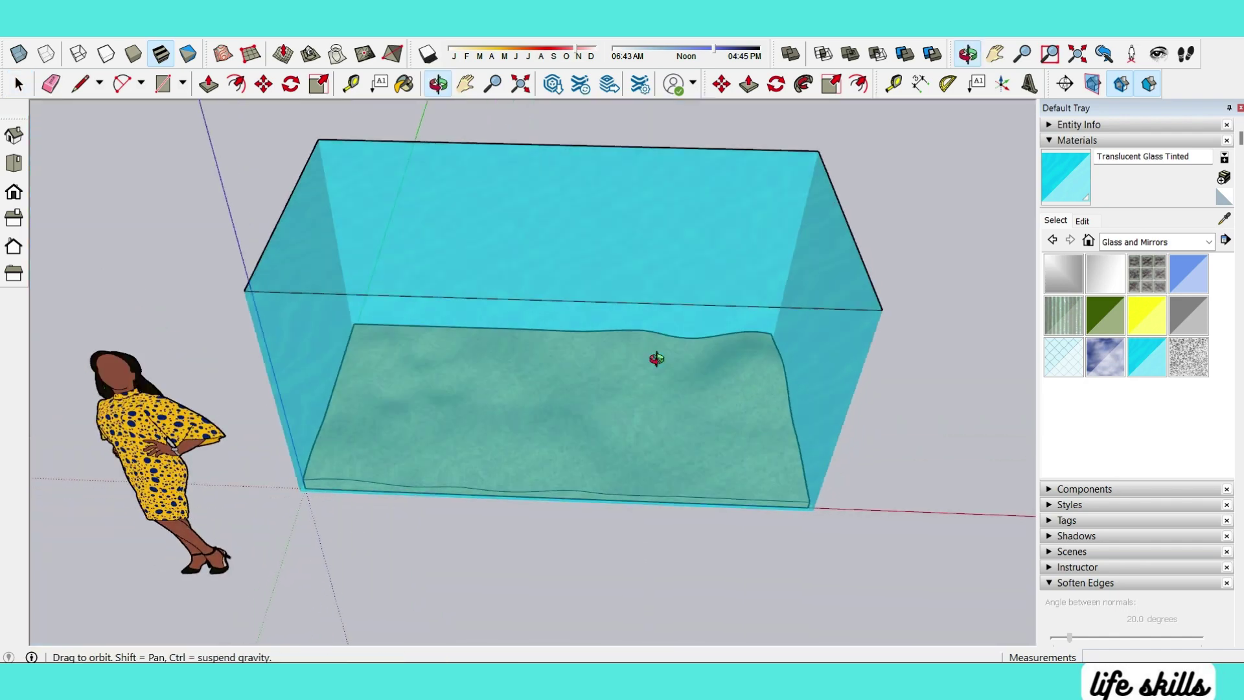
{"action": "scroll", "coordinate": [371, 203], "scroll_direction": "up", "scroll_amount": 2}
{"action": "scroll", "coordinate": [491, 530], "scroll_direction": "down", "scroll_amount": 2}
{"action": "mouse_move", "coordinate": [491, 530]}
{"action": "middle_mouse_down"}
{"action": "mouse_move", "coordinate": [494, 242]}
{"action": "mouse_move", "coordinate": [507, 479]}
{"action": "middle_mouse_up"}
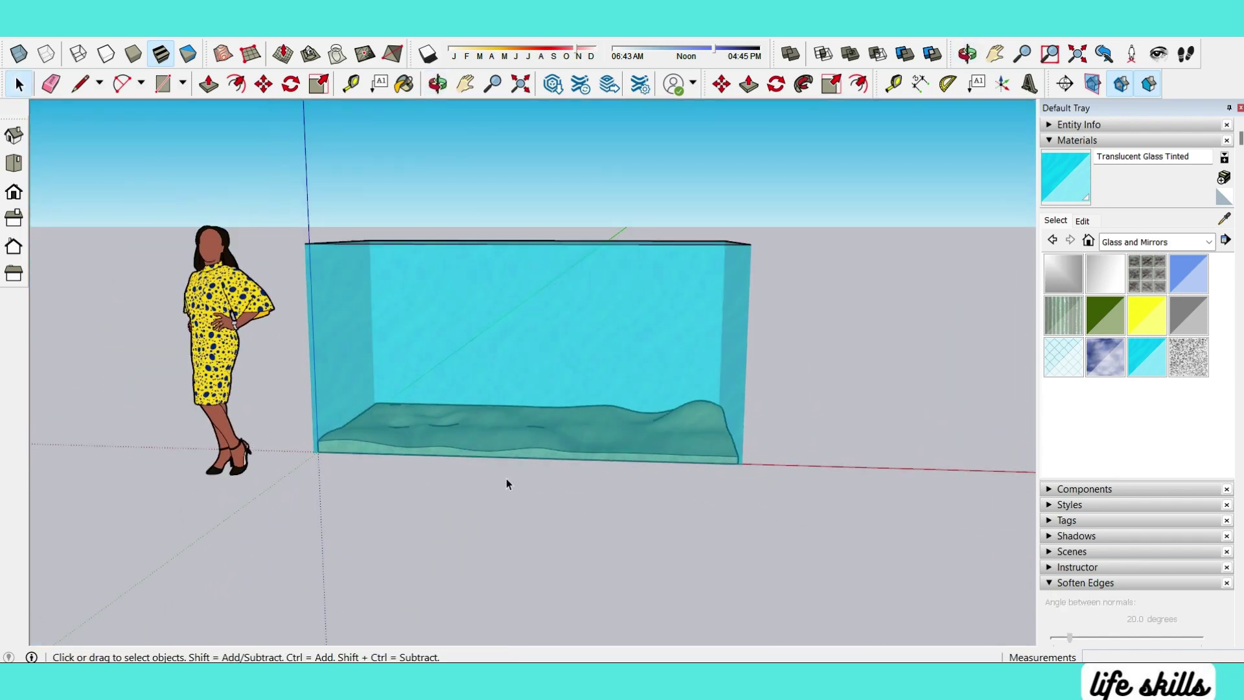
{"action": "left_click", "coordinate": [12, 29]}
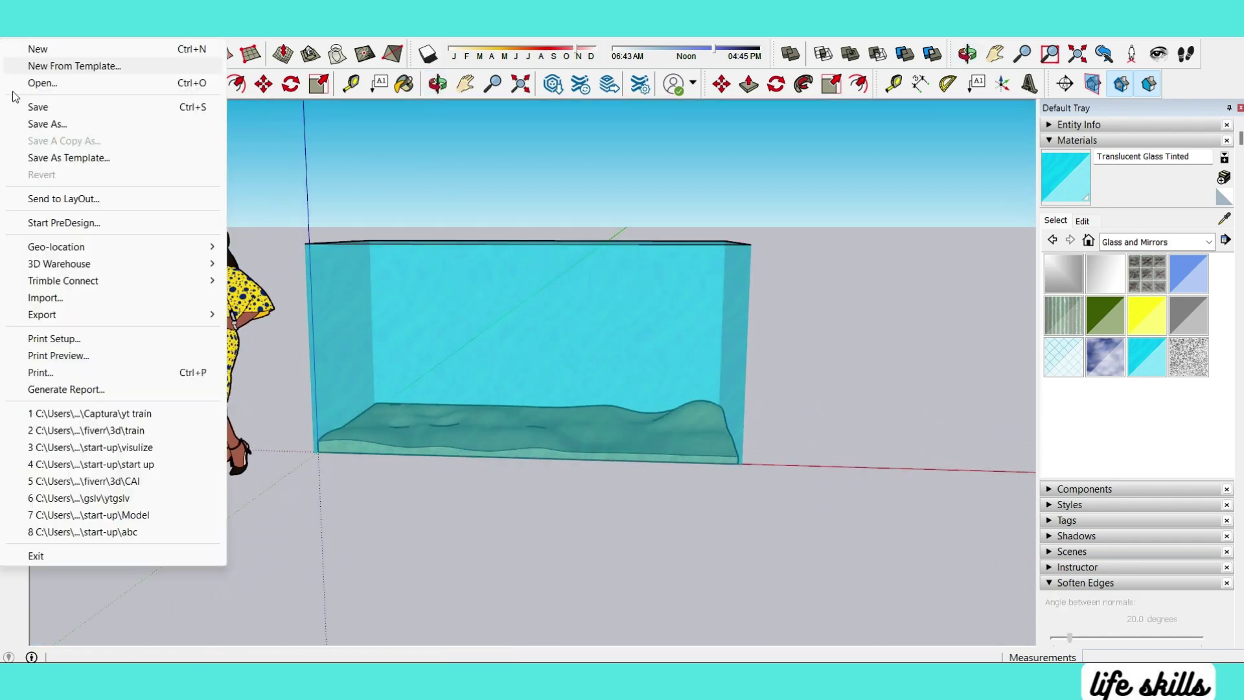
{"action": "left_click", "coordinate": [64, 299]}
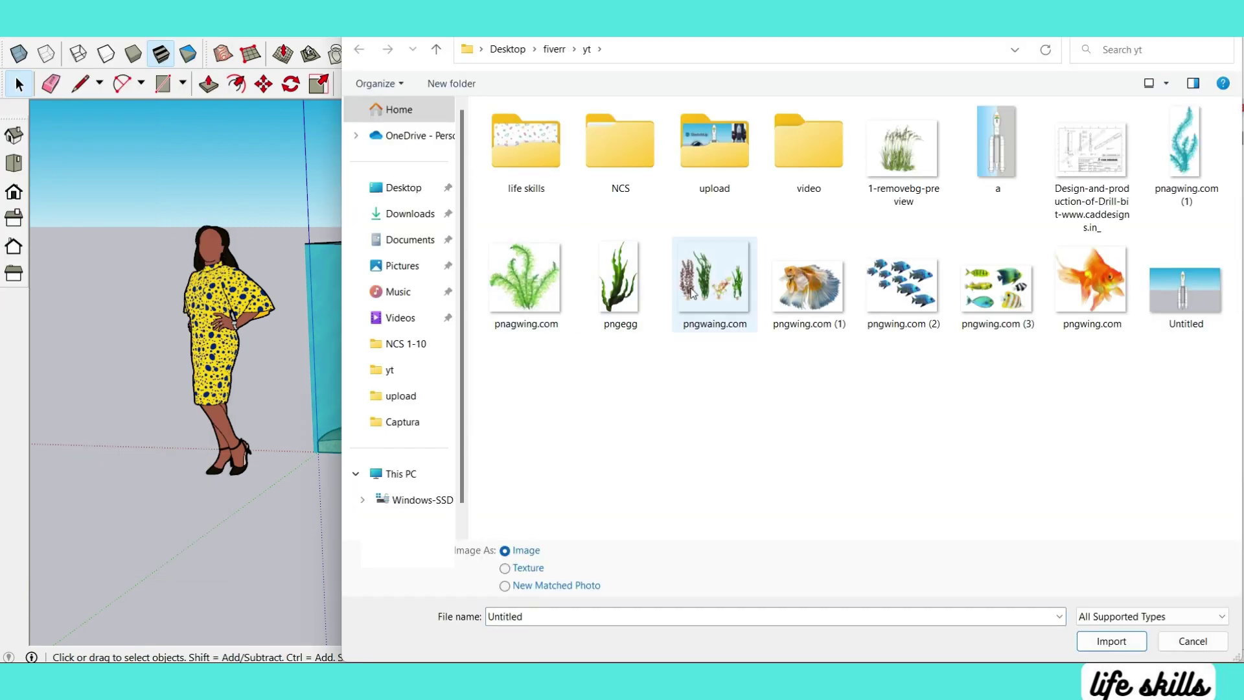
{"action": "double_click", "coordinate": [716, 285]}
Step: Place the plant image on the ground and rotate it 90° to stand upright
{"action": "double_click", "coordinate": [638, 457]}
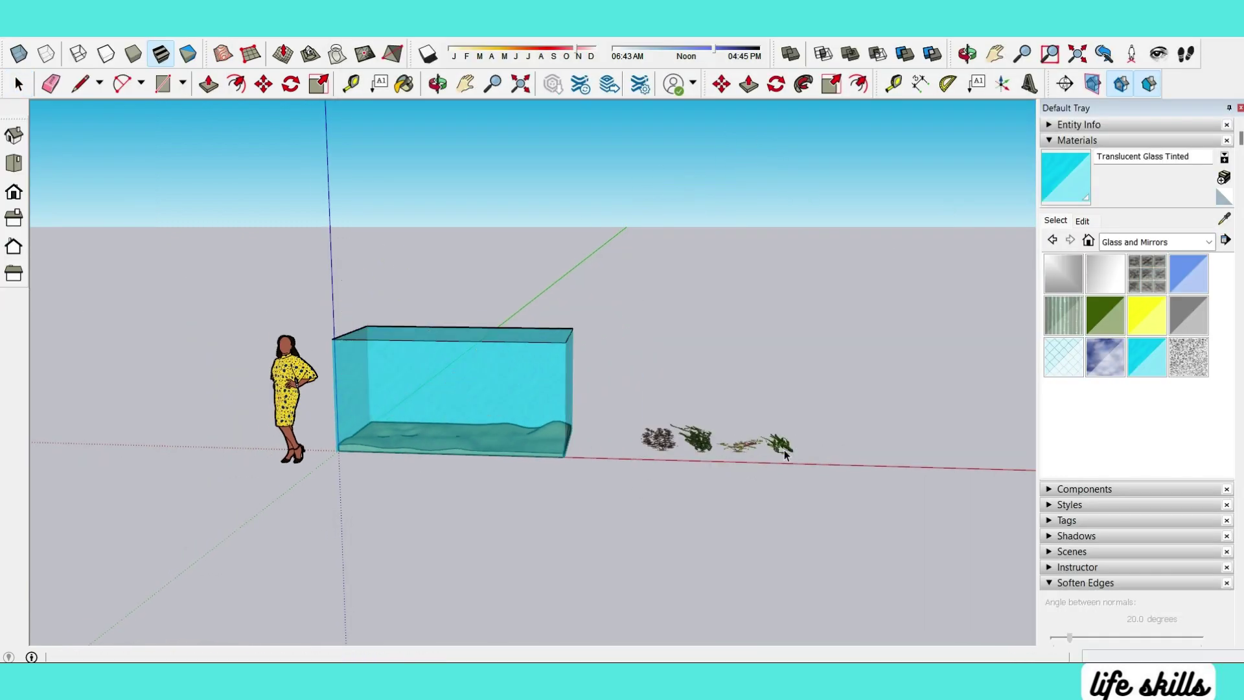
{"action": "scroll", "coordinate": [842, 460], "scroll_direction": "up", "scroll_amount": 5}
{"action": "key", "text": "q"}
{"action": "left_click", "coordinate": [880, 476]}
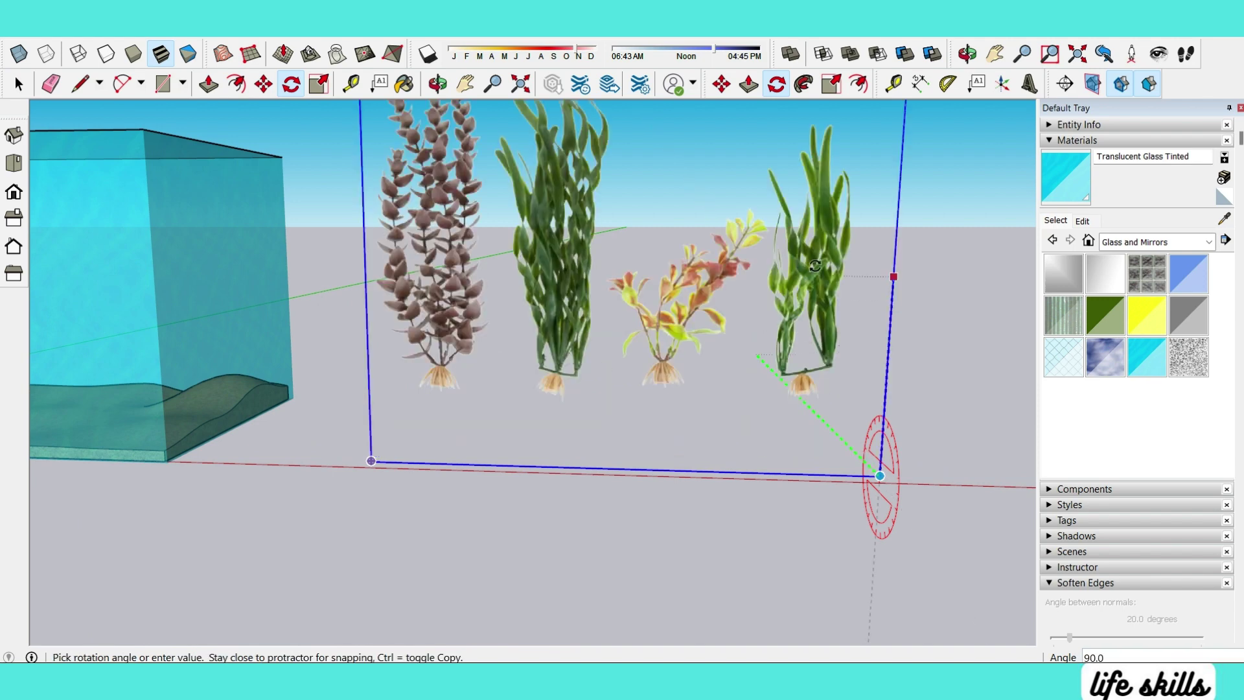
{"action": "left_click", "coordinate": [880, 272]}
{"action": "key", "text": "space"}
{"action": "scroll", "coordinate": [603, 337], "scroll_direction": "down", "scroll_amount": 3}
{"action": "scroll", "coordinate": [603, 337], "scroll_direction": "down", "scroll_amount": 3}
Step: Explode the upright plant image into editable geometry
{"action": "right_click", "coordinate": [609, 370]}
{"action": "key", "text": "Escape"}
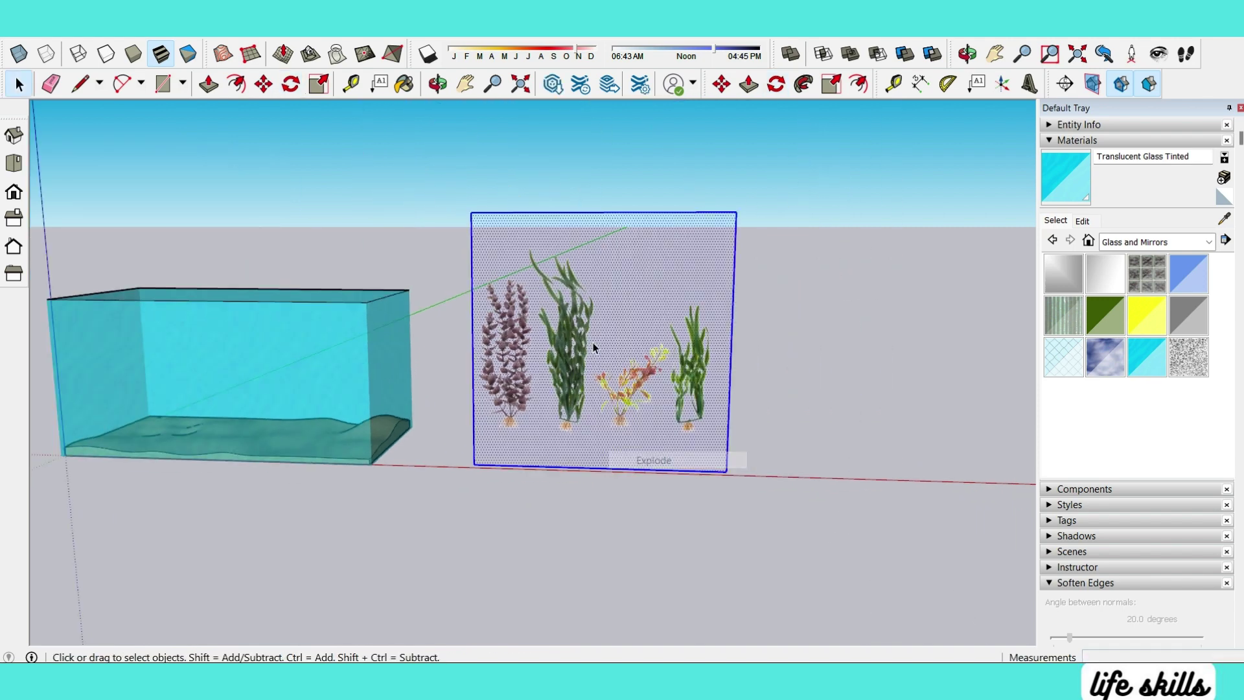
{"action": "scroll", "coordinate": [592, 342], "scroll_direction": "up", "scroll_amount": 2}
{"action": "right_click", "coordinate": [609, 334]}
{"action": "key", "text": "Escape"}
{"action": "scroll", "coordinate": [606, 466], "scroll_direction": "down", "scroll_amount": 1}
{"action": "scroll", "coordinate": [642, 535], "scroll_direction": "up", "scroll_amount": 3}
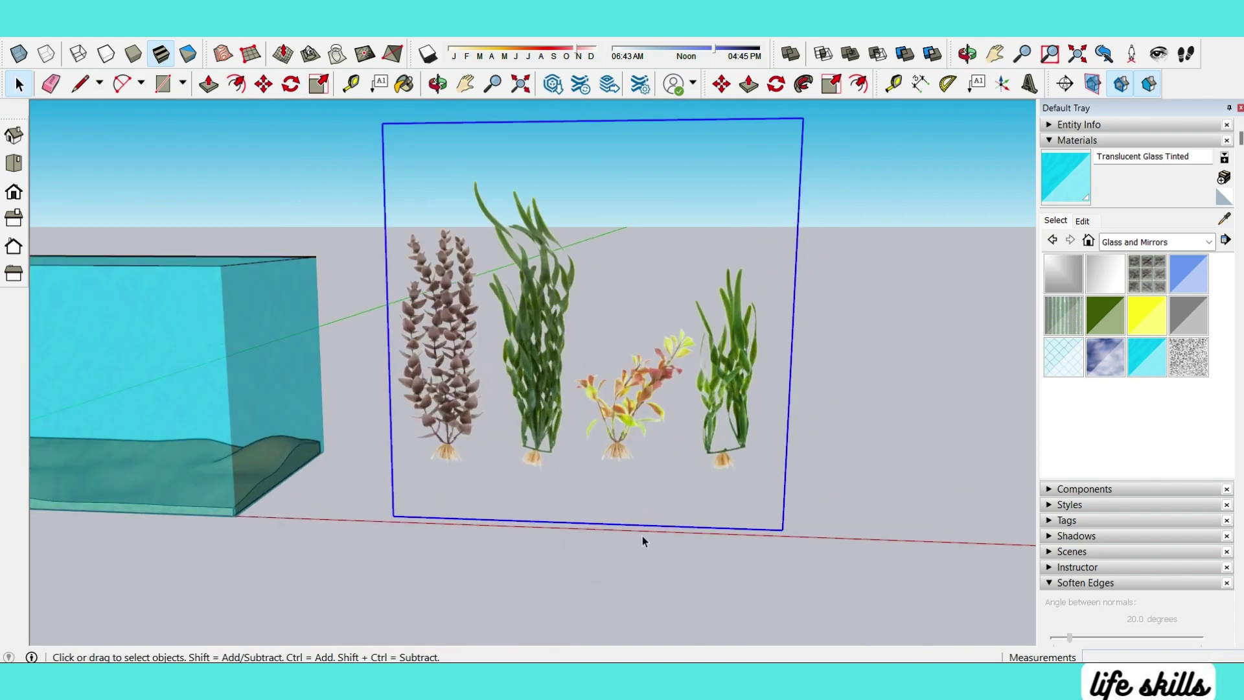
Step: Raise the frame's bottom edge to the plant roots and lower its top above the tallest plant
{"action": "left_click", "coordinate": [594, 527]}
{"action": "left_click", "coordinate": [583, 517]}
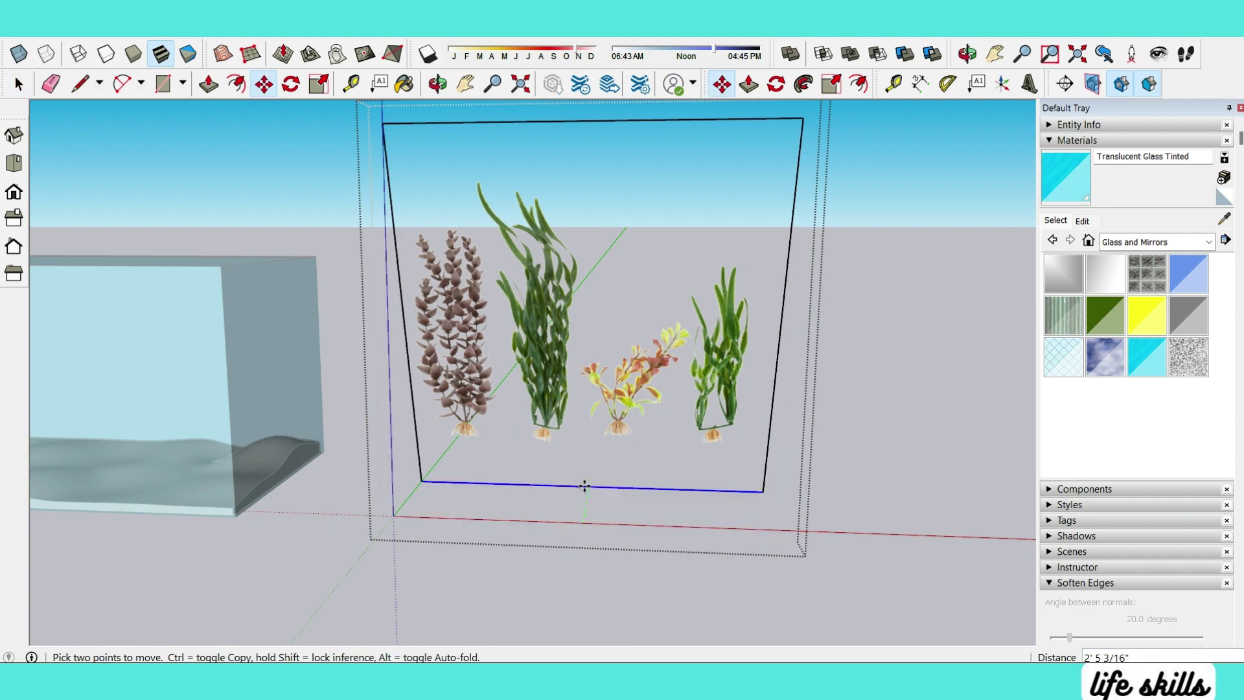
{"action": "left_click", "coordinate": [587, 523]}
{"action": "scroll", "coordinate": [587, 524], "scroll_direction": "down", "scroll_amount": 2}
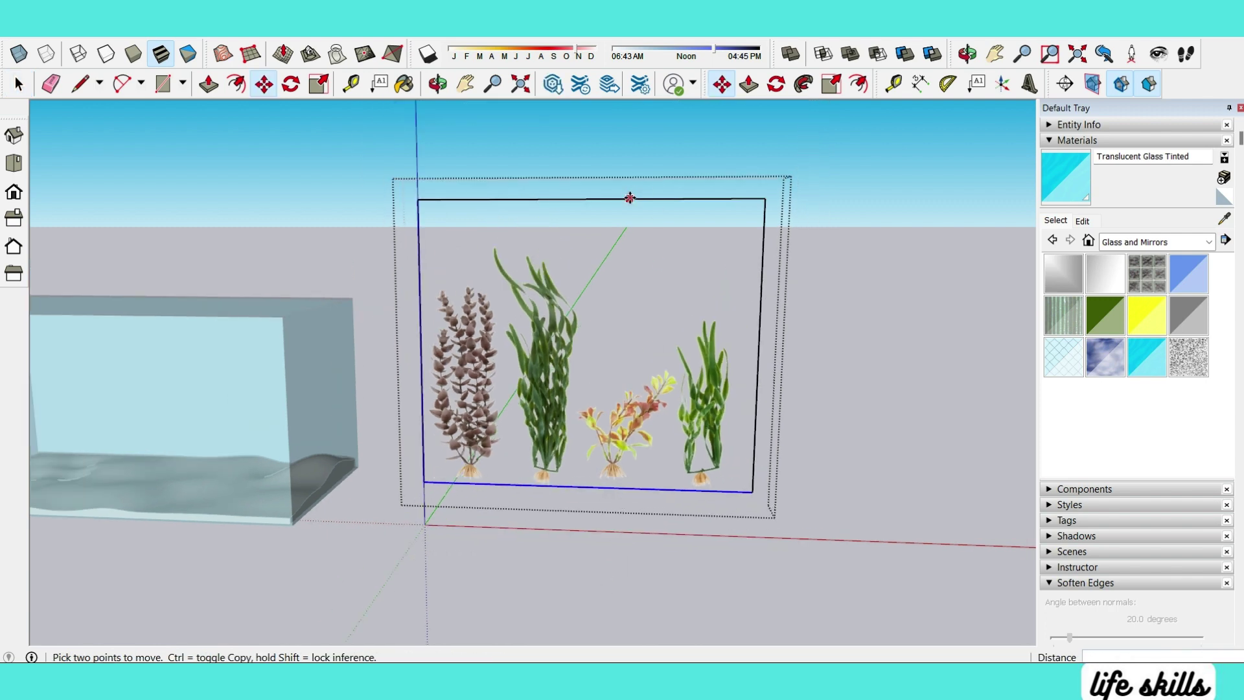
{"action": "left_click", "coordinate": [586, 199]}
{"action": "left_click", "coordinate": [581, 242]}
{"action": "key", "text": "space"}
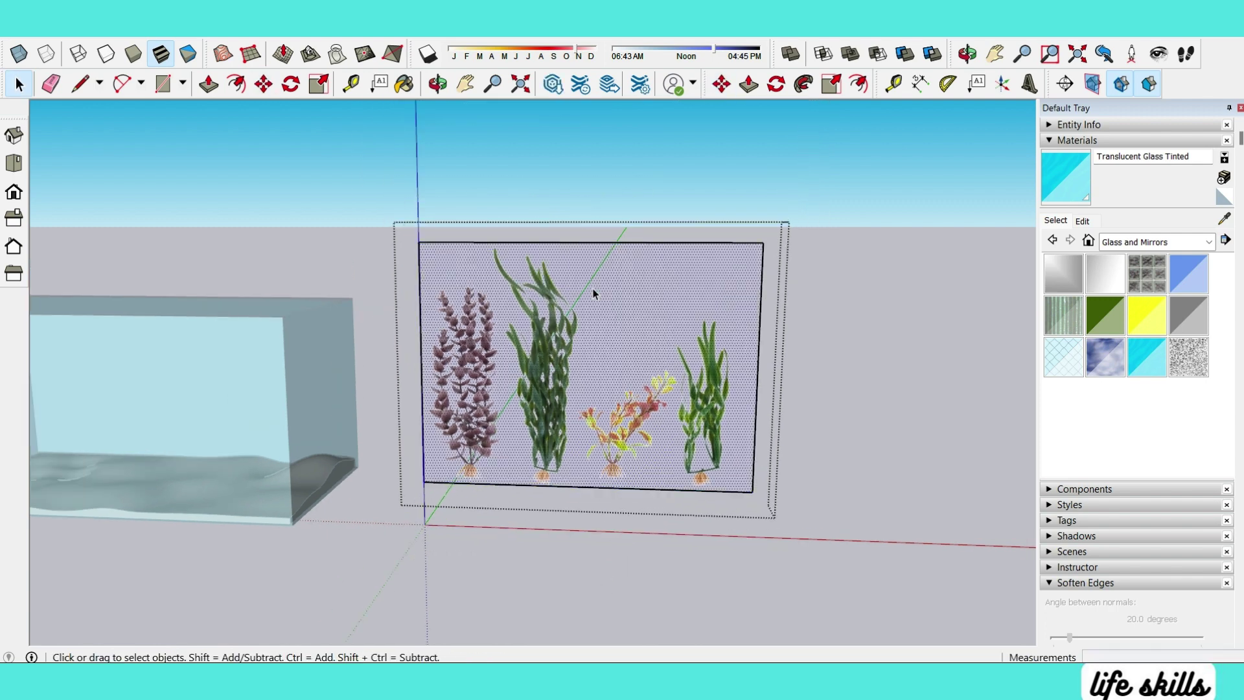
Step: Make the plant panel a component named p1 with custom axes set at its base
{"action": "right_click", "coordinate": [591, 292]}
{"action": "left_click", "coordinate": [645, 429]}
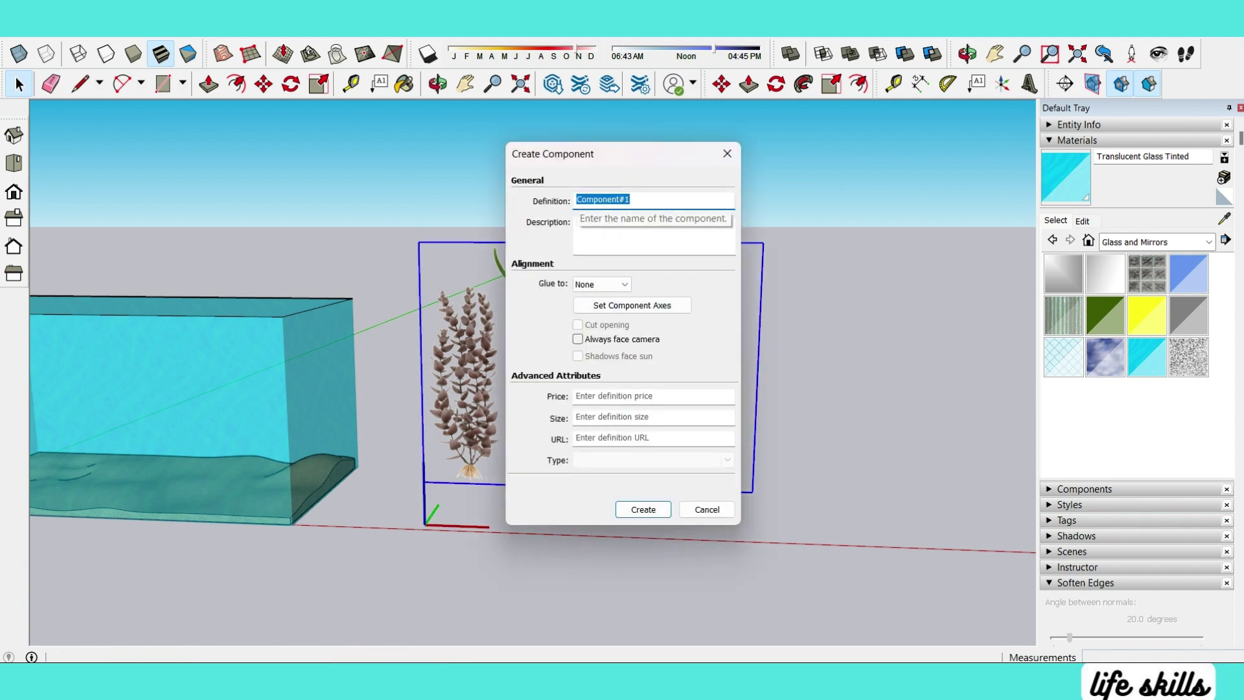
{"action": "left_click", "coordinate": [657, 313]}
{"action": "left_click", "coordinate": [585, 486]}
{"action": "mouse_move", "coordinate": [583, 492]}
{"action": "middle_mouse_down"}
{"action": "mouse_move", "coordinate": [555, 563]}
{"action": "mouse_move", "coordinate": [571, 537]}
{"action": "middle_mouse_up"}
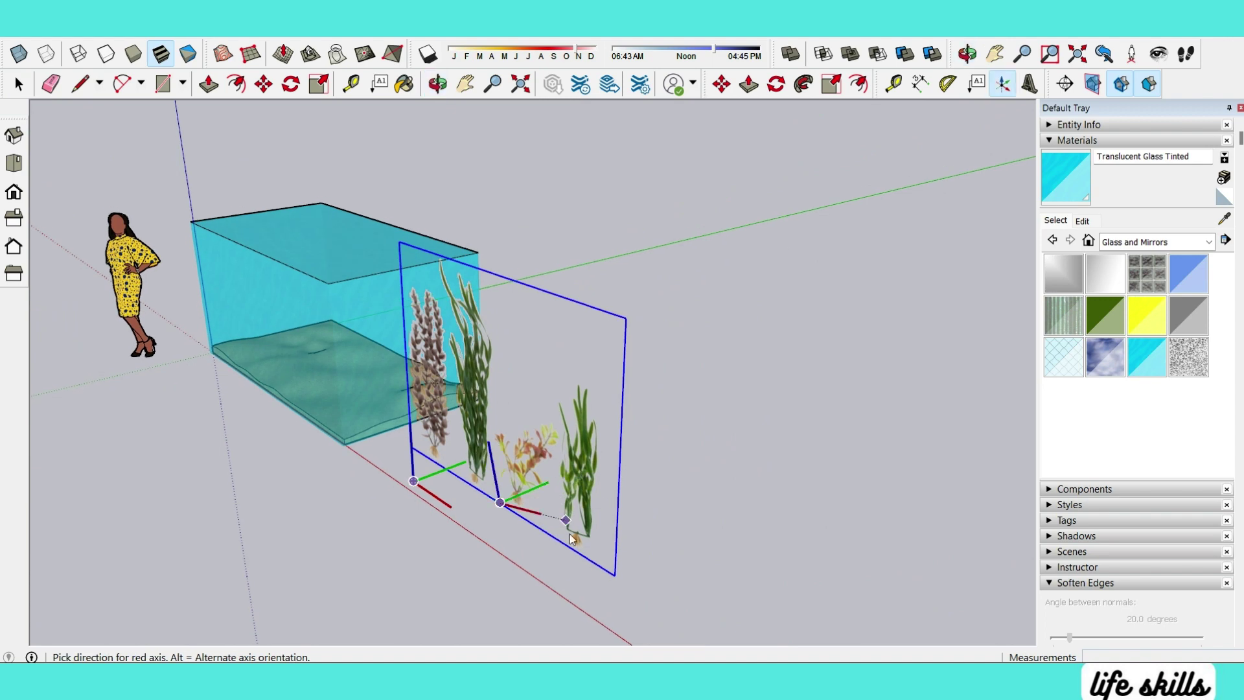
{"action": "left_click", "coordinate": [709, 436]}
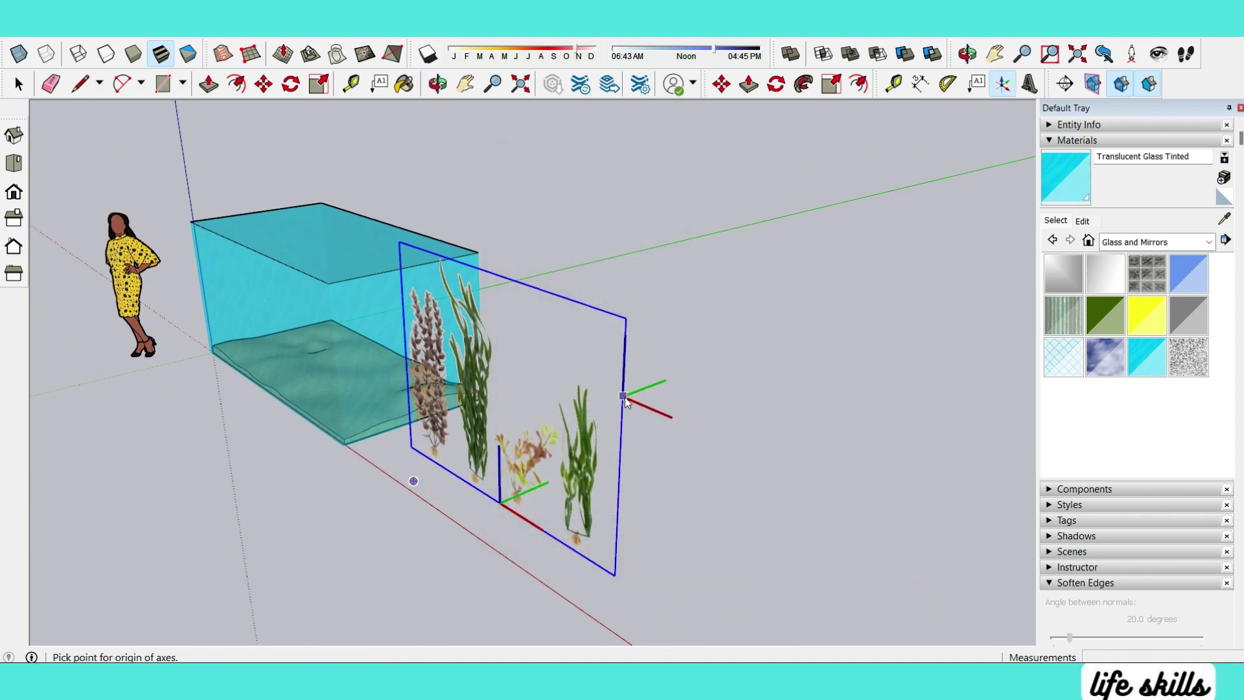
{"action": "left_click", "coordinate": [642, 509]}
{"action": "mouse_move", "coordinate": [861, 485]}
{"action": "middle_mouse_down"}
{"action": "mouse_move", "coordinate": [888, 511]}
{"action": "mouse_move", "coordinate": [842, 492]}
{"action": "middle_mouse_up"}
{"action": "key", "text": "m"}
{"action": "scroll", "coordinate": [559, 443], "scroll_direction": "down", "scroll_amount": 2}
Step: Copy the plant component to the right and array it with 2x into three evenly spaced panels
{"action": "left_click", "coordinate": [467, 472]}
{"action": "key", "text": "ctrl"}
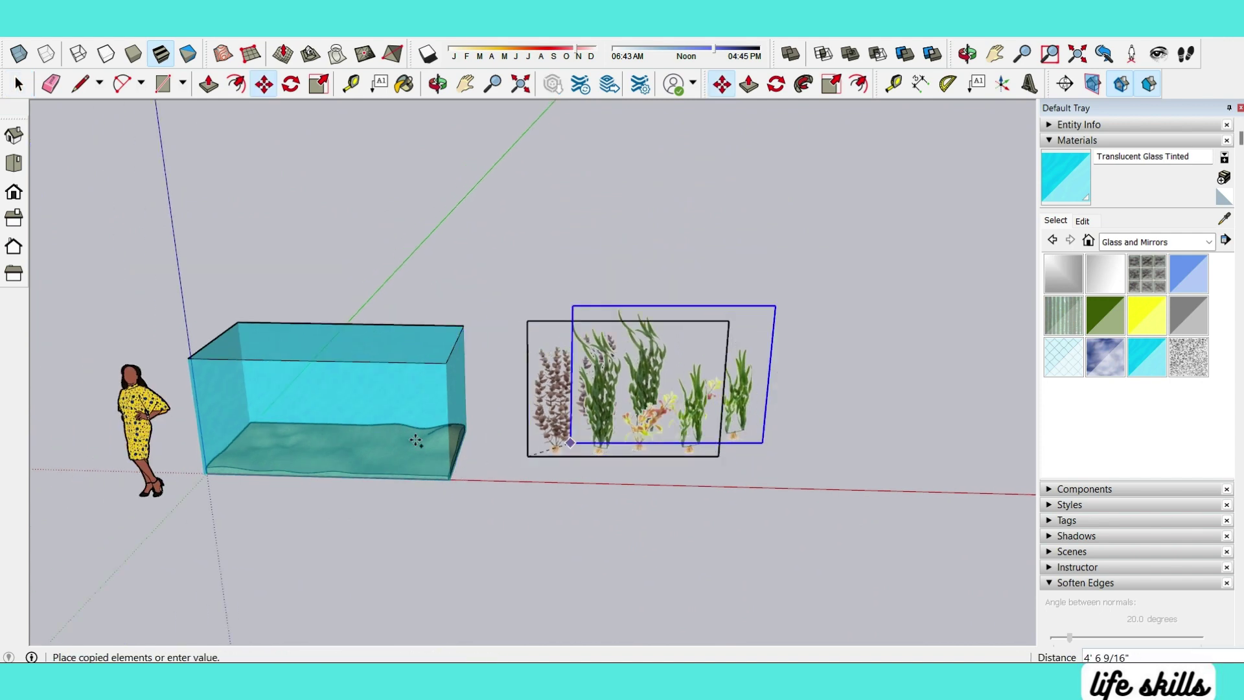
{"action": "left_click", "coordinate": [642, 452]}
{"action": "type", "text": "2x"}
{"action": "key", "text": "Return"}
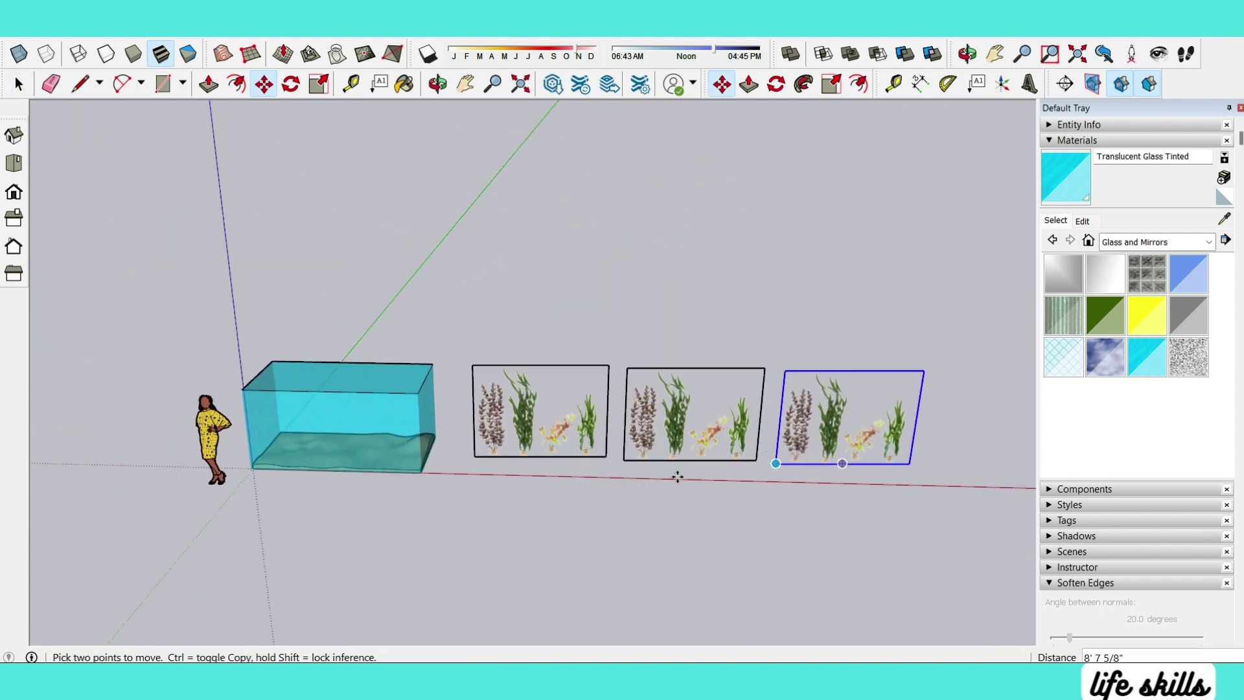
{"action": "key", "text": "space"}
{"action": "scroll", "coordinate": [674, 474], "scroll_direction": "up", "scroll_amount": 3}
Step: Edit one copy and pull its right and left edges in around the orange plant
{"action": "right_click", "coordinate": [618, 407]}
{"action": "left_click", "coordinate": [679, 374]}
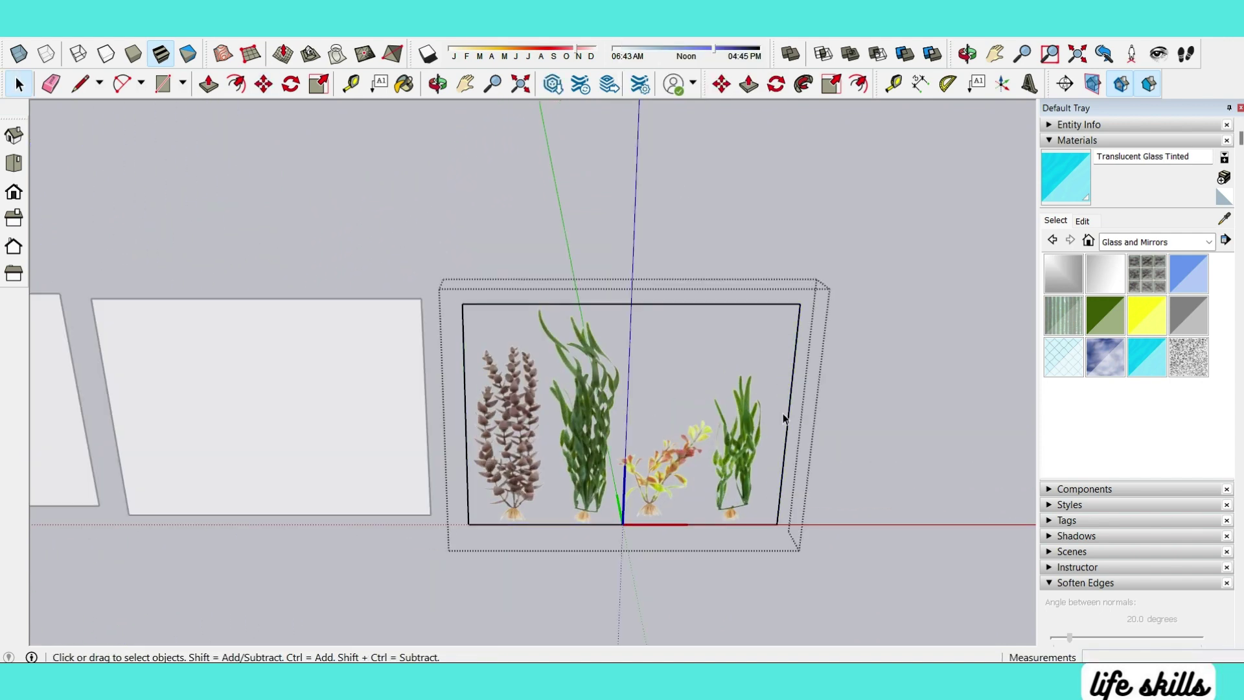
{"action": "key", "text": "m"}
{"action": "left_click", "coordinate": [785, 430]}
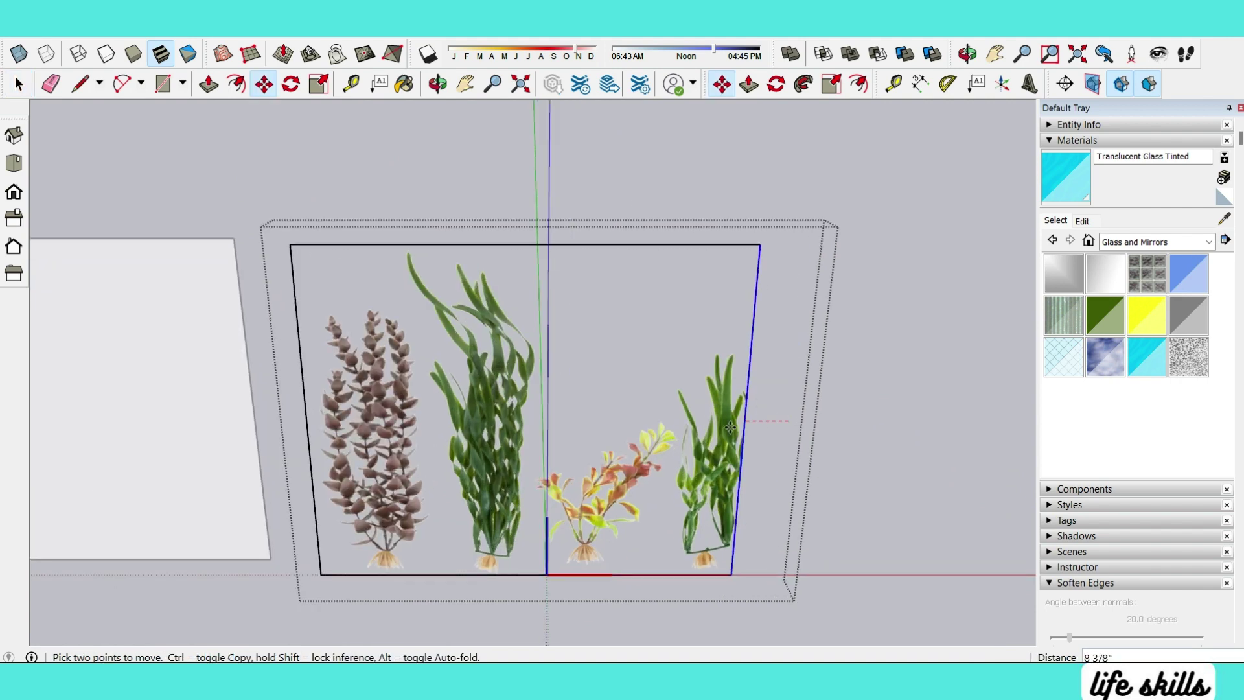
{"action": "left_click", "coordinate": [680, 426]}
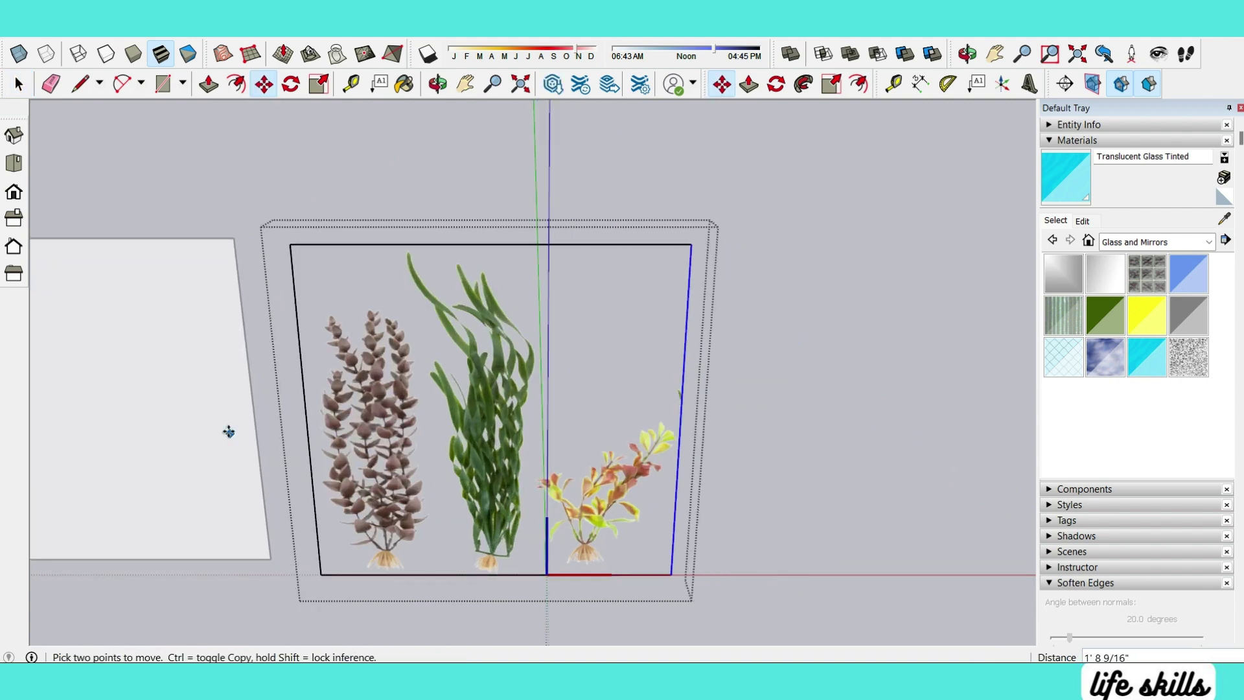
{"action": "left_click", "coordinate": [307, 415]}
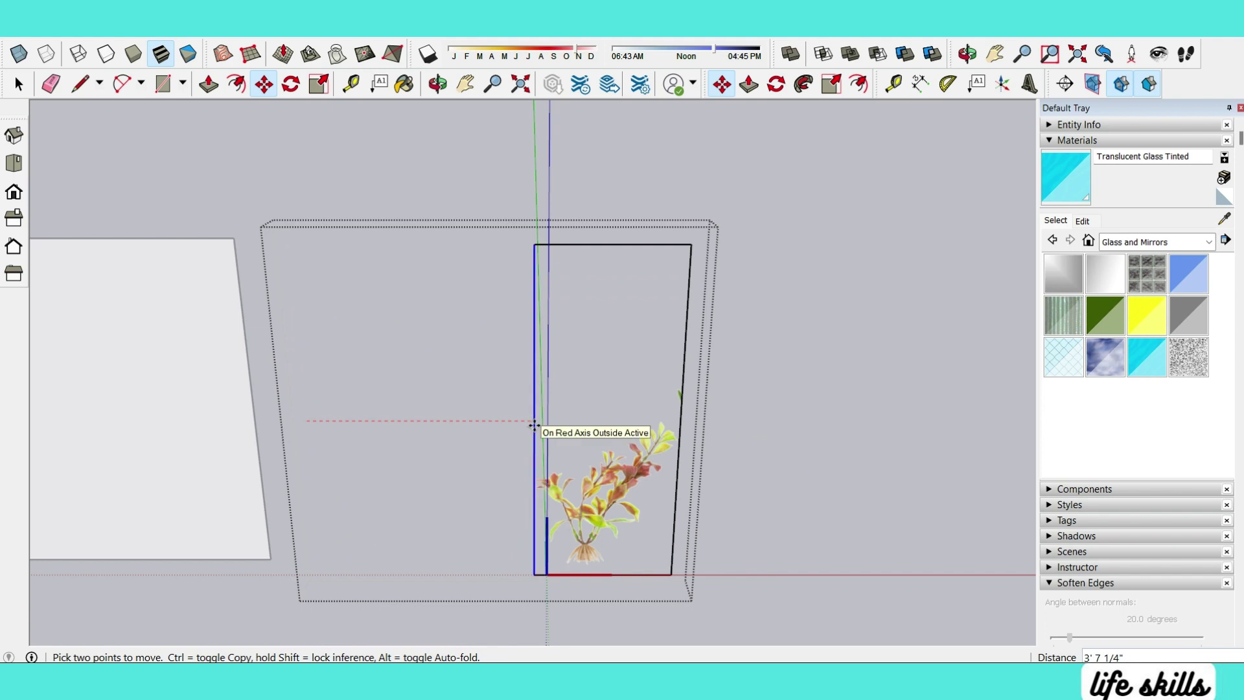
{"action": "left_click", "coordinate": [533, 426]}
{"action": "key", "text": "space"}
{"action": "scroll", "coordinate": [651, 408], "scroll_direction": "up", "scroll_amount": 3}
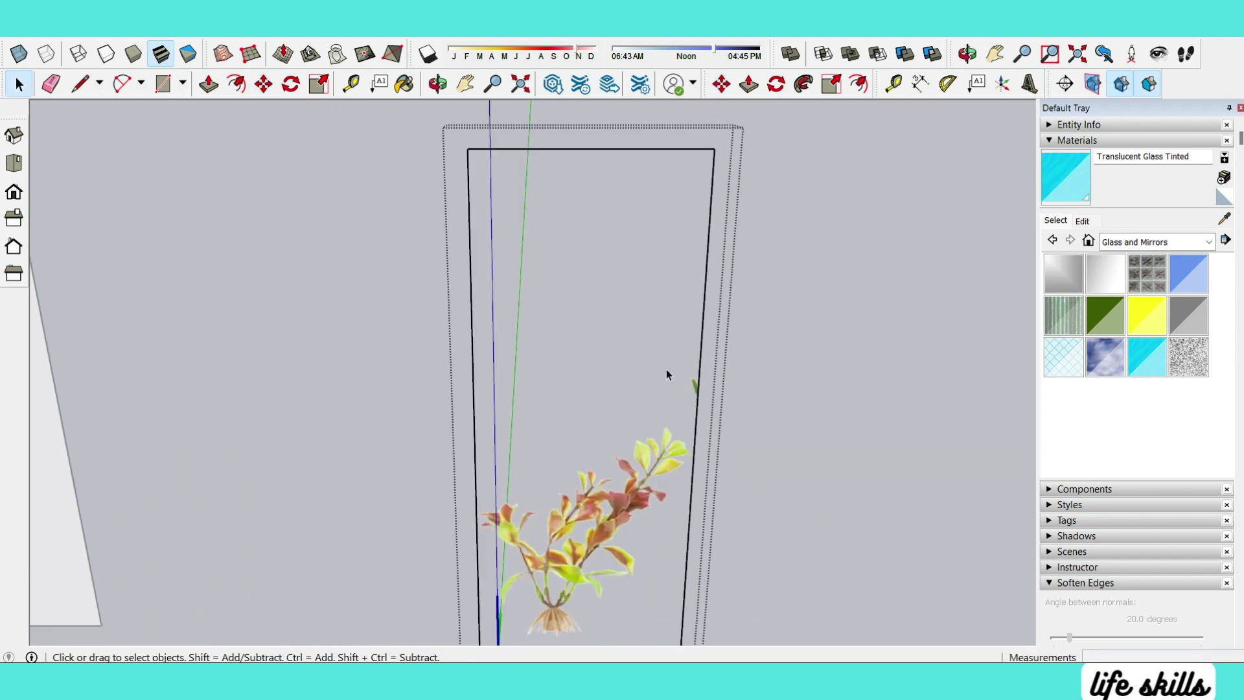
Step: Lower that copy's top edge to just above the orange plant
{"action": "key", "text": "m"}
{"action": "left_click", "coordinate": [713, 151]}
{"action": "left_click", "coordinate": [698, 396]}
{"action": "key", "text": "space"}
{"action": "scroll", "coordinate": [655, 320], "scroll_direction": "down", "scroll_amount": 2}
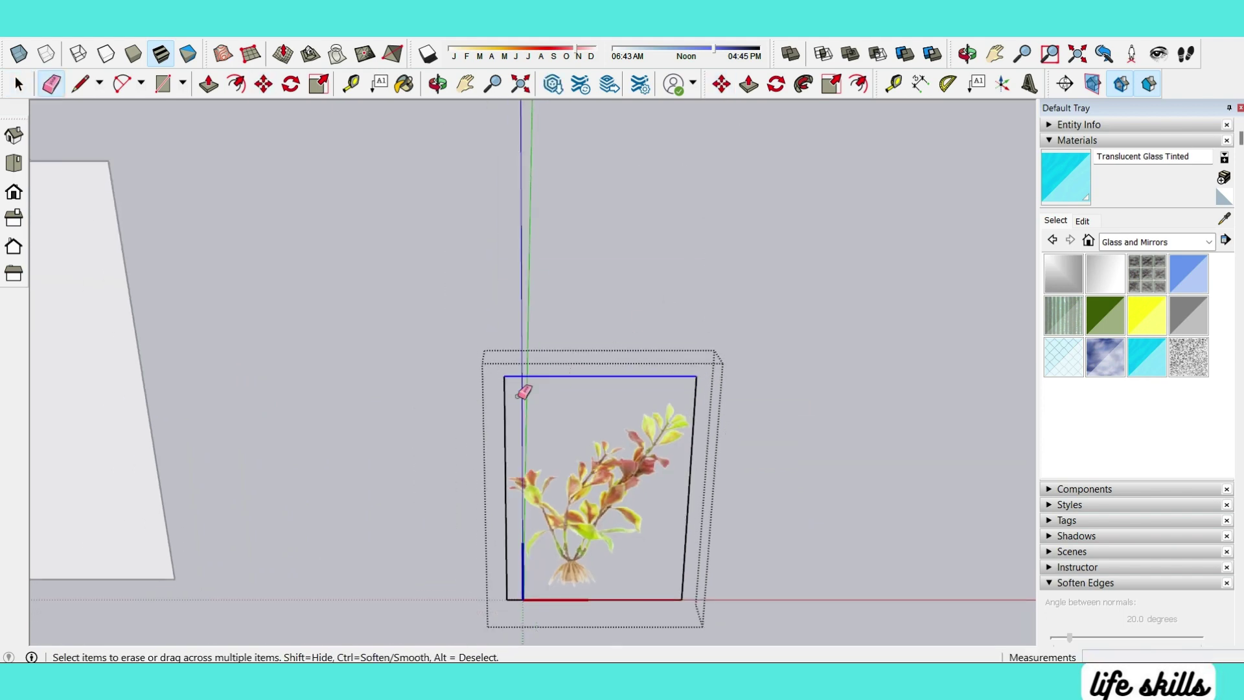
{"action": "scroll", "coordinate": [833, 322], "scroll_direction": "down", "scroll_amount": 1}
{"action": "key", "text": "space"}
{"action": "scroll", "coordinate": [830, 328], "scroll_direction": "down", "scroll_amount": 3}
Step: Zoom to the full plant panel and move its right edge inward
{"action": "scroll", "coordinate": [830, 327], "scroll_direction": "down", "scroll_amount": 1}
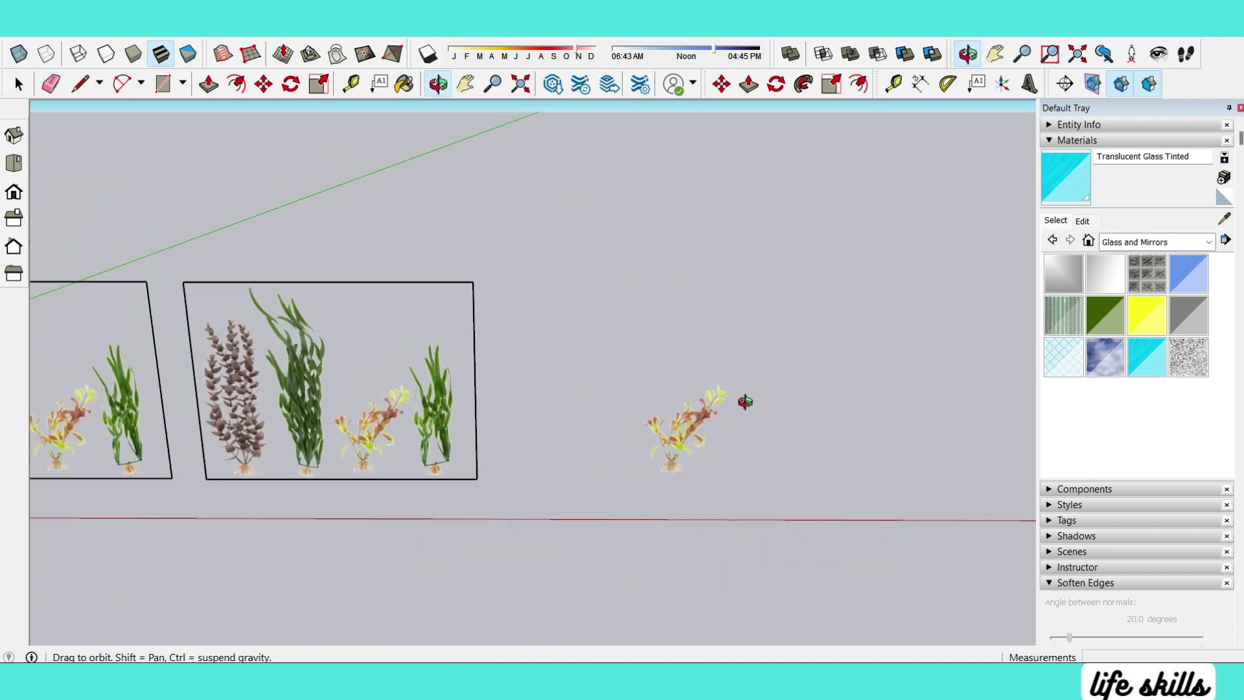
{"action": "right_click", "coordinate": [541, 348]}
{"action": "left_click", "coordinate": [592, 633]}
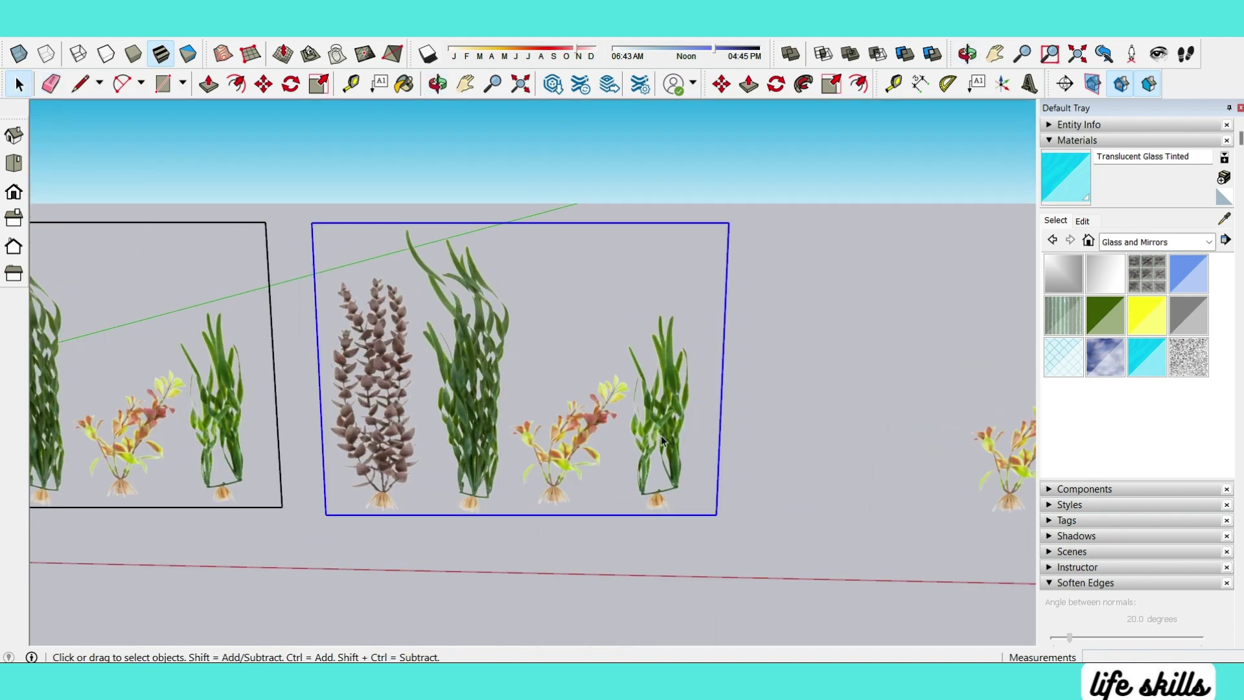
{"action": "key", "text": "m"}
{"action": "left_click", "coordinate": [719, 428]}
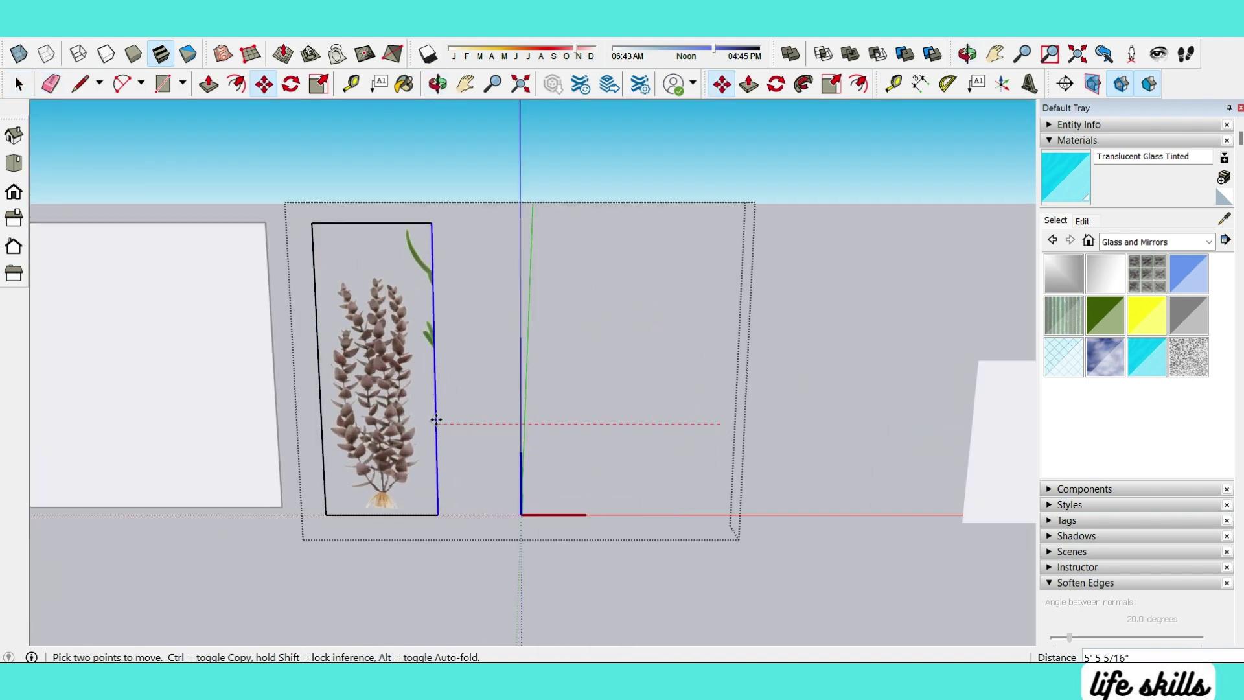
{"action": "left_click", "coordinate": [426, 420]}
{"action": "scroll", "coordinate": [417, 214], "scroll_direction": "up", "scroll_amount": 2}
{"action": "key", "text": "space"}
Step: Lower the purple plant panel's top edge to just above the plant
{"action": "left_click", "coordinate": [418, 209]}
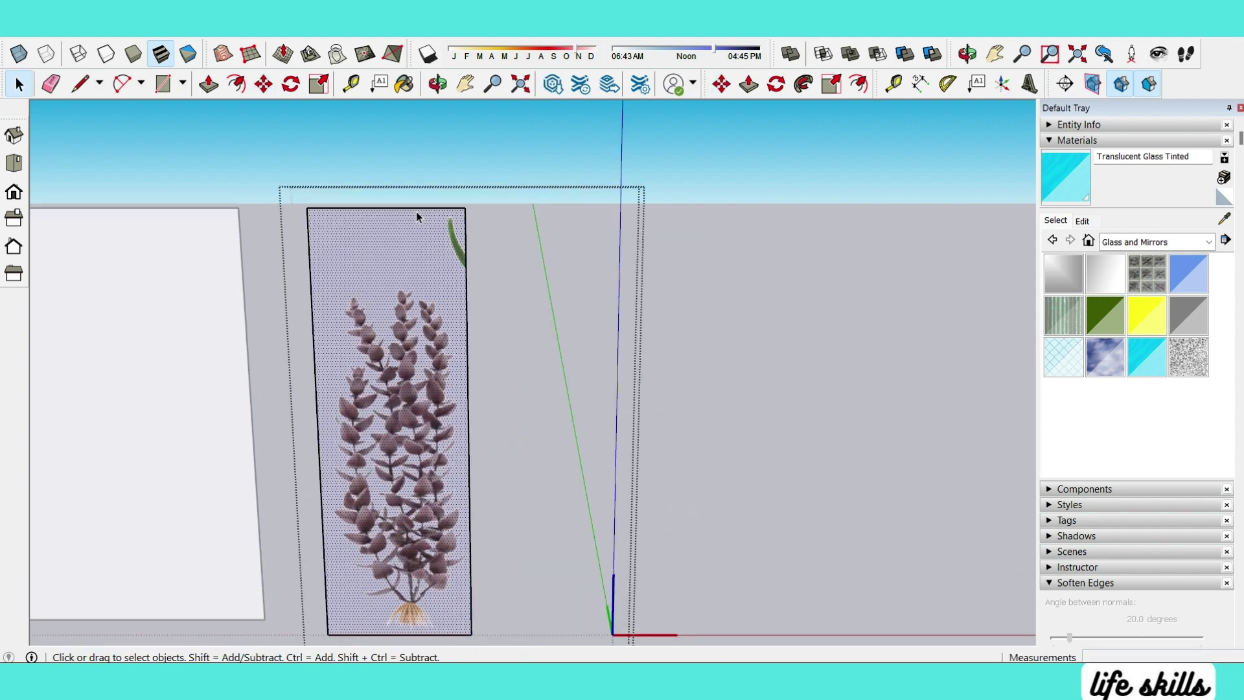
{"action": "left_click", "coordinate": [408, 208]}
{"action": "key", "text": "m"}
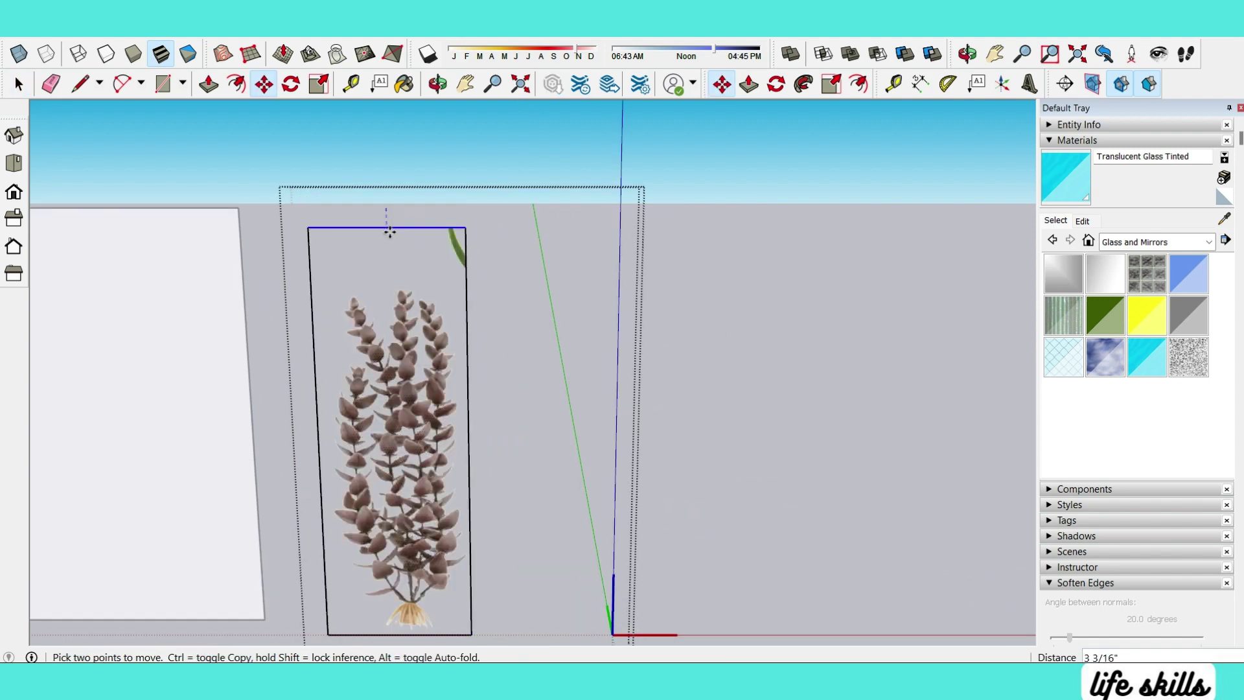
{"action": "left_click", "coordinate": [388, 267]}
{"action": "key", "text": "e"}
{"action": "scroll", "coordinate": [409, 237], "scroll_direction": "down", "scroll_amount": 1}
{"action": "key", "text": "space"}
Step: Move the purple plant panel further right along the red axis
{"action": "left_click", "coordinate": [408, 414]}
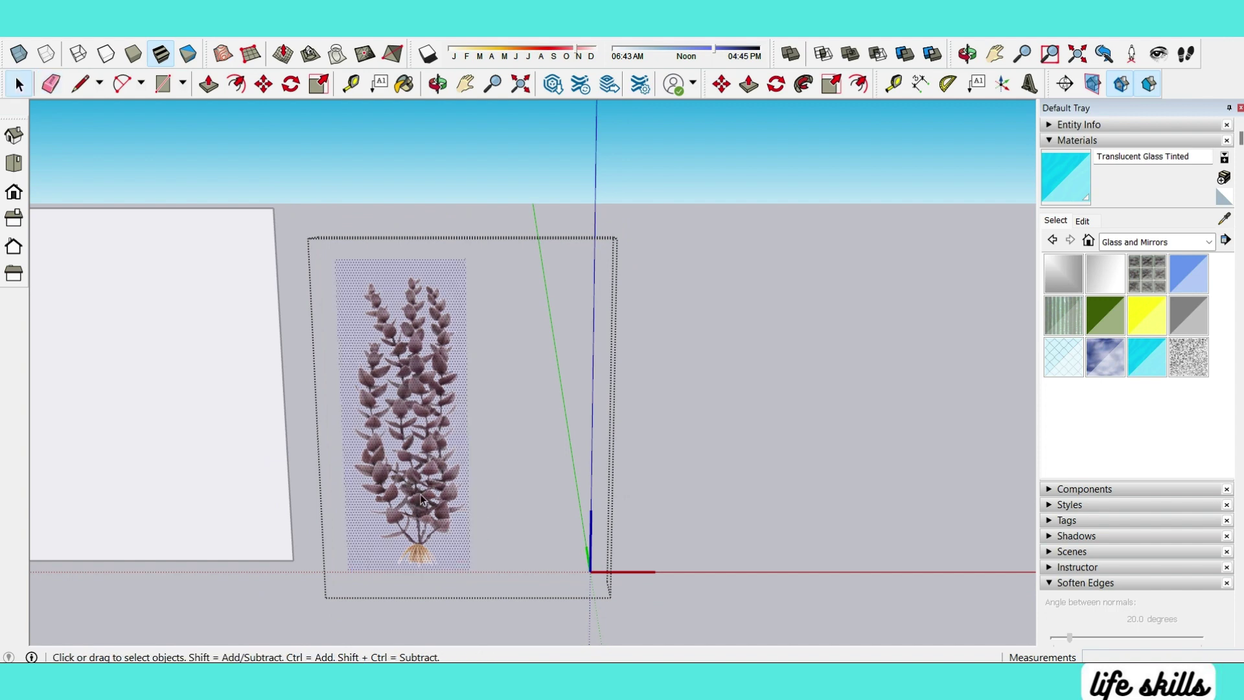
{"action": "key", "text": "m"}
{"action": "left_click", "coordinate": [415, 453]}
{"action": "left_click", "coordinate": [596, 454]}
{"action": "key", "text": "space"}
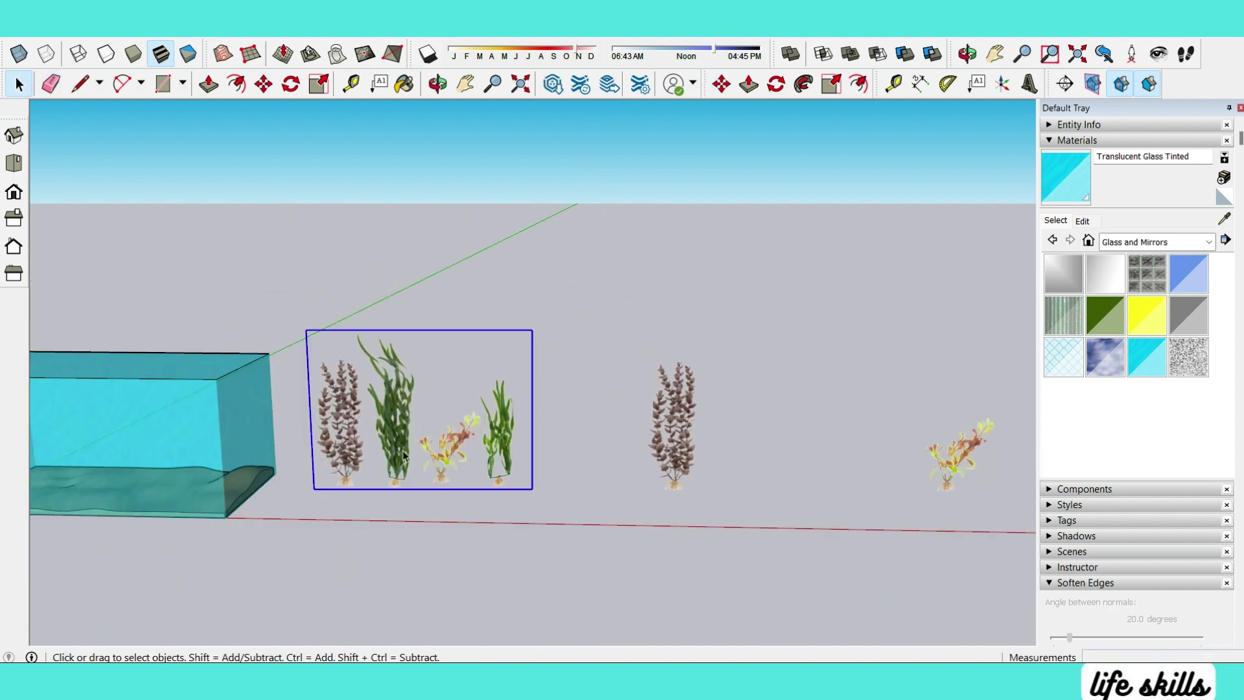
Step: Copy the four-plant group down and to the right
{"action": "key", "text": "m"}
{"action": "left_click", "coordinate": [417, 344]}
{"action": "key", "text": "ctrl"}
{"action": "left_click", "coordinate": [556, 519]}
{"action": "key", "text": "space"}
Step: Enter the copied plant group and move one plant apart from the others
{"action": "scroll", "coordinate": [555, 518], "scroll_direction": "up", "scroll_amount": 2}
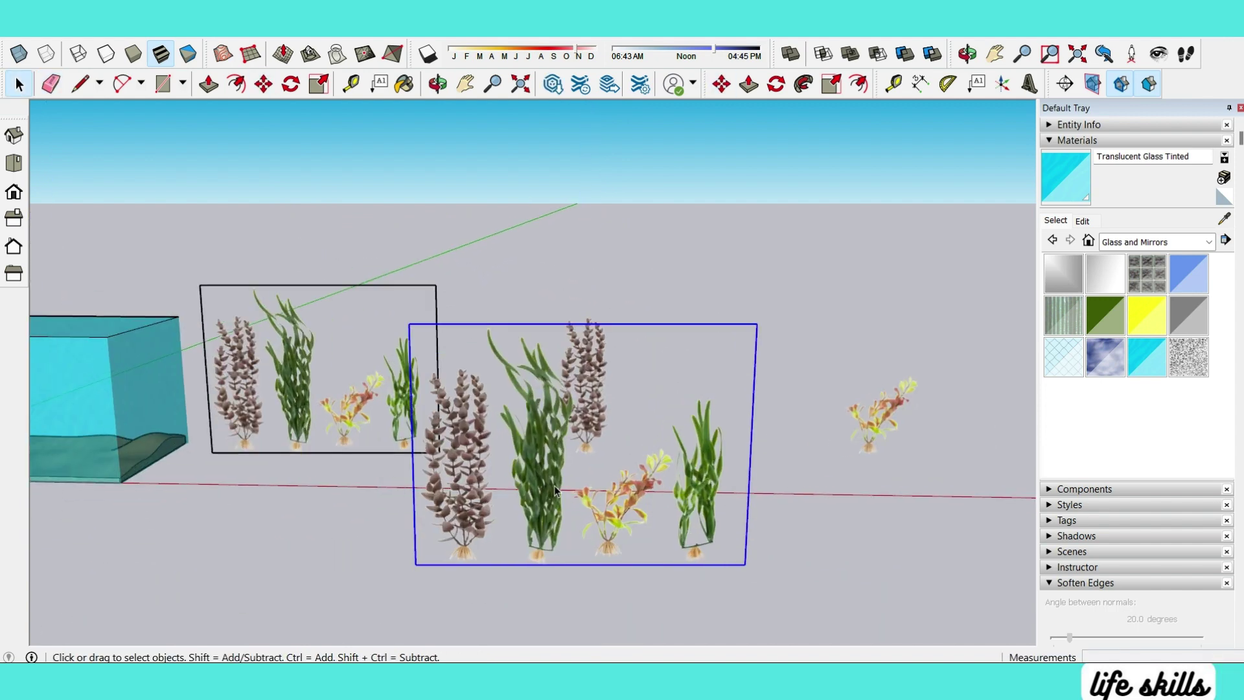
{"action": "right_click", "coordinate": [501, 455]}
{"action": "left_click", "coordinate": [558, 184]}
{"action": "double_click", "coordinate": [523, 466]}
{"action": "key", "text": "m"}
{"action": "left_click", "coordinate": [458, 446]}
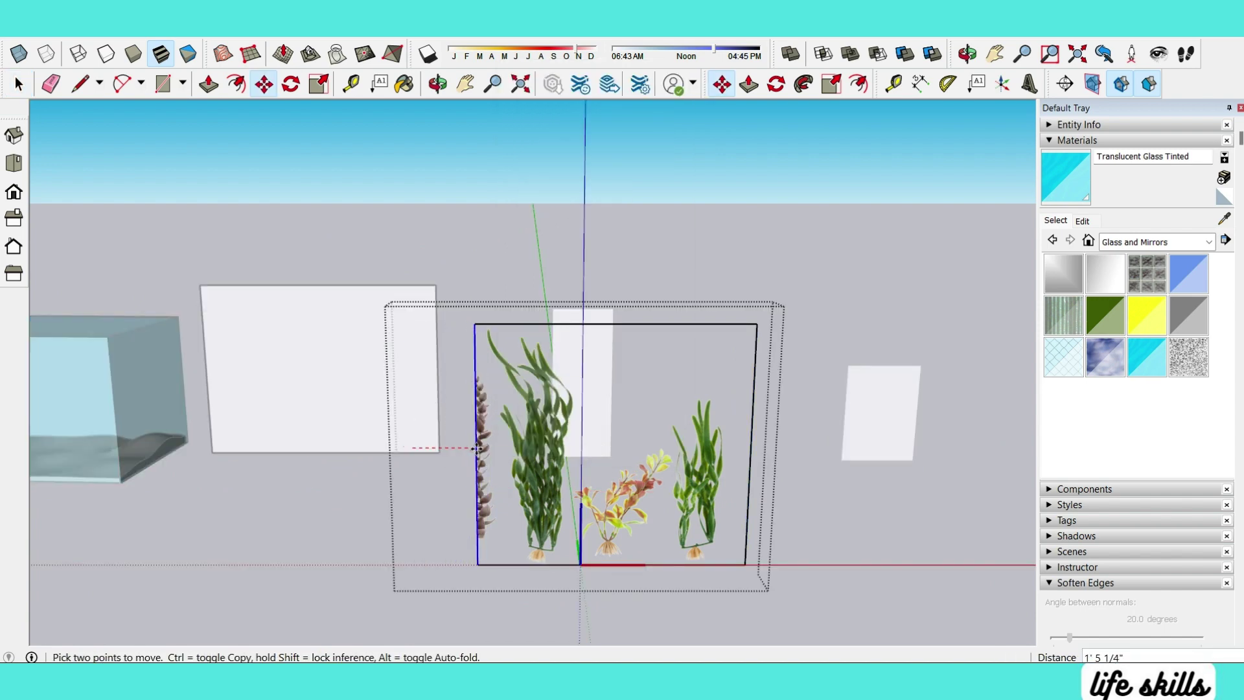
{"action": "left_click", "coordinate": [485, 448]}
Step: Pull the seaweed panel's right side in close to the seaweed and draw a trim line
{"action": "left_click", "coordinate": [750, 458]}
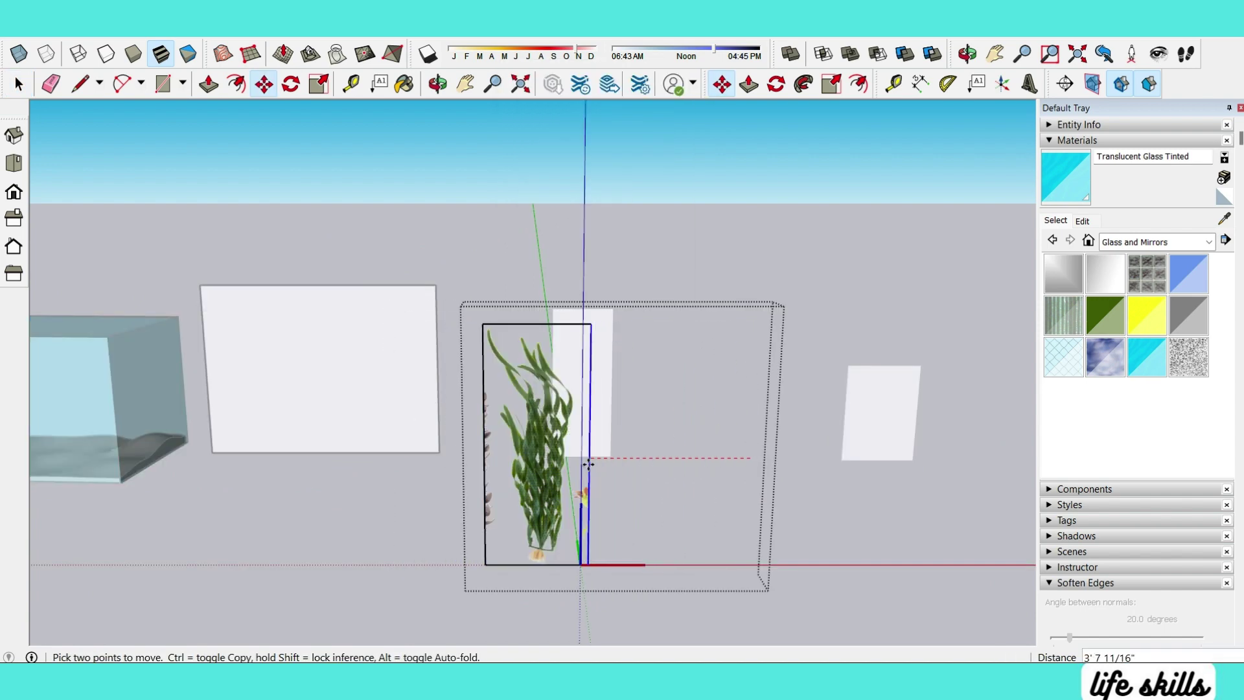
{"action": "left_click", "coordinate": [579, 463]}
{"action": "scroll", "coordinate": [509, 536], "scroll_direction": "up", "scroll_amount": 4}
{"action": "key", "text": "l"}
{"action": "left_click", "coordinate": [500, 573]}
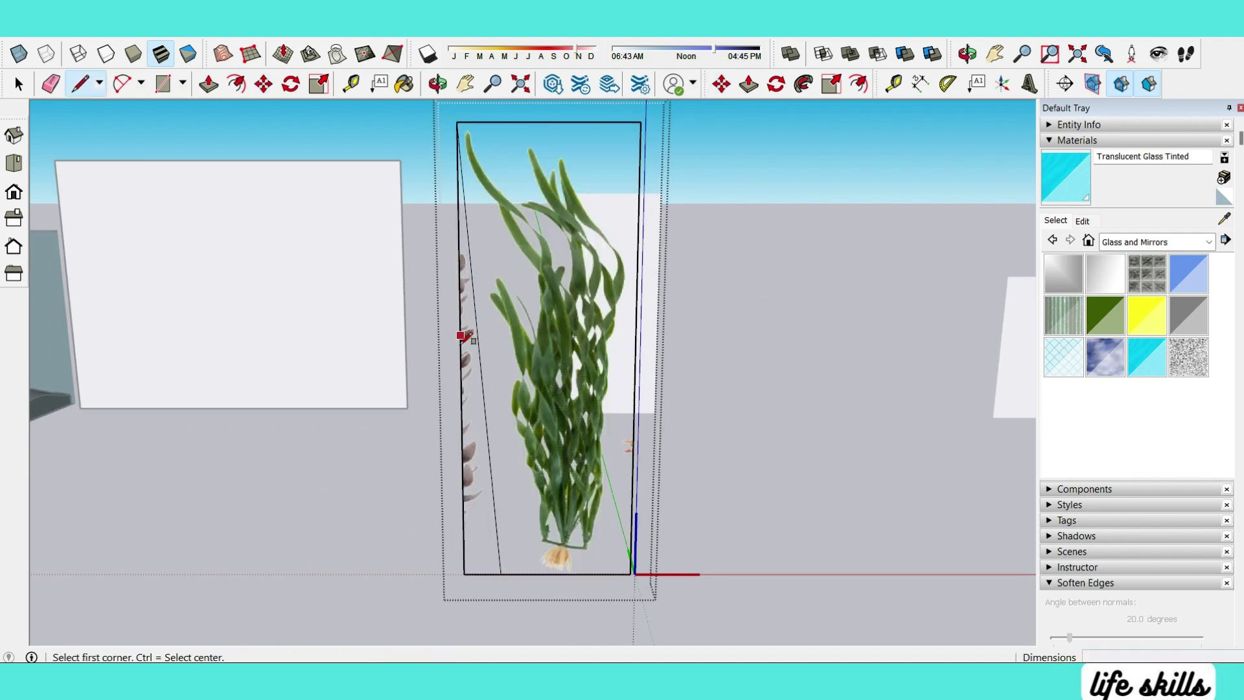
{"action": "key", "text": "e"}
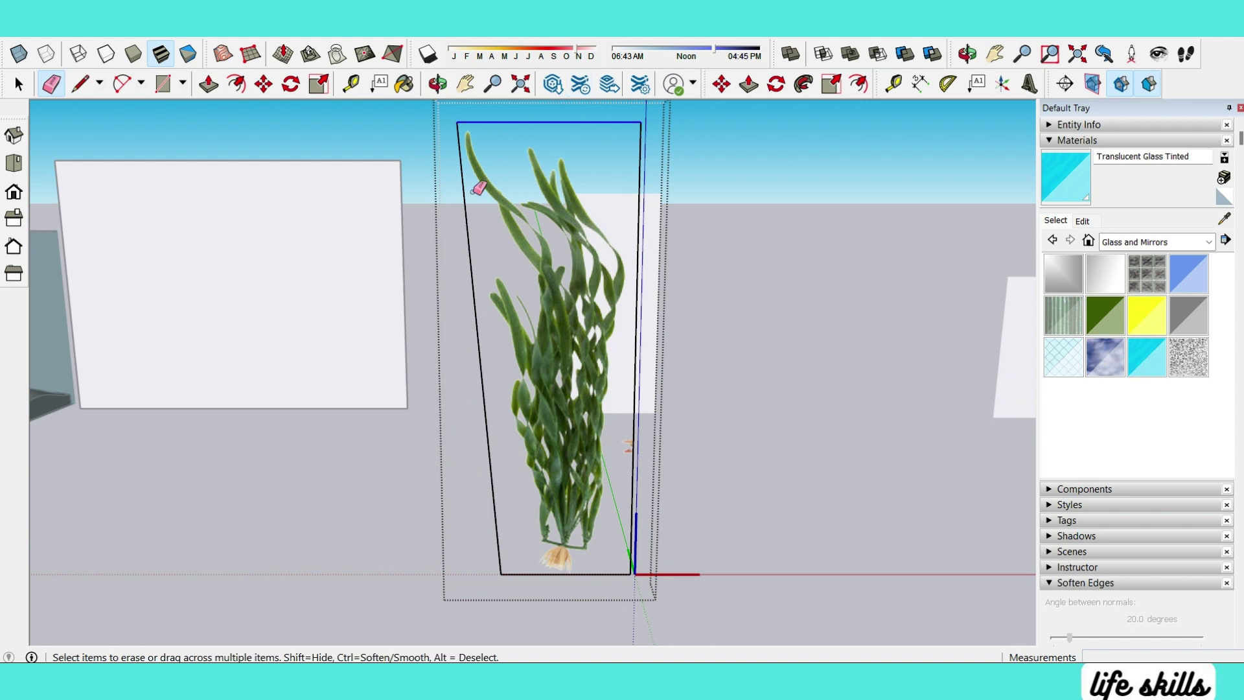
Step: Shift the seaweed image sideways within its frame
{"action": "key", "text": "space"}
{"action": "left_click", "coordinate": [603, 524]}
{"action": "key", "text": "m"}
{"action": "left_click_drag", "start_coordinate": [621, 518], "coordinate": [654, 518]}
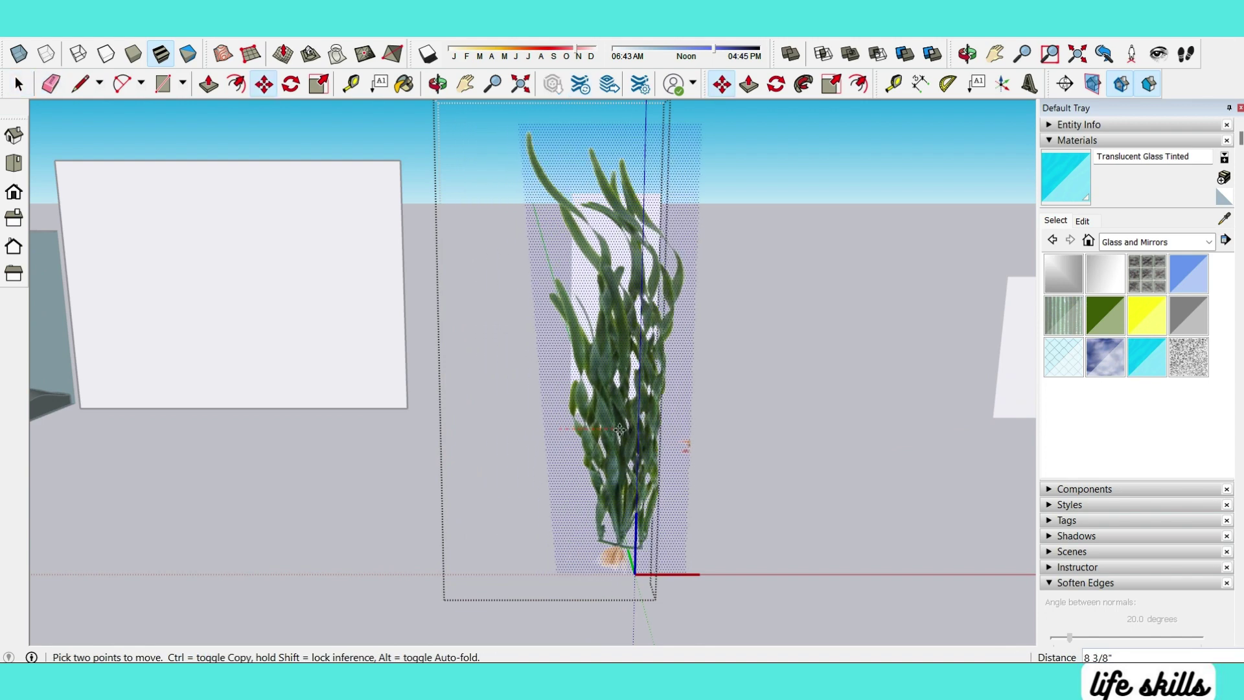
{"action": "key", "text": "space"}
{"action": "scroll", "coordinate": [701, 459], "scroll_direction": "up", "scroll_amount": 2}
{"action": "scroll", "coordinate": [701, 459], "scroll_direction": "up", "scroll_amount": 2}
Step: Trim away a small tapered face beside the seaweed
{"action": "key", "text": "l"}
{"action": "left_click", "coordinate": [672, 403]}
{"action": "left_click", "coordinate": [702, 481]}
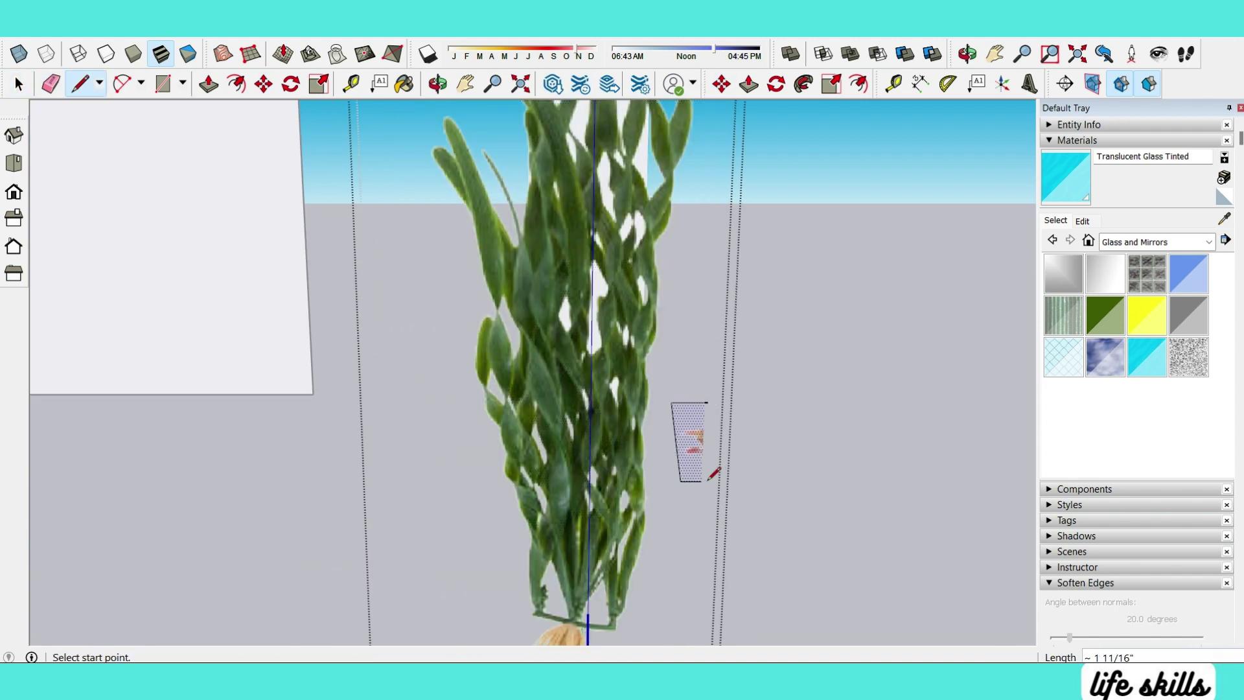
{"action": "key", "text": "r"}
{"action": "key", "text": "e"}
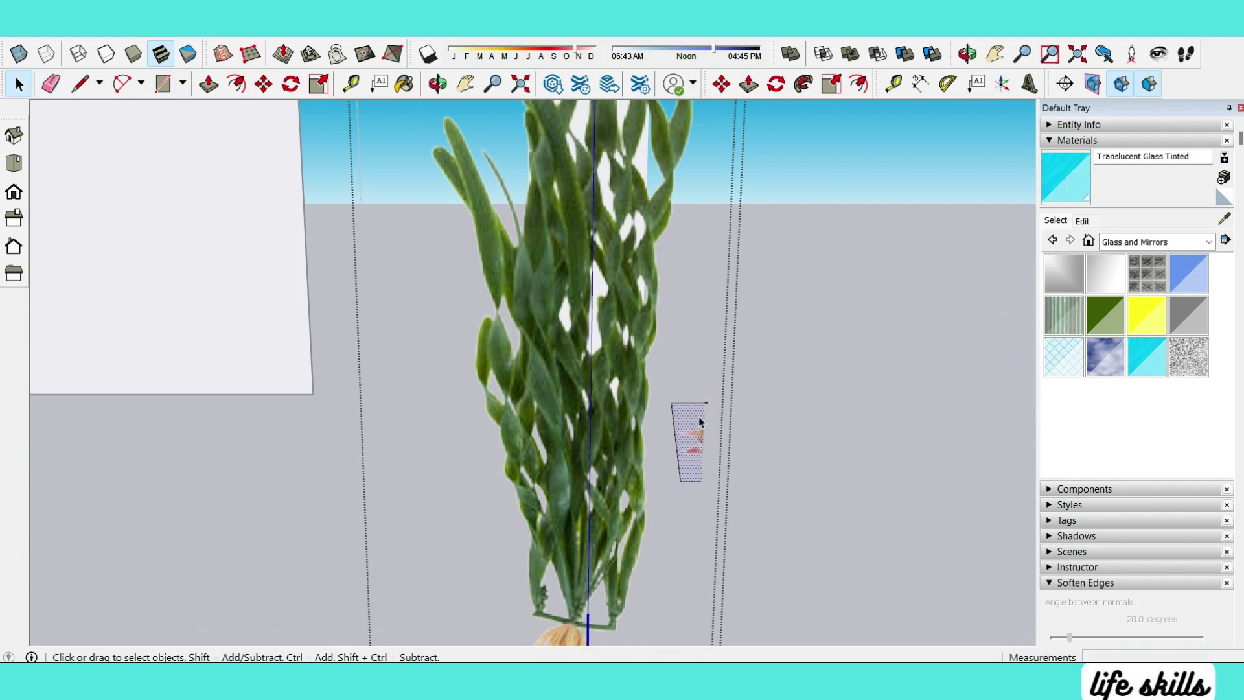
{"action": "right_click", "coordinate": [699, 422]}
{"action": "left_click", "coordinate": [725, 444]}
{"action": "key", "text": "e"}
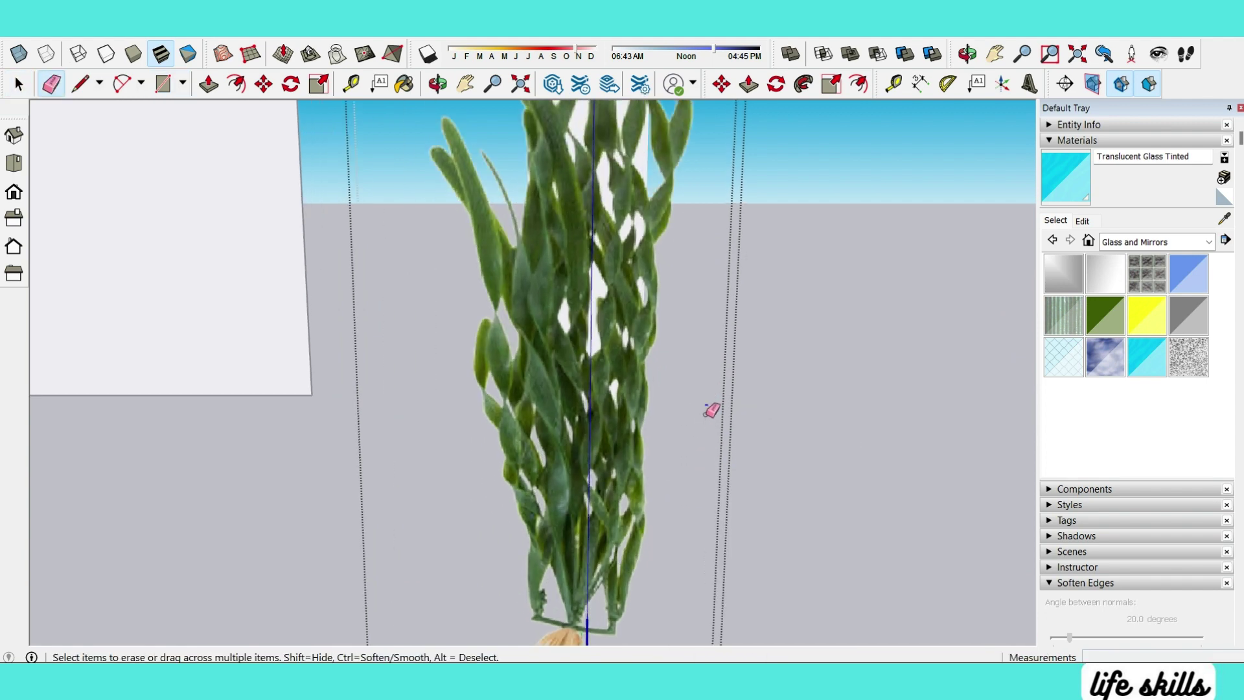
{"action": "middle_click_drag", "start_coordinate": [705, 417], "coordinate": [933, 386]}
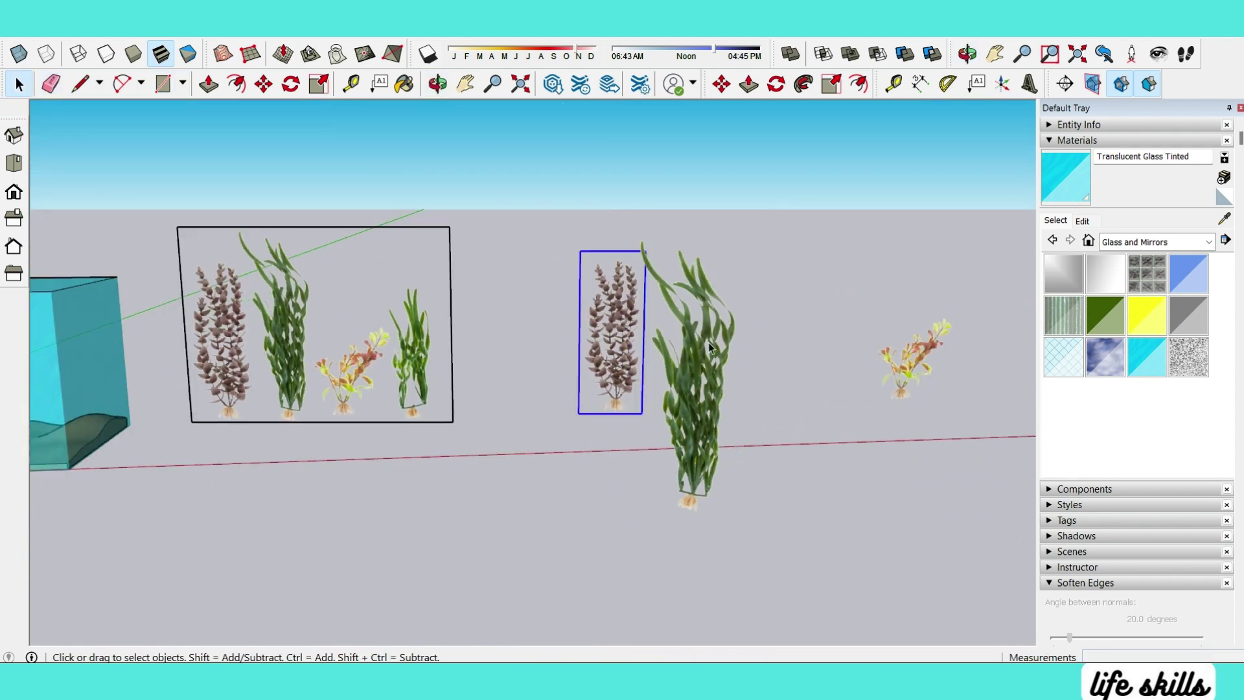
Step: Select the four-plant group and move it over the aquarium
{"action": "middle_click_drag", "start_coordinate": [709, 348], "coordinate": [927, 347], "text": "shift"}
{"action": "left_click", "coordinate": [471, 335]}
{"action": "scroll", "coordinate": [505, 357], "scroll_direction": "up", "scroll_amount": 2}
{"action": "scroll", "coordinate": [518, 389], "scroll_direction": "up", "scroll_amount": 2}
{"action": "scroll", "coordinate": [534, 431], "scroll_direction": "down", "scroll_amount": 3}
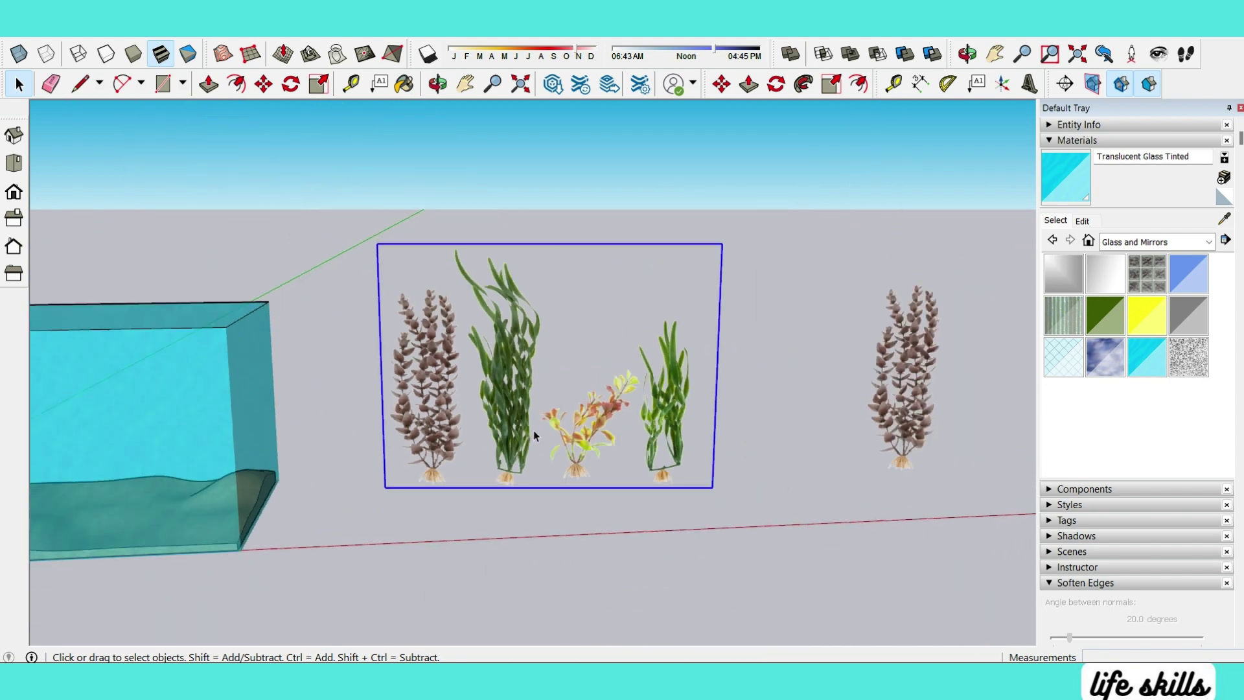
{"action": "scroll", "coordinate": [534, 430], "scroll_direction": "down", "scroll_amount": 1}
{"action": "right_click", "coordinate": [558, 275]}
{"action": "left_click", "coordinate": [611, 299]}
{"action": "scroll", "coordinate": [871, 358], "scroll_direction": "down", "scroll_amount": 5}
{"action": "scroll", "coordinate": [705, 416], "scroll_direction": "up", "scroll_amount": 2}
{"action": "key", "text": "m"}
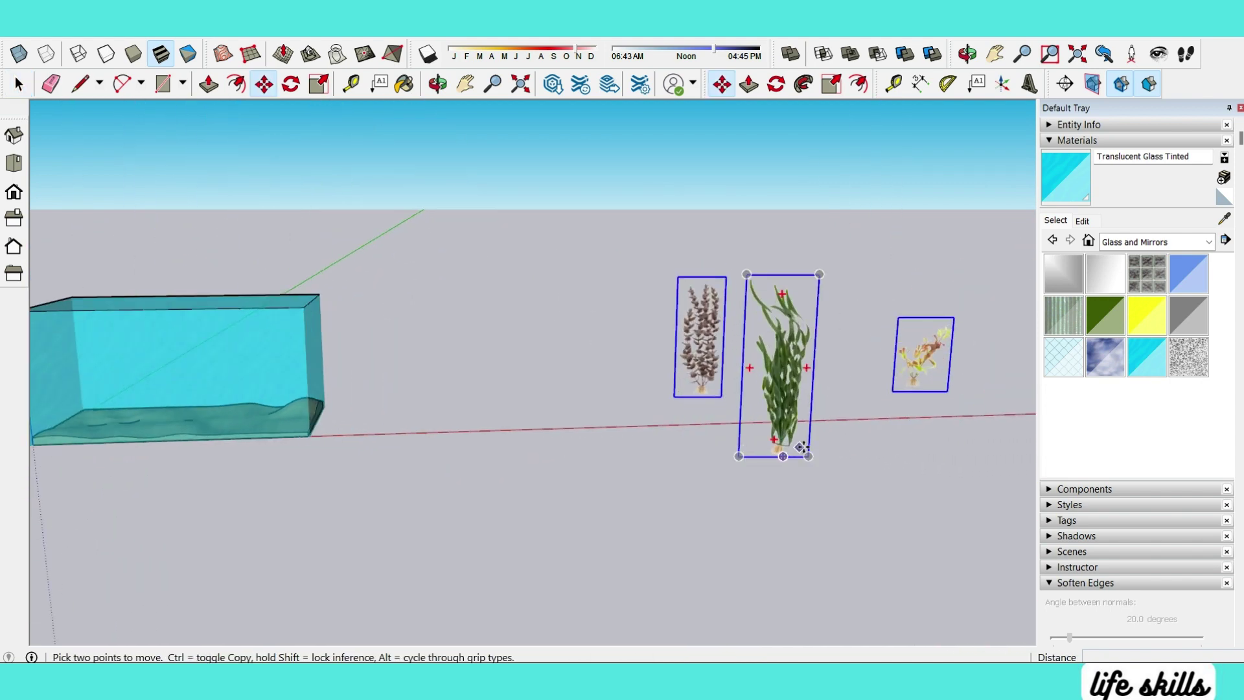
{"action": "left_click", "coordinate": [705, 415]}
{"action": "scroll", "coordinate": [388, 324], "scroll_direction": "down", "scroll_amount": 3}
{"action": "left_click", "coordinate": [645, 422]}
{"action": "key", "text": "space"}
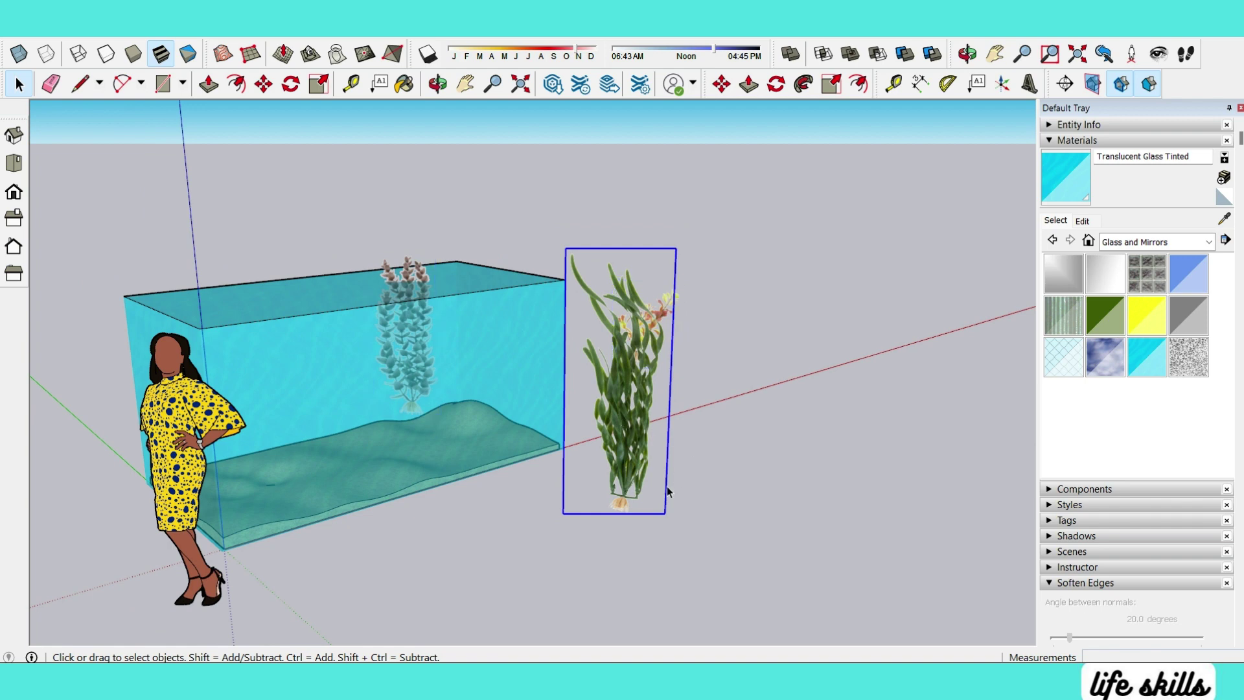
Step: Select the tall purple plant and rescale it
{"action": "scroll", "coordinate": [611, 493], "scroll_direction": "down", "scroll_amount": 3}
{"action": "key", "text": "space"}
{"action": "key", "text": "m"}
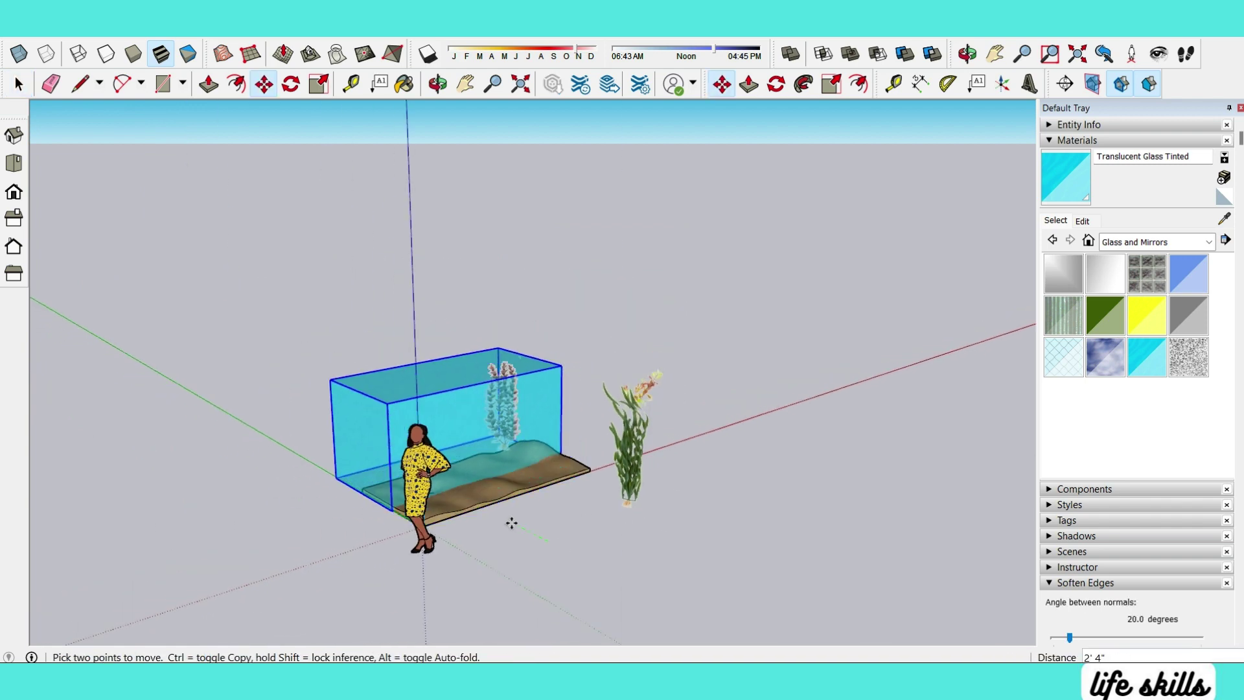
{"action": "key", "text": "space"}
{"action": "scroll", "coordinate": [502, 414], "scroll_direction": "up", "scroll_amount": 2}
{"action": "left_click", "coordinate": [500, 408]}
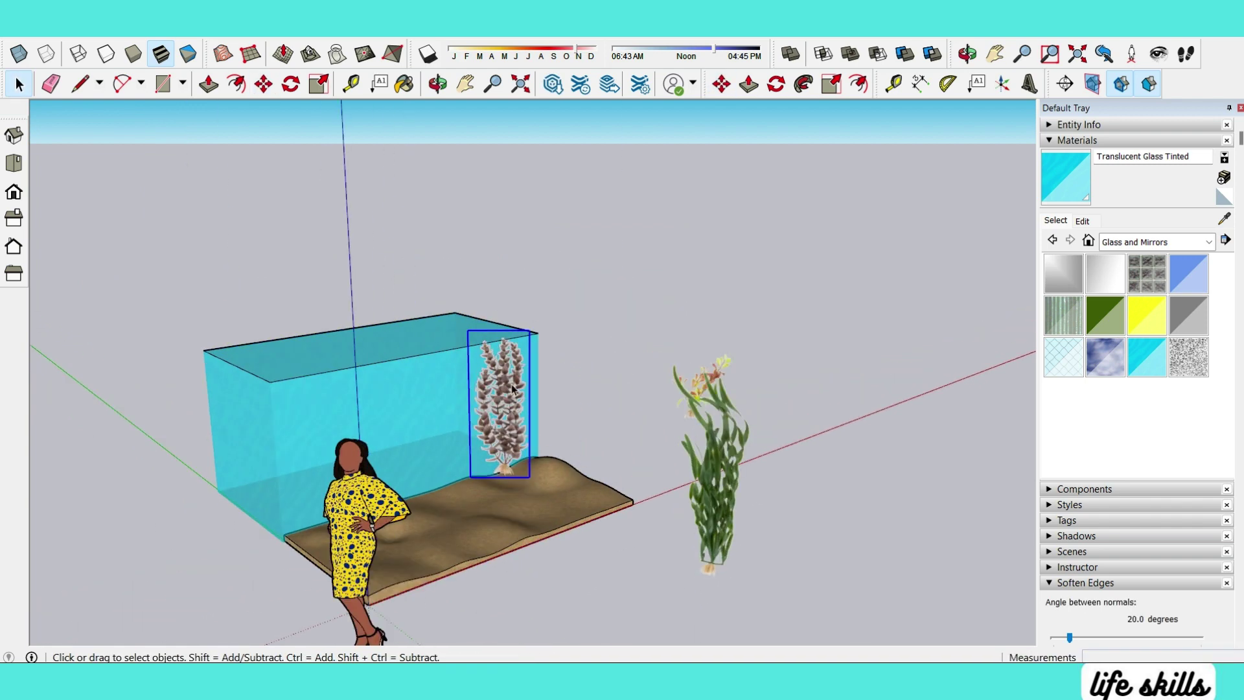
{"action": "scroll", "coordinate": [499, 415], "scroll_direction": "up", "scroll_amount": 2}
{"action": "key", "text": "s"}
{"action": "scroll", "coordinate": [583, 505], "scroll_direction": "up", "scroll_amount": 2}
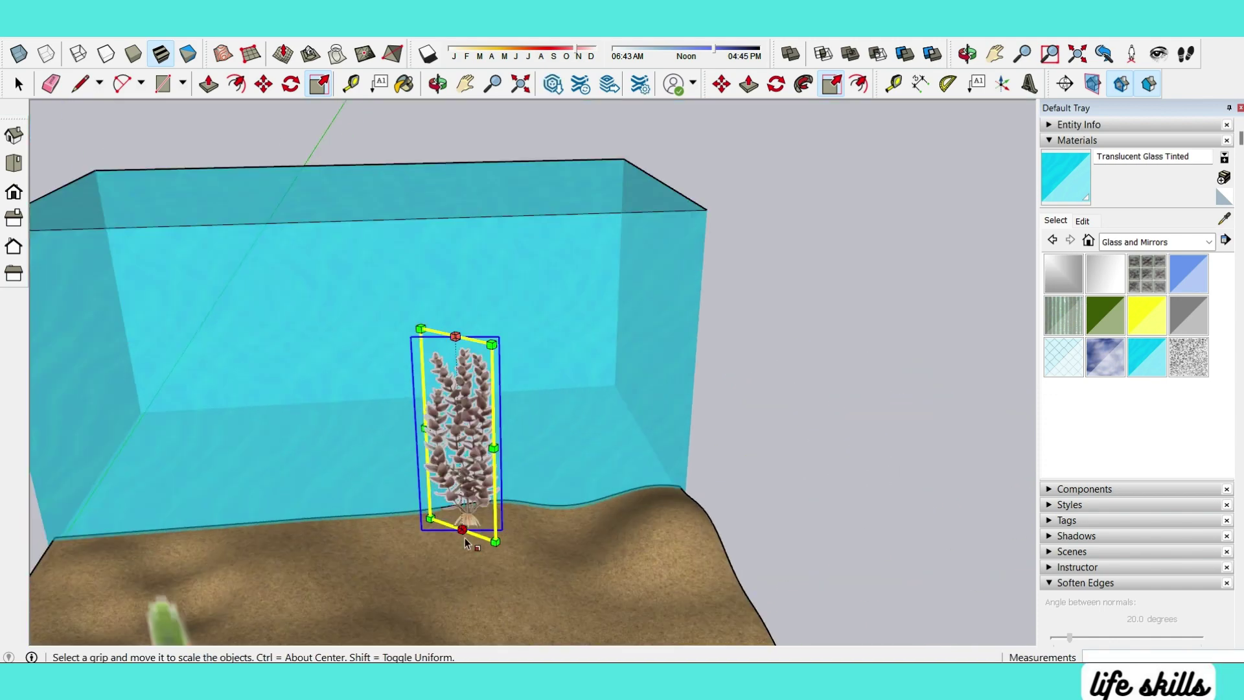
{"action": "scroll", "coordinate": [570, 502], "scroll_direction": "up", "scroll_amount": 2}
{"action": "scroll", "coordinate": [564, 499], "scroll_direction": "up", "scroll_amount": 2}
{"action": "scroll", "coordinate": [564, 500], "scroll_direction": "up", "scroll_amount": 2}
{"action": "key", "text": "m"}
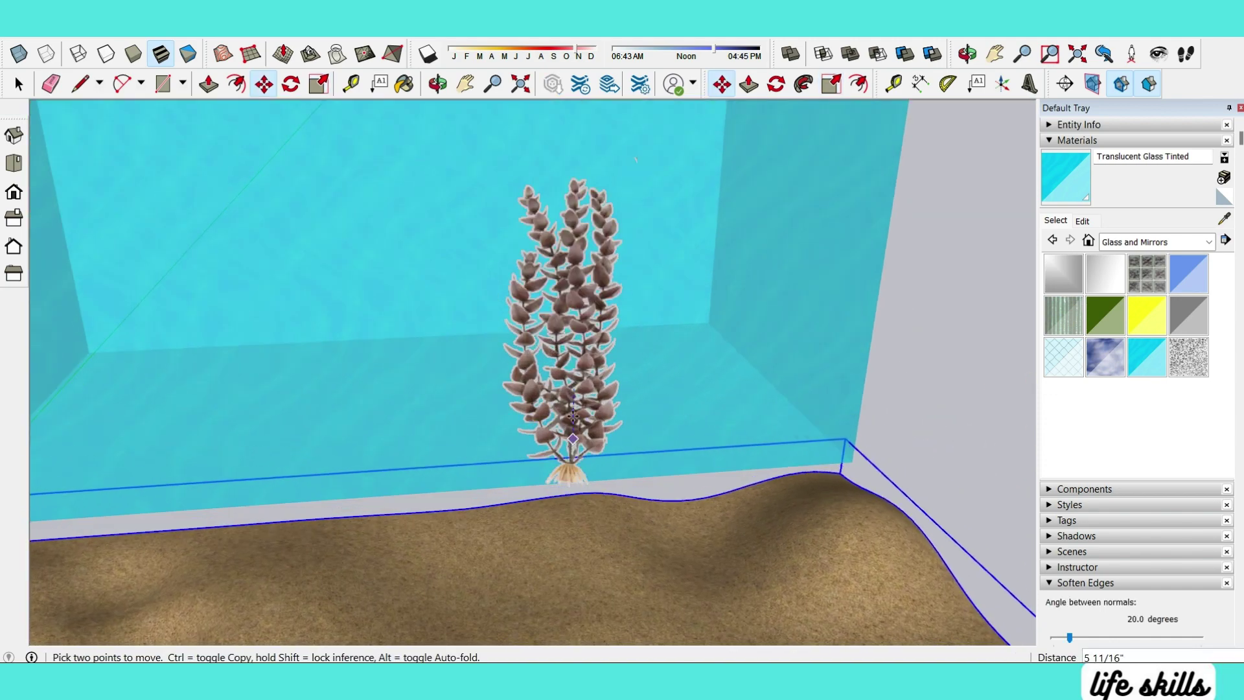
{"action": "key", "text": "space"}
{"action": "scroll", "coordinate": [637, 454], "scroll_direction": "down", "scroll_amount": 3}
Step: Reposition the purple plant and set the orange plant on the tank's sand
{"action": "right_click", "coordinate": [638, 454]}
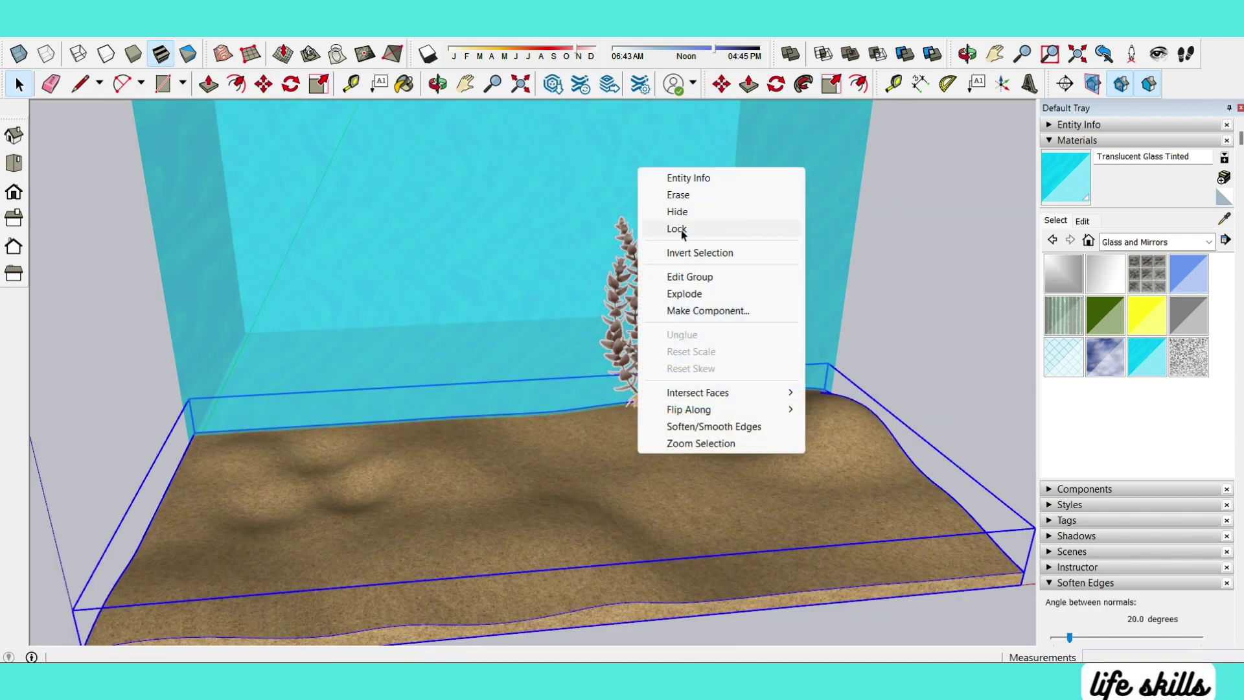
{"action": "scroll", "coordinate": [698, 329], "scroll_direction": "up", "scroll_amount": 4}
{"action": "key", "text": "m"}
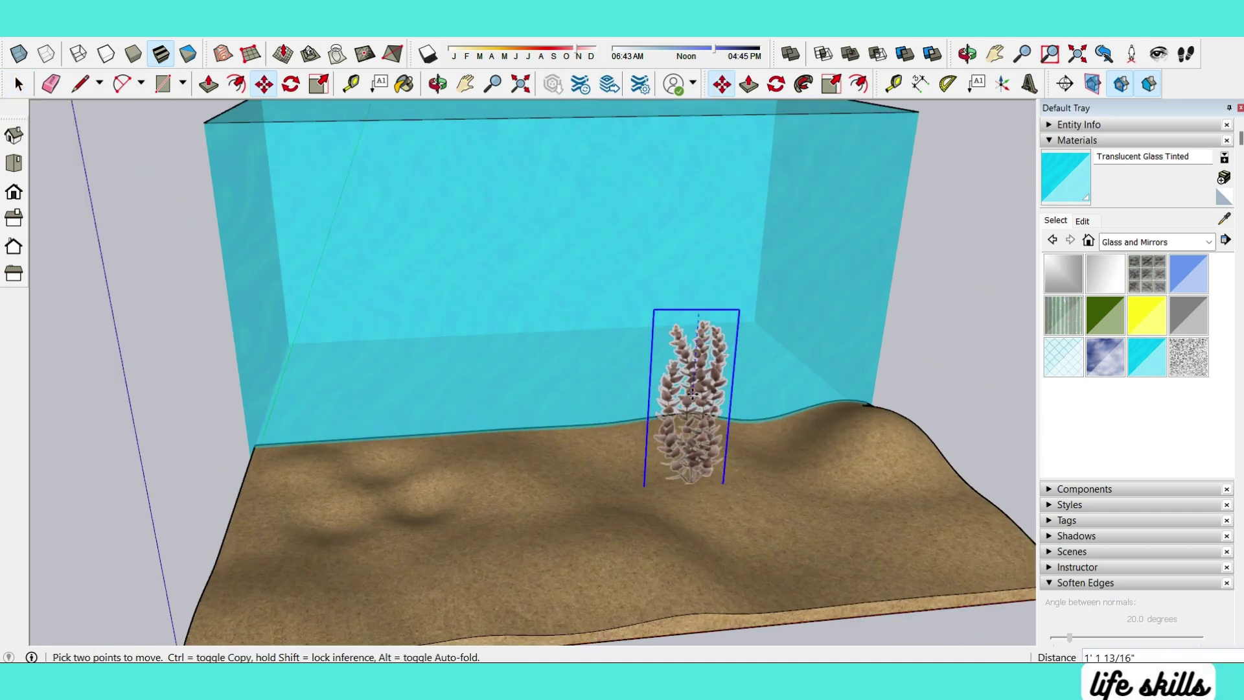
{"action": "left_click", "coordinate": [694, 395]}
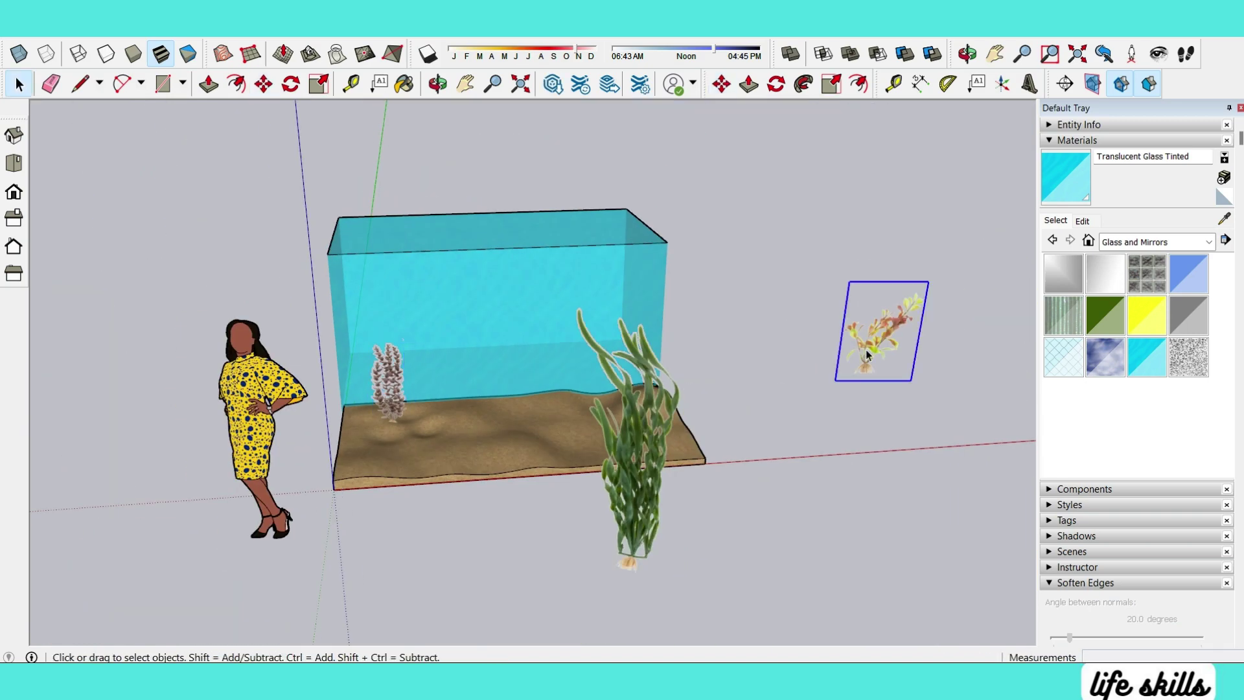
{"action": "scroll", "coordinate": [537, 355], "scroll_direction": "up", "scroll_amount": 5}
{"action": "left_click", "coordinate": [519, 465]}
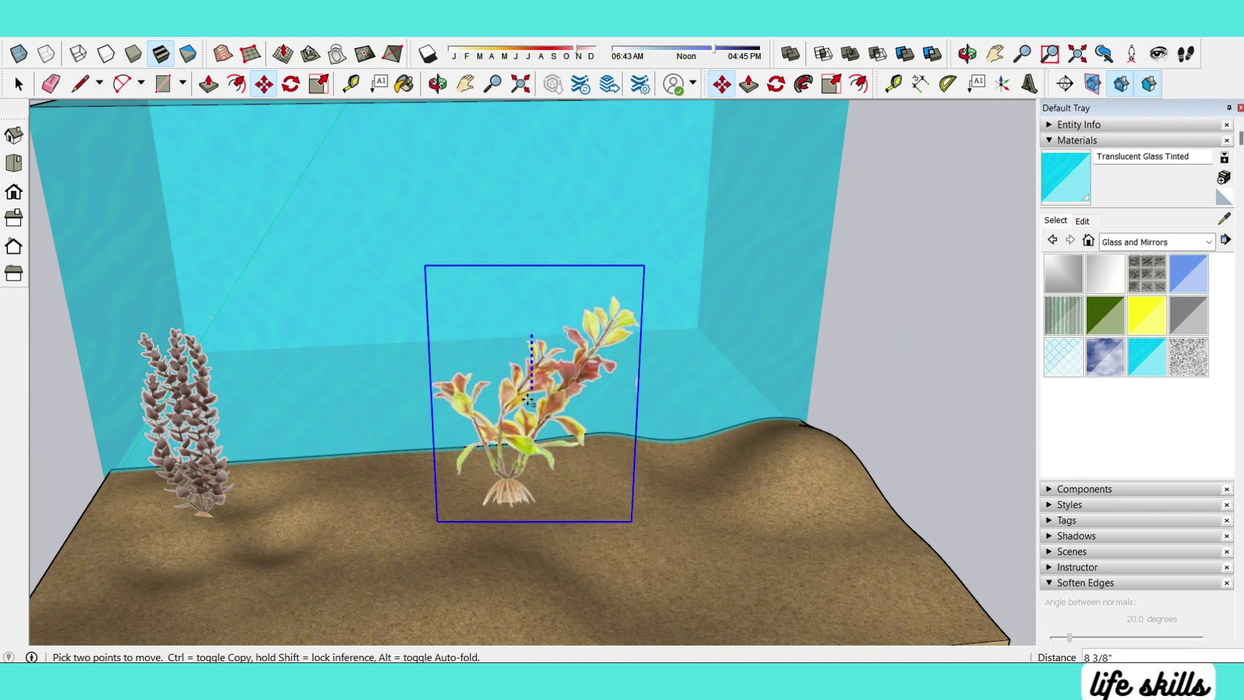
{"action": "left_click", "coordinate": [654, 397]}
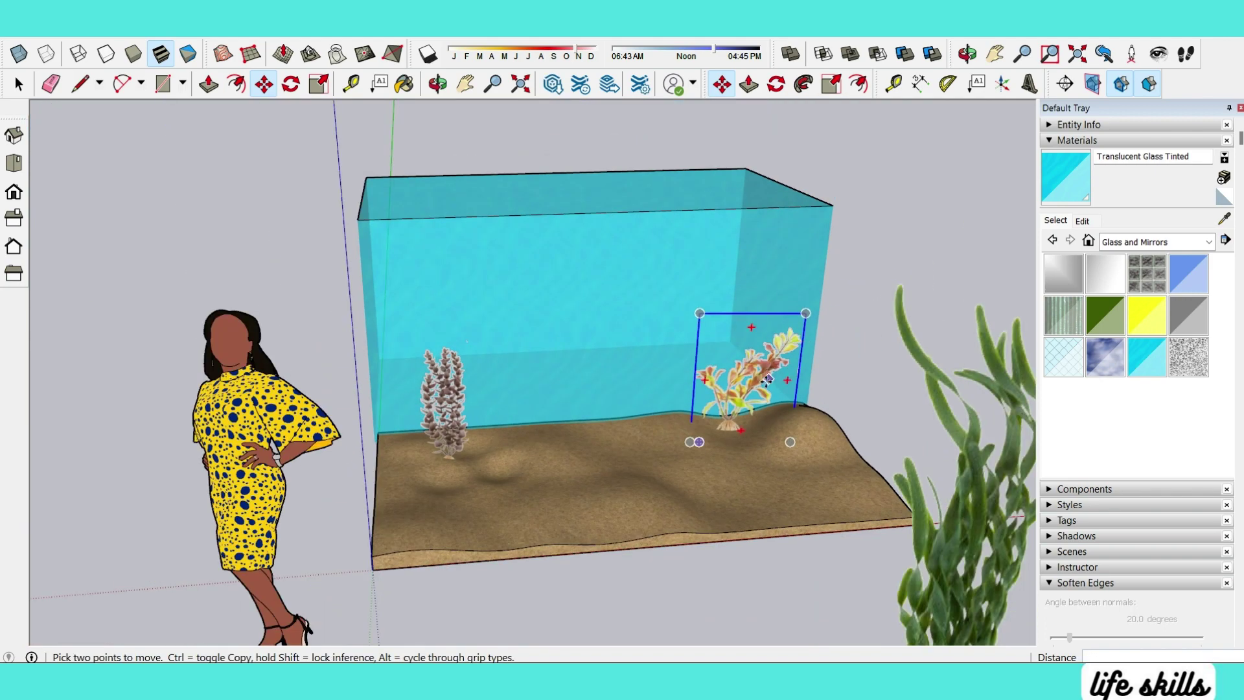
Step: Move the tall green seaweed into the tank in front of the purple plant
{"action": "middle_click_drag", "start_coordinate": [767, 380], "coordinate": [810, 379]}
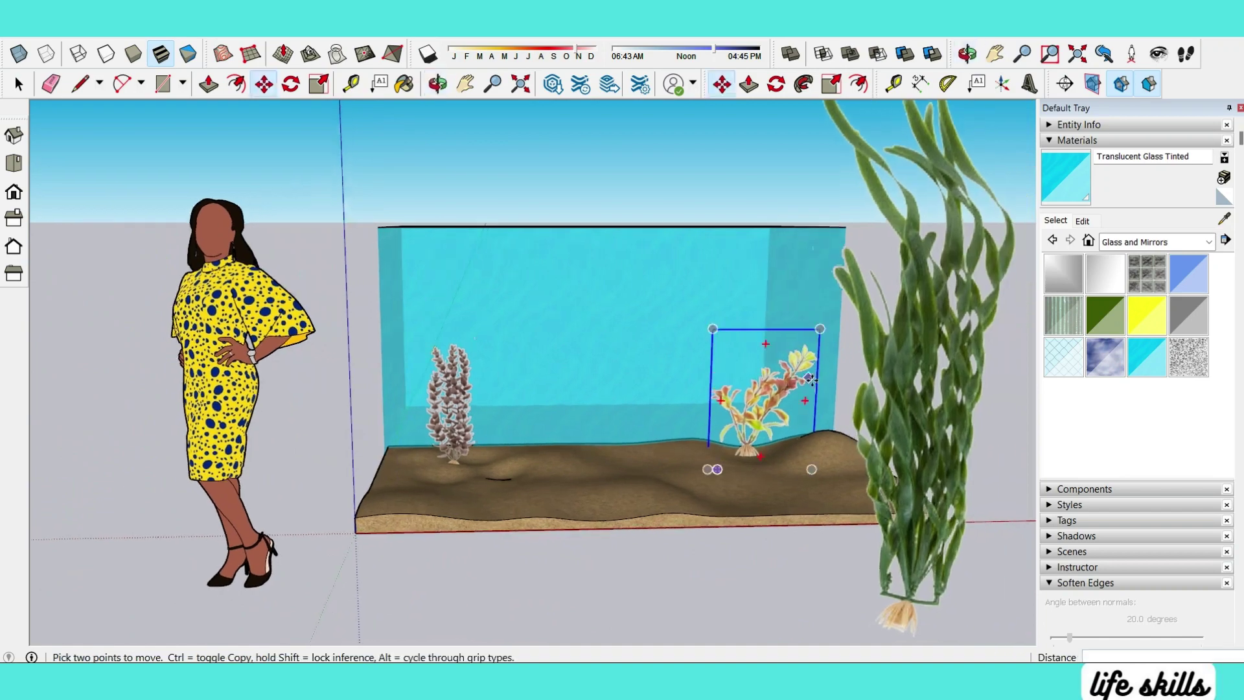
{"action": "key", "text": "space"}
{"action": "left_click", "coordinate": [907, 483]}
{"action": "key", "text": "m"}
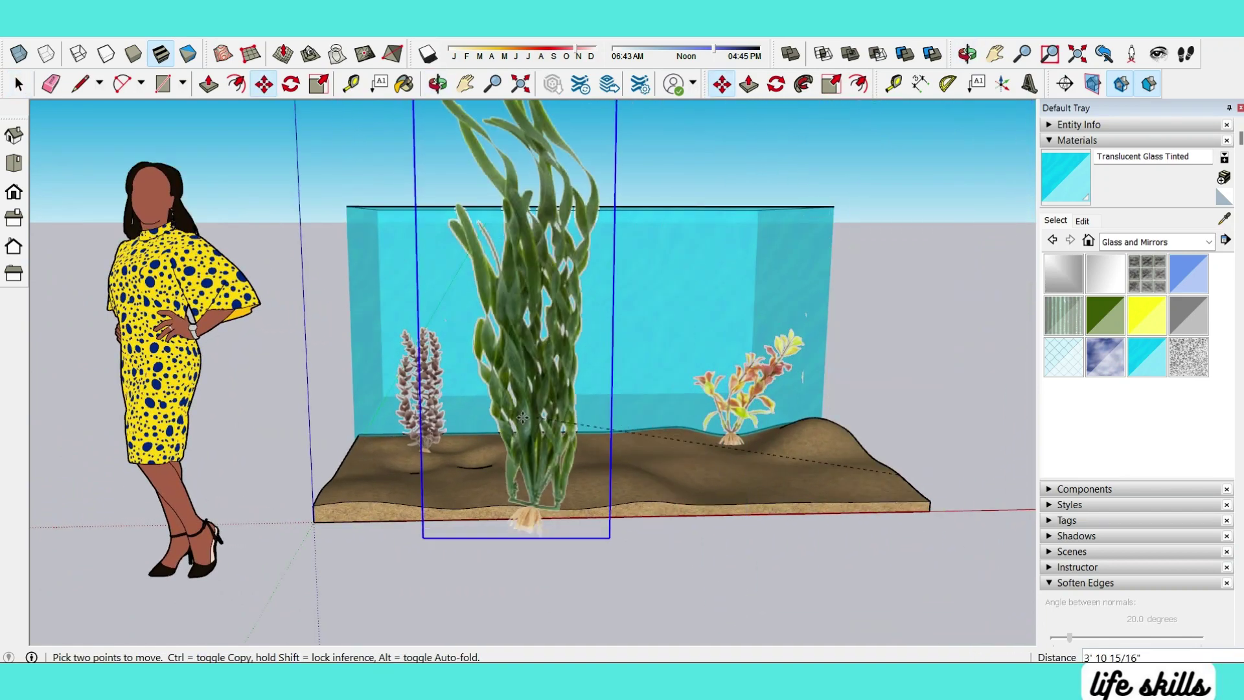
{"action": "middle_click_drag", "start_coordinate": [713, 388], "coordinate": [604, 391]}
{"action": "left_click", "coordinate": [604, 391]}
{"action": "scroll", "coordinate": [583, 415], "scroll_direction": "up", "scroll_amount": 3}
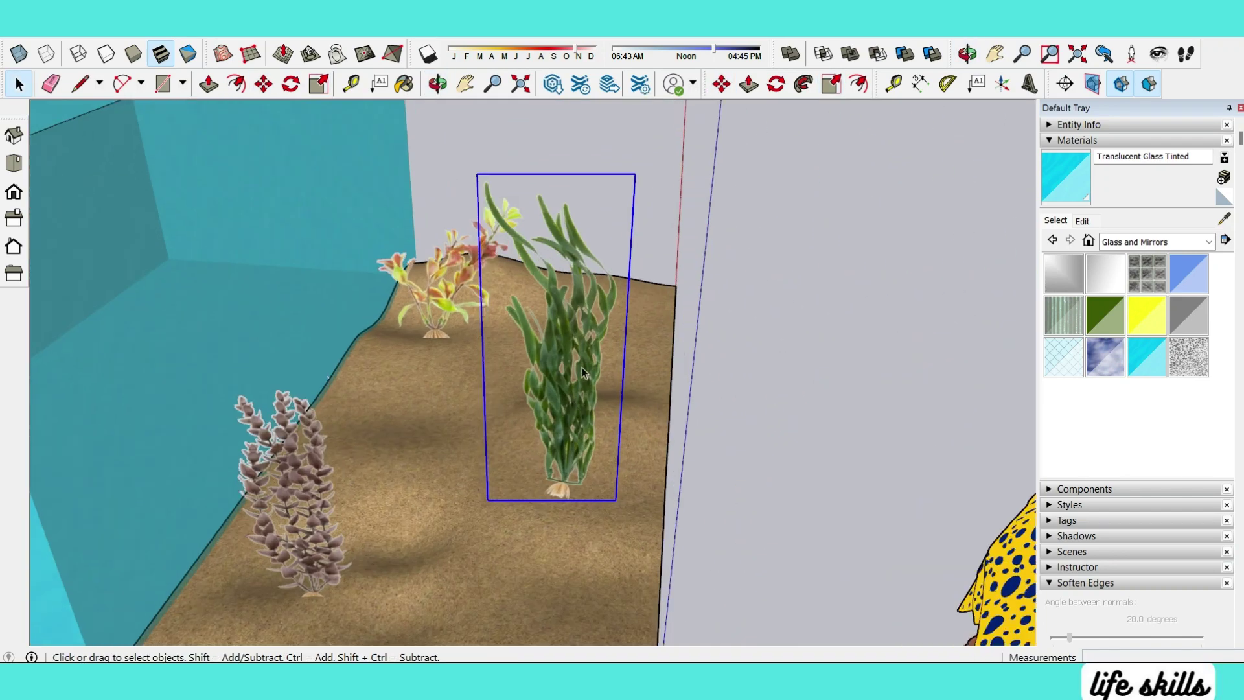
{"action": "key", "text": "m"}
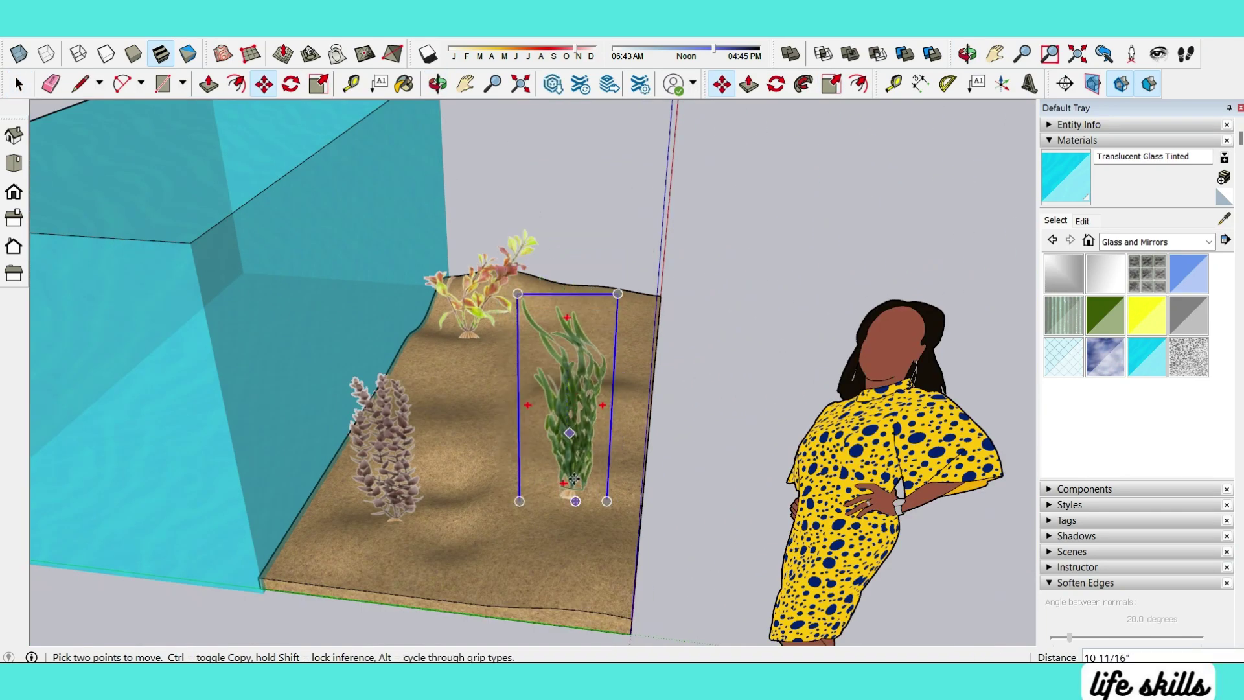
{"action": "scroll", "coordinate": [574, 480], "scroll_direction": "up", "scroll_amount": 3}
{"action": "left_click", "coordinate": [574, 479]}
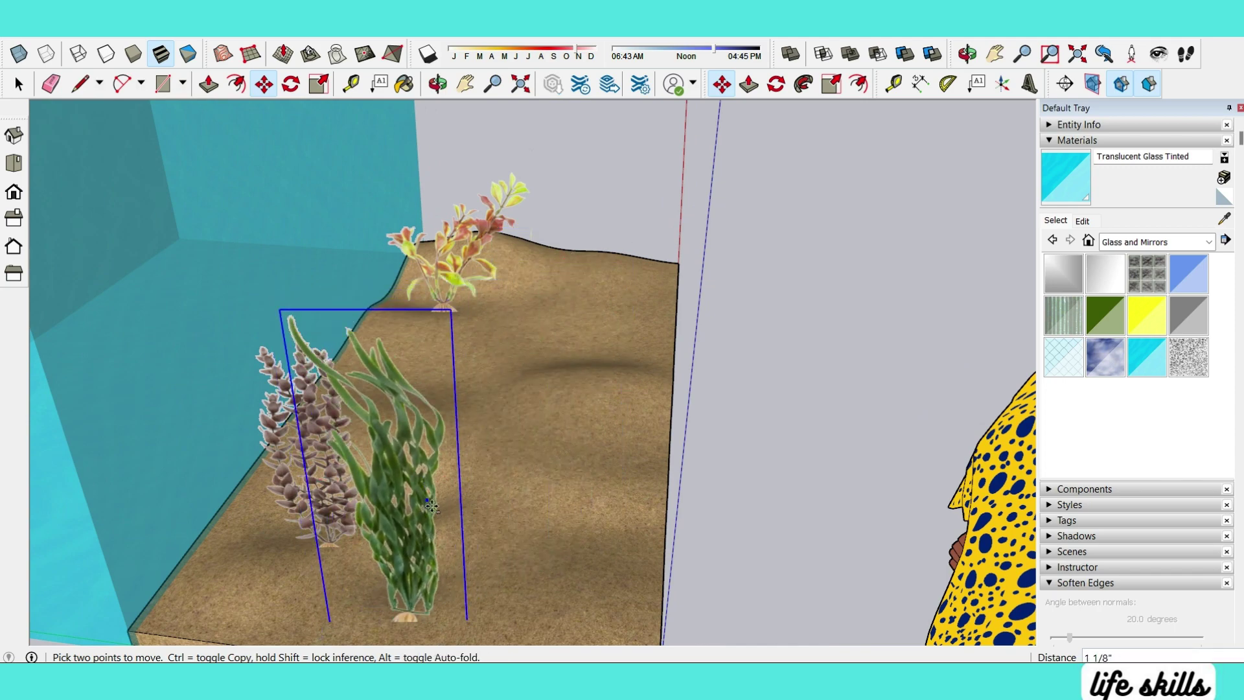
{"action": "mouse_move", "coordinate": [432, 505]}
{"action": "middle_mouse_down"}
{"action": "mouse_move", "coordinate": [489, 597]}
{"action": "mouse_move", "coordinate": [433, 508]}
{"action": "mouse_move", "coordinate": [874, 539]}
{"action": "middle_mouse_up"}
Step: Place a Ctrl-copy of the seaweed beside the purple plant at the tank's left end
{"action": "key", "text": "space"}
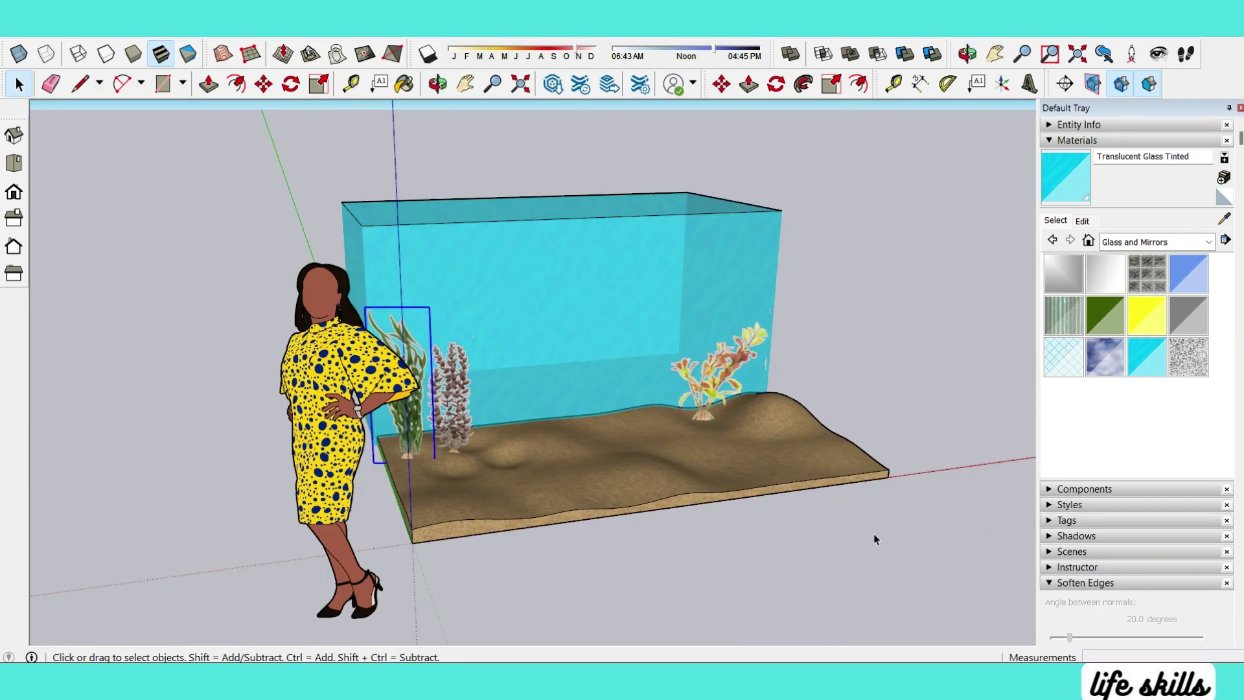
{"action": "scroll", "coordinate": [360, 399], "scroll_direction": "up", "scroll_amount": 5}
{"action": "scroll", "coordinate": [360, 399], "scroll_direction": "up", "scroll_amount": 3}
{"action": "key", "text": "m"}
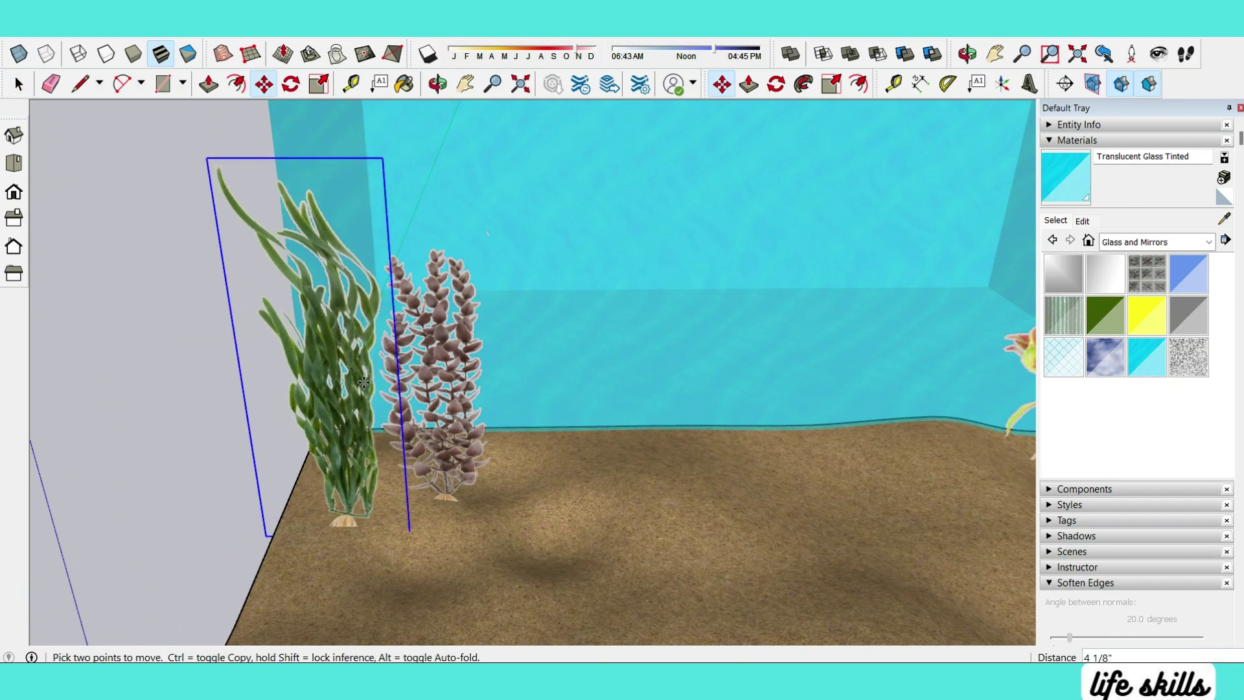
{"action": "left_click", "coordinate": [350, 369]}
{"action": "scroll", "coordinate": [268, 323], "scroll_direction": "down", "scroll_amount": 2}
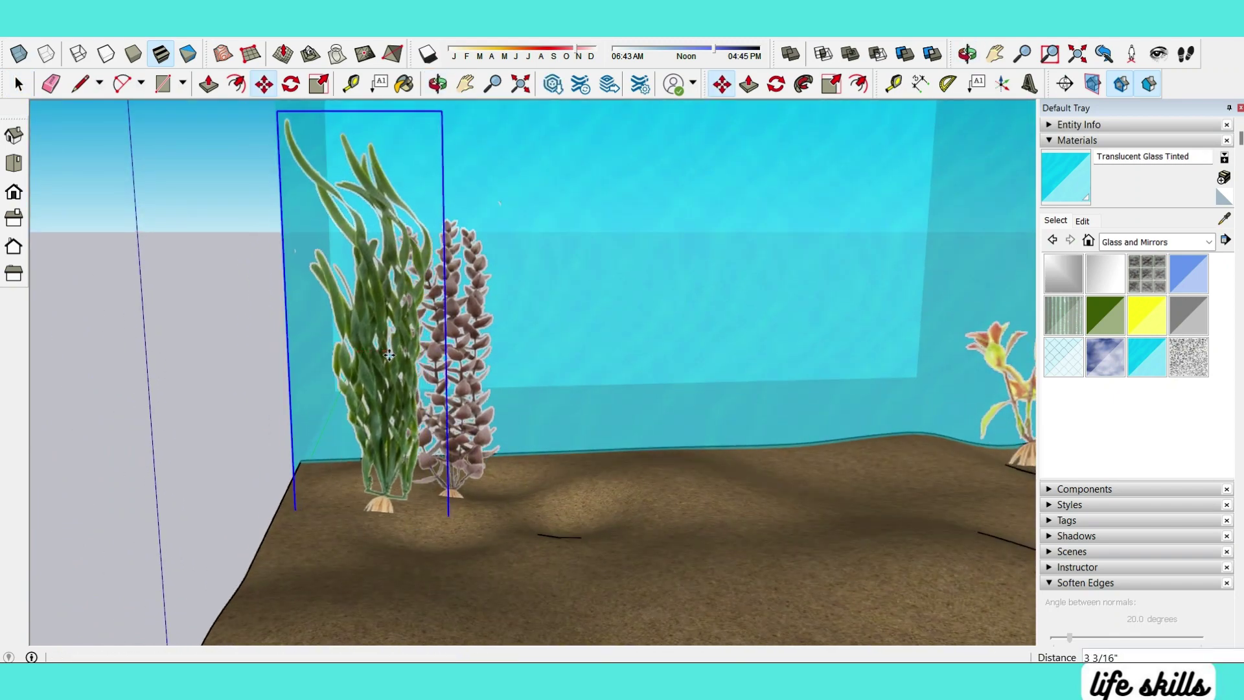
{"action": "middle_click_drag", "start_coordinate": [389, 353], "coordinate": [543, 382]}
{"action": "key", "text": "ctrl"}
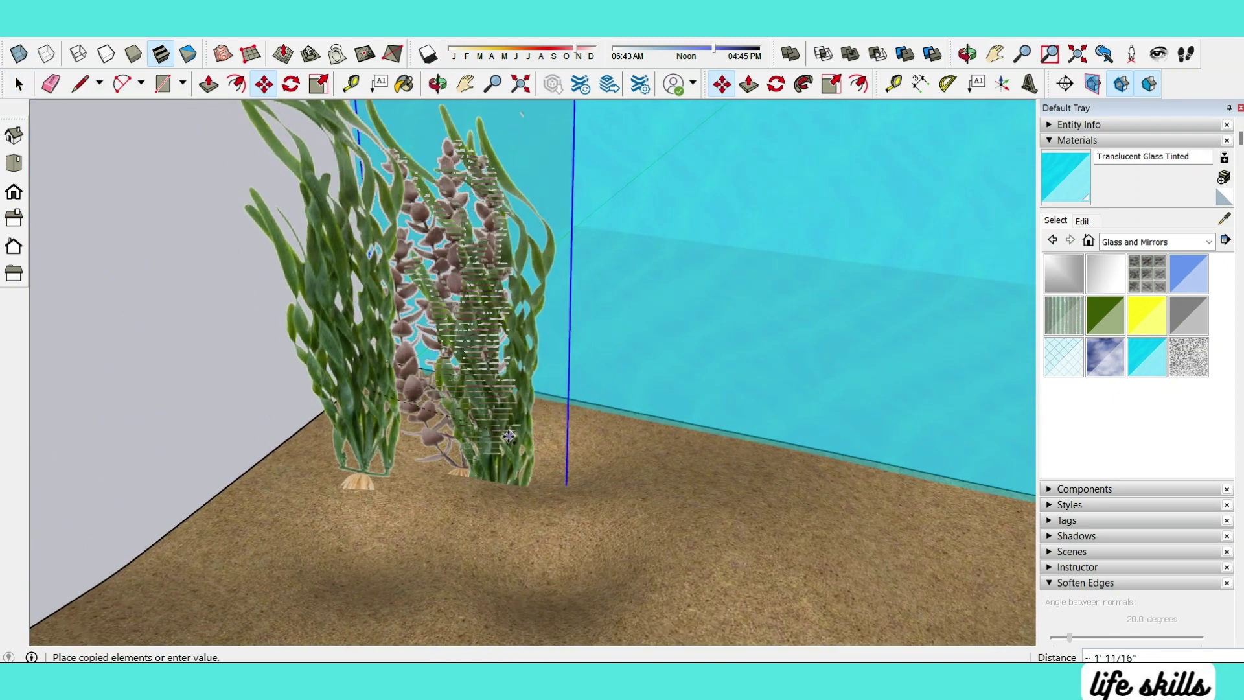
{"action": "scroll", "coordinate": [622, 517], "scroll_direction": "down", "scroll_amount": 3}
{"action": "scroll", "coordinate": [622, 516], "scroll_direction": "up", "scroll_amount": 4}
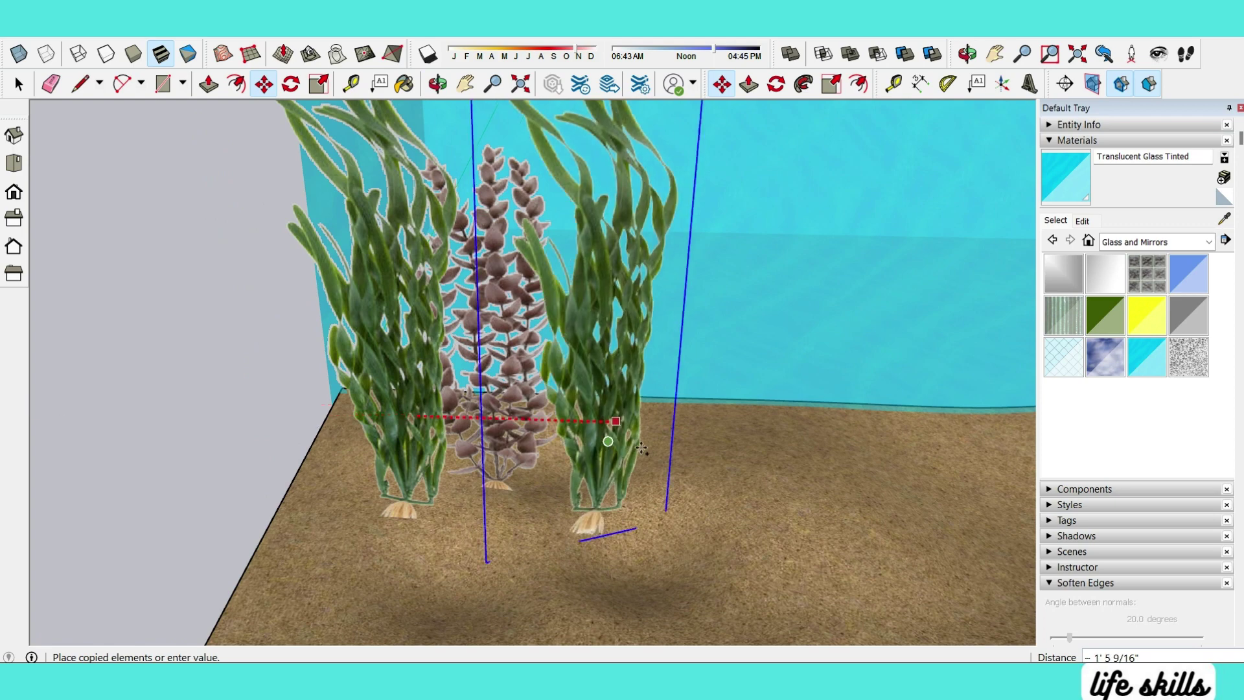
{"action": "left_click", "coordinate": [583, 455]}
Step: Orbit the view closer to the tank
{"action": "key", "text": "space"}
{"action": "scroll", "coordinate": [583, 455], "scroll_direction": "down", "scroll_amount": 3}
{"action": "key", "text": "o"}
{"action": "scroll", "coordinate": [669, 452], "scroll_direction": "down", "scroll_amount": 3}
{"action": "left_click_drag", "start_coordinate": [669, 452], "coordinate": [448, 348]}
{"action": "key", "text": "space"}
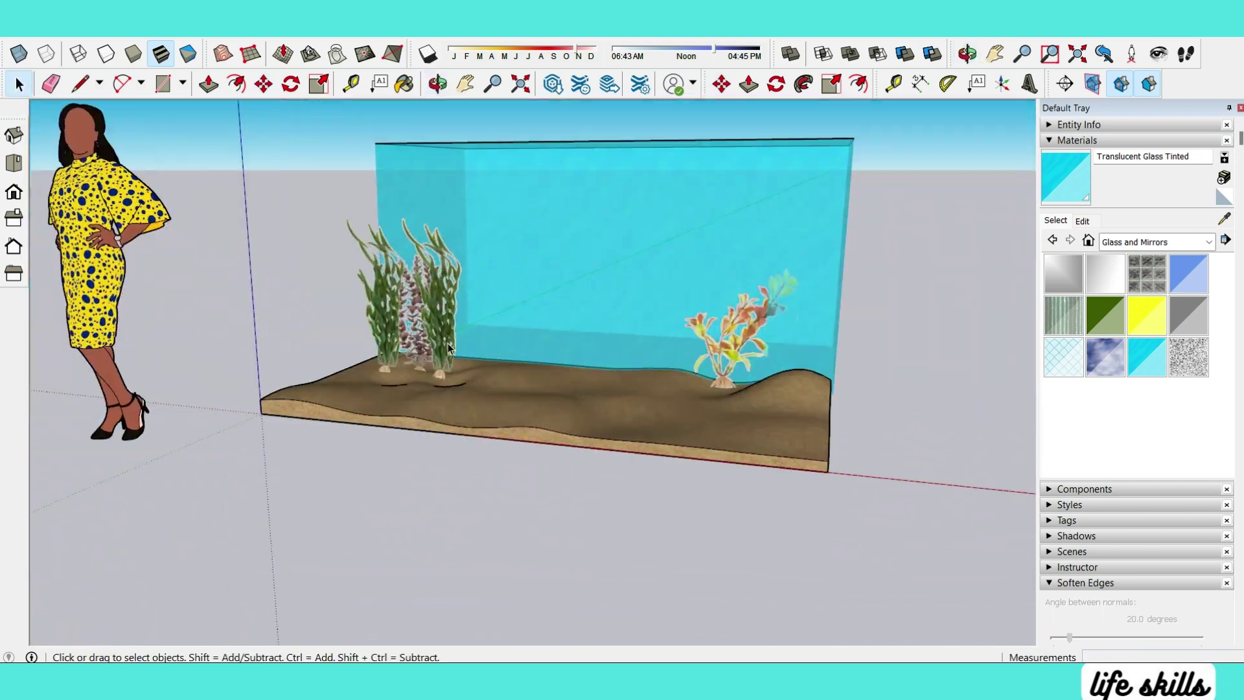
{"action": "left_click", "coordinate": [15, 42]}
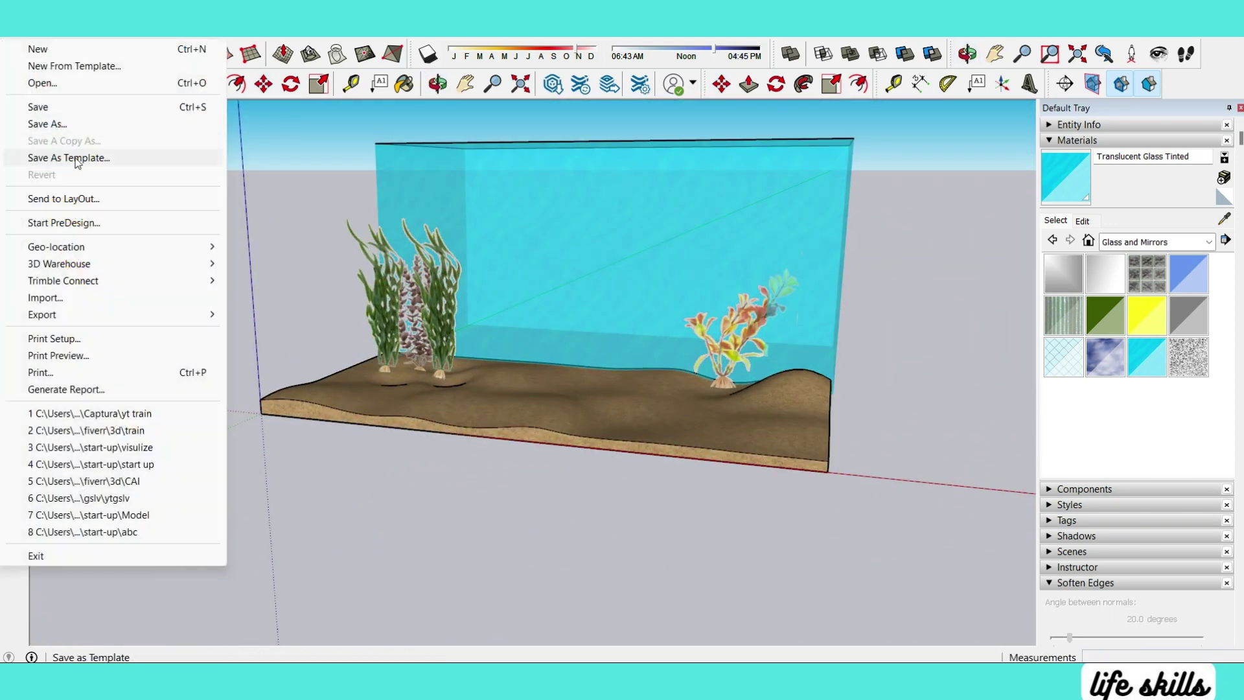
Step: Import the blue feathery seaweed image and place it in the model
{"action": "left_click", "coordinate": [44, 297]}
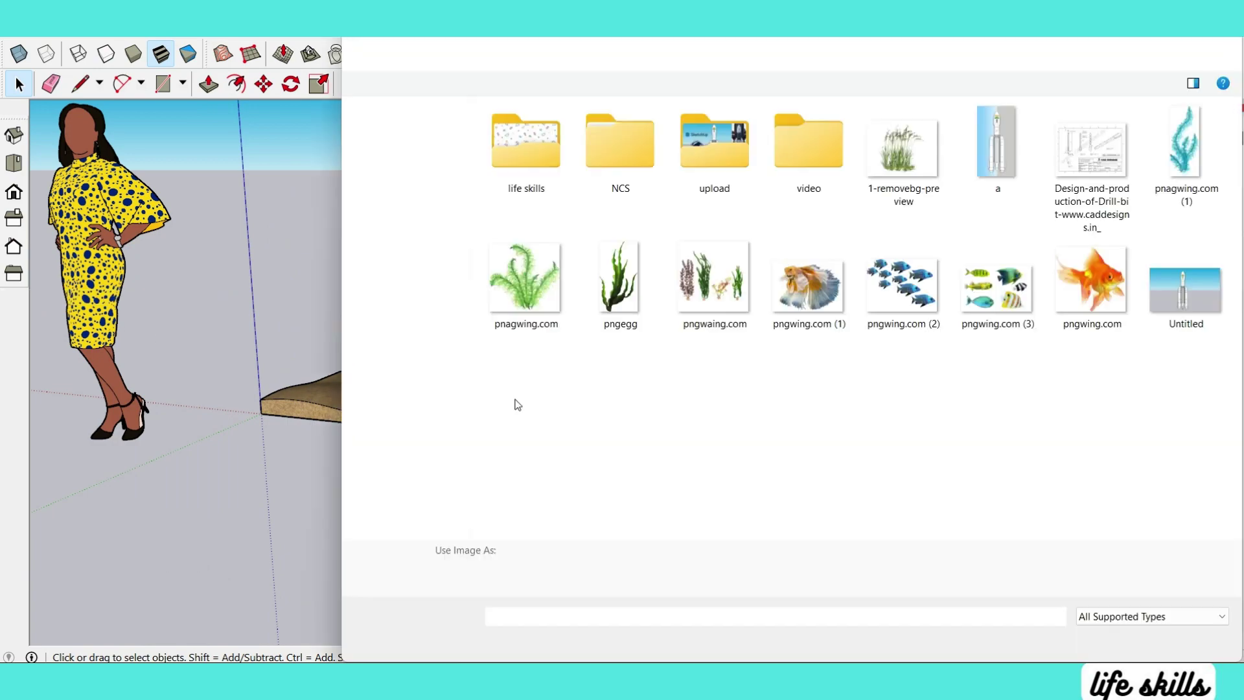
{"action": "double_click", "coordinate": [1205, 151]}
{"action": "scroll", "coordinate": [414, 449], "scroll_direction": "down", "scroll_amount": 2}
{"action": "scroll", "coordinate": [732, 477], "scroll_direction": "down", "scroll_amount": 2}
{"action": "left_click", "coordinate": [739, 492]}
{"action": "scroll", "coordinate": [850, 439], "scroll_direction": "up", "scroll_amount": 1}
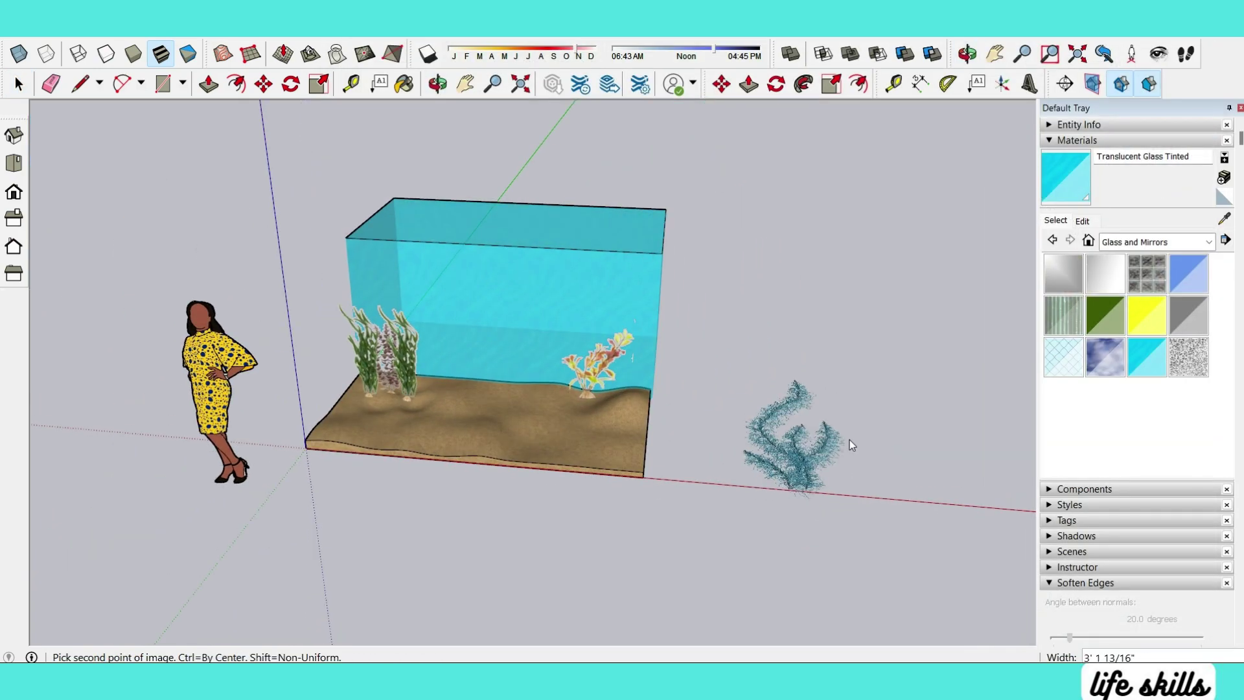
{"action": "left_click", "coordinate": [849, 439]}
Step: Rotate the seaweed image upright and scale it to 0.60
{"action": "key", "text": "q"}
{"action": "left_click", "coordinate": [883, 514]}
{"action": "left_click", "coordinate": [841, 200]}
{"action": "key", "text": "space"}
{"action": "scroll", "coordinate": [900, 341], "scroll_direction": "up", "scroll_amount": 1}
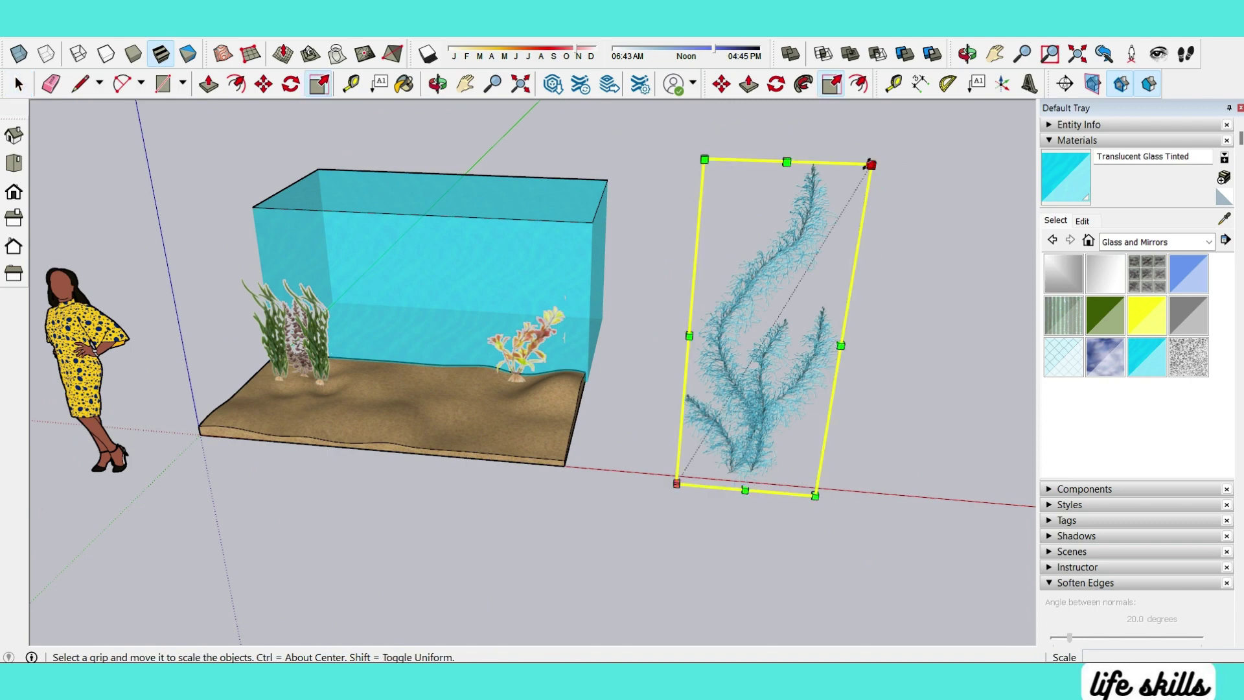
{"action": "left_click_drag", "start_coordinate": [868, 166], "coordinate": [800, 327]}
{"action": "key", "text": "space"}
Step: Move the blue seaweed image into the tank's right end
{"action": "mouse_move", "coordinate": [775, 404]}
{"action": "middle_mouse_down"}
{"action": "mouse_move", "coordinate": [790, 427]}
{"action": "mouse_move", "coordinate": [974, 452]}
{"action": "middle_mouse_up"}
{"action": "left_click", "coordinate": [779, 447]}
{"action": "key", "text": "Escape"}
{"action": "middle_click_drag", "start_coordinate": [388, 505], "coordinate": [599, 464]}
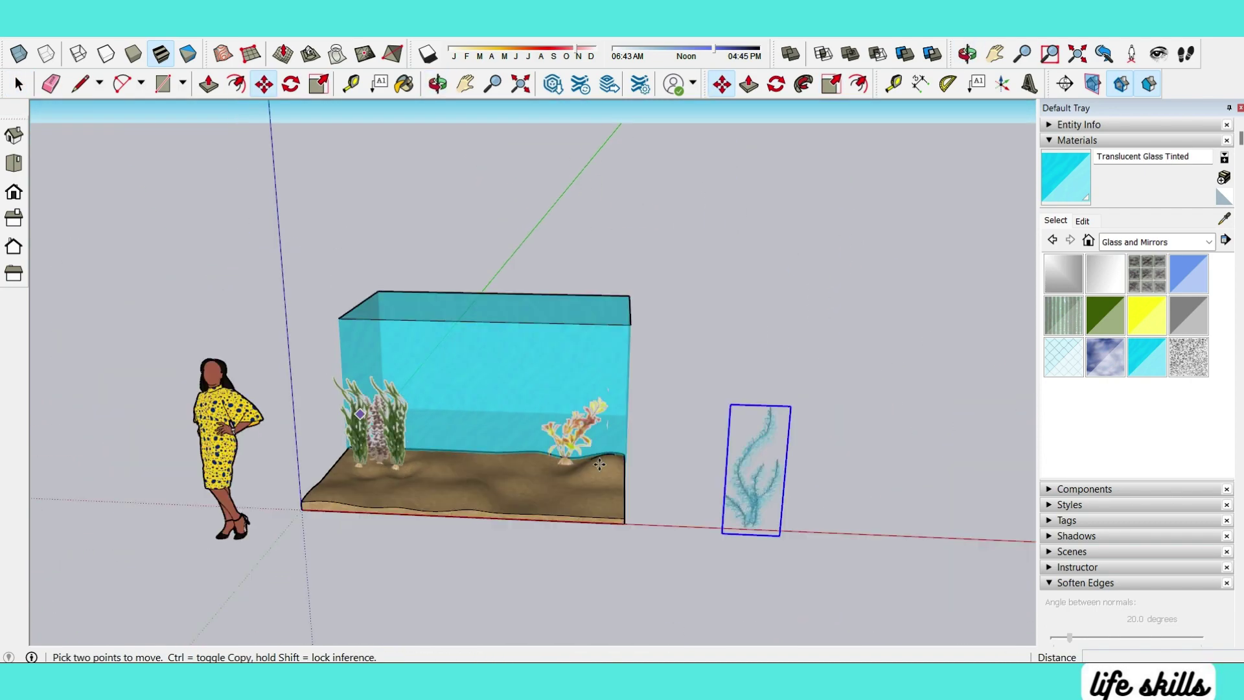
{"action": "key", "text": "space"}
{"action": "scroll", "coordinate": [721, 461], "scroll_direction": "up", "scroll_amount": 5}
{"action": "mouse_move", "coordinate": [721, 461]}
{"action": "middle_mouse_down"}
{"action": "mouse_move", "coordinate": [812, 456]}
{"action": "mouse_move", "coordinate": [861, 535]}
{"action": "middle_mouse_up"}
{"action": "key", "text": "m"}
{"action": "left_click", "coordinate": [861, 535]}
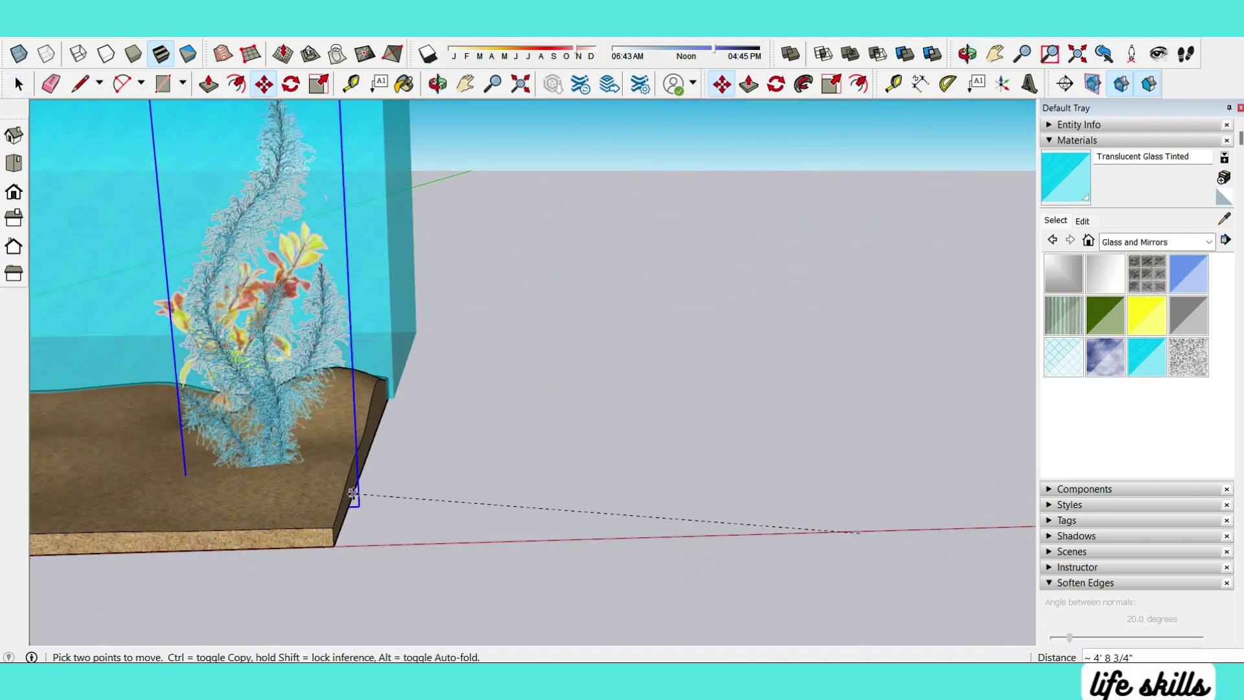
{"action": "left_click", "coordinate": [353, 492]}
Step: Adjust the blue seaweed's position so it stands on the sand
{"action": "mouse_move", "coordinate": [353, 493]}
{"action": "middle_mouse_down"}
{"action": "mouse_move", "coordinate": [711, 328]}
{"action": "mouse_move", "coordinate": [528, 516]}
{"action": "middle_mouse_up"}
{"action": "scroll", "coordinate": [1056, 368], "scroll_direction": "down", "scroll_amount": 3}
{"action": "scroll", "coordinate": [641, 398], "scroll_direction": "down", "scroll_amount": 2}
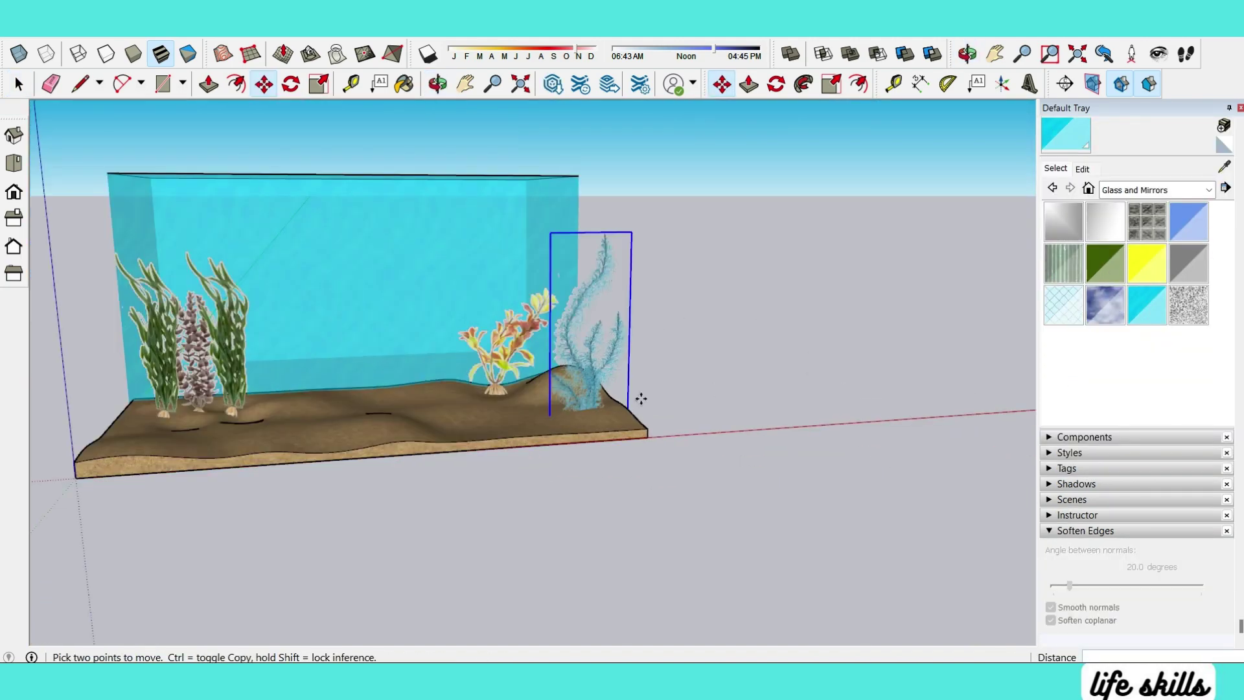
{"action": "scroll", "coordinate": [641, 399], "scroll_direction": "up", "scroll_amount": 3}
{"action": "left_click", "coordinate": [808, 431]}
{"action": "scroll", "coordinate": [745, 447], "scroll_direction": "up", "scroll_amount": 3}
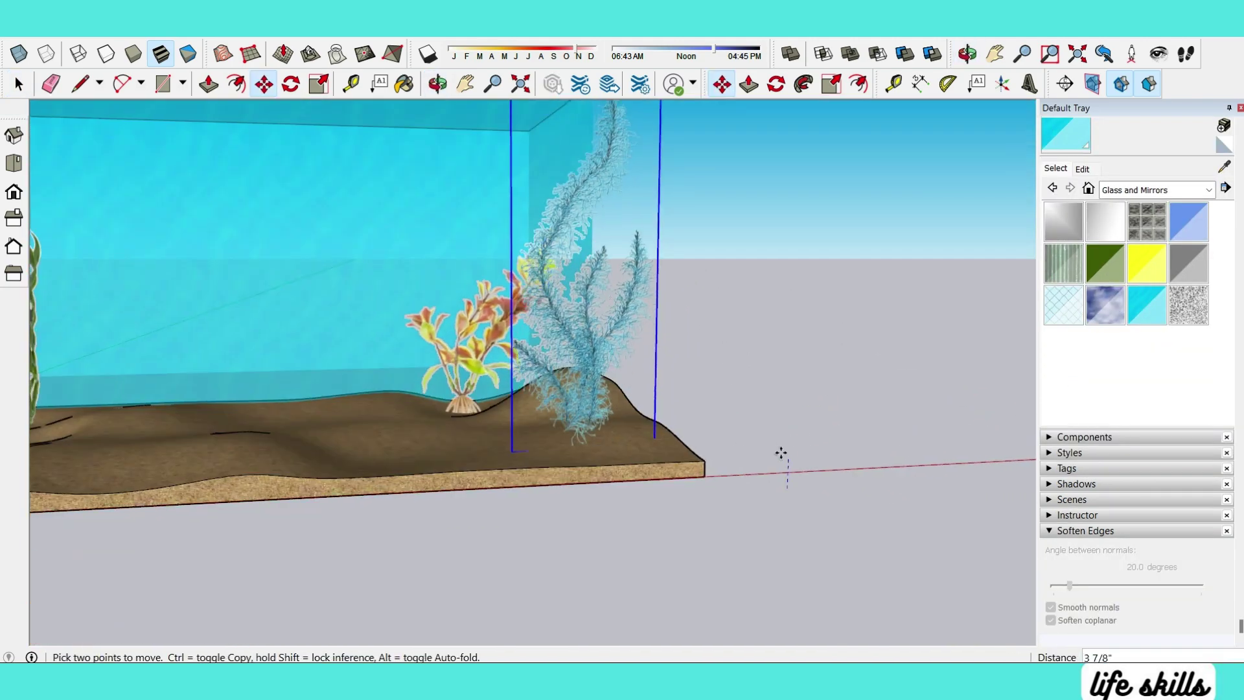
{"action": "left_click", "coordinate": [780, 469]}
{"action": "key", "text": "space"}
Step: Explode the blue seaweed image and start making it a component
{"action": "right_click", "coordinate": [547, 305]}
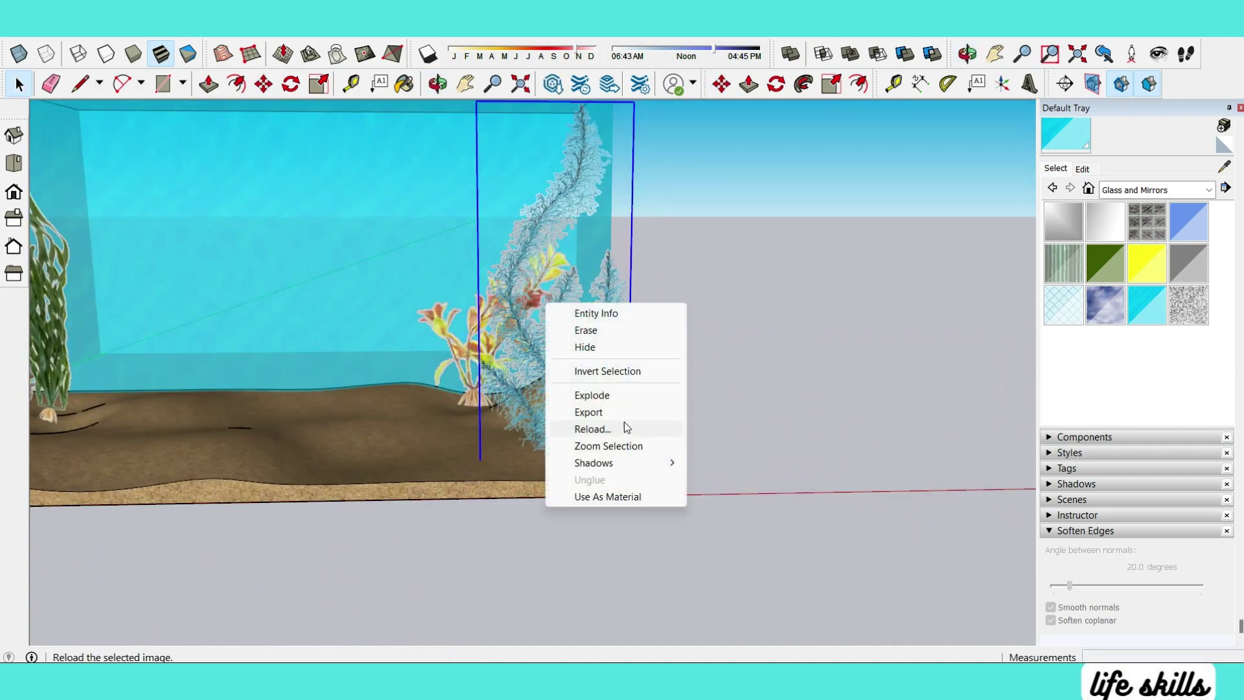
{"action": "left_click", "coordinate": [591, 395]}
{"action": "right_click", "coordinate": [544, 258]}
{"action": "left_click", "coordinate": [589, 395]}
{"action": "right_click", "coordinate": [565, 268]}
{"action": "left_click", "coordinate": [602, 414]}
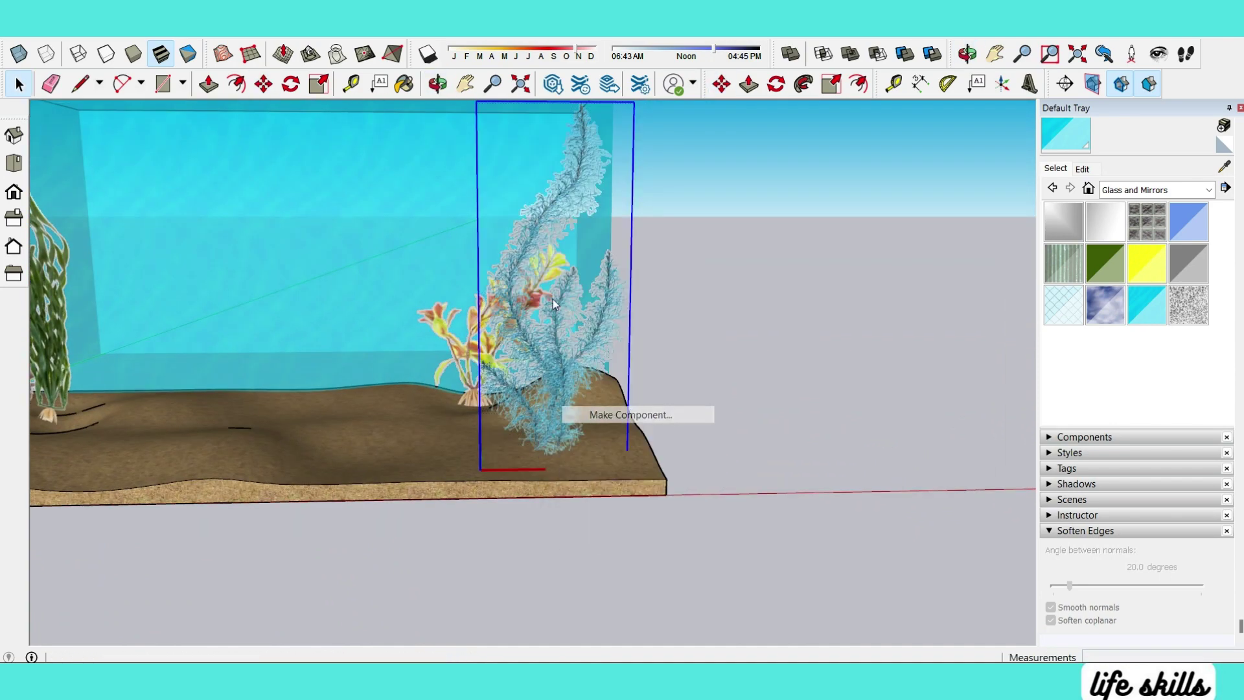
{"action": "type", "text": "p2"}
Step: Set the component axes at the seaweed's base in X-ray view and create component p2
{"action": "left_click", "coordinate": [666, 307]}
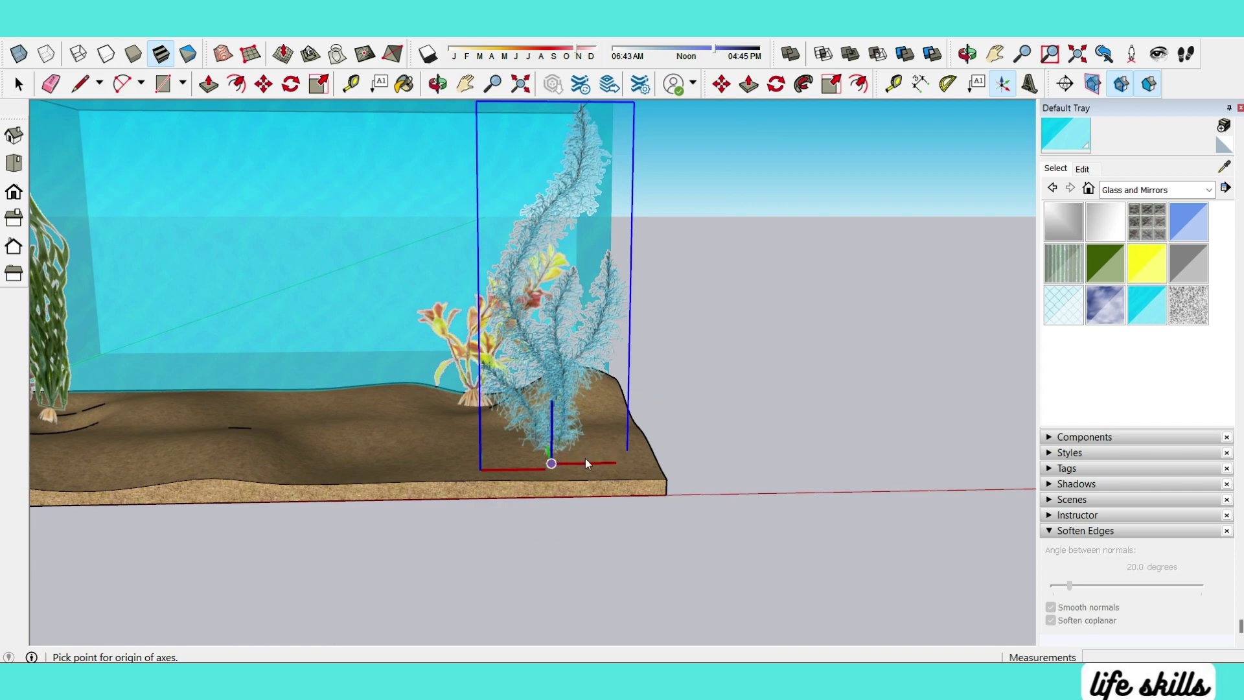
{"action": "middle_click_drag", "start_coordinate": [585, 463], "coordinate": [590, 461]}
{"action": "left_click", "coordinate": [19, 57]}
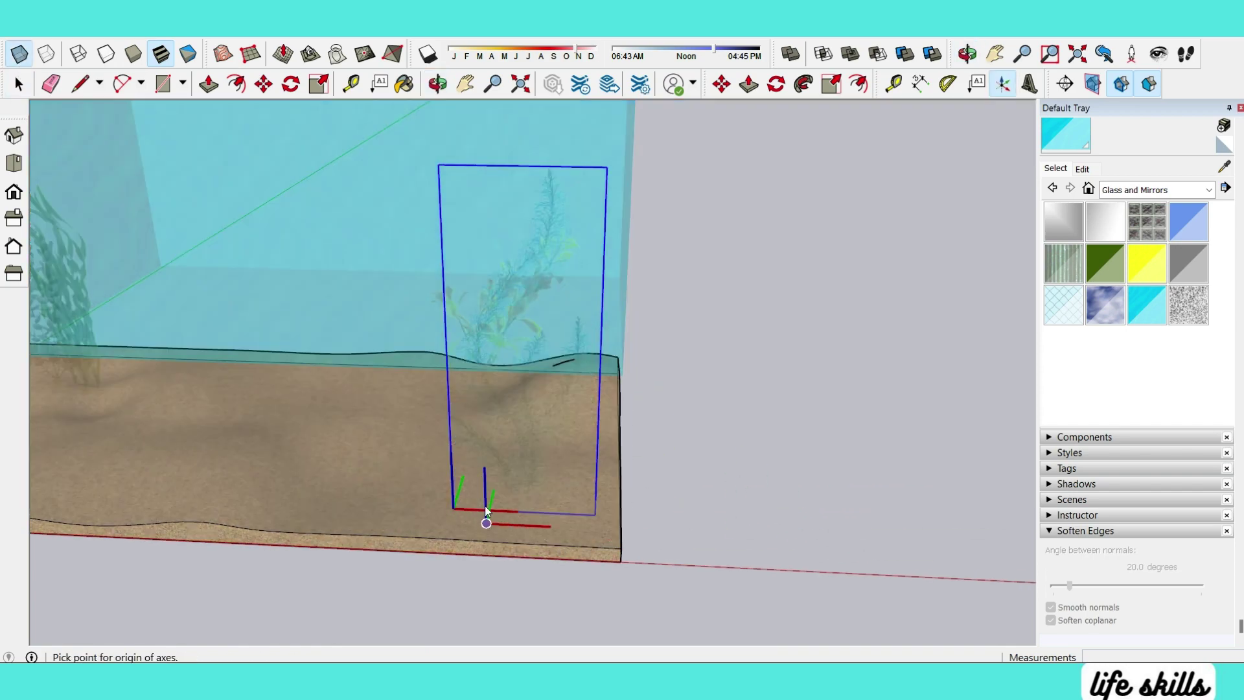
{"action": "scroll", "coordinate": [531, 515], "scroll_direction": "up", "scroll_amount": 3}
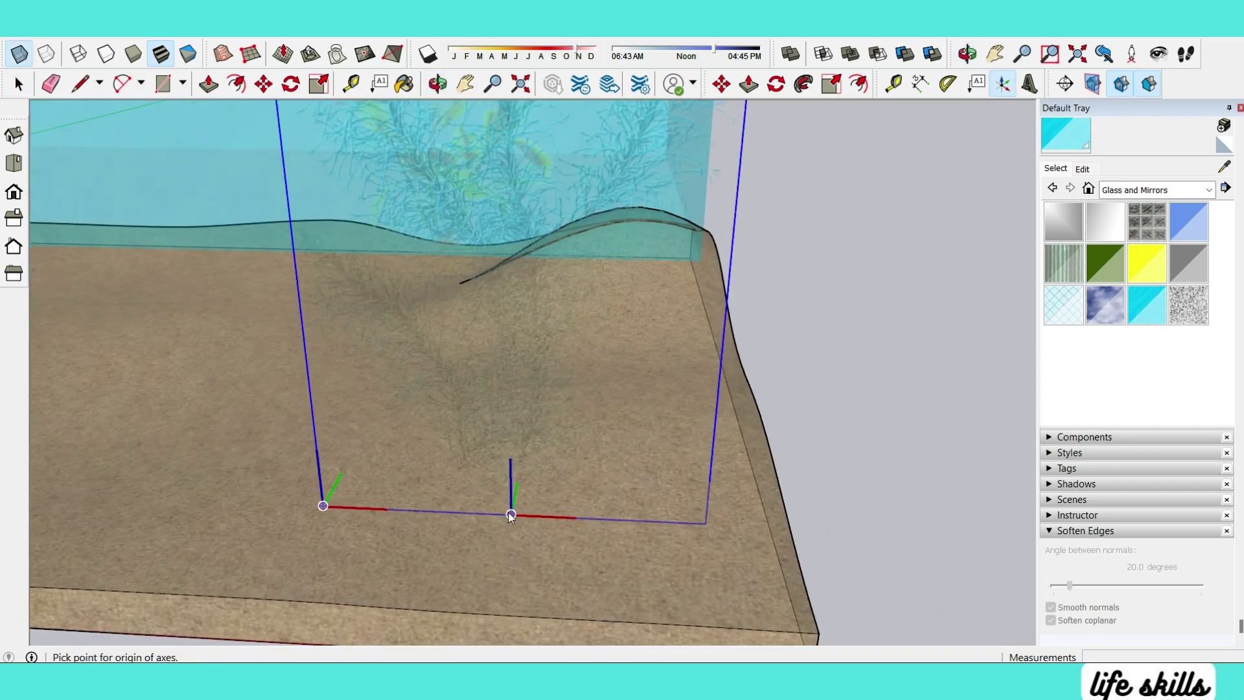
{"action": "scroll", "coordinate": [607, 525], "scroll_direction": "down", "scroll_amount": 5}
{"action": "left_click", "coordinate": [461, 502]}
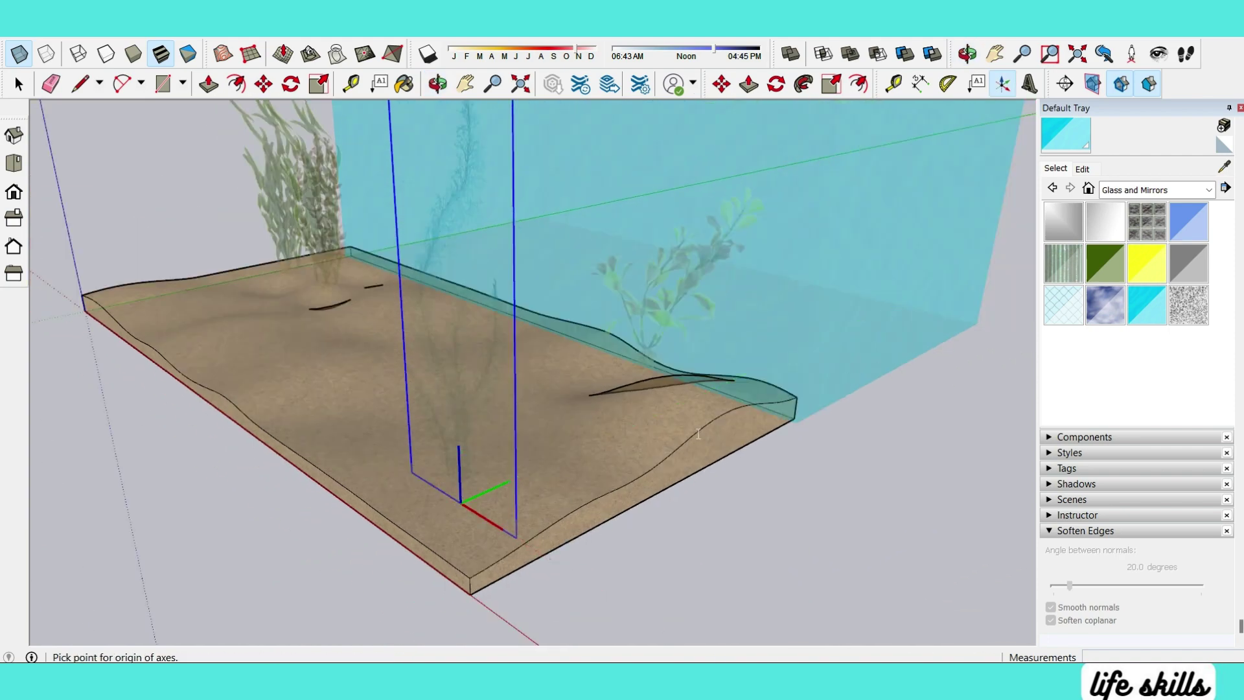
{"action": "left_click", "coordinate": [644, 509]}
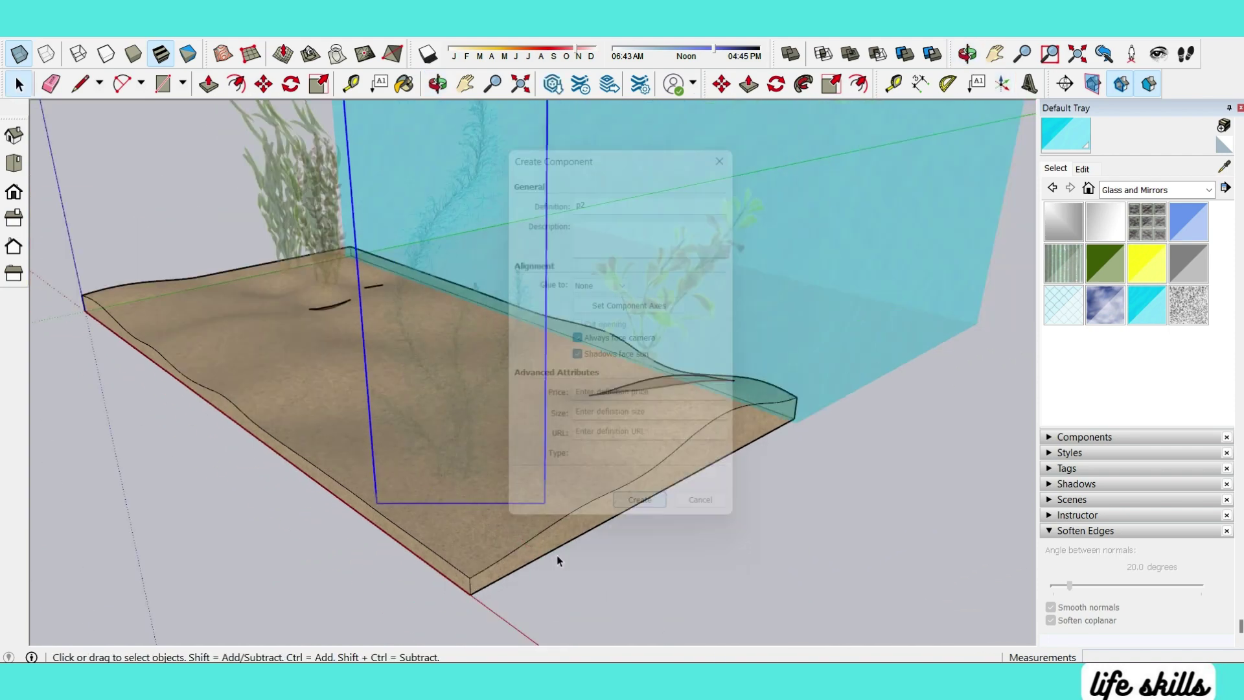
Step: Orbit around the tank back to a front view
{"action": "scroll", "coordinate": [556, 555], "scroll_direction": "down", "scroll_amount": 3}
{"action": "middle_click_drag", "start_coordinate": [605, 519], "coordinate": [925, 436]}
{"action": "scroll", "coordinate": [672, 494], "scroll_direction": "up", "scroll_amount": 3}
{"action": "scroll", "coordinate": [672, 494], "scroll_direction": "down", "scroll_amount": 4}
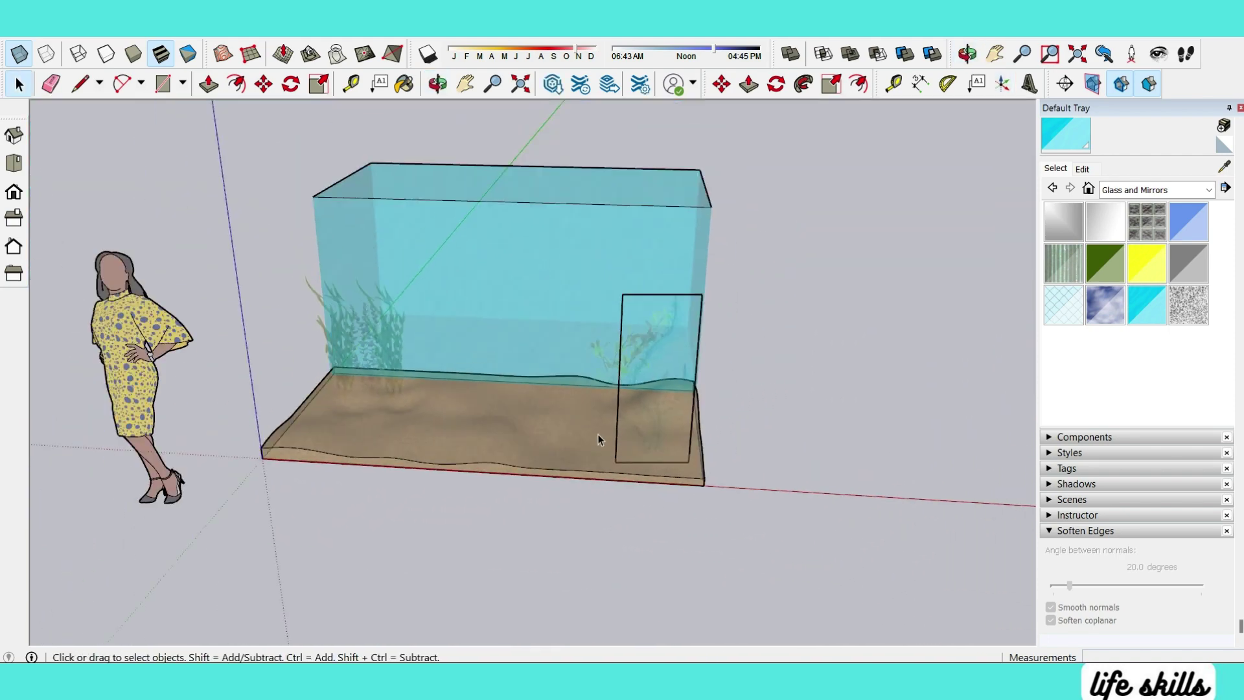
{"action": "middle_click_drag", "start_coordinate": [602, 436], "coordinate": [970, 281]}
{"action": "left_click_drag", "start_coordinate": [969, 281], "coordinate": [774, 305]}
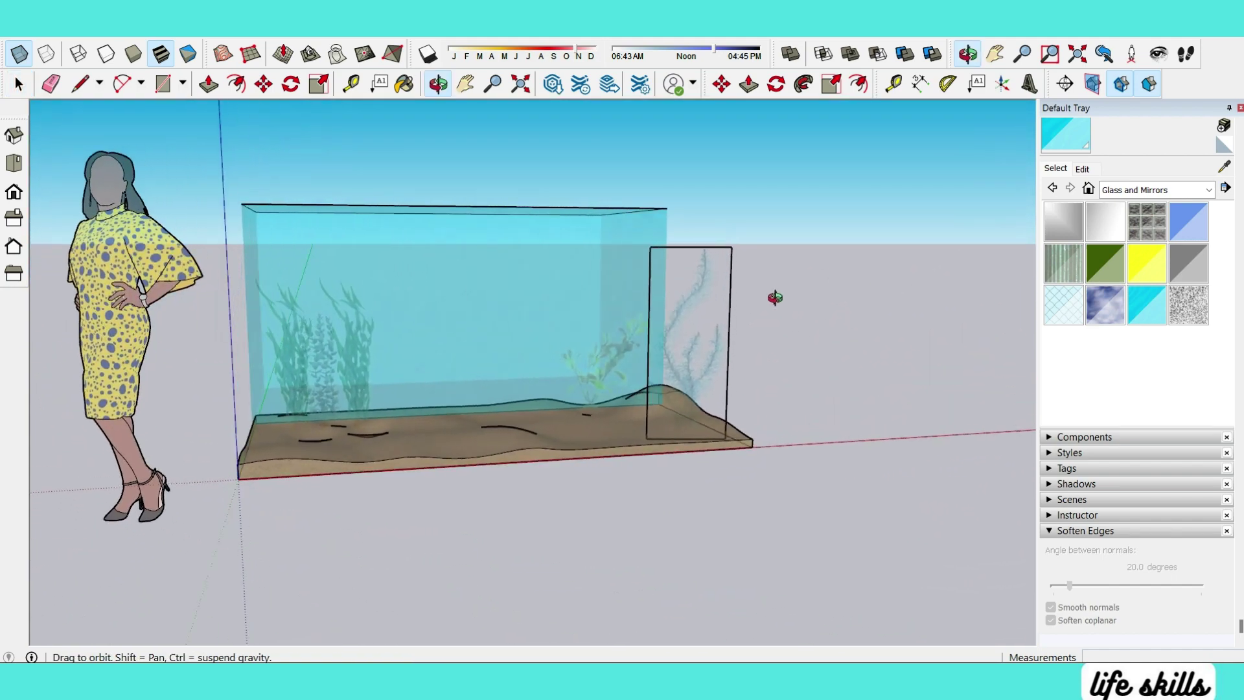
Step: Select the blue seaweed component and open it for editing
{"action": "left_click", "coordinate": [19, 83]}
{"action": "scroll", "coordinate": [659, 374], "scroll_direction": "up", "scroll_amount": 5}
{"action": "double_click", "coordinate": [659, 374]}
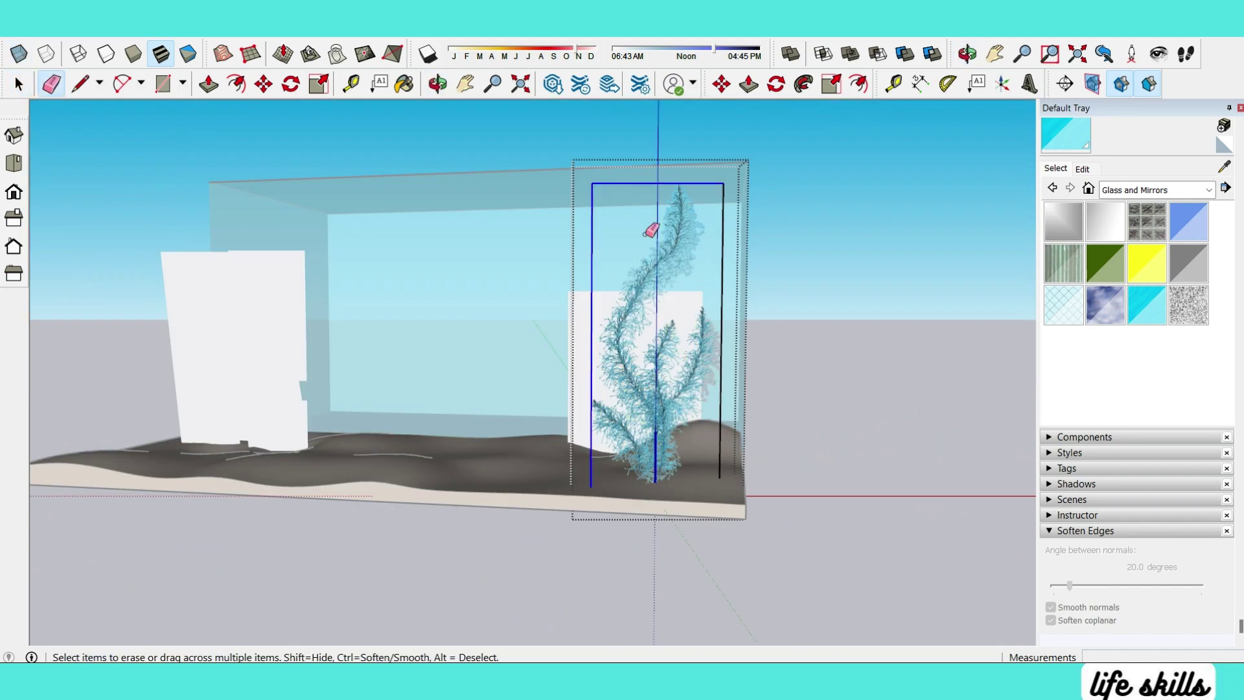
{"action": "scroll", "coordinate": [660, 529], "scroll_direction": "down", "scroll_amount": 4}
{"action": "mouse_move", "coordinate": [659, 530]}
{"action": "middle_mouse_down"}
{"action": "mouse_move", "coordinate": [700, 619]}
{"action": "mouse_move", "coordinate": [707, 521]}
{"action": "middle_mouse_up"}
{"action": "key", "text": "space"}
{"action": "left_click", "coordinate": [14, 27]}
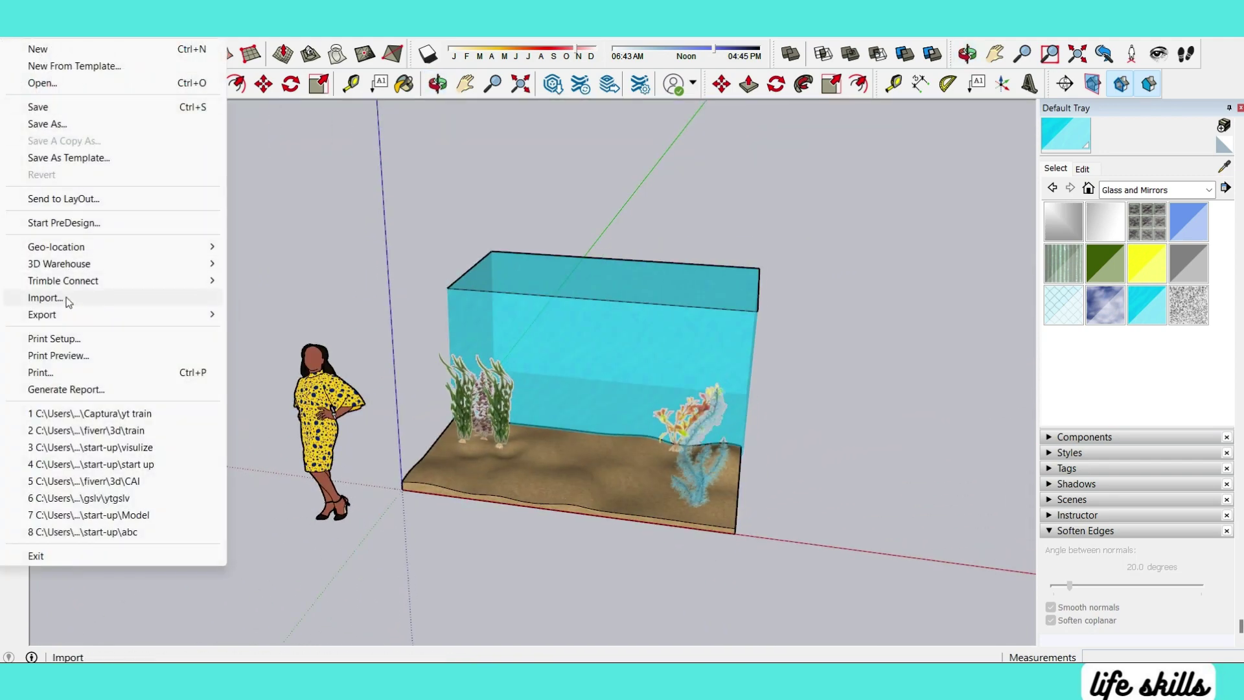
Step: Import the grass image and place it in the model
{"action": "left_click", "coordinate": [45, 298]}
{"action": "double_click", "coordinate": [902, 148]}
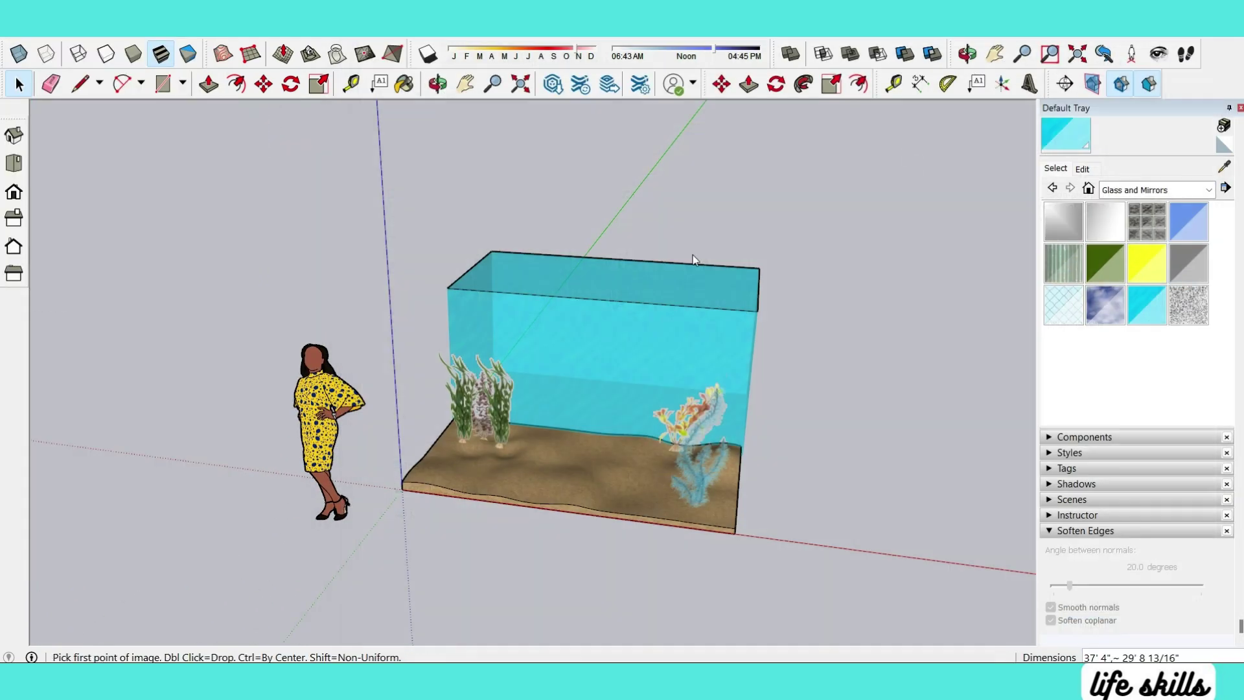
{"action": "left_click", "coordinate": [426, 447]}
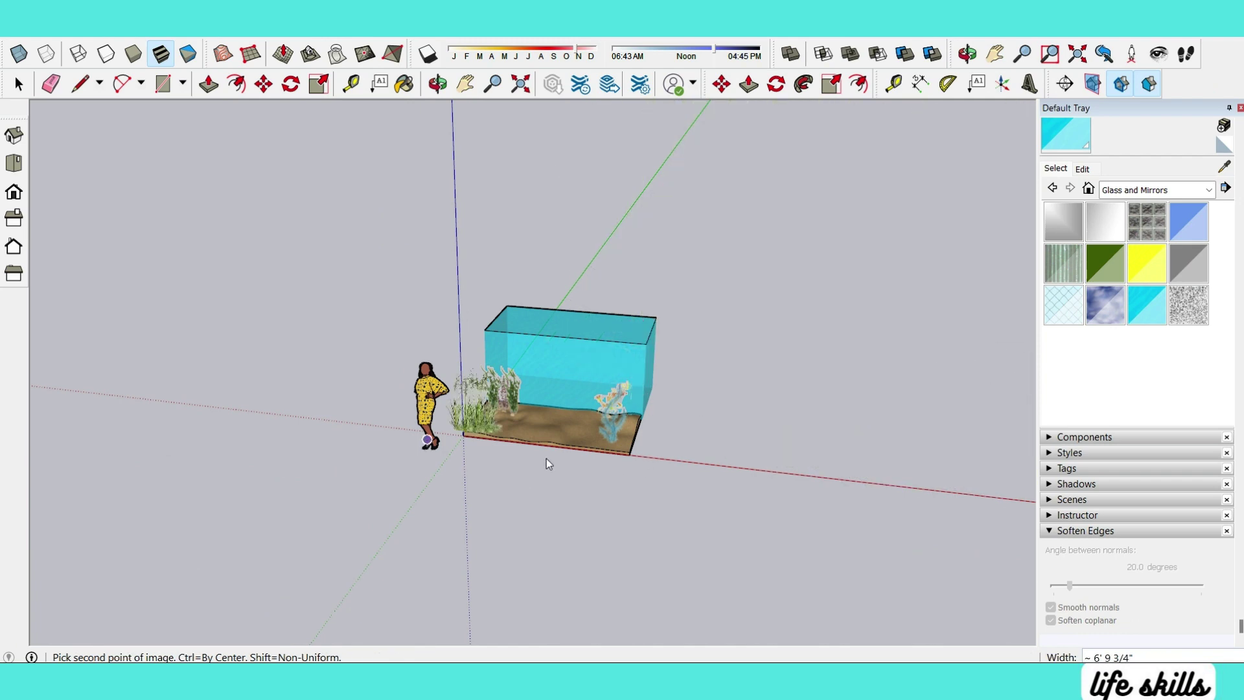
{"action": "left_click", "coordinate": [625, 446]}
{"action": "mouse_move", "coordinate": [625, 446]}
{"action": "middle_mouse_down"}
{"action": "mouse_move", "coordinate": [610, 486]}
{"action": "mouse_move", "coordinate": [780, 606]}
{"action": "mouse_move", "coordinate": [703, 646]}
{"action": "middle_mouse_up"}
Step: Move the grass image to the front left of the tank on the sand
{"action": "key", "text": "m"}
{"action": "left_click", "coordinate": [674, 586]}
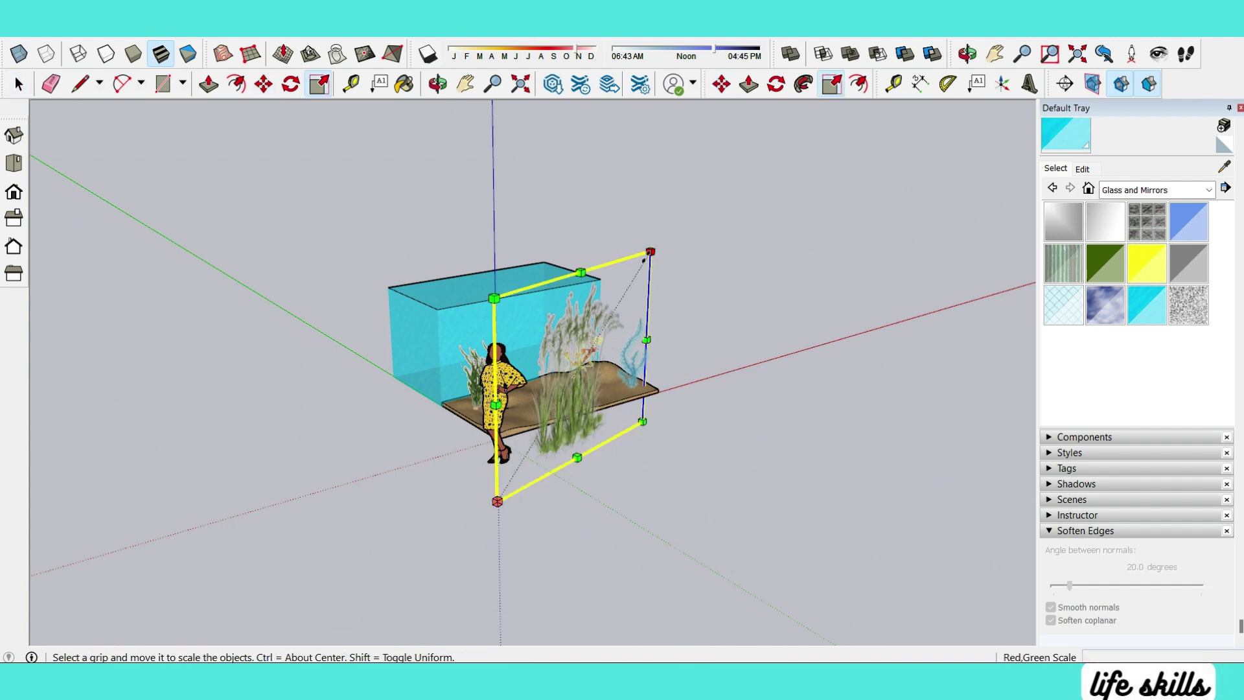
{"action": "middle_click_drag", "start_coordinate": [537, 447], "coordinate": [320, 430]}
{"action": "scroll", "coordinate": [389, 454], "scroll_direction": "up", "scroll_amount": 5}
{"action": "key", "text": "m"}
{"action": "left_click", "coordinate": [430, 503]}
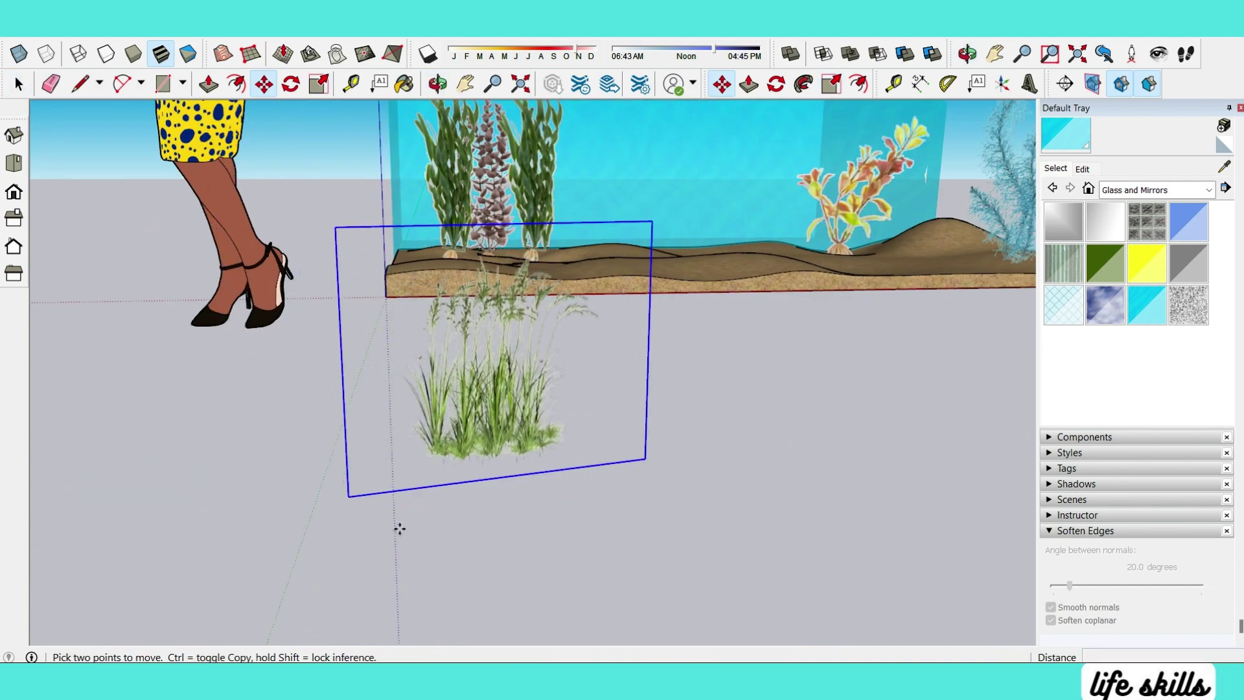
{"action": "left_click", "coordinate": [722, 406]}
{"action": "middle_click_drag", "start_coordinate": [722, 406], "coordinate": [461, 531]}
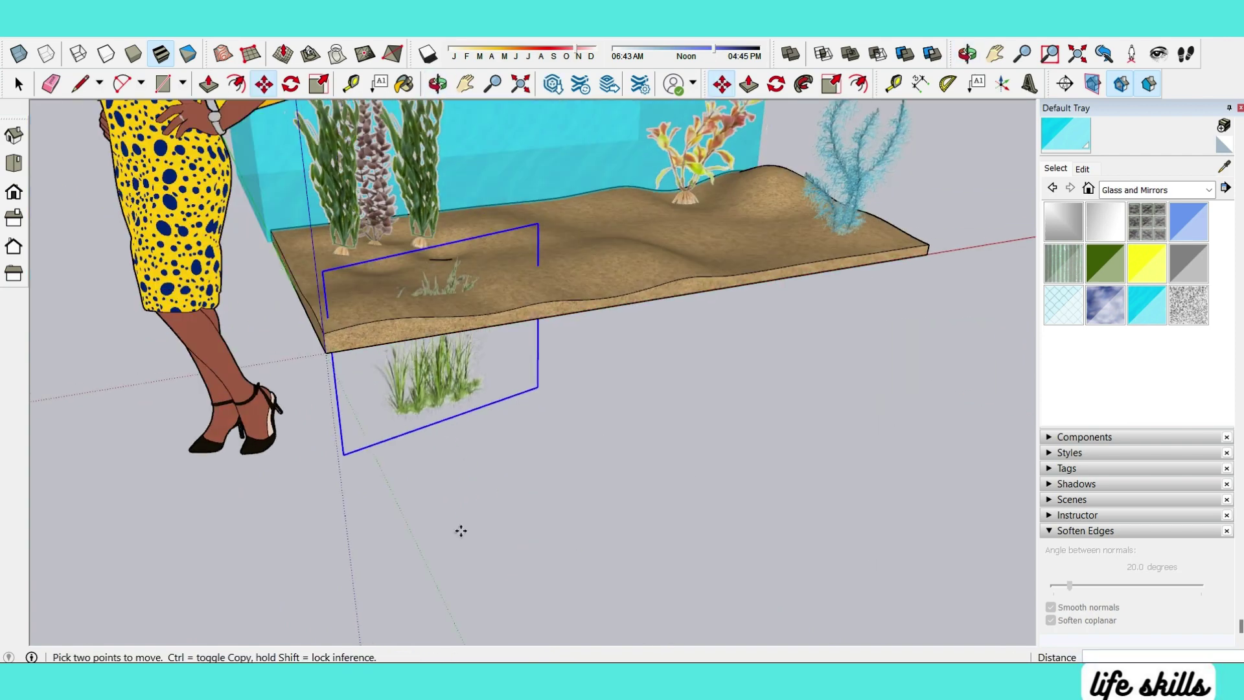
{"action": "scroll", "coordinate": [514, 355], "scroll_direction": "down", "scroll_amount": 3}
{"action": "middle_click_drag", "start_coordinate": [517, 436], "coordinate": [564, 597]}
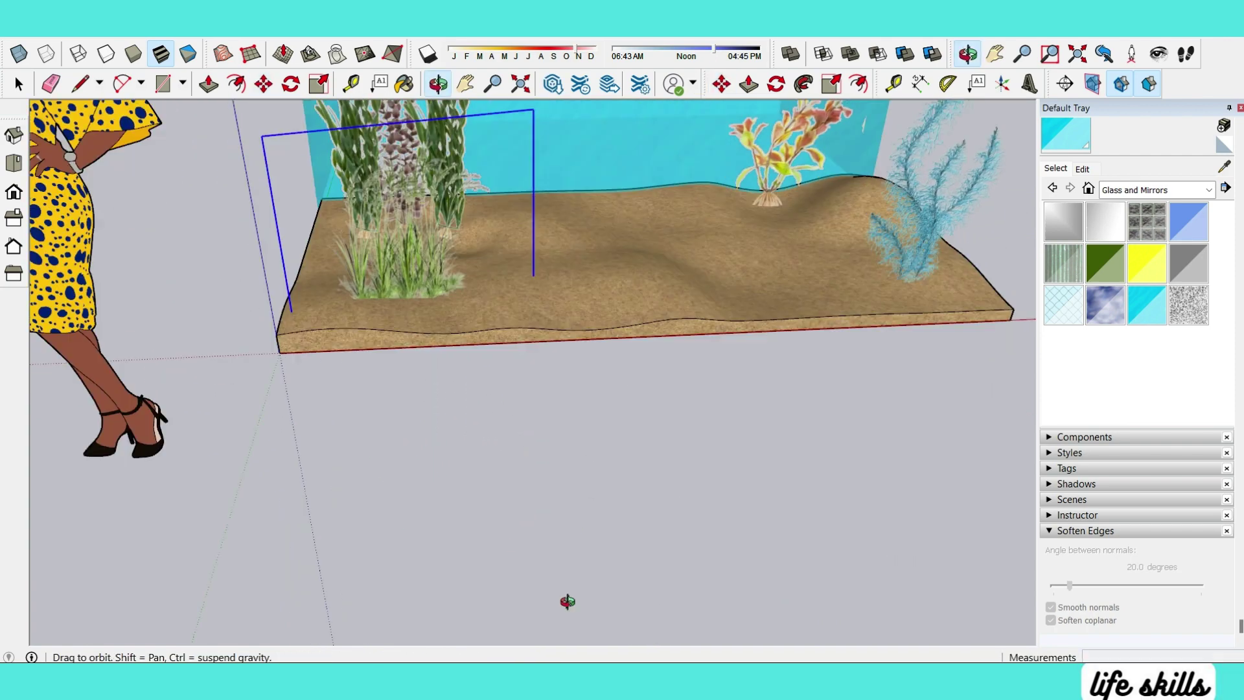
Step: Explode the grass image into a plain face
{"action": "key", "text": "space"}
{"action": "scroll", "coordinate": [500, 272], "scroll_direction": "up", "scroll_amount": 5}
{"action": "right_click", "coordinate": [500, 272]}
{"action": "left_click", "coordinate": [544, 380]}
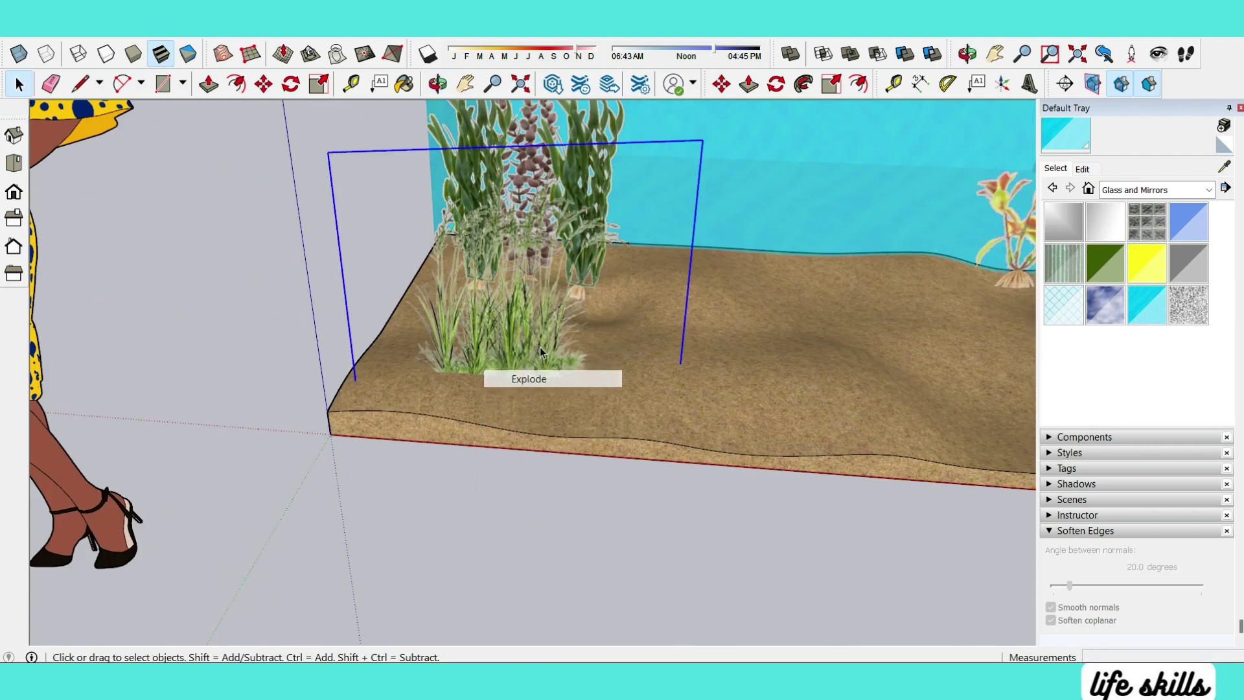
{"action": "left_click", "coordinate": [376, 246]}
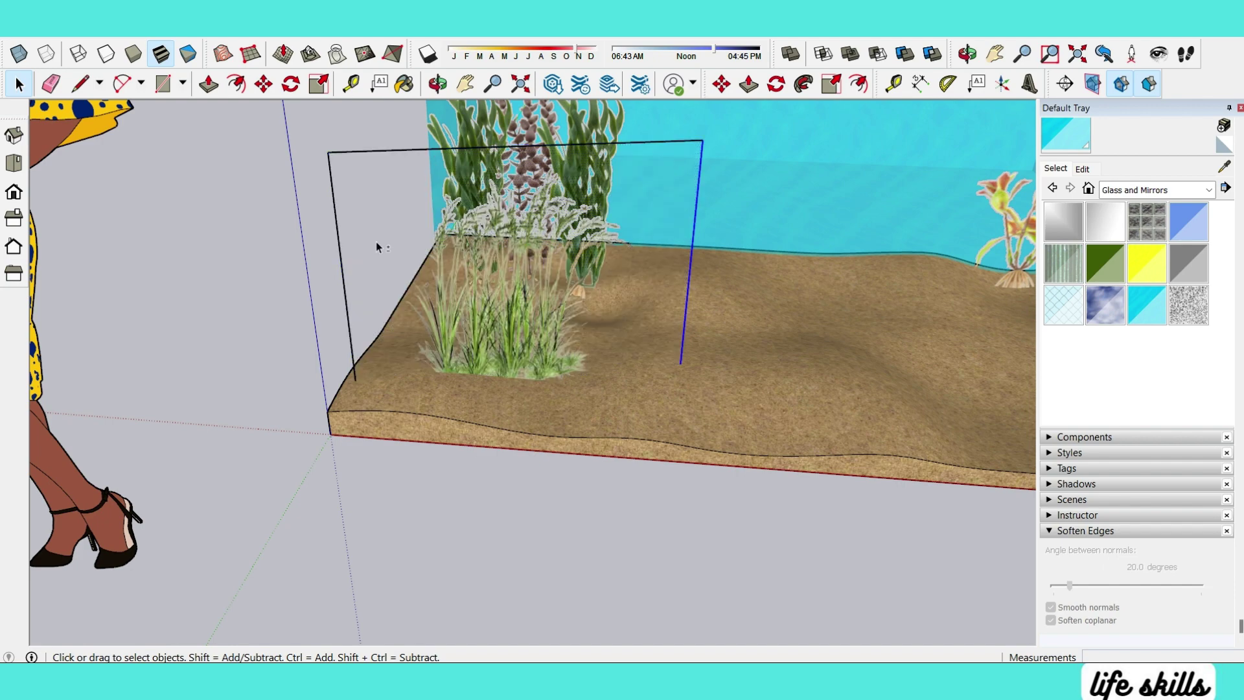
{"action": "key", "text": "m"}
{"action": "left_click", "coordinate": [591, 257]}
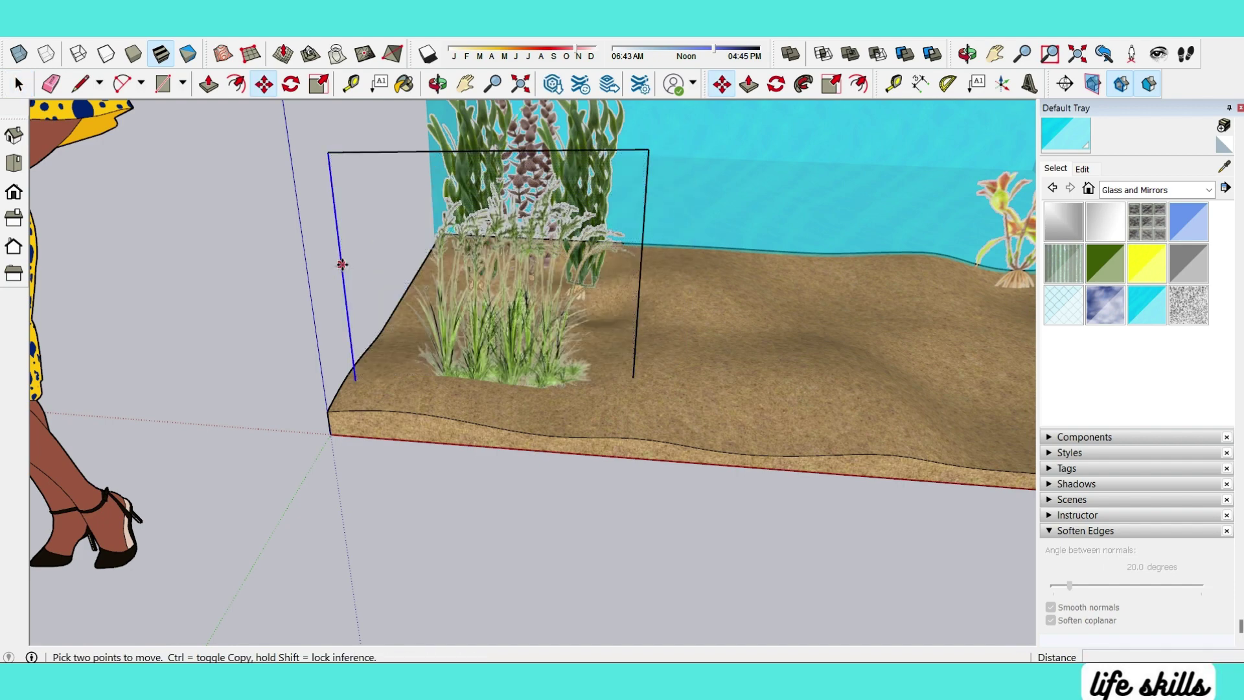
Step: Group the grass face and edges, then rotate the face upright inside the group
{"action": "triple_click", "coordinate": [501, 287]}
{"action": "right_click", "coordinate": [500, 287]}
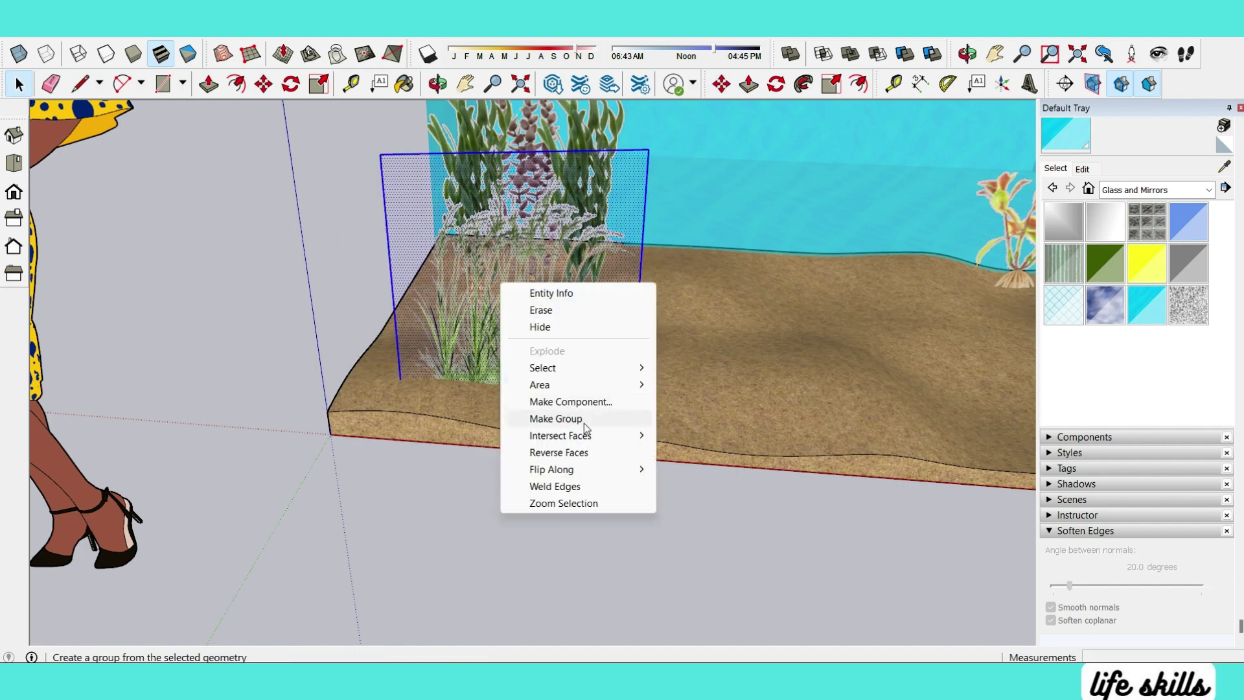
{"action": "left_click", "coordinate": [583, 421]}
{"action": "key", "text": "m"}
{"action": "left_click", "coordinate": [575, 375]}
{"action": "middle_click_drag", "start_coordinate": [563, 362], "coordinate": [575, 374]}
{"action": "key", "text": "space"}
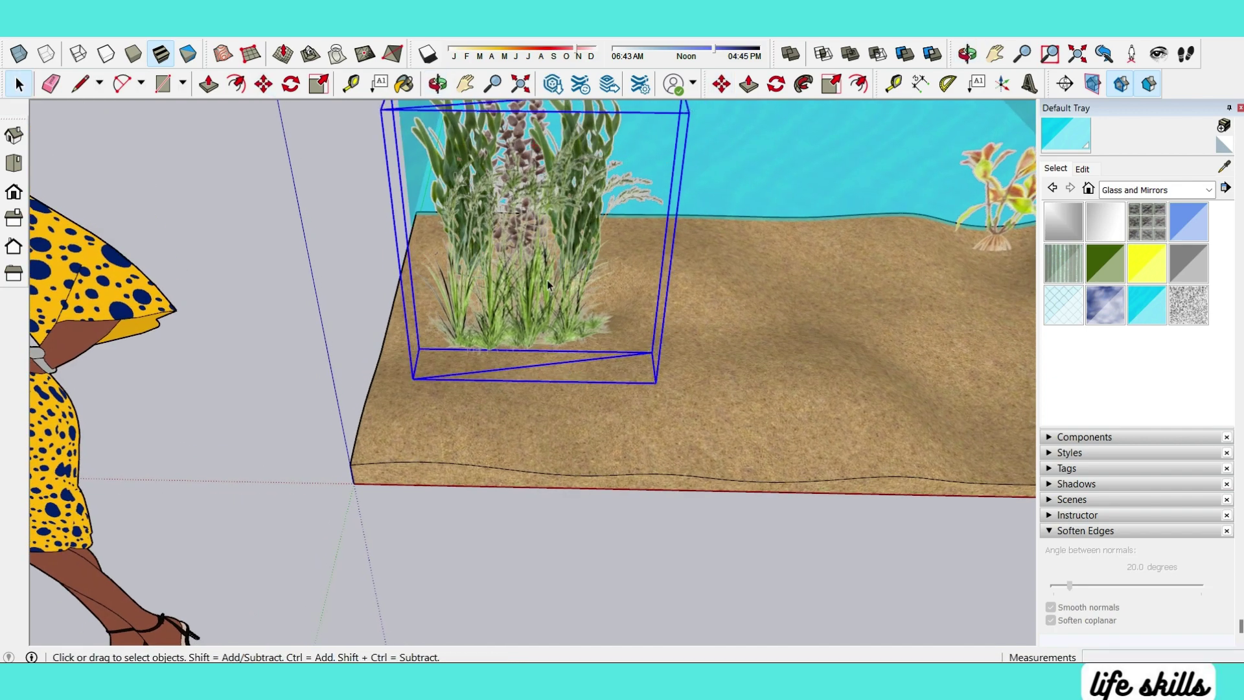
{"action": "double_click", "coordinate": [492, 291]}
{"action": "left_click", "coordinate": [492, 291]}
{"action": "key", "text": "q"}
{"action": "left_click", "coordinate": [531, 365]}
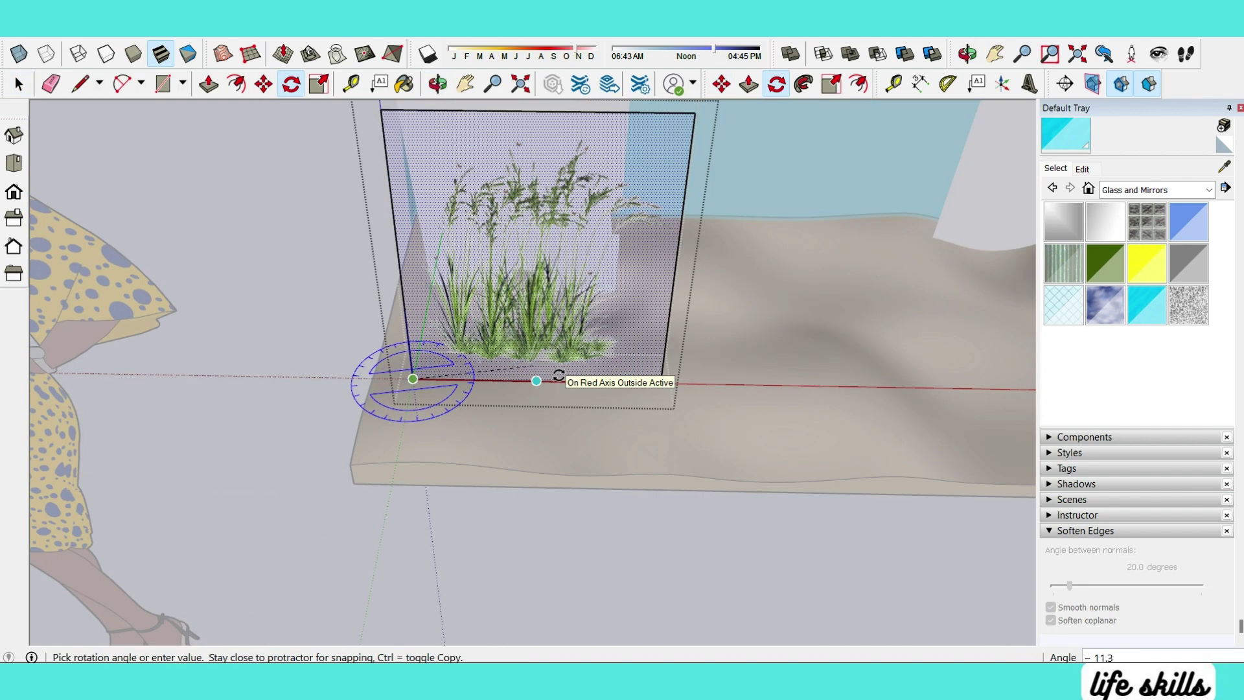
{"action": "key", "text": "space"}
Step: Make the grass a component with its axes at the lower base corner, along the base
{"action": "right_click", "coordinate": [478, 250]}
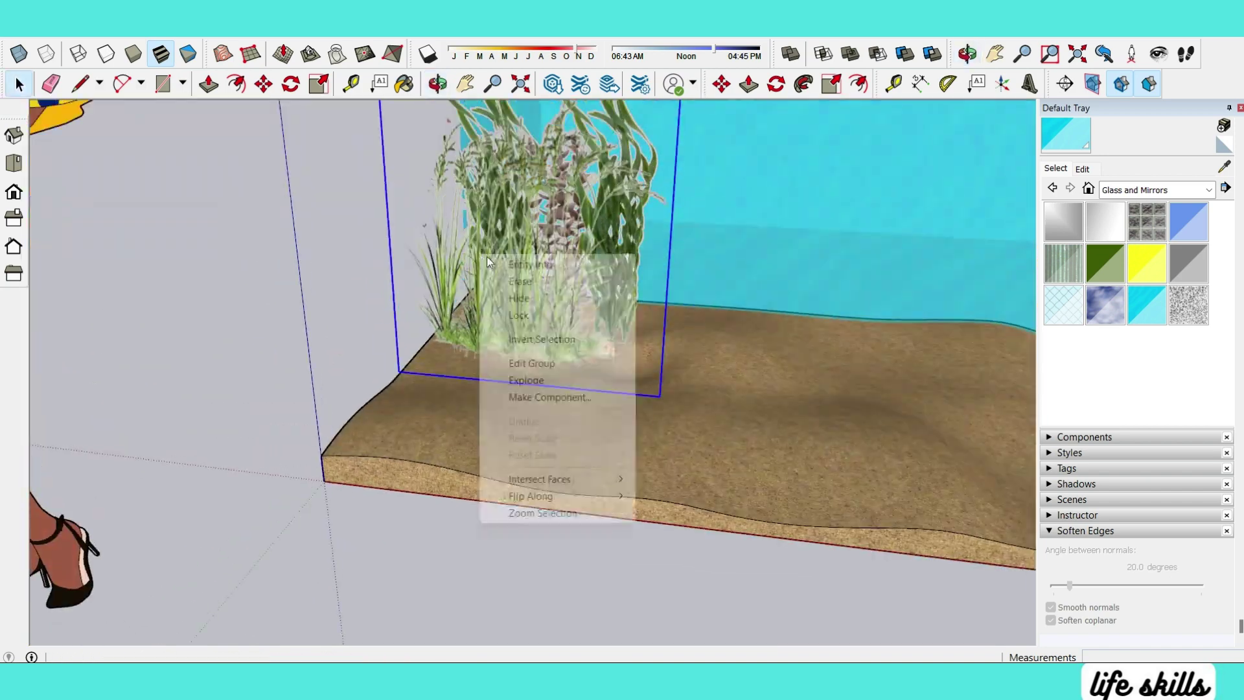
{"action": "left_click", "coordinate": [543, 389]}
{"action": "left_click", "coordinate": [630, 305]}
{"action": "left_click", "coordinate": [514, 382]}
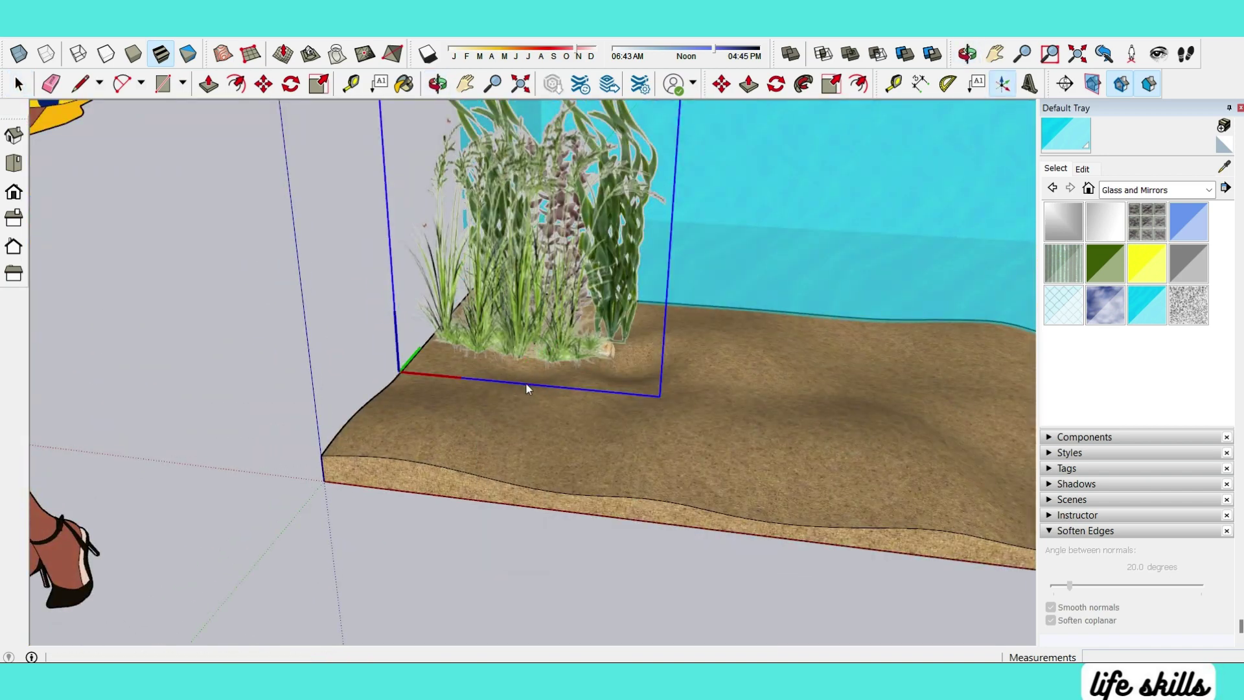
{"action": "key", "text": "g"}
{"action": "left_click", "coordinate": [633, 303]}
{"action": "middle_click_drag", "start_coordinate": [610, 390], "coordinate": [508, 369]}
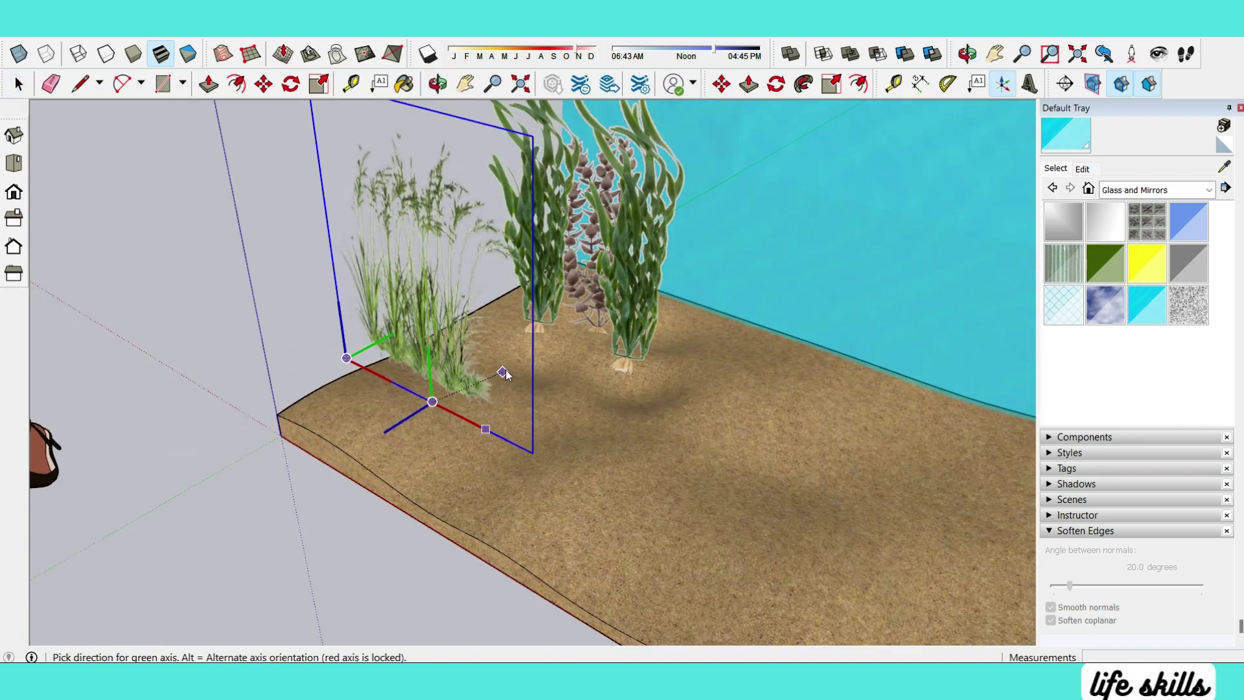
{"action": "left_click", "coordinate": [479, 374]}
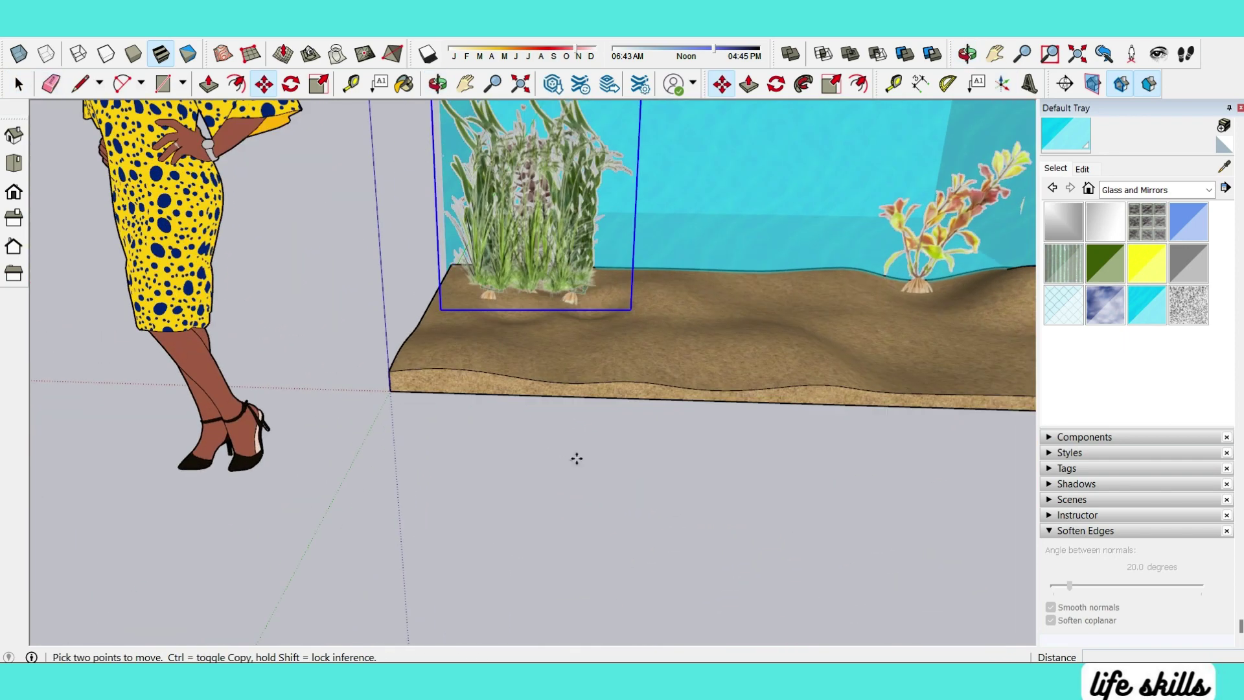
Step: Orbit and zoom to view the tank from the front and locate the plants
{"action": "middle_click_drag", "start_coordinate": [499, 508], "coordinate": [1009, 430]}
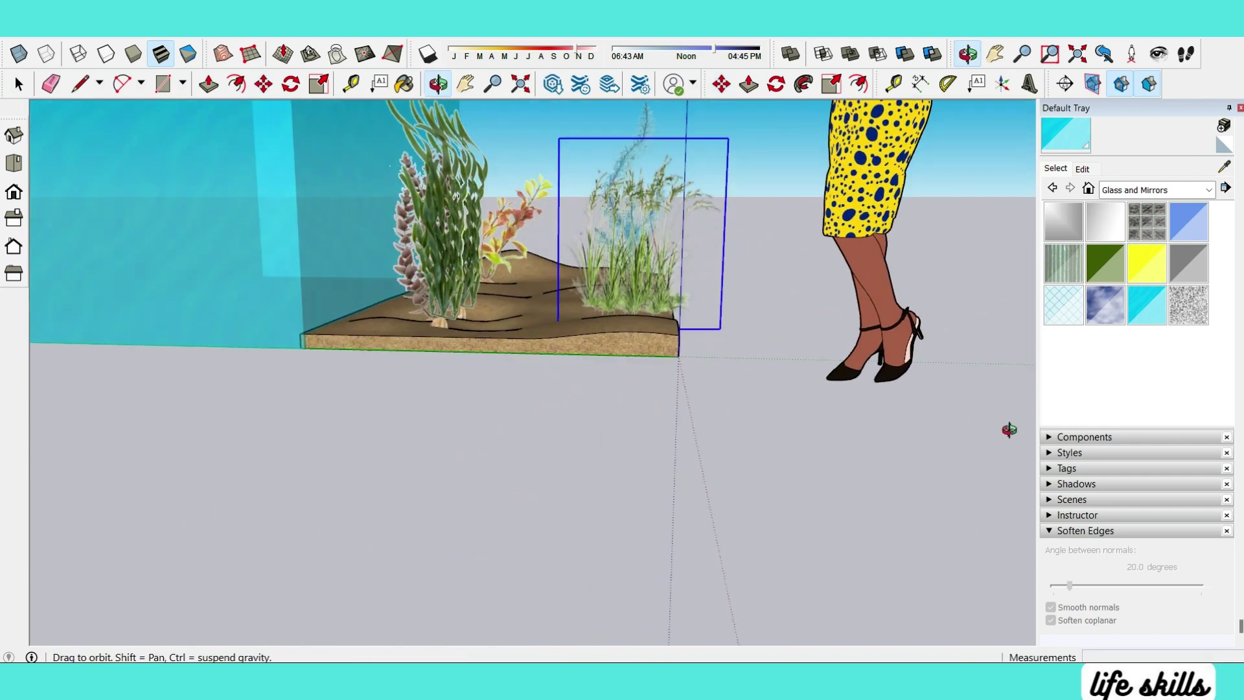
{"action": "mouse_move", "coordinate": [616, 431]}
{"action": "middle_mouse_down"}
{"action": "mouse_move", "coordinate": [756, 372]}
{"action": "mouse_move", "coordinate": [632, 405]}
{"action": "mouse_move", "coordinate": [702, 464]}
{"action": "mouse_move", "coordinate": [524, 484]}
{"action": "mouse_move", "coordinate": [877, 411]}
{"action": "mouse_move", "coordinate": [589, 477]}
{"action": "mouse_move", "coordinate": [585, 458]}
{"action": "middle_mouse_up"}
{"action": "scroll", "coordinate": [703, 463], "scroll_direction": "down", "scroll_amount": 5}
{"action": "scroll", "coordinate": [552, 509], "scroll_direction": "up", "scroll_amount": 5}
{"action": "scroll", "coordinate": [583, 500], "scroll_direction": "down", "scroll_amount": 5}
{"action": "scroll", "coordinate": [585, 458], "scroll_direction": "down", "scroll_amount": 3}
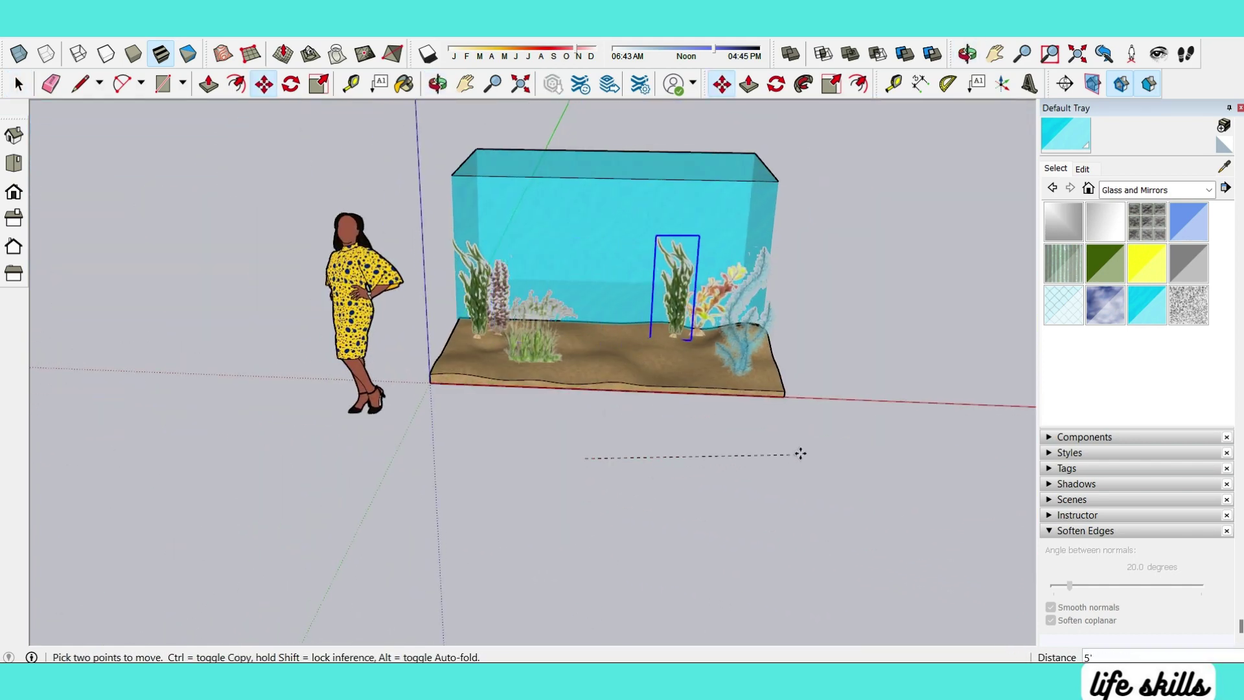
{"action": "middle_click_drag", "start_coordinate": [795, 467], "coordinate": [727, 458]}
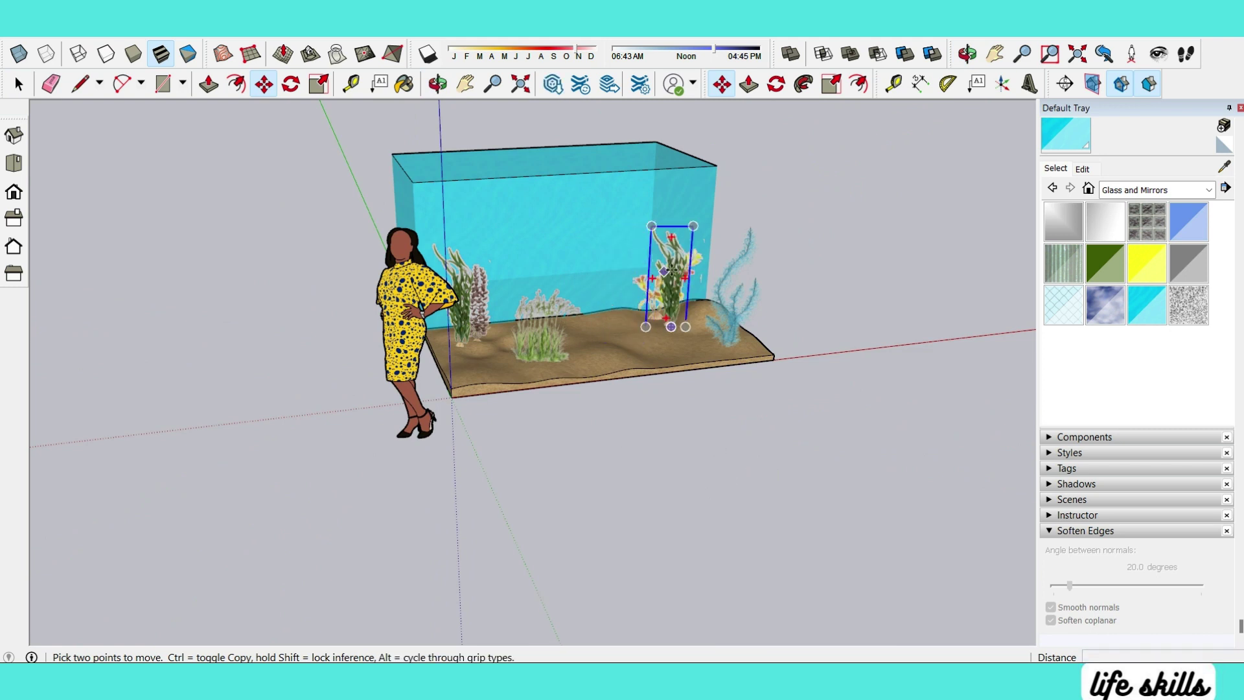
{"action": "key", "text": "space"}
{"action": "right_click", "coordinate": [662, 263]}
{"action": "mouse_move", "coordinate": [662, 263]}
{"action": "middle_mouse_down"}
{"action": "mouse_move", "coordinate": [583, 509]}
{"action": "mouse_move", "coordinate": [827, 392]}
{"action": "mouse_move", "coordinate": [643, 431]}
{"action": "middle_mouse_up"}
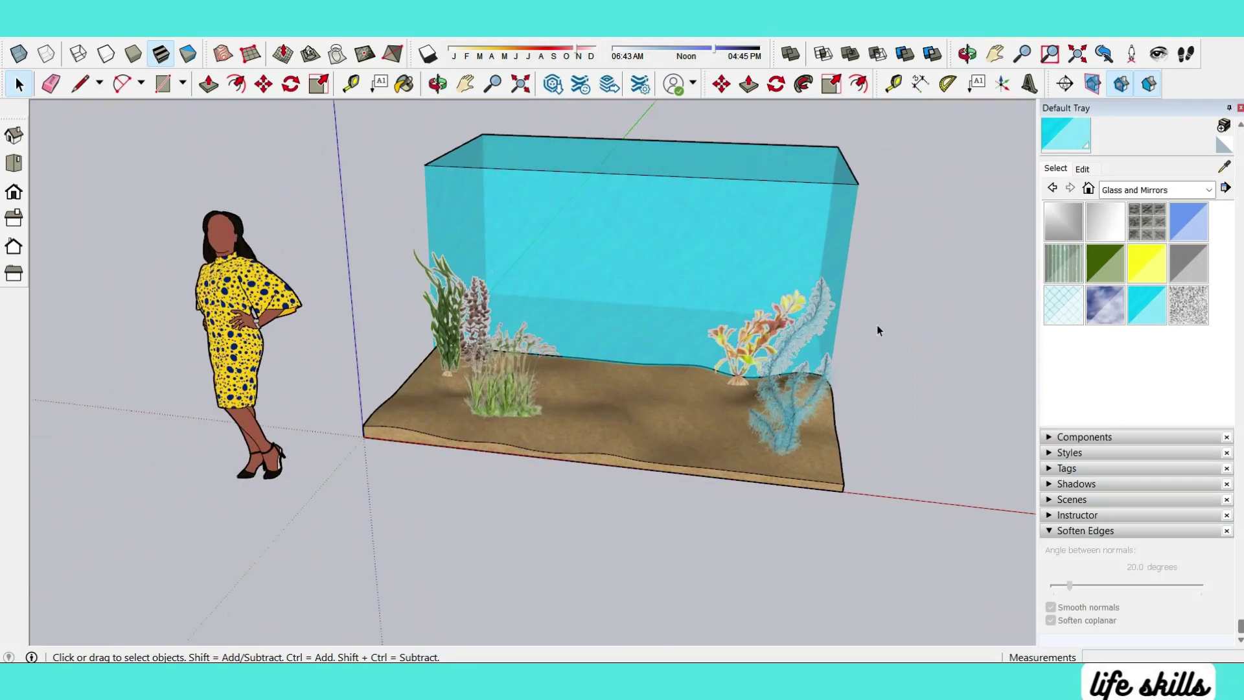
Step: Move the grass clump 4" along the red axis beside the other plants
{"action": "middle_click_drag", "start_coordinate": [883, 328], "coordinate": [888, 589]}
{"action": "scroll", "coordinate": [345, 265], "scroll_direction": "up", "scroll_amount": 5}
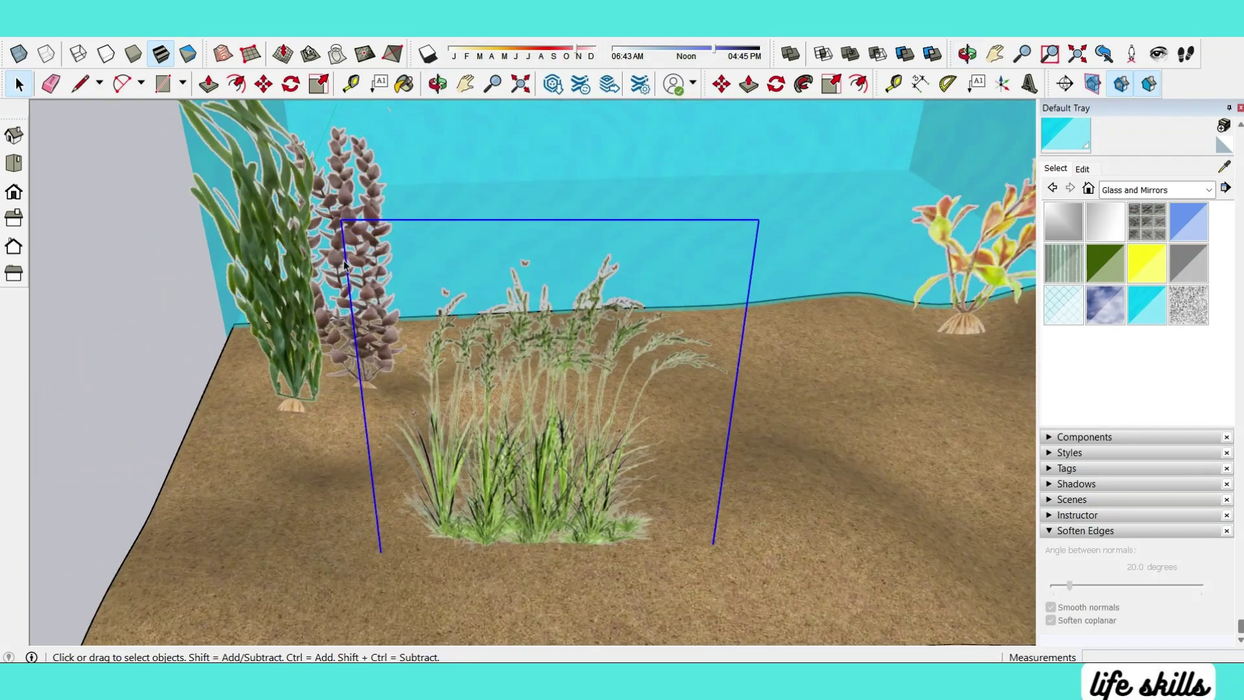
{"action": "scroll", "coordinate": [345, 264], "scroll_direction": "up", "scroll_amount": 3}
{"action": "scroll", "coordinate": [345, 265], "scroll_direction": "up", "scroll_amount": 2}
{"action": "key", "text": "m"}
{"action": "left_click", "coordinate": [331, 415]}
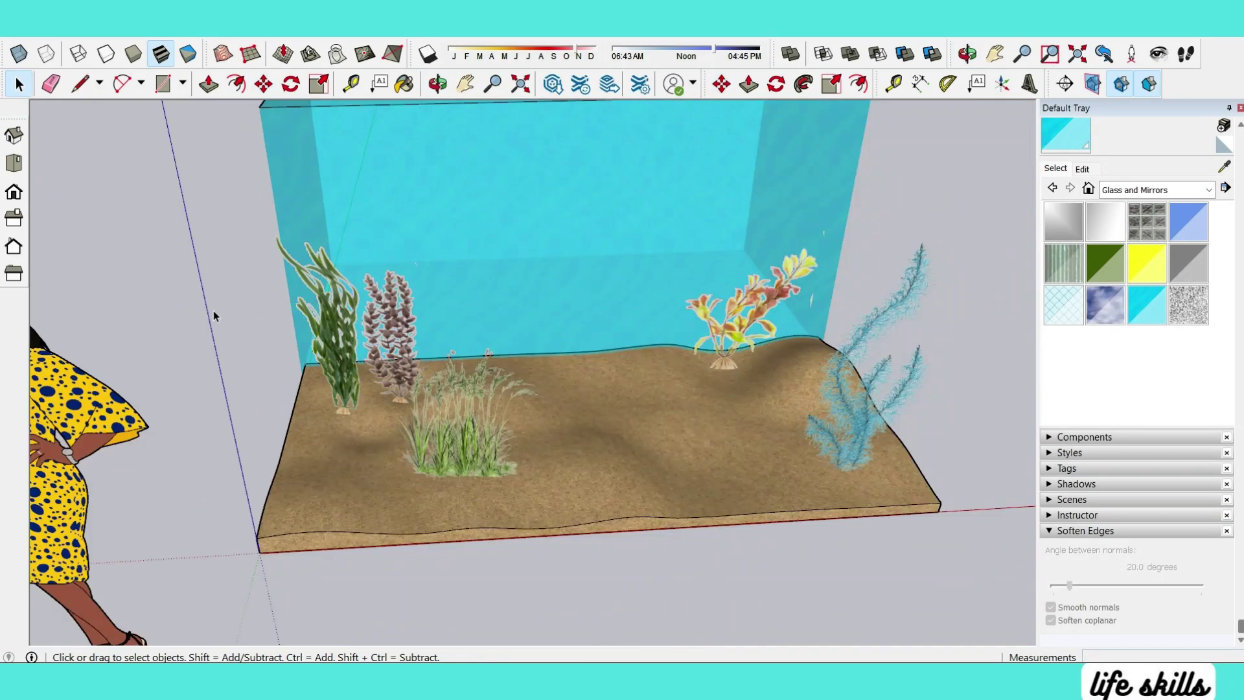
{"action": "middle_click_drag", "start_coordinate": [214, 314], "coordinate": [331, 228]}
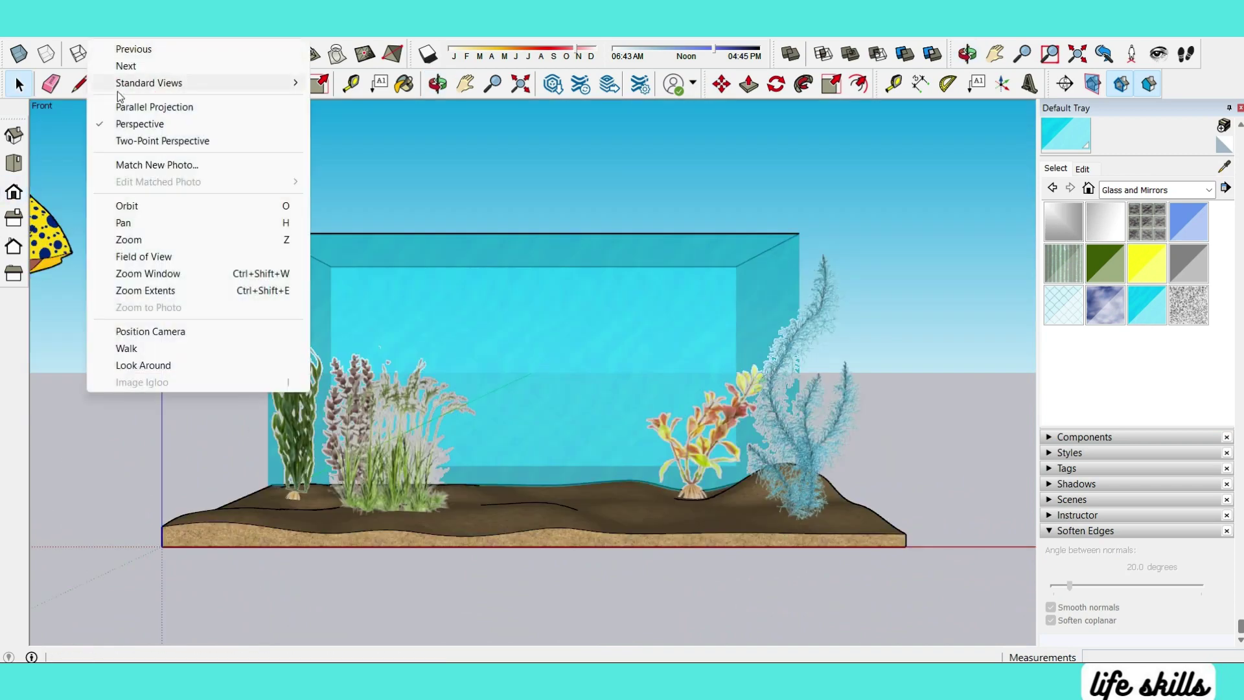
Step: Check the tank in Front and Right views, then switch the camera projection
{"action": "left_click", "coordinate": [246, 108]}
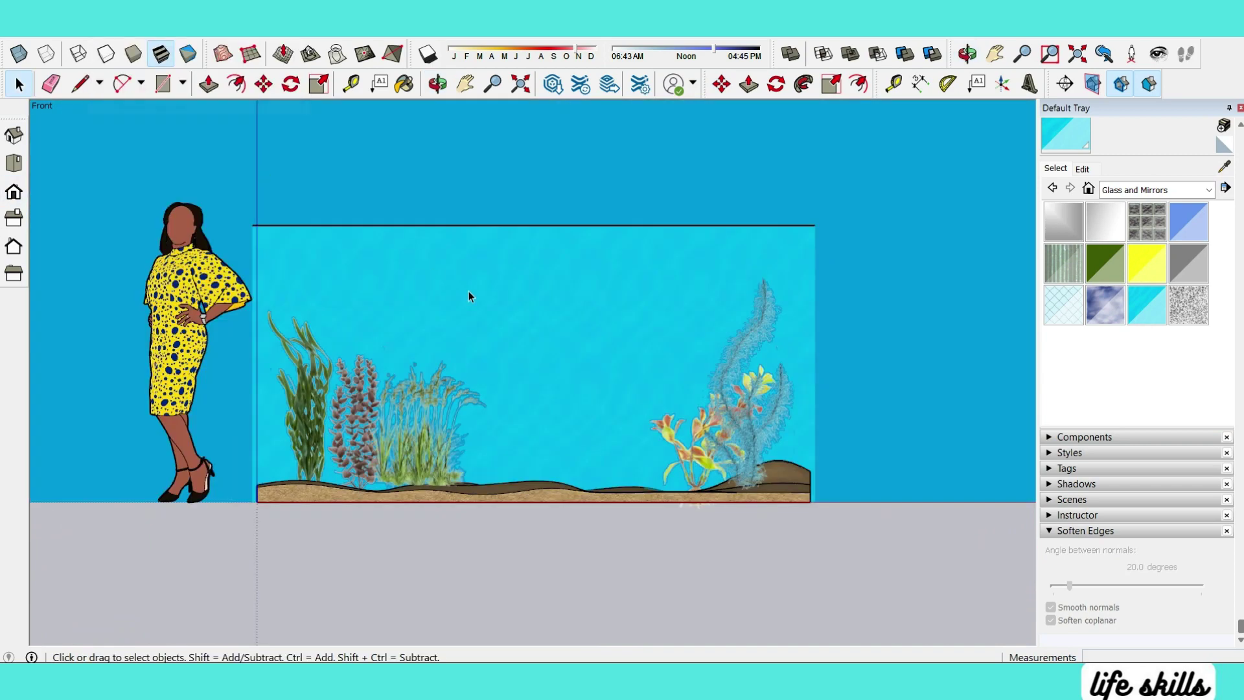
{"action": "left_click", "coordinate": [18, 219]}
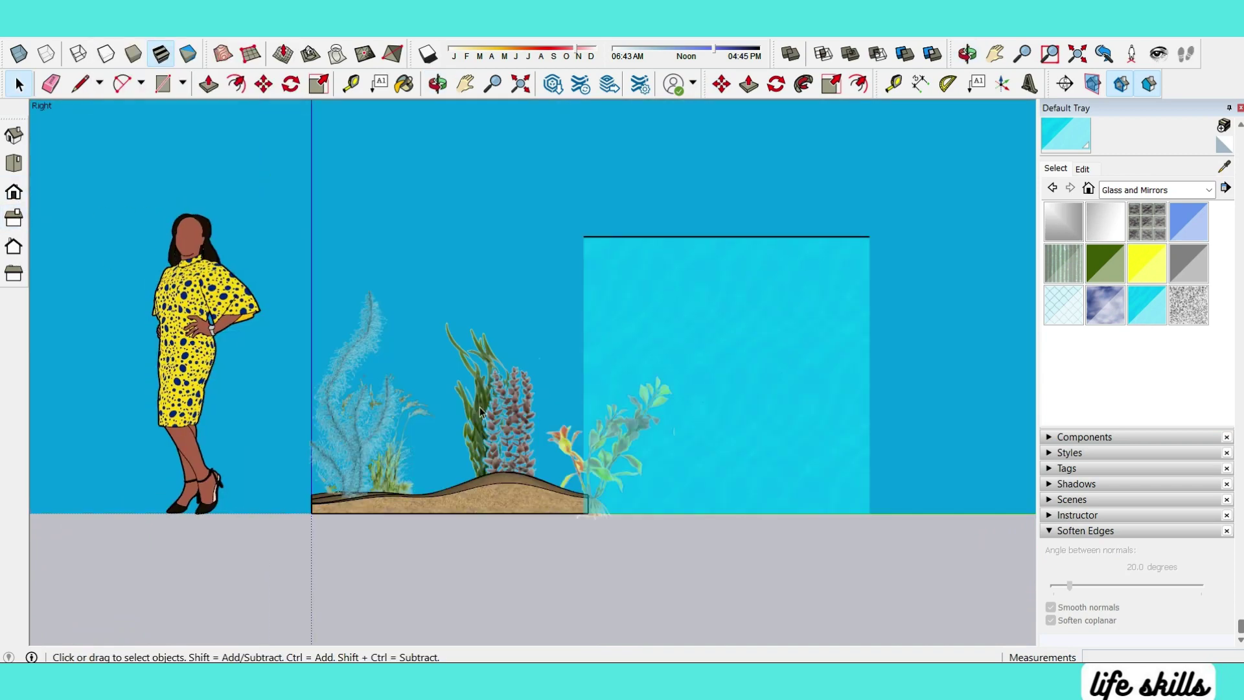
{"action": "scroll", "coordinate": [480, 412], "scroll_direction": "up", "scroll_amount": 3}
{"action": "left_click", "coordinate": [674, 454]}
{"action": "scroll", "coordinate": [700, 572], "scroll_direction": "down", "scroll_amount": 2}
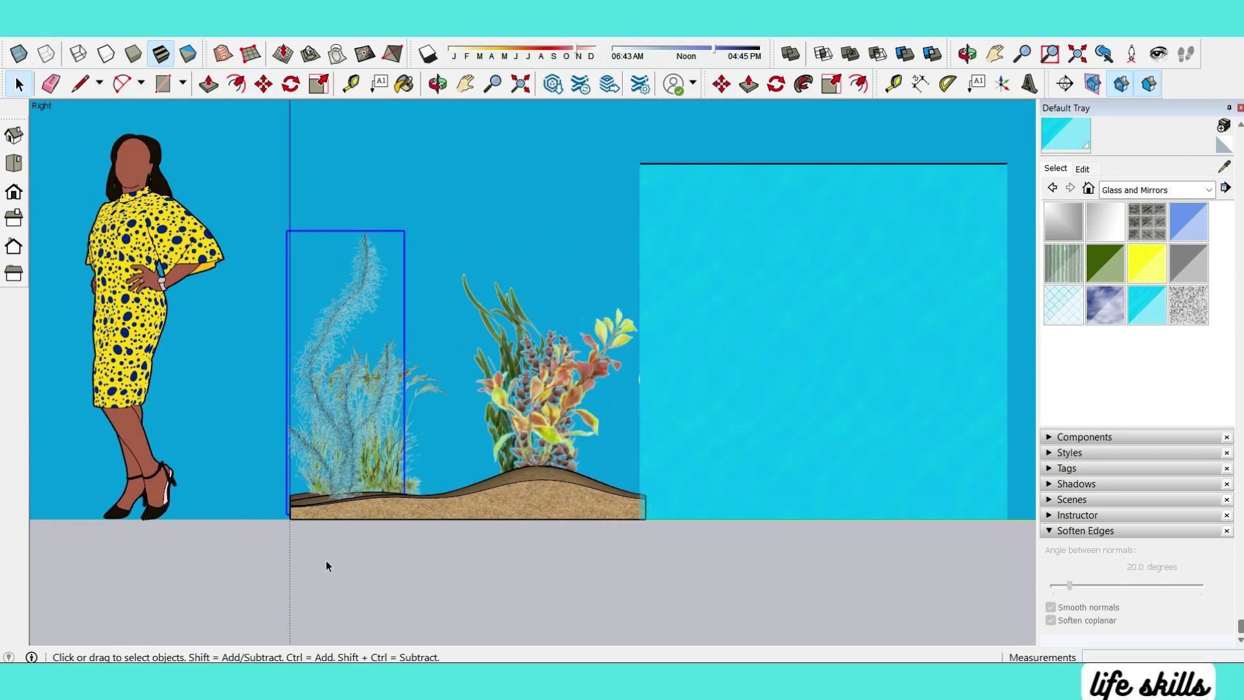
{"action": "scroll", "coordinate": [327, 565], "scroll_direction": "up", "scroll_amount": 1}
{"action": "mouse_move", "coordinate": [436, 152]}
{"action": "middle_mouse_down"}
{"action": "mouse_move", "coordinate": [871, 525]}
{"action": "mouse_move", "coordinate": [972, 505]}
{"action": "middle_mouse_up"}
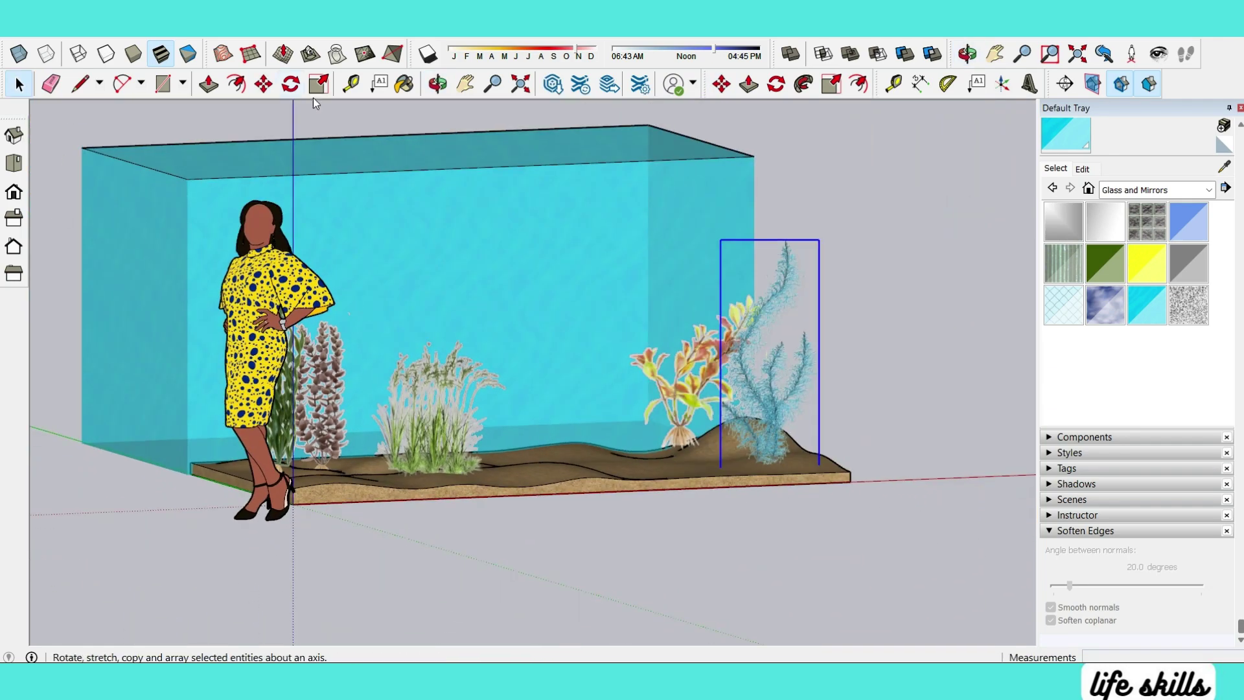
{"action": "left_click", "coordinate": [101, 29]}
{"action": "left_click", "coordinate": [132, 137]}
{"action": "middle_click_drag", "start_coordinate": [647, 388], "coordinate": [718, 464]}
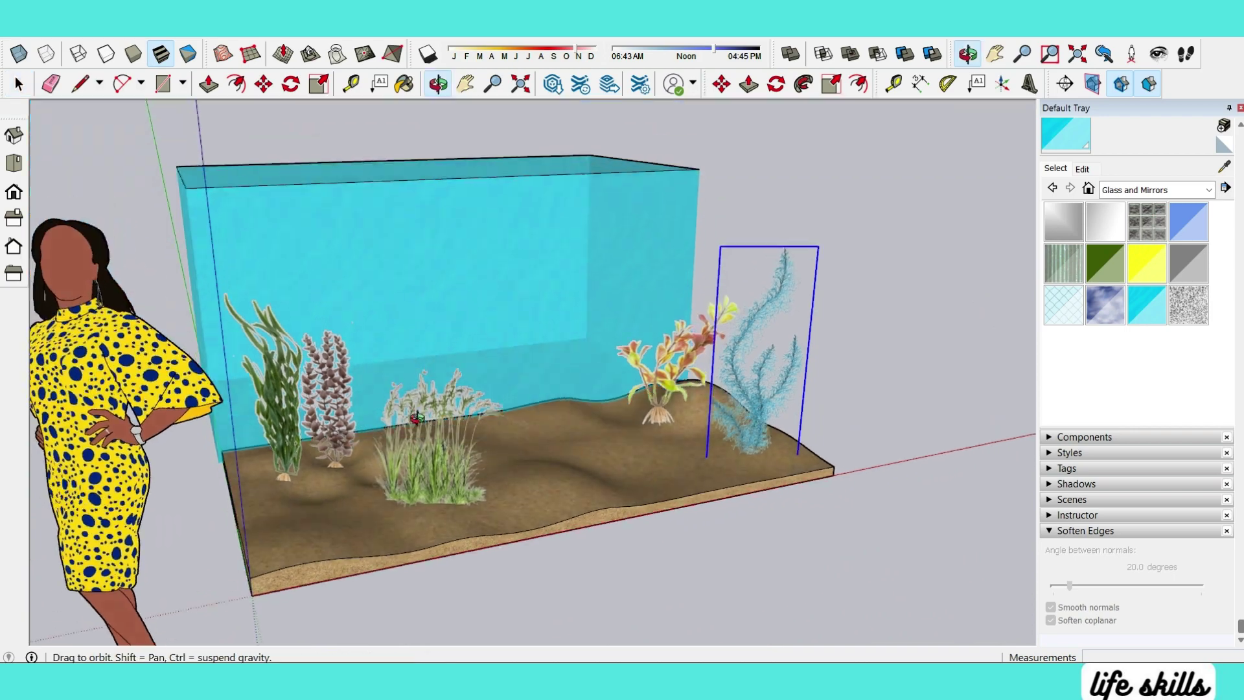
{"action": "scroll", "coordinate": [717, 464], "scroll_direction": "up", "scroll_amount": 5}
Step: Move the grass clump further left on the sand
{"action": "left_click", "coordinate": [499, 361]}
{"action": "scroll", "coordinate": [633, 514], "scroll_direction": "up", "scroll_amount": 3}
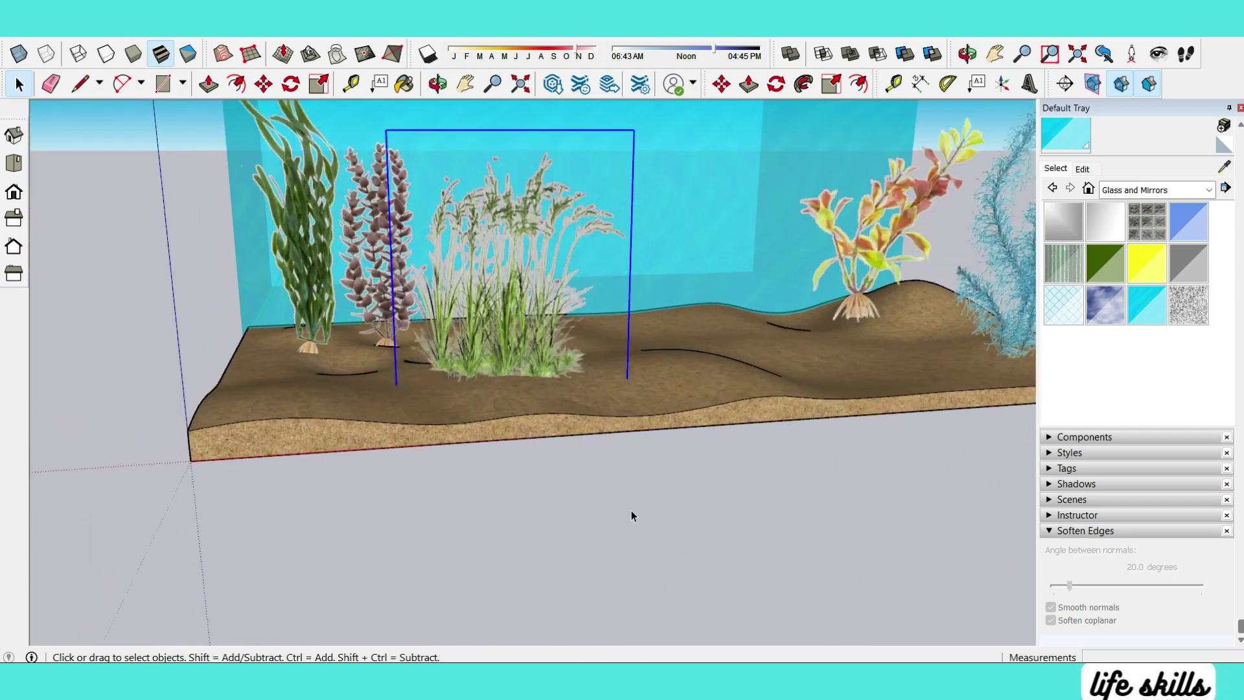
{"action": "key", "text": "m"}
{"action": "left_click", "coordinate": [633, 514]}
{"action": "left_click", "coordinate": [540, 512]}
{"action": "mouse_move", "coordinate": [727, 533]}
{"action": "middle_mouse_down"}
{"action": "mouse_move", "coordinate": [597, 547]}
{"action": "mouse_move", "coordinate": [460, 522]}
{"action": "mouse_move", "coordinate": [476, 380]}
{"action": "mouse_move", "coordinate": [518, 367]}
{"action": "mouse_move", "coordinate": [755, 410]}
{"action": "middle_mouse_up"}
{"action": "scroll", "coordinate": [597, 547], "scroll_direction": "down", "scroll_amount": 5}
Step: Reposition the orange plant, then start File > Import on the yt folder
{"action": "left_click", "coordinate": [764, 311]}
{"action": "middle_click_drag", "start_coordinate": [765, 311], "coordinate": [853, 251]}
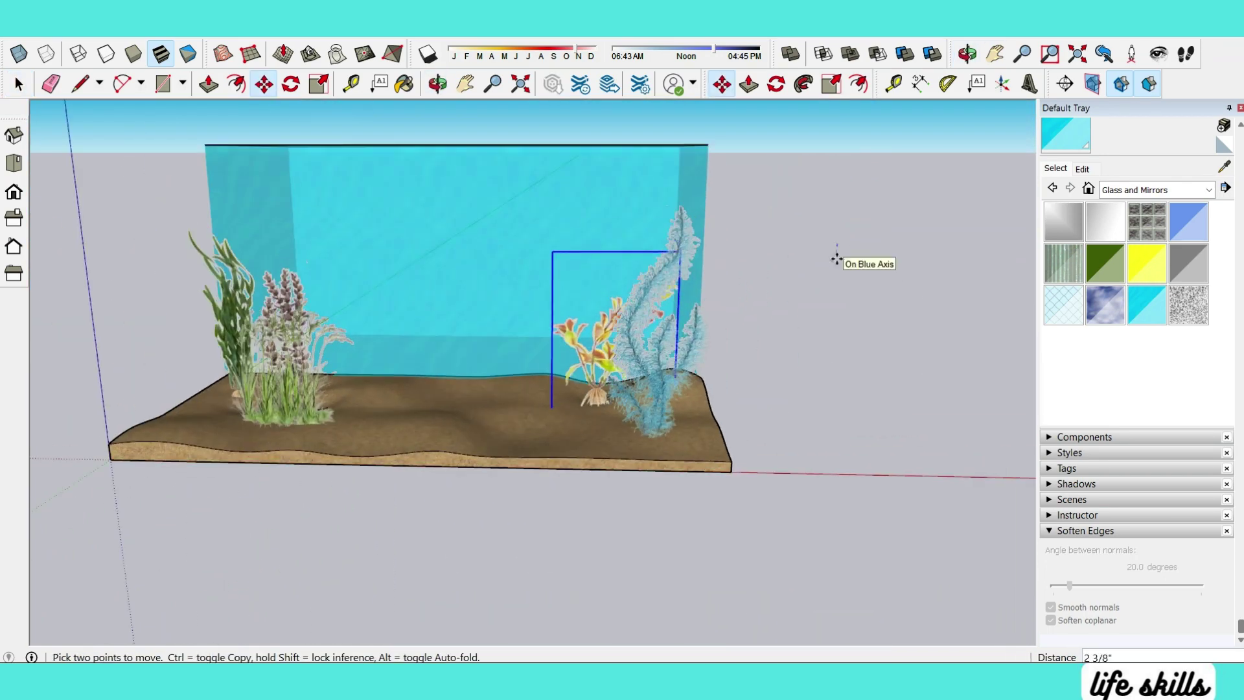
{"action": "scroll", "coordinate": [836, 274], "scroll_direction": "down", "scroll_amount": 3}
{"action": "scroll", "coordinate": [811, 297], "scroll_direction": "down", "scroll_amount": 2}
{"action": "left_click", "coordinate": [19, 83]}
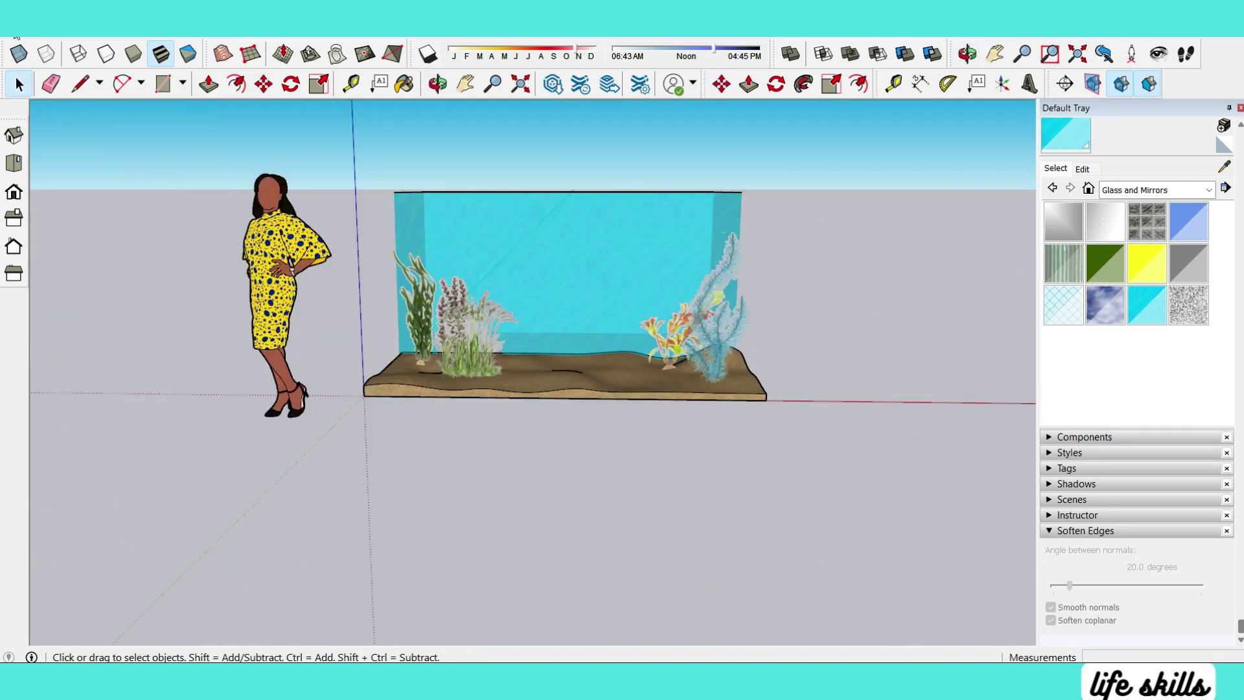
{"action": "left_click", "coordinate": [16, 35]}
{"action": "left_click", "coordinate": [65, 297]}
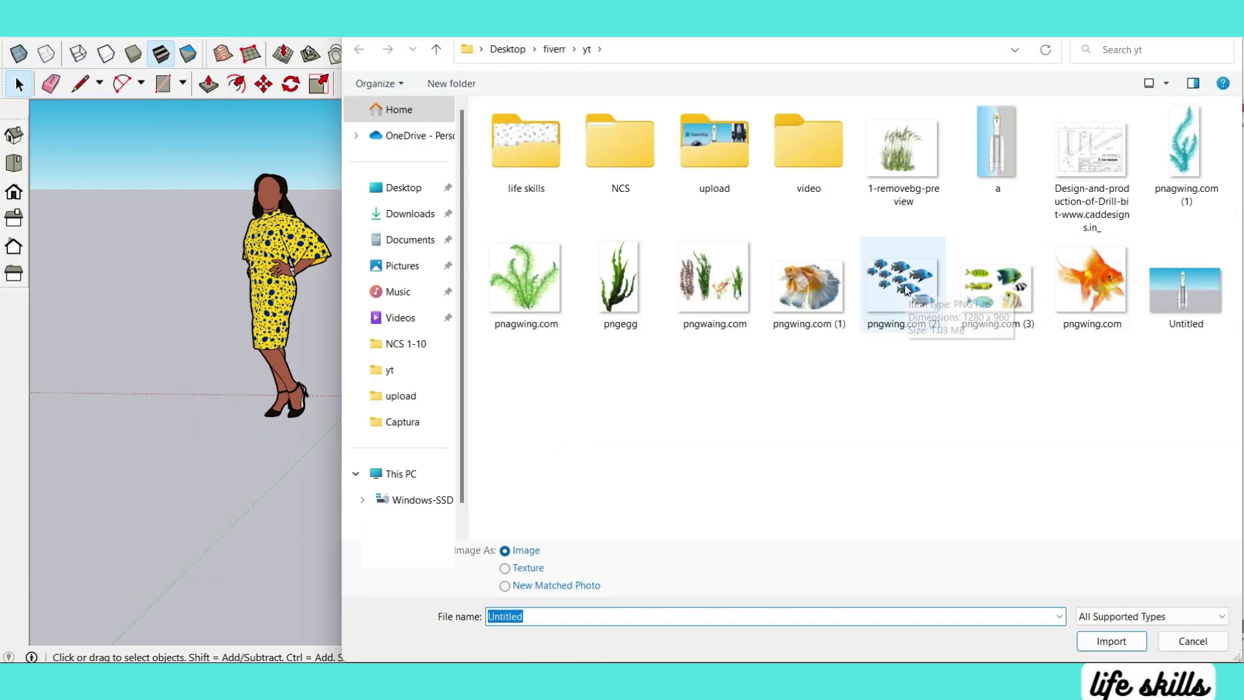
Step: Import the blue fish school image beside the tank, rotate it upright and scale it down
{"action": "double_click", "coordinate": [905, 289]}
{"action": "left_click", "coordinate": [869, 447]}
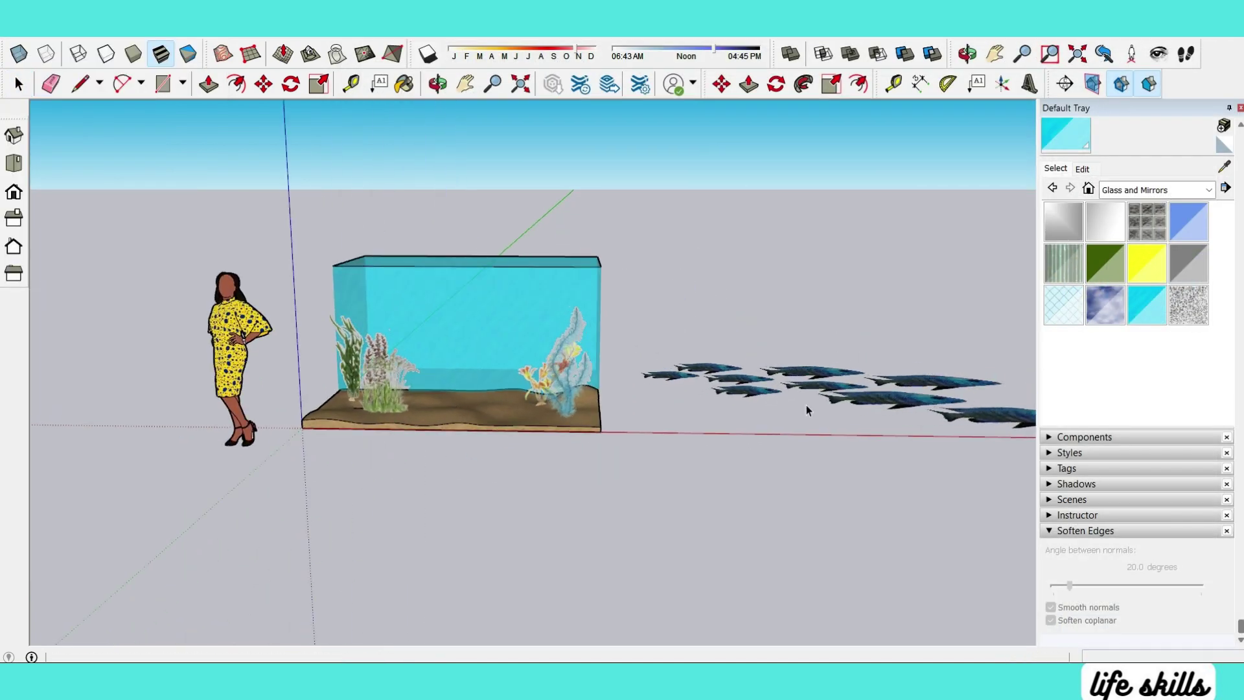
{"action": "middle_click_drag", "start_coordinate": [868, 447], "coordinate": [867, 425]}
{"action": "left_click", "coordinate": [837, 429]}
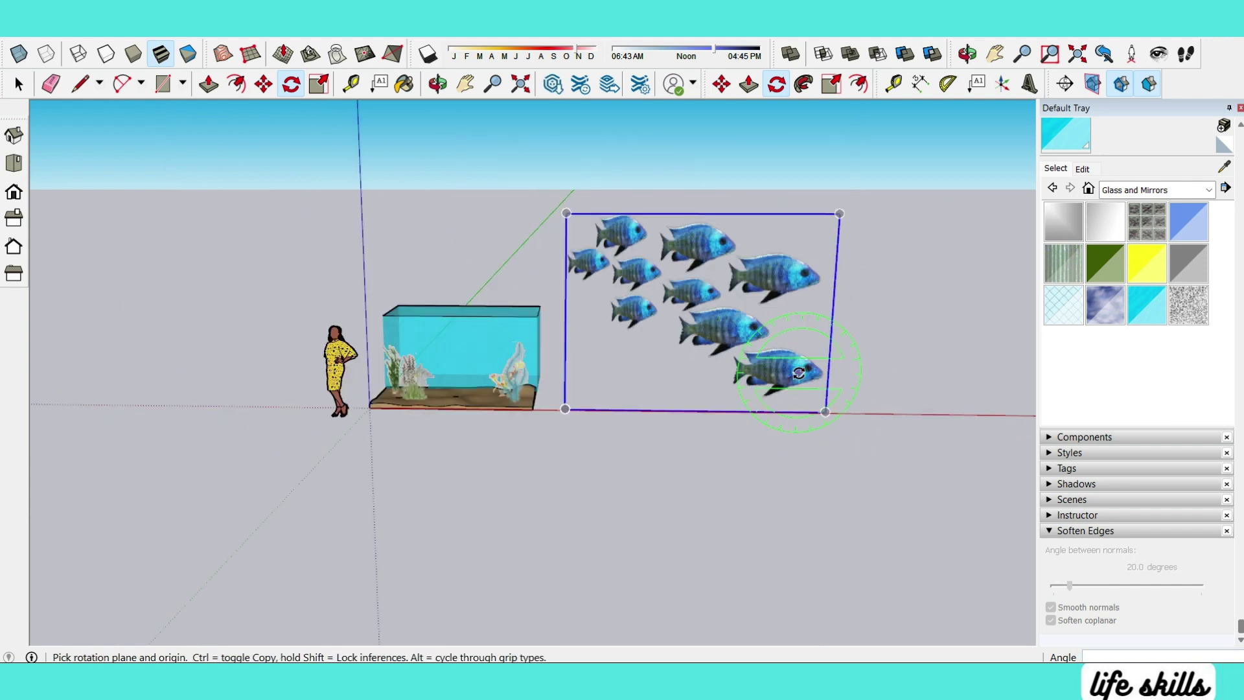
{"action": "key", "text": "s"}
{"action": "left_click", "coordinate": [685, 347]}
{"action": "scroll", "coordinate": [686, 347], "scroll_direction": "up", "scroll_amount": 2}
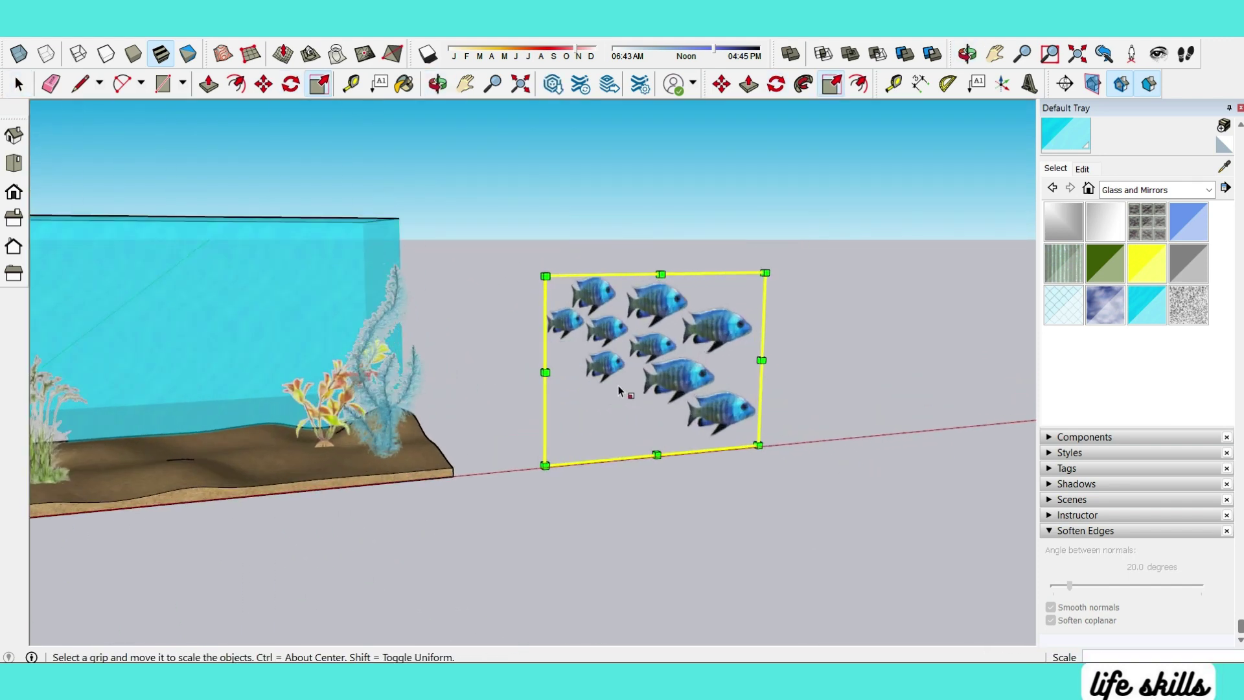
{"action": "scroll", "coordinate": [685, 362], "scroll_direction": "up", "scroll_amount": 2}
{"action": "scroll", "coordinate": [712, 389], "scroll_direction": "up", "scroll_amount": 2}
{"action": "scroll", "coordinate": [599, 276], "scroll_direction": "down", "scroll_amount": 2}
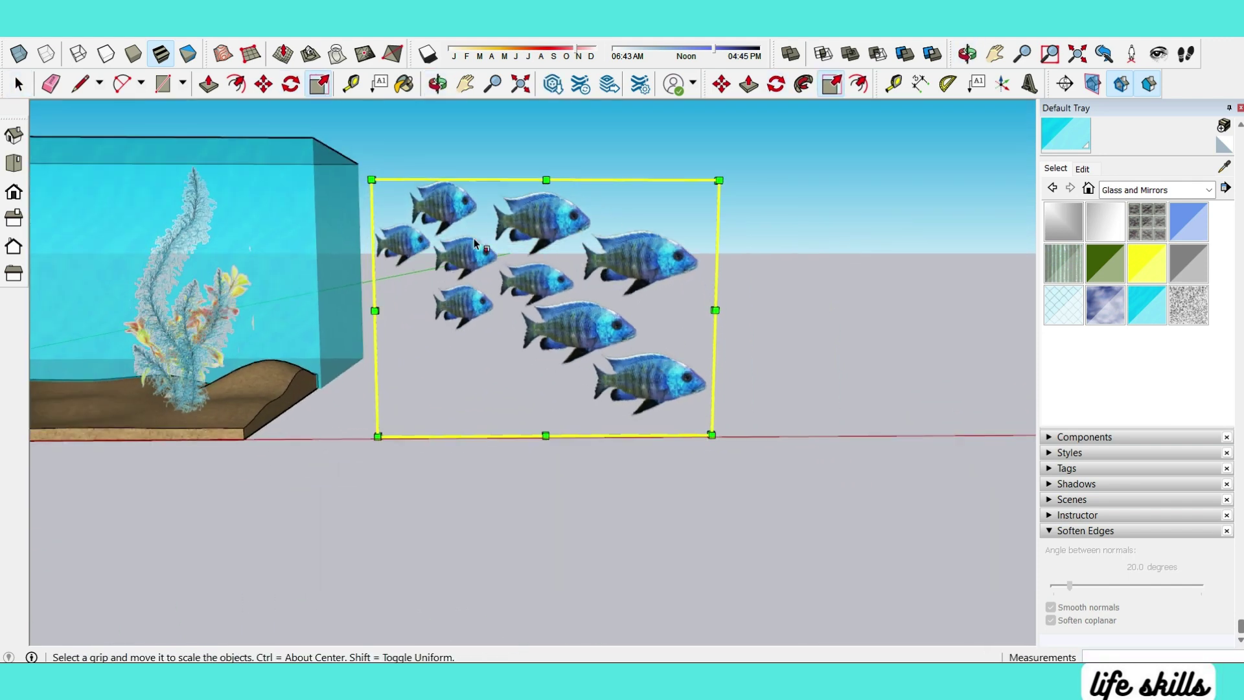
Step: Explode the fish image into a face and reverse the face's front and back
{"action": "key", "text": "space"}
{"action": "right_click", "coordinate": [543, 268]}
{"action": "left_click", "coordinate": [612, 365]}
{"action": "right_click", "coordinate": [567, 254]}
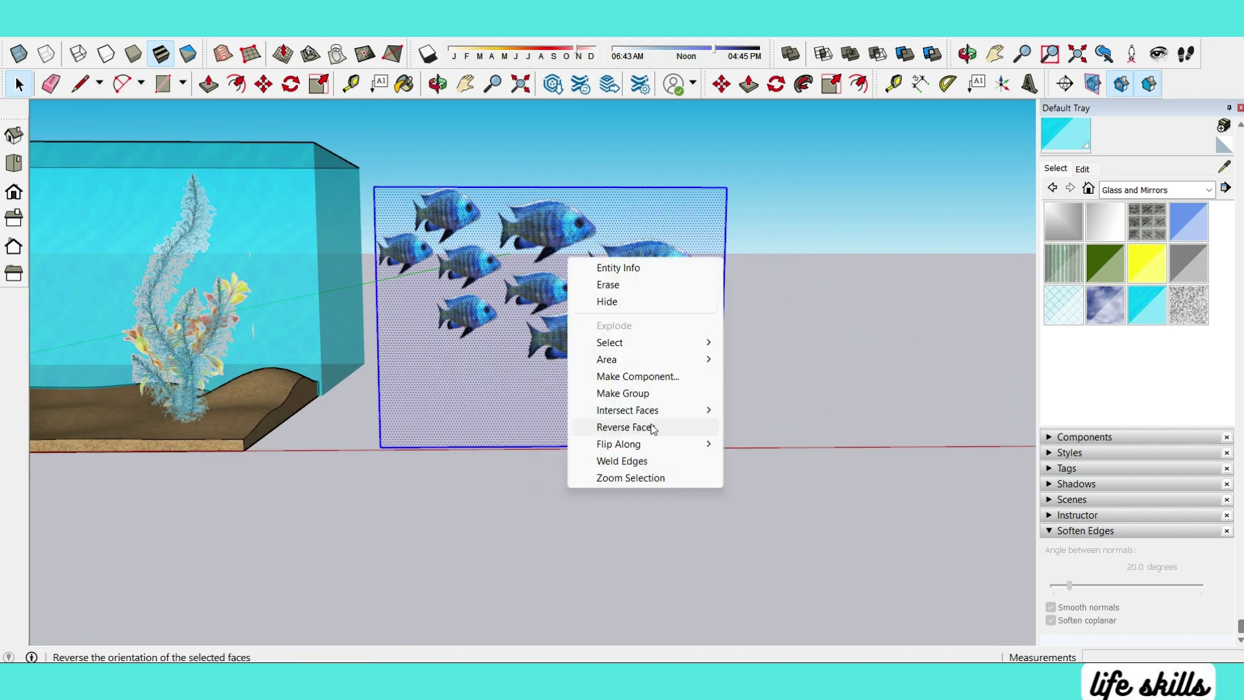
{"action": "left_click", "coordinate": [625, 425]}
{"action": "scroll", "coordinate": [588, 324], "scroll_direction": "up", "scroll_amount": 3}
Step: Draw a stepped dividing line across the fish image, separating the three right-hand fish
{"action": "key", "text": "l"}
{"action": "scroll", "coordinate": [640, 158], "scroll_direction": "down", "scroll_amount": 3}
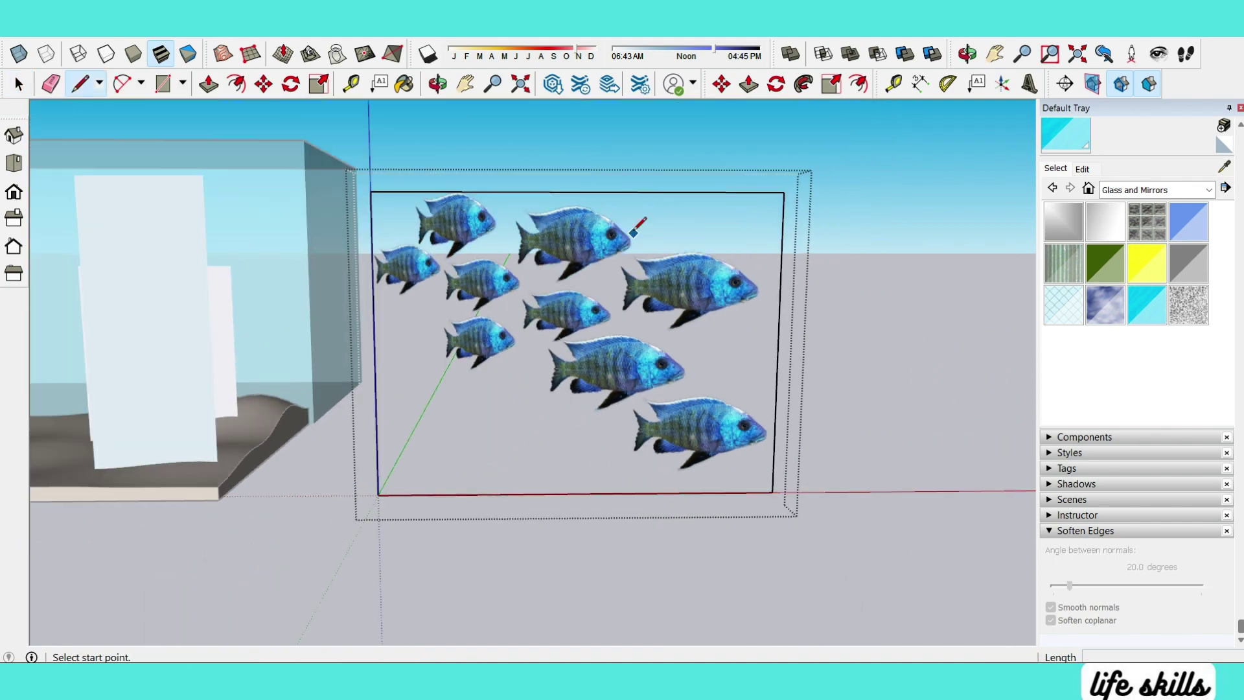
{"action": "scroll", "coordinate": [607, 281], "scroll_direction": "up", "scroll_amount": 2}
{"action": "scroll", "coordinate": [603, 336], "scroll_direction": "up", "scroll_amount": 2}
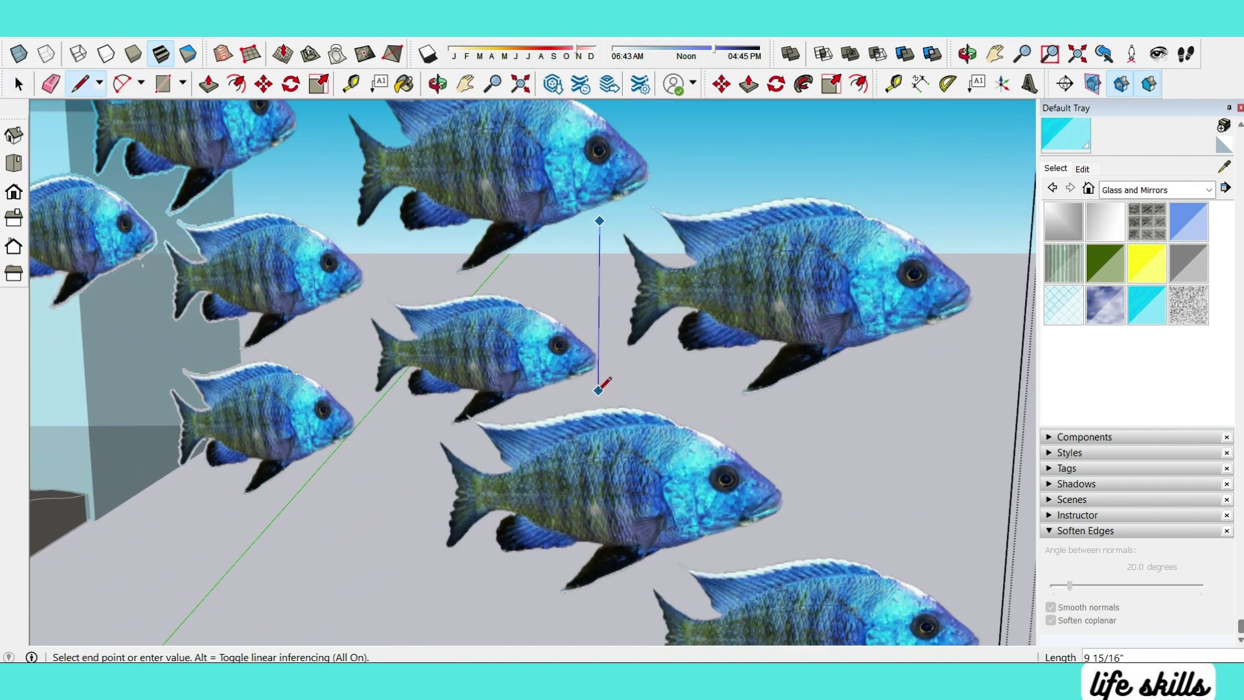
{"action": "left_click", "coordinate": [599, 390]}
{"action": "scroll", "coordinate": [622, 376], "scroll_direction": "down", "scroll_amount": 3}
{"action": "scroll", "coordinate": [596, 389], "scroll_direction": "up", "scroll_amount": 3}
{"action": "scroll", "coordinate": [505, 389], "scroll_direction": "up", "scroll_amount": 2}
{"action": "scroll", "coordinate": [421, 415], "scroll_direction": "up", "scroll_amount": 2}
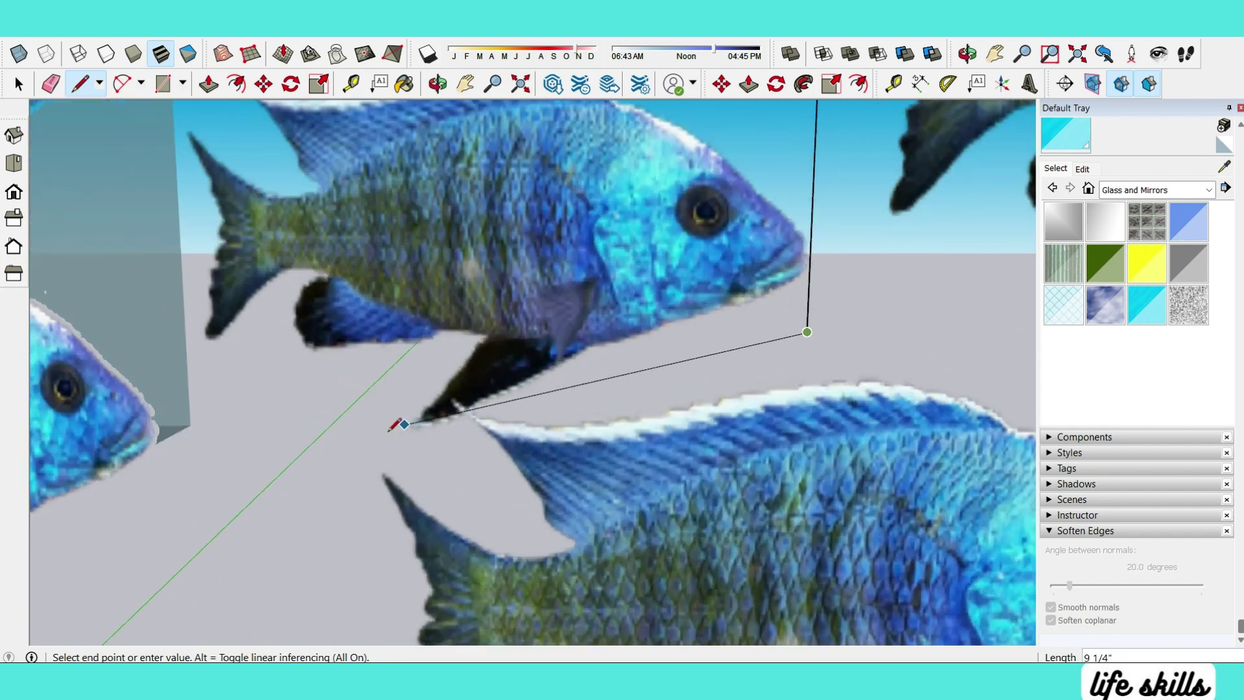
{"action": "left_click", "coordinate": [381, 442]}
{"action": "scroll", "coordinate": [386, 421], "scroll_direction": "down", "scroll_amount": 3}
{"action": "scroll", "coordinate": [379, 480], "scroll_direction": "down", "scroll_amount": 3}
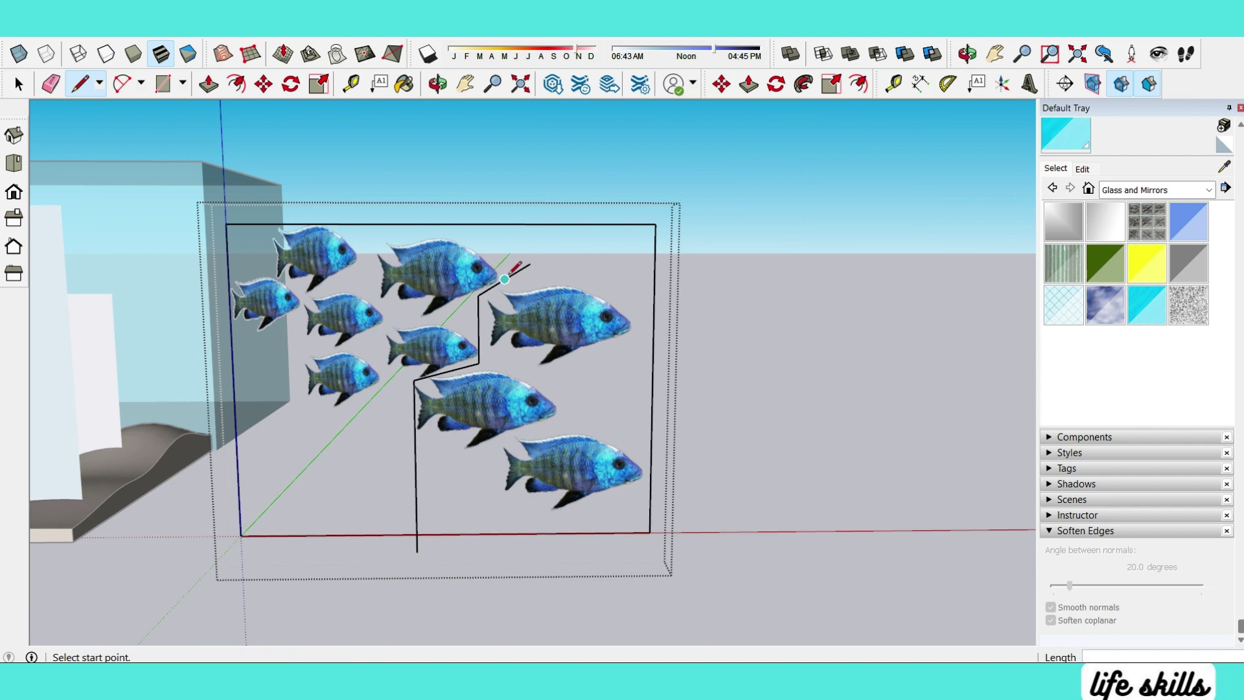
{"action": "scroll", "coordinate": [460, 507], "scroll_direction": "down", "scroll_amount": 1}
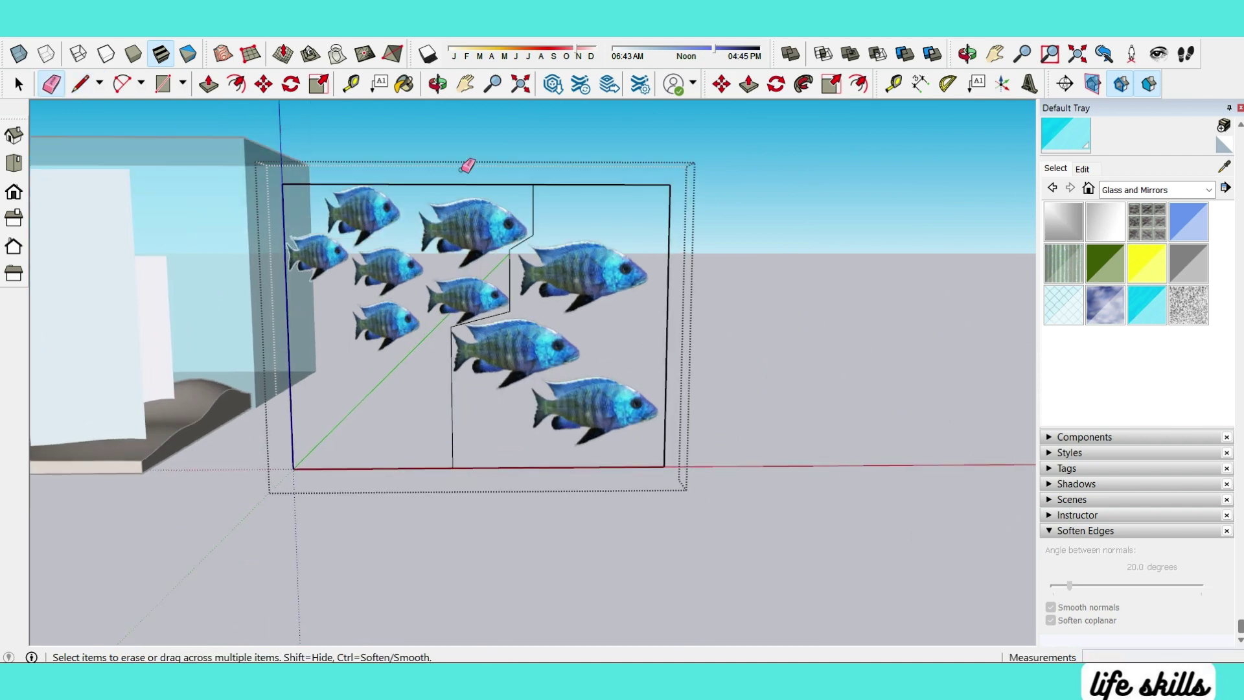
Step: Erase the left portion of the fish image and its edges
{"action": "left_click_drag", "start_coordinate": [467, 166], "coordinate": [289, 300]}
{"action": "key", "text": "space"}
{"action": "mouse_move", "coordinate": [289, 300]}
{"action": "middle_mouse_down"}
{"action": "mouse_move", "coordinate": [394, 457]}
{"action": "mouse_move", "coordinate": [557, 349]}
{"action": "mouse_move", "coordinate": [566, 251]}
{"action": "middle_mouse_up"}
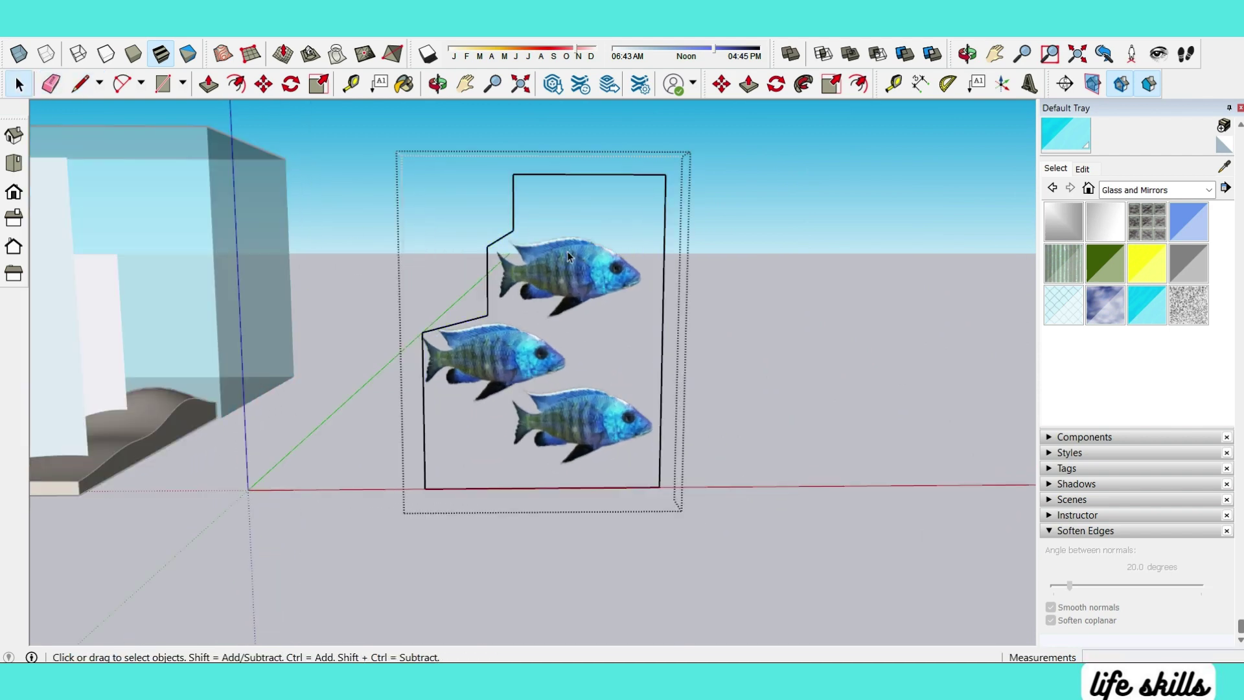
Step: Turn the three-fish cutout into a component, with axes along the frame's bottom edge
{"action": "right_click", "coordinate": [525, 284]}
{"action": "left_click", "coordinate": [577, 401]}
{"action": "right_click", "coordinate": [558, 296]}
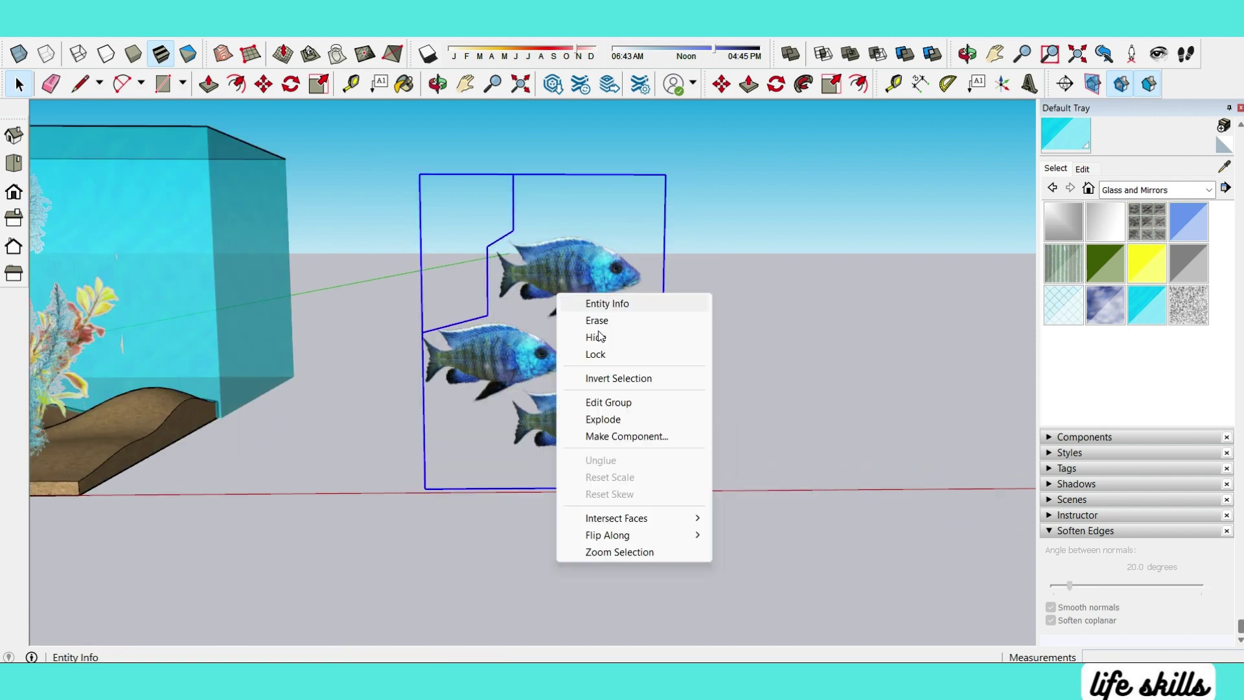
{"action": "left_click", "coordinate": [625, 437]}
{"action": "left_click", "coordinate": [603, 305]}
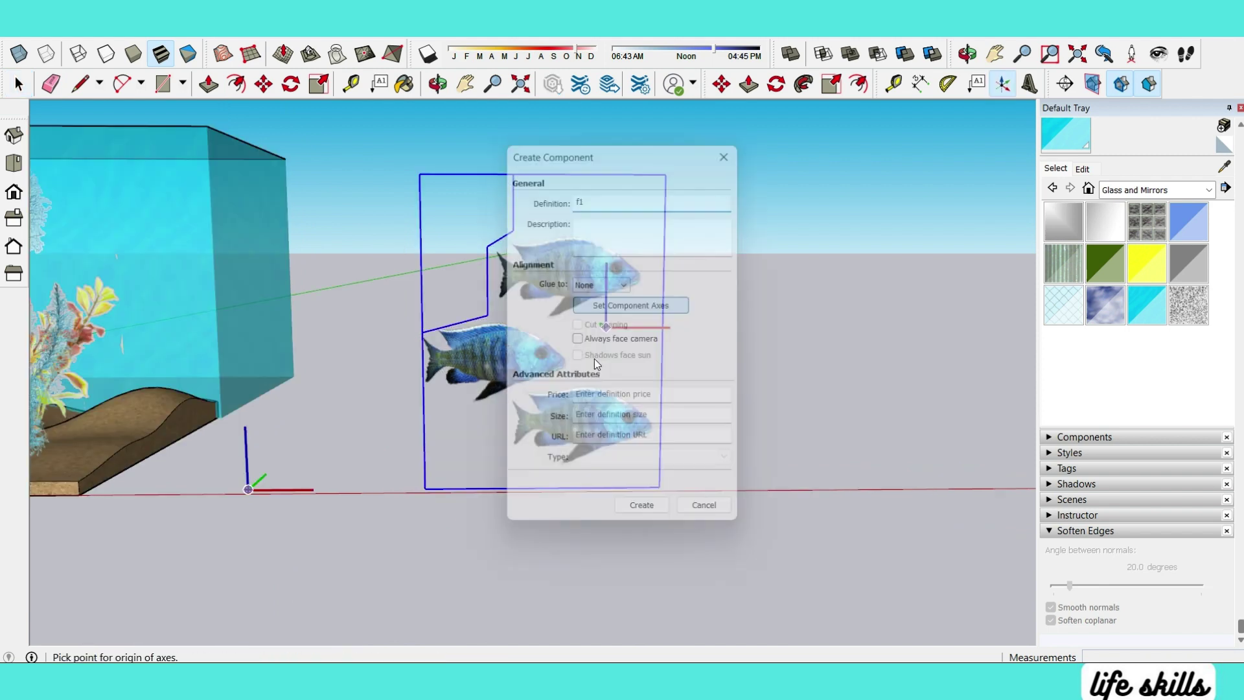
{"action": "left_click", "coordinate": [541, 490]}
{"action": "middle_click_drag", "start_coordinate": [540, 490], "coordinate": [487, 594]}
{"action": "left_click", "coordinate": [526, 454]}
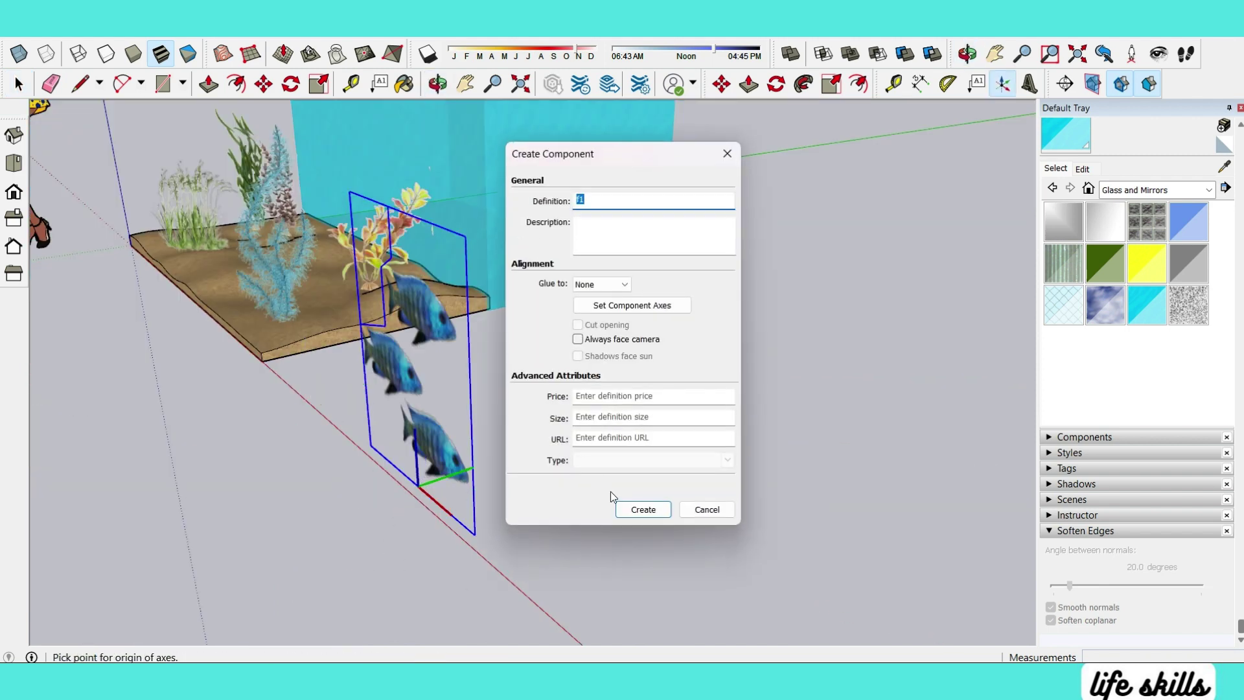
{"action": "left_click", "coordinate": [643, 509]}
Step: Move the three-fish component inside the aquarium, above the sand
{"action": "middle_click_drag", "start_coordinate": [589, 469], "coordinate": [712, 341]}
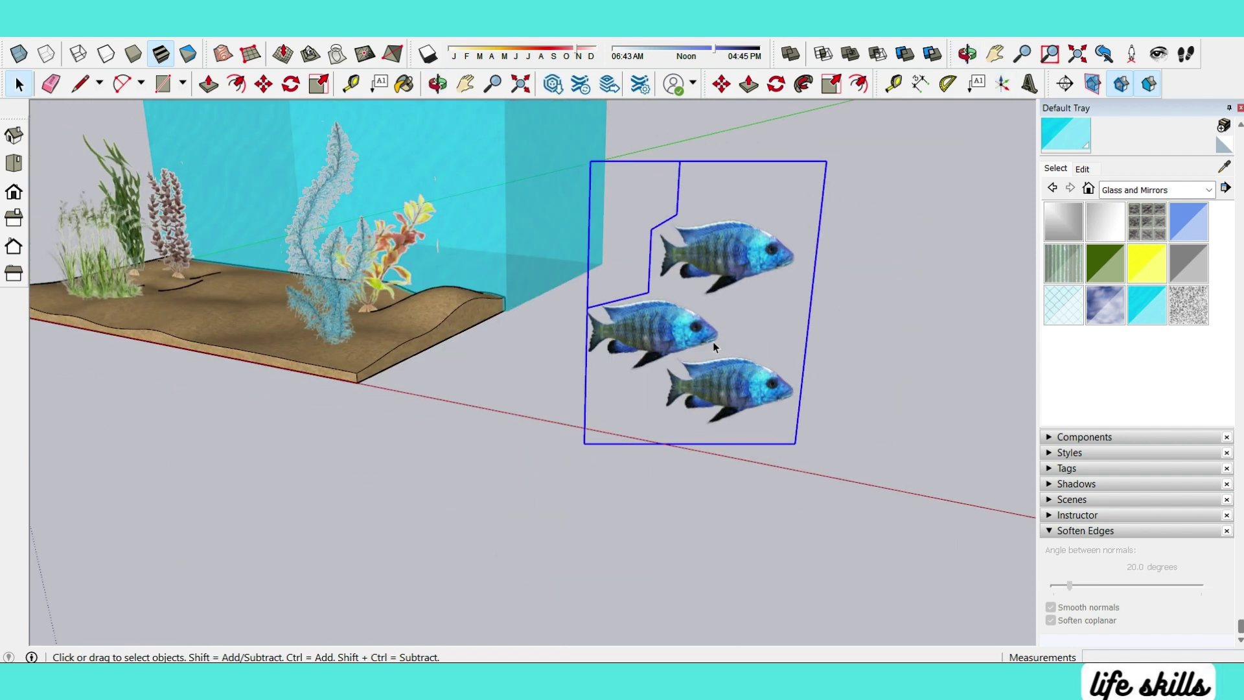
{"action": "key", "text": "e"}
{"action": "key", "text": "space"}
{"action": "scroll", "coordinate": [619, 312], "scroll_direction": "down", "scroll_amount": 5}
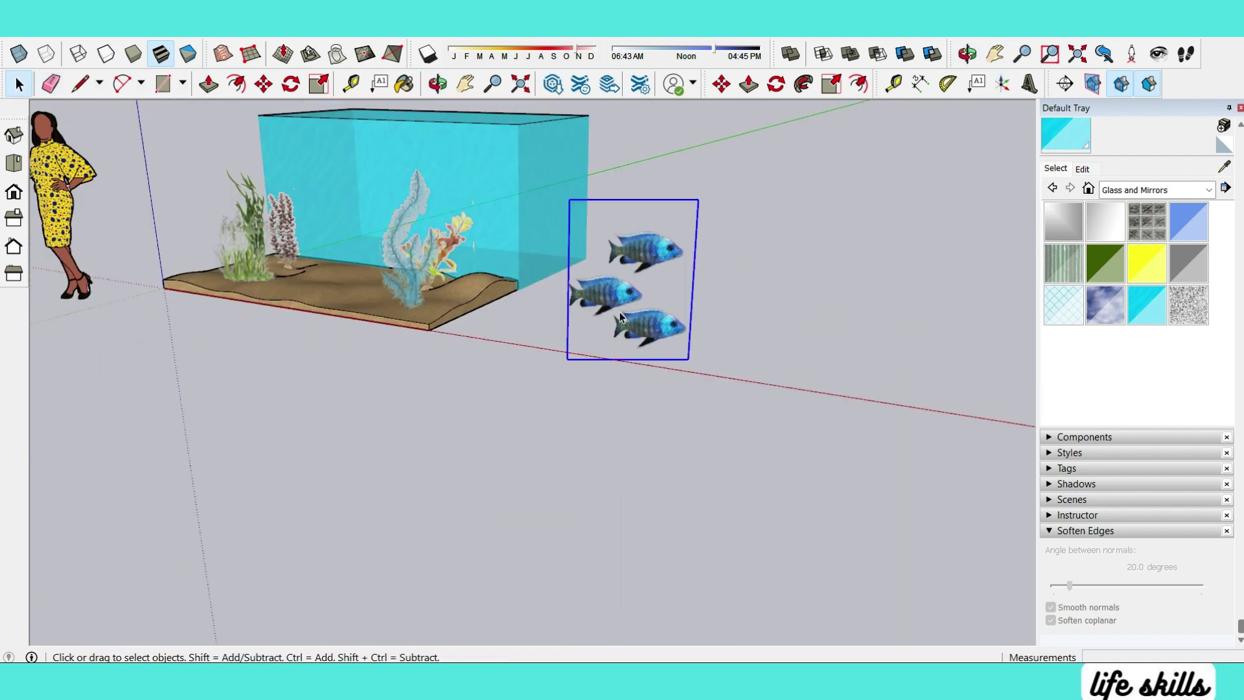
{"action": "middle_click_drag", "start_coordinate": [772, 363], "coordinate": [800, 405]}
{"action": "key", "text": "m"}
{"action": "scroll", "coordinate": [526, 369], "scroll_direction": "up", "scroll_amount": 5}
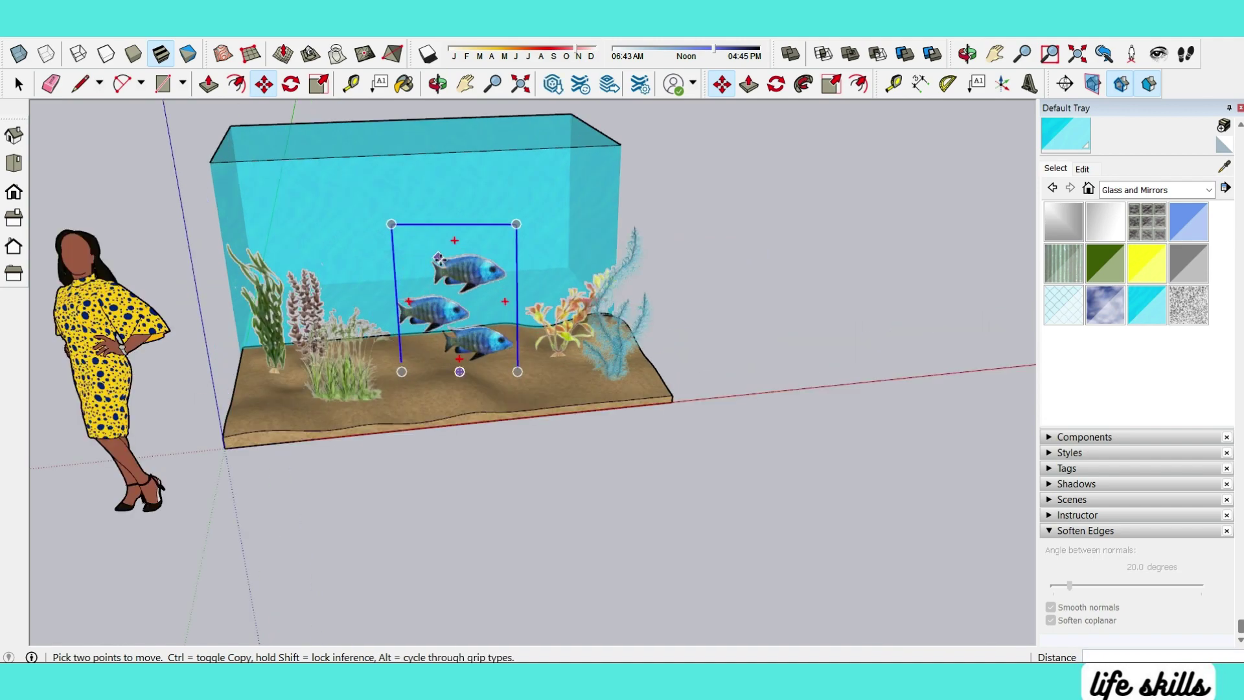
{"action": "key", "text": "s"}
{"action": "left_click", "coordinate": [444, 203]}
{"action": "key", "text": "Escape"}
{"action": "key", "text": "o"}
{"action": "key", "text": "space"}
{"action": "scroll", "coordinate": [633, 495], "scroll_direction": "down", "scroll_amount": 3}
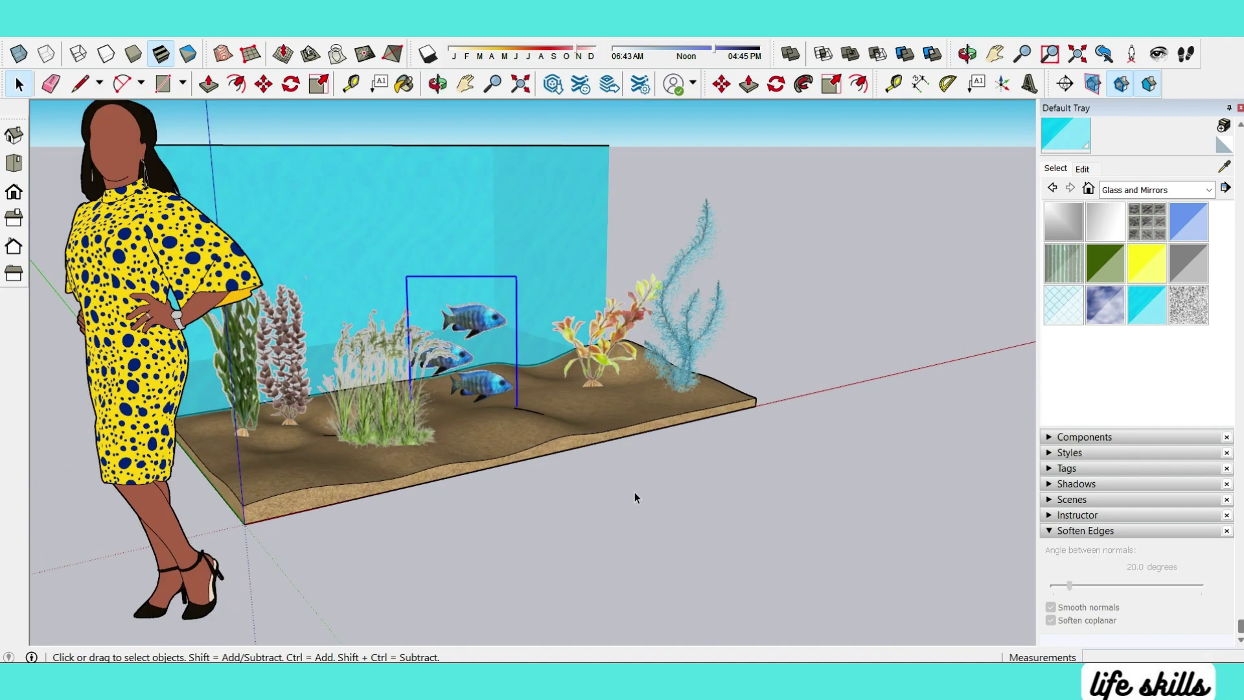
{"action": "key", "text": "m"}
{"action": "key", "text": "o"}
Step: Place the imported six-fish image flat on the ground beside the tank
{"action": "left_click_drag", "start_coordinate": [430, 438], "coordinate": [503, 457]}
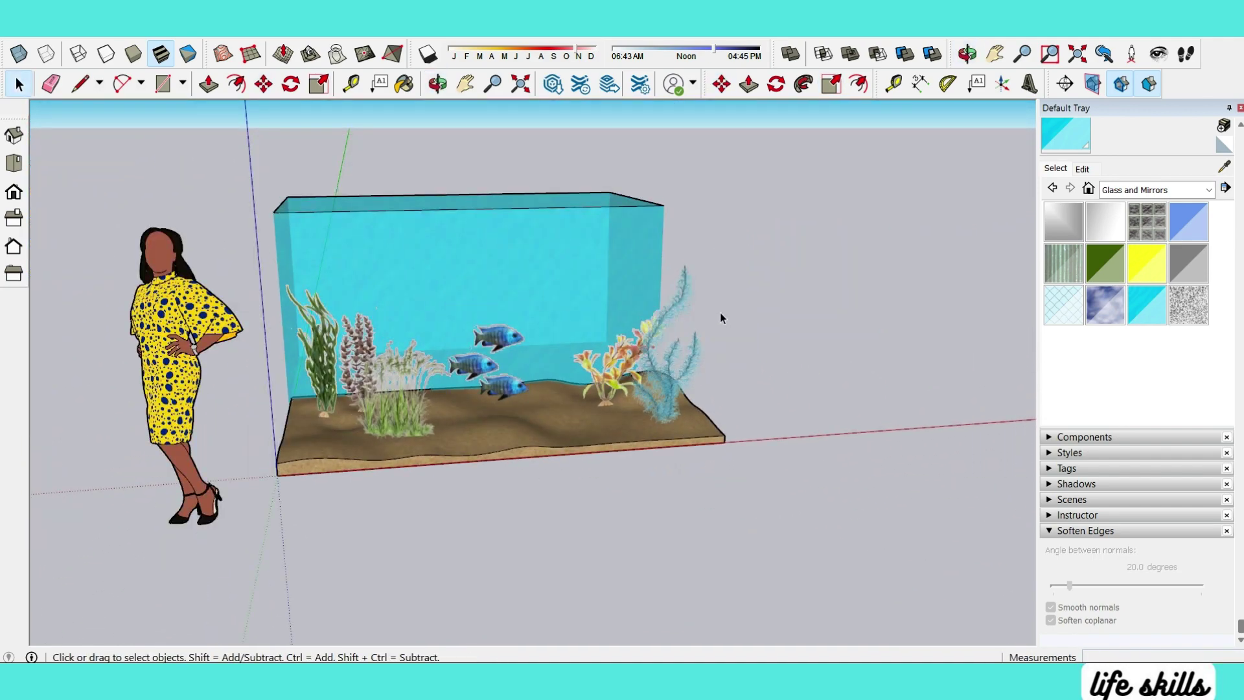
{"action": "scroll", "coordinate": [824, 370], "scroll_direction": "down", "scroll_amount": 3}
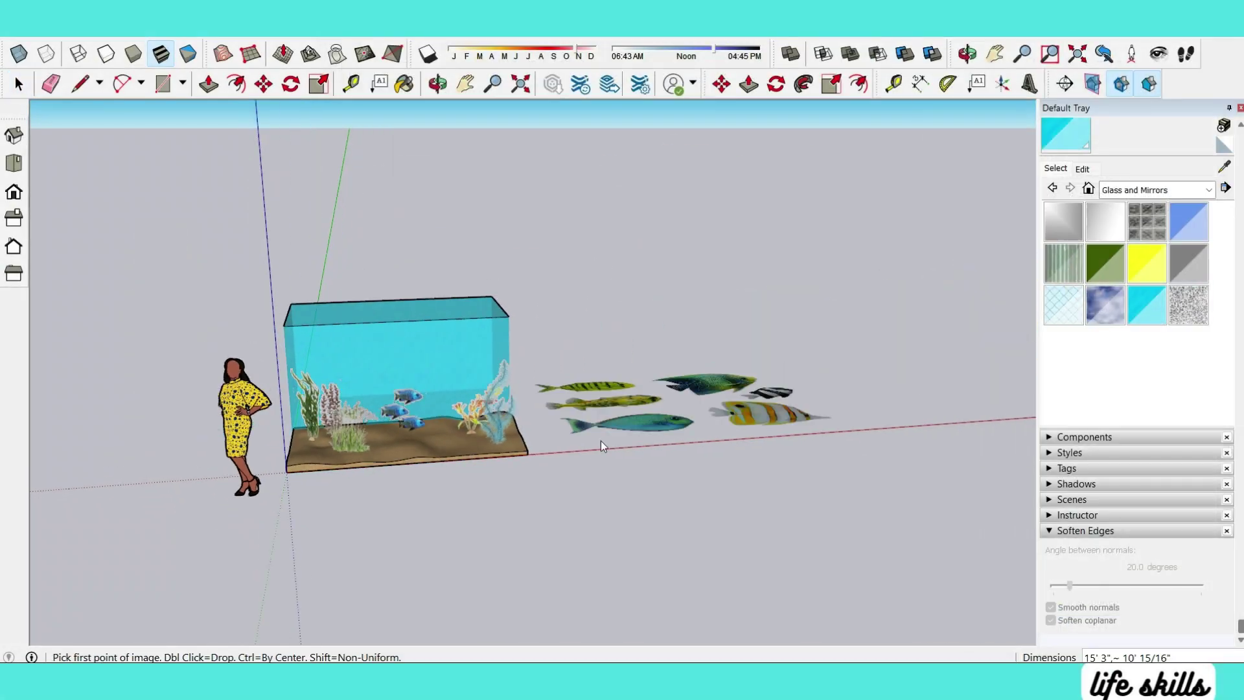
{"action": "left_click", "coordinate": [600, 441]}
{"action": "left_click", "coordinate": [714, 437]}
{"action": "scroll", "coordinate": [758, 415], "scroll_direction": "up", "scroll_amount": 4}
Step: Rotate the six-fish image upright and explode it into editable geometry
{"action": "key", "text": "q"}
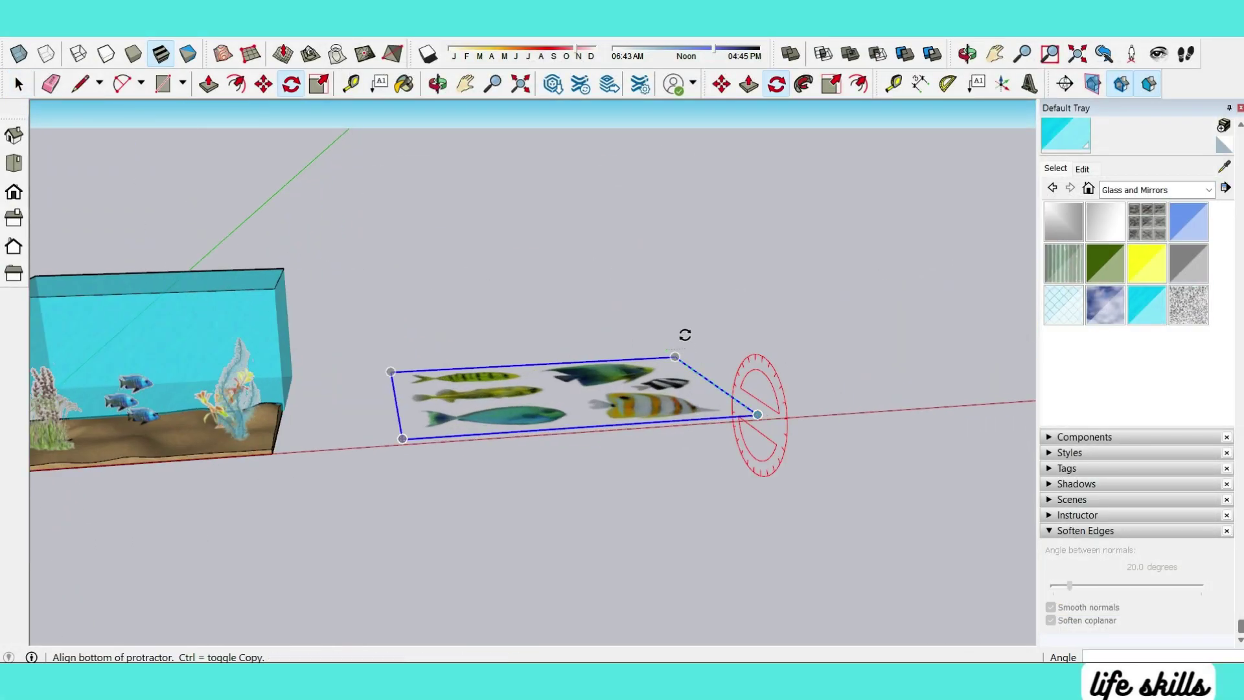
{"action": "left_click", "coordinate": [726, 214]}
{"action": "key", "text": "space"}
{"action": "right_click", "coordinate": [586, 280]}
{"action": "left_click", "coordinate": [622, 370]}
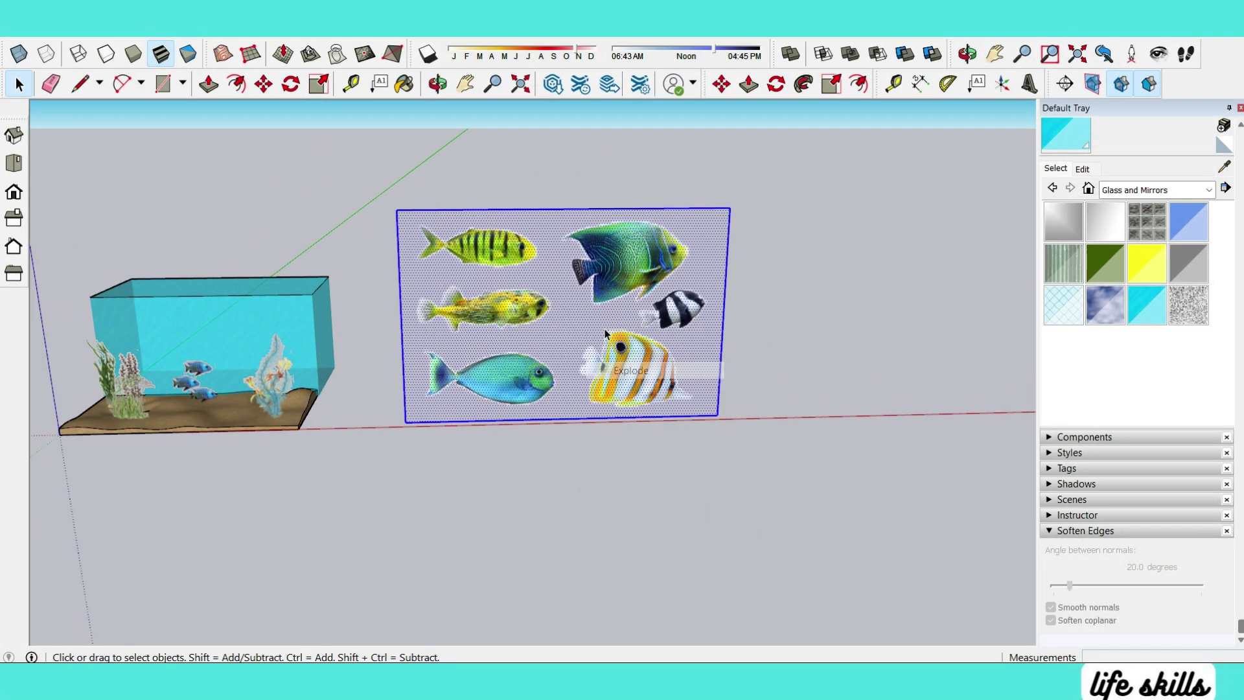
Step: Make the exploded six-fish image a component named f2, with its axes set
{"action": "right_click", "coordinate": [581, 293]}
{"action": "left_click", "coordinate": [622, 513]}
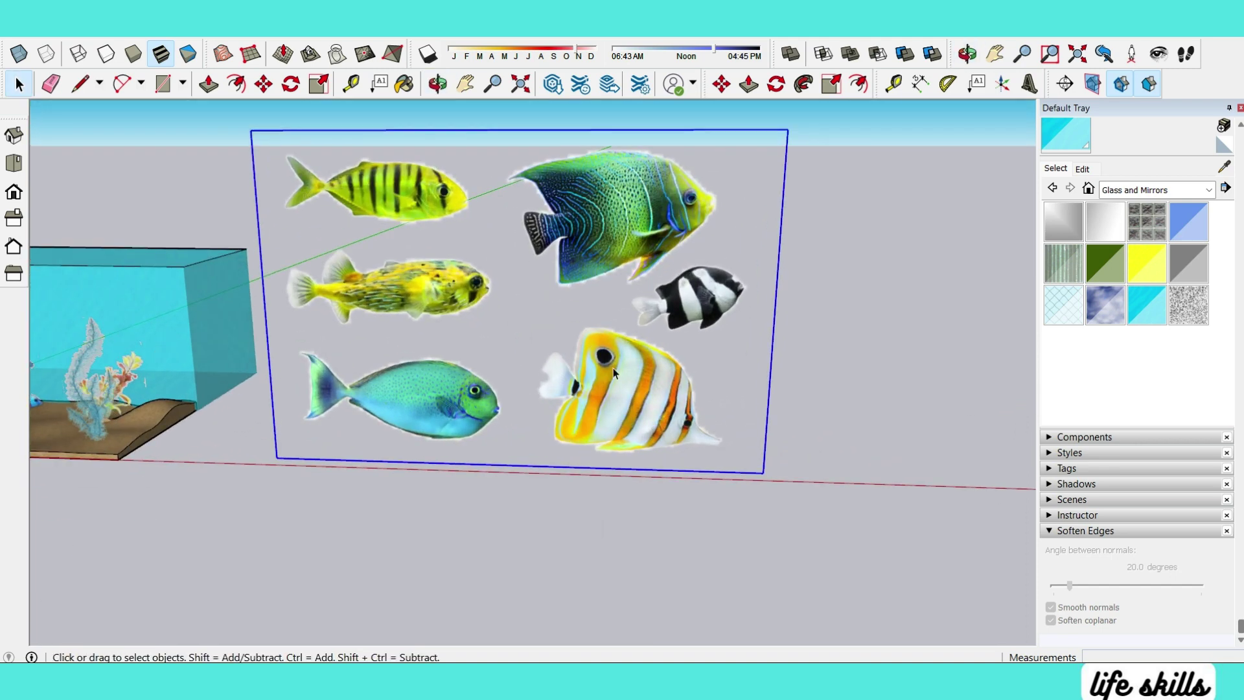
{"action": "right_click", "coordinate": [496, 329]}
{"action": "left_click", "coordinate": [570, 473]}
{"action": "type", "text": "f2"}
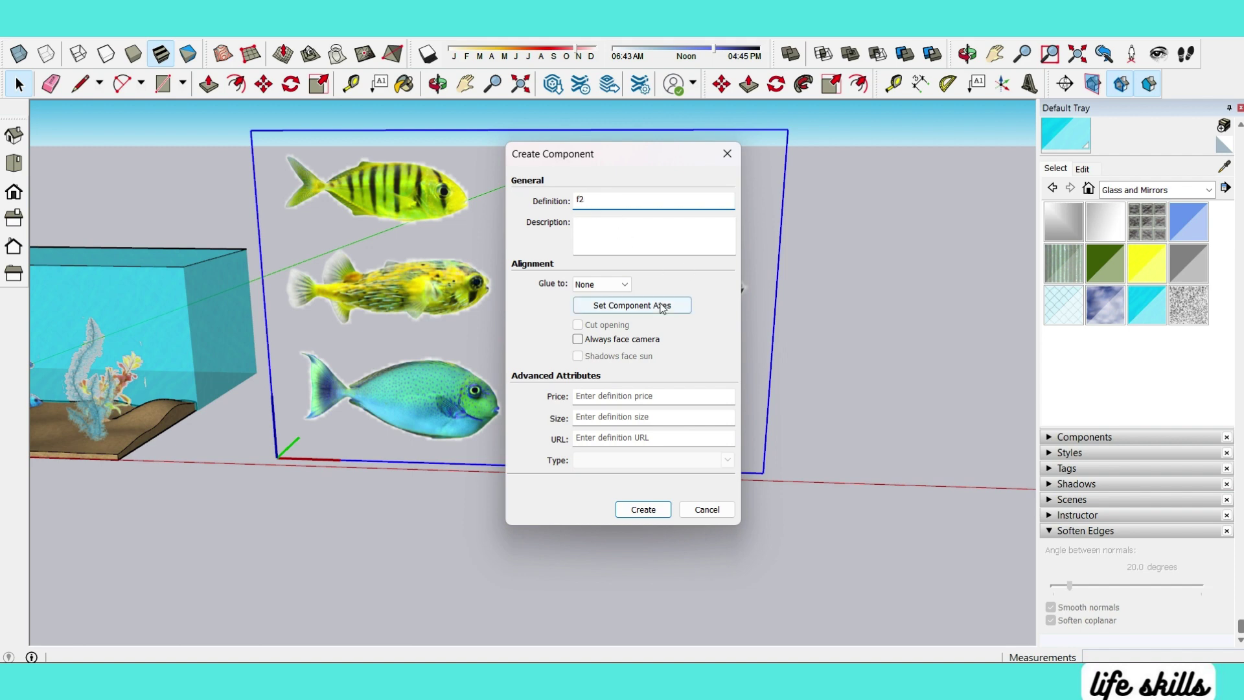
{"action": "left_click", "coordinate": [632, 305]}
{"action": "left_click", "coordinate": [521, 435]}
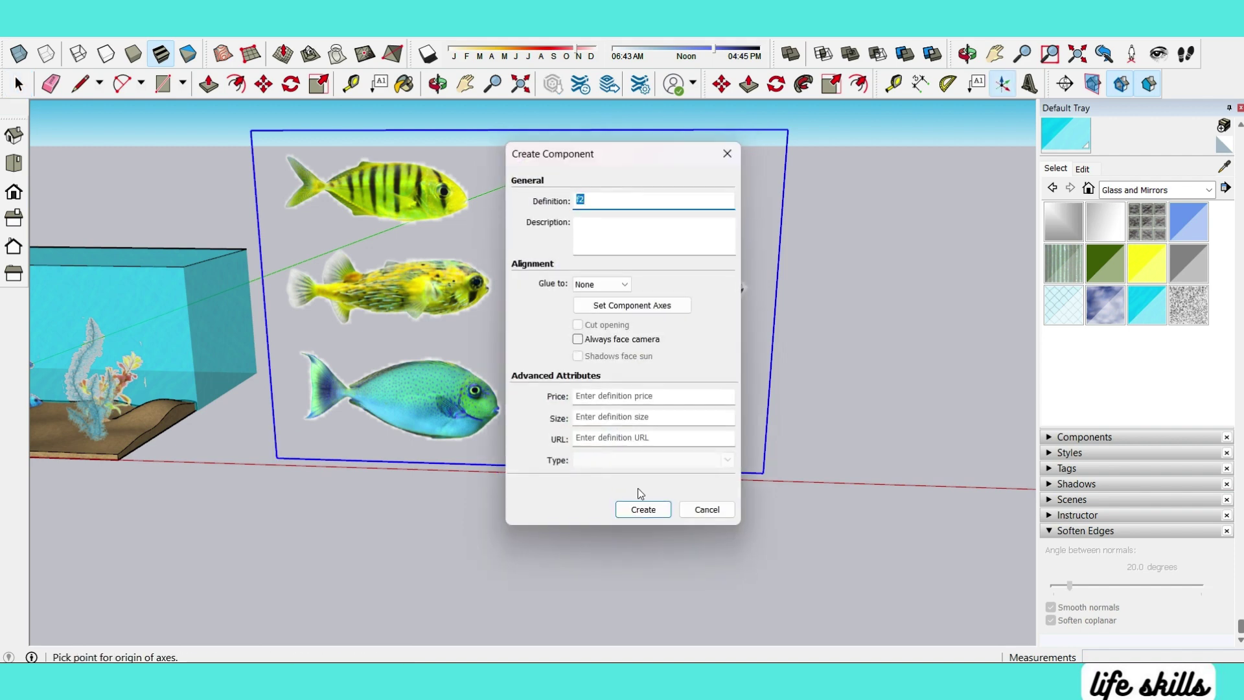
{"action": "left_click", "coordinate": [638, 502]}
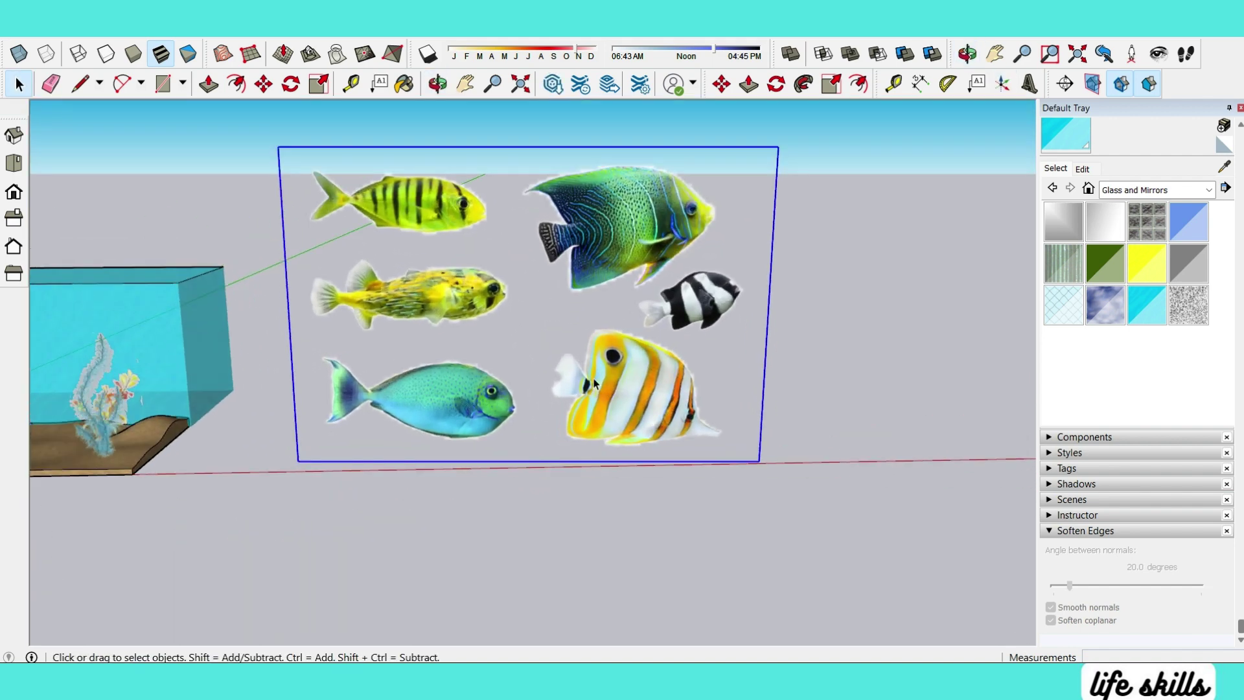
Step: Place copies of the six-fish panel to the right, viewed from the front
{"action": "scroll", "coordinate": [425, 386], "scroll_direction": "down", "scroll_amount": 3}
{"action": "left_click", "coordinate": [749, 369]}
{"action": "key", "text": "ctrl"}
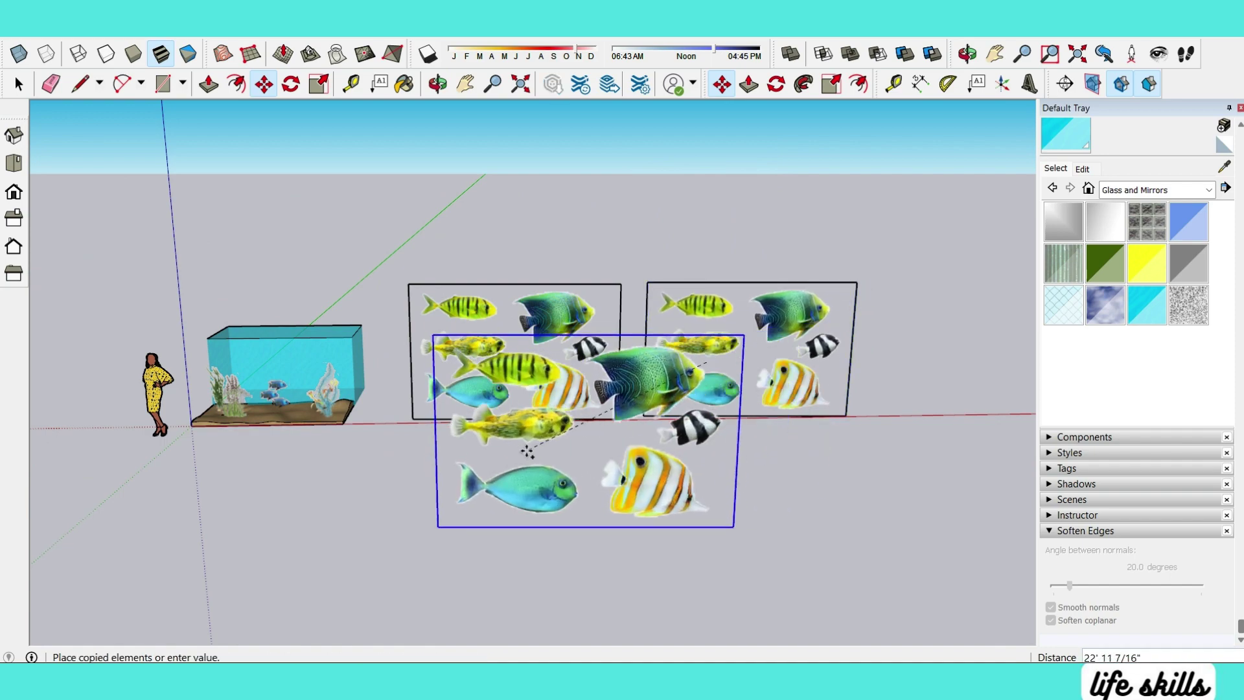
{"action": "scroll", "coordinate": [527, 444], "scroll_direction": "up", "scroll_amount": 3}
{"action": "key", "text": "space"}
{"action": "scroll", "coordinate": [615, 438], "scroll_direction": "up", "scroll_amount": 3}
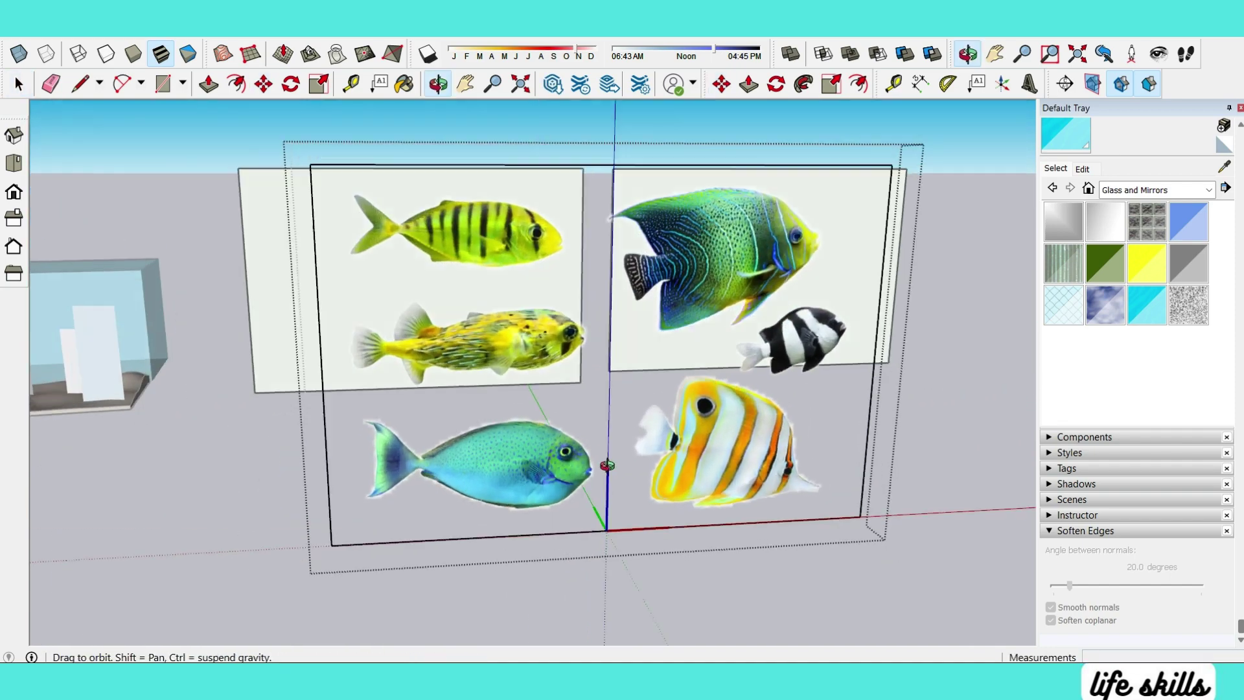
{"action": "mouse_move", "coordinate": [615, 438]}
{"action": "middle_mouse_down"}
{"action": "mouse_move", "coordinate": [358, 377]}
{"action": "mouse_move", "coordinate": [776, 348]}
{"action": "middle_mouse_up"}
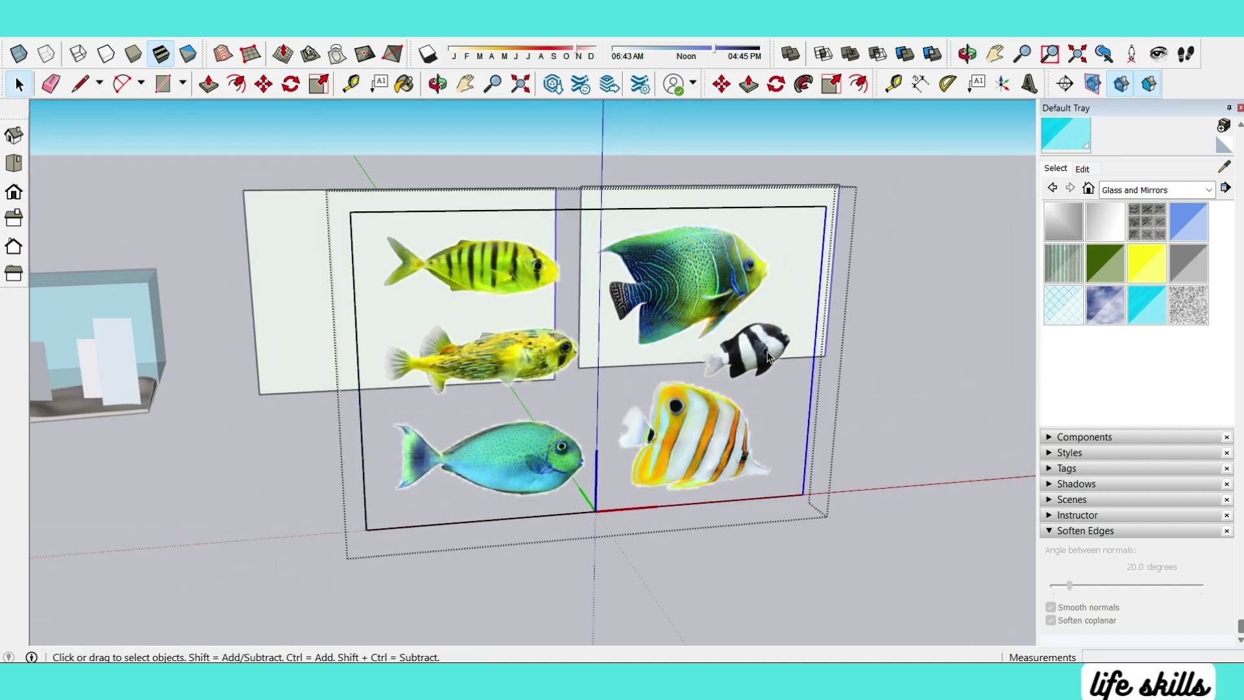
{"action": "left_click", "coordinate": [609, 381]}
{"action": "key", "text": "space"}
Step: Make one copy unique and crop it to the blue-green fish by moving its right and top edges
{"action": "right_click", "coordinate": [591, 314]}
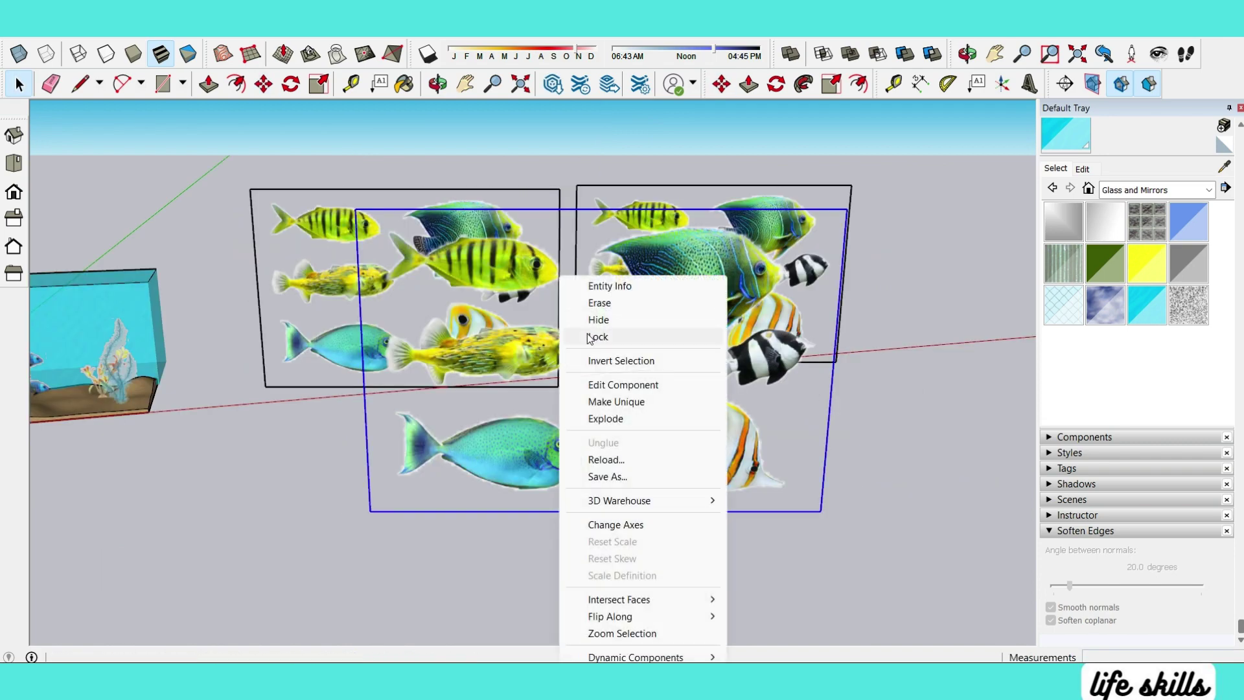
{"action": "left_click", "coordinate": [599, 400]}
{"action": "key", "text": "m"}
{"action": "left_click", "coordinate": [825, 402]}
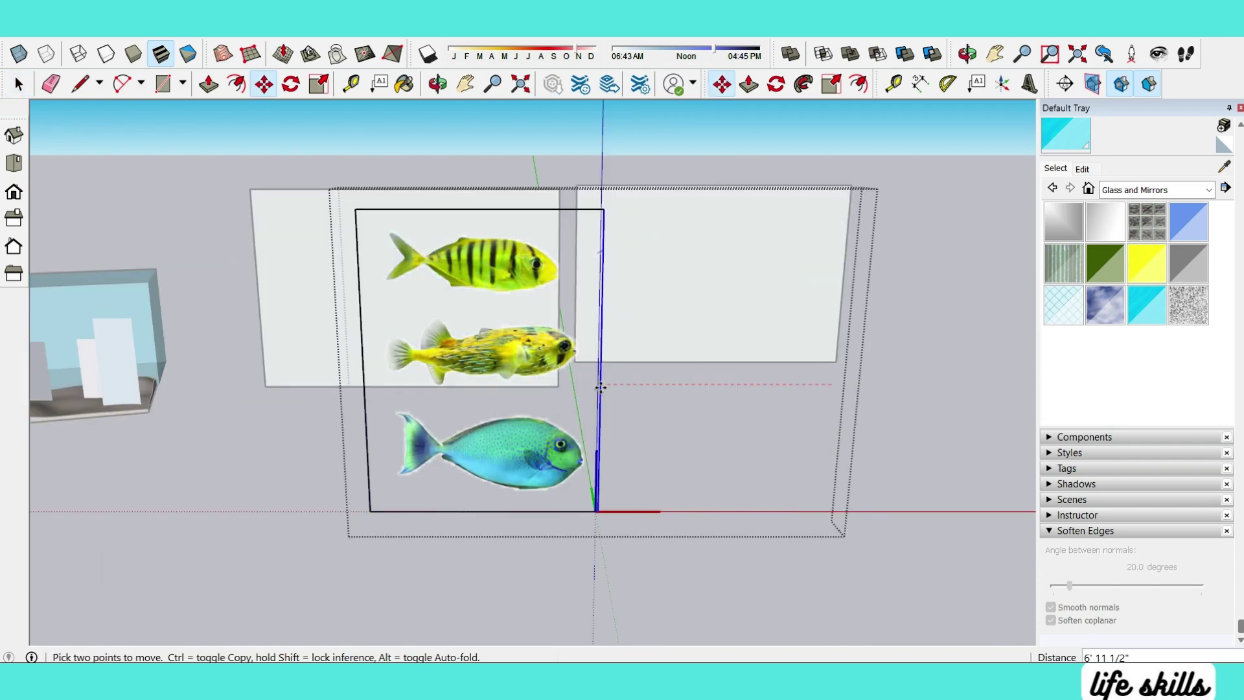
{"action": "left_click", "coordinate": [520, 230]}
{"action": "left_click", "coordinate": [539, 209]}
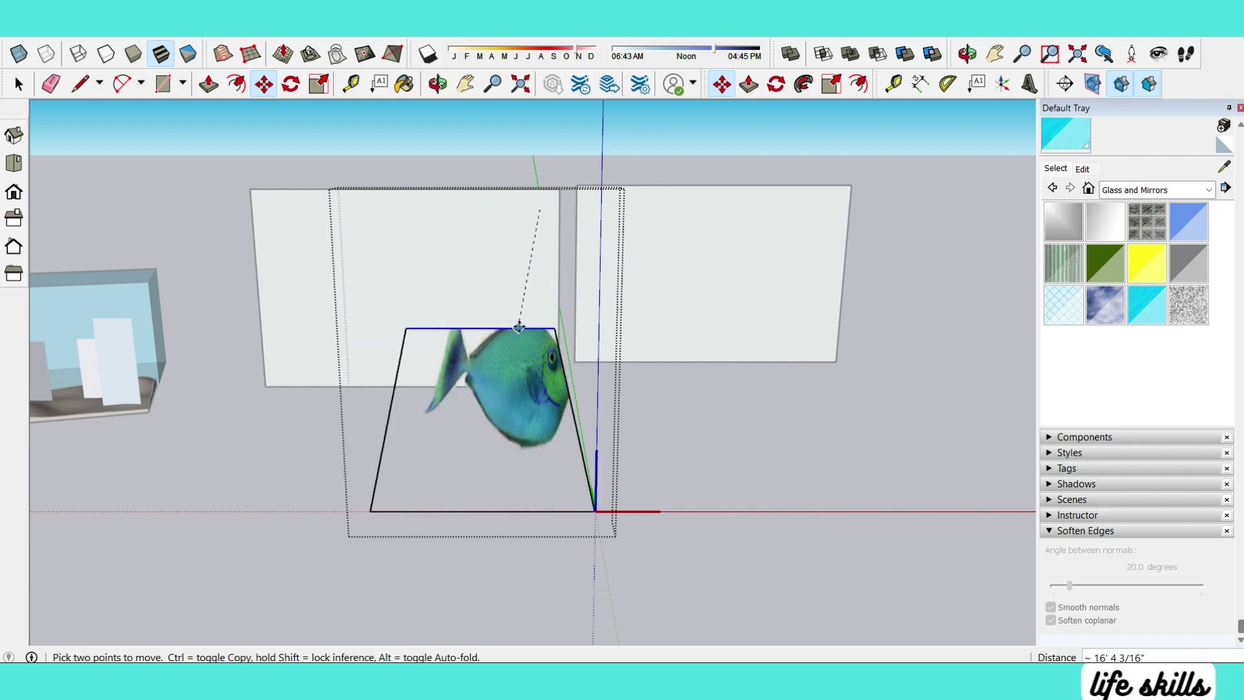
{"action": "left_click", "coordinate": [538, 396]}
{"action": "key", "text": "space"}
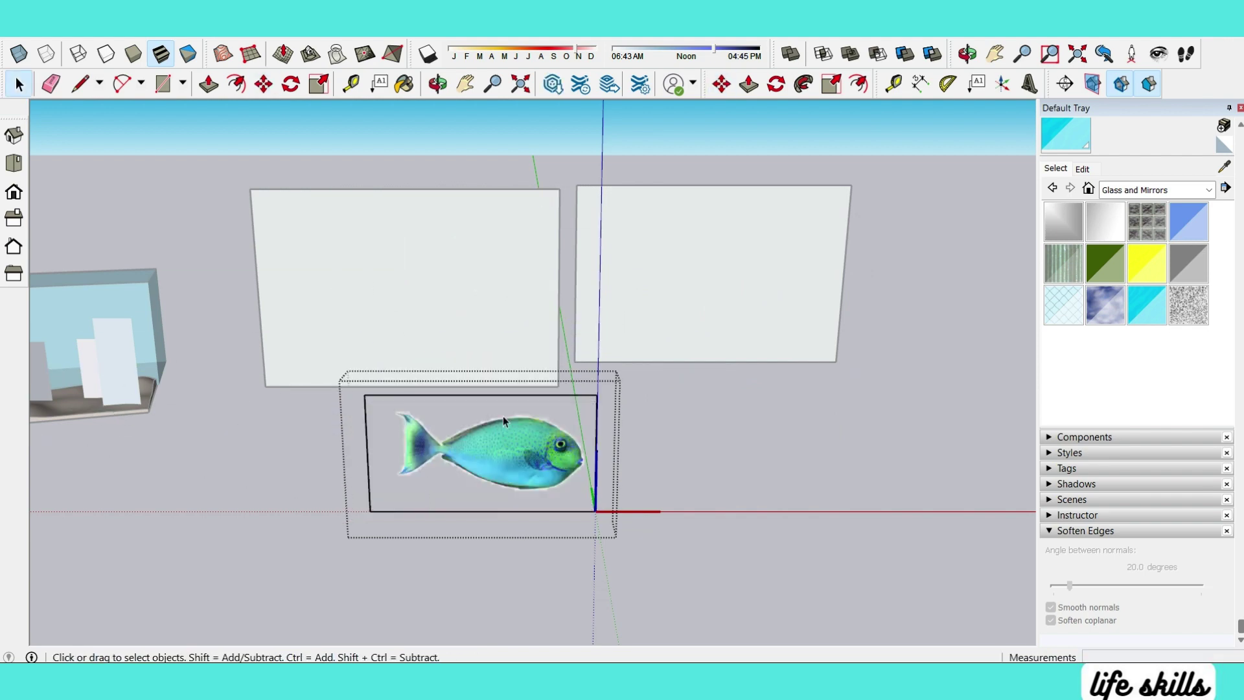
{"action": "left_click", "coordinate": [504, 421]}
{"action": "key", "text": "m"}
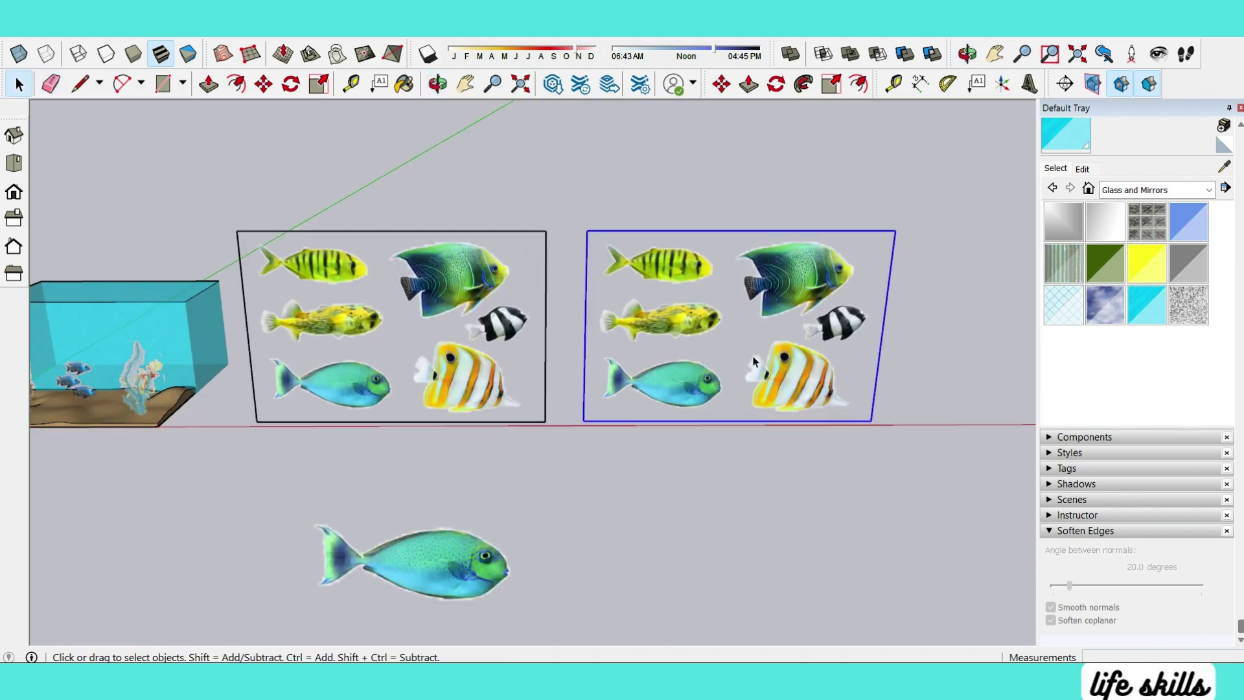
Step: Crop another panel to the yellow striped fish by raising its bottom edge and trimming its right edge
{"action": "right_click", "coordinate": [714, 277]}
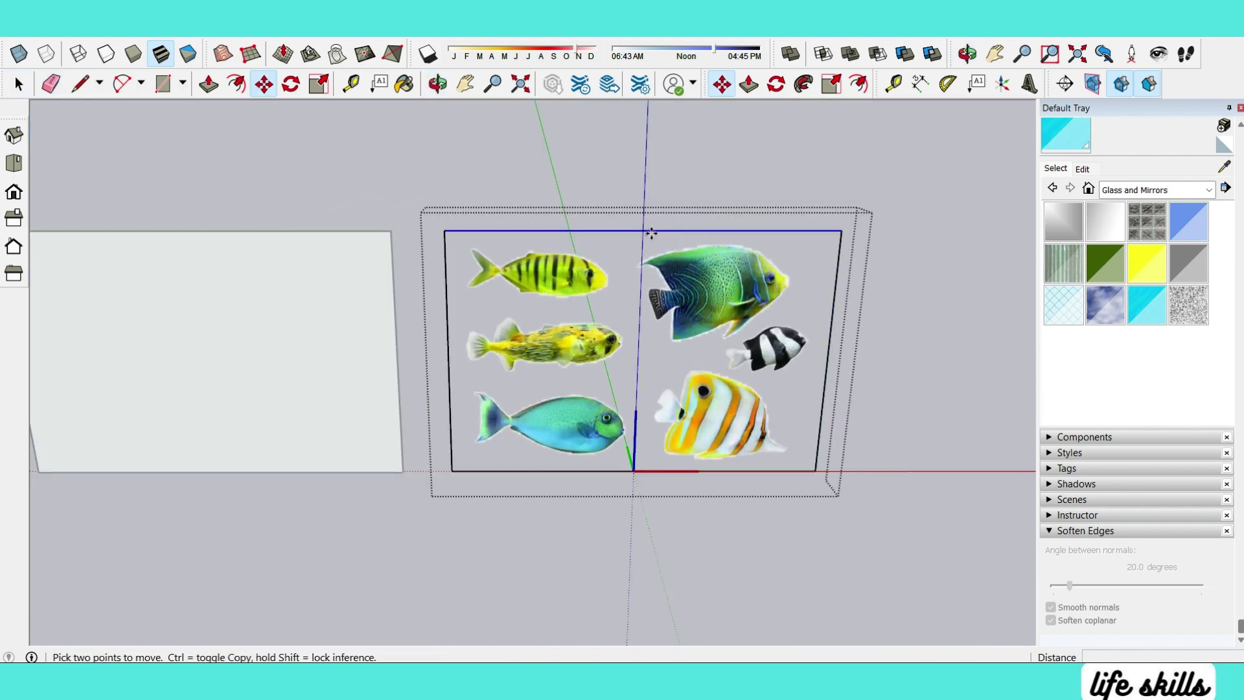
{"action": "left_click", "coordinate": [660, 470]}
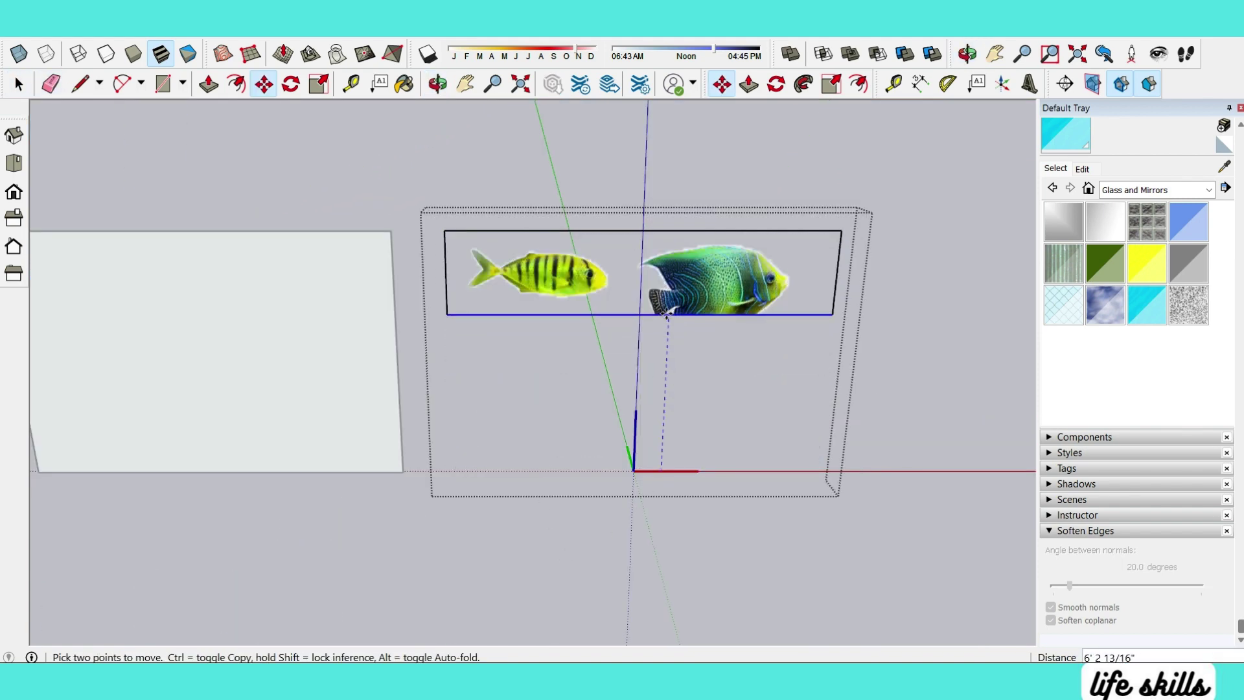
{"action": "left_click", "coordinate": [625, 255]}
{"action": "key", "text": "space"}
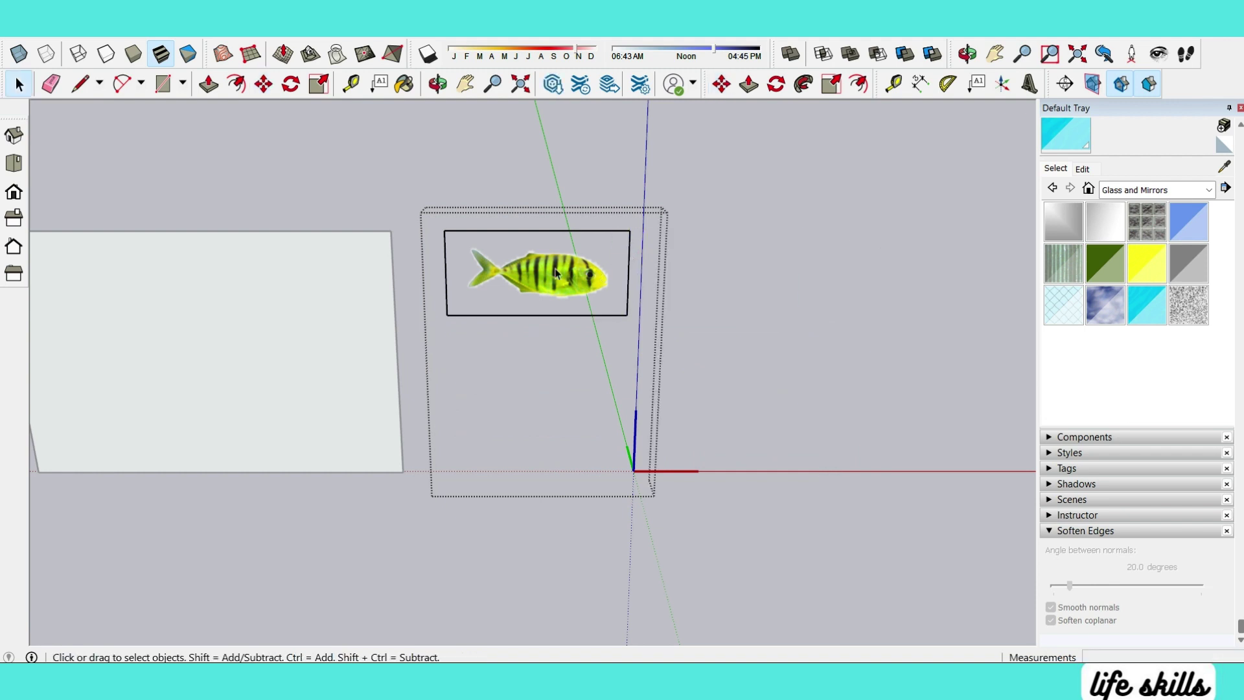
{"action": "double_click", "coordinate": [537, 279]}
{"action": "key", "text": "m"}
{"action": "left_click", "coordinate": [625, 315]}
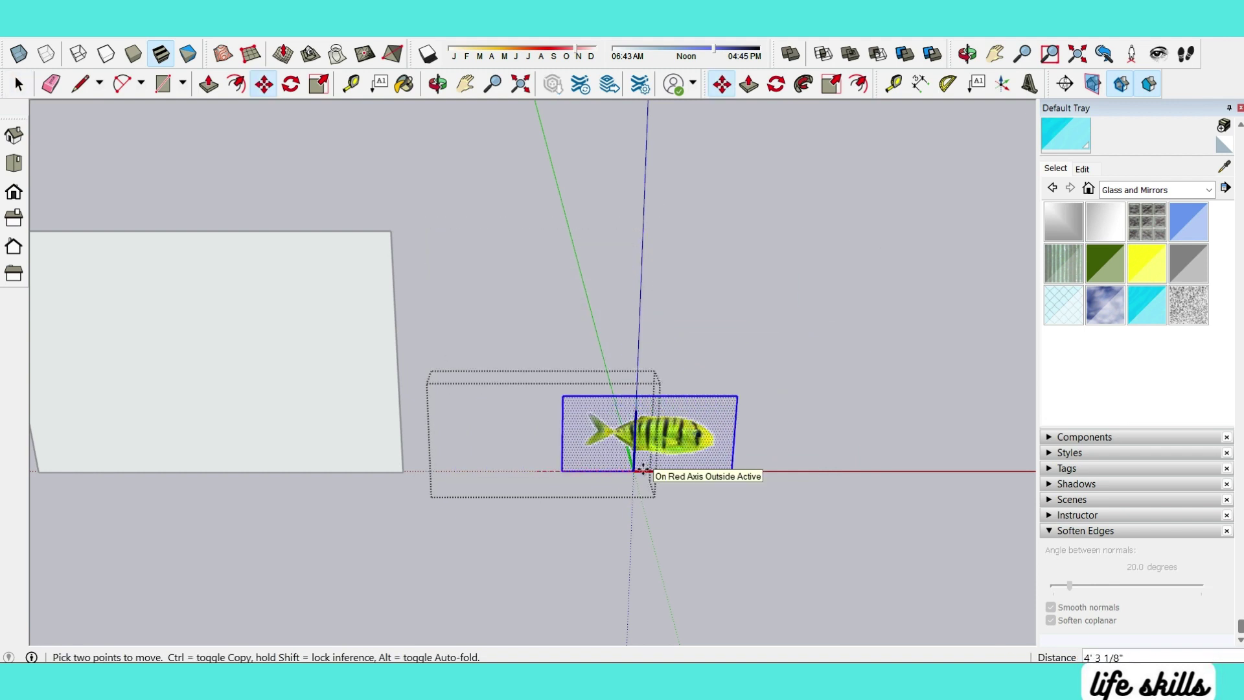
{"action": "left_click", "coordinate": [636, 470]}
{"action": "key", "text": "space"}
{"action": "scroll", "coordinate": [668, 447], "scroll_direction": "up", "scroll_amount": 3}
{"action": "key", "text": "space"}
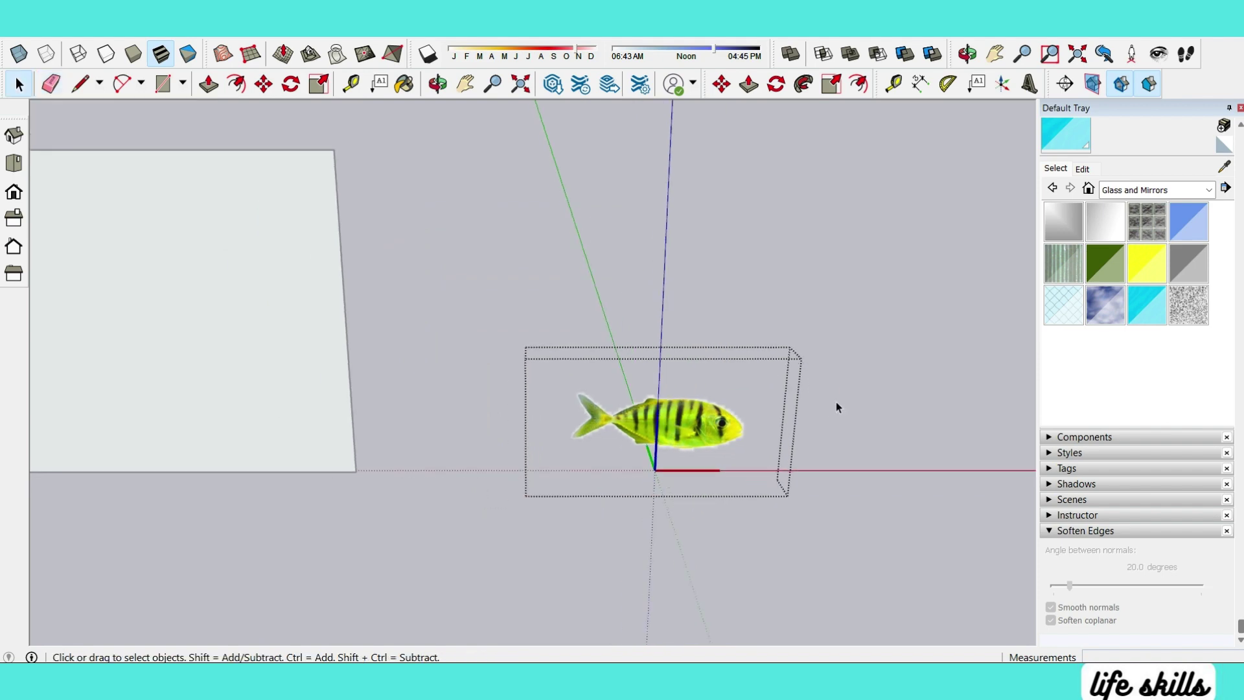
{"action": "scroll", "coordinate": [836, 408], "scroll_direction": "down", "scroll_amount": 5}
Step: Copy the fish panel to the right, make the copy unique, and open it for editing
{"action": "key", "text": "m"}
{"action": "left_click", "coordinate": [450, 364]}
{"action": "left_click", "coordinate": [745, 363]}
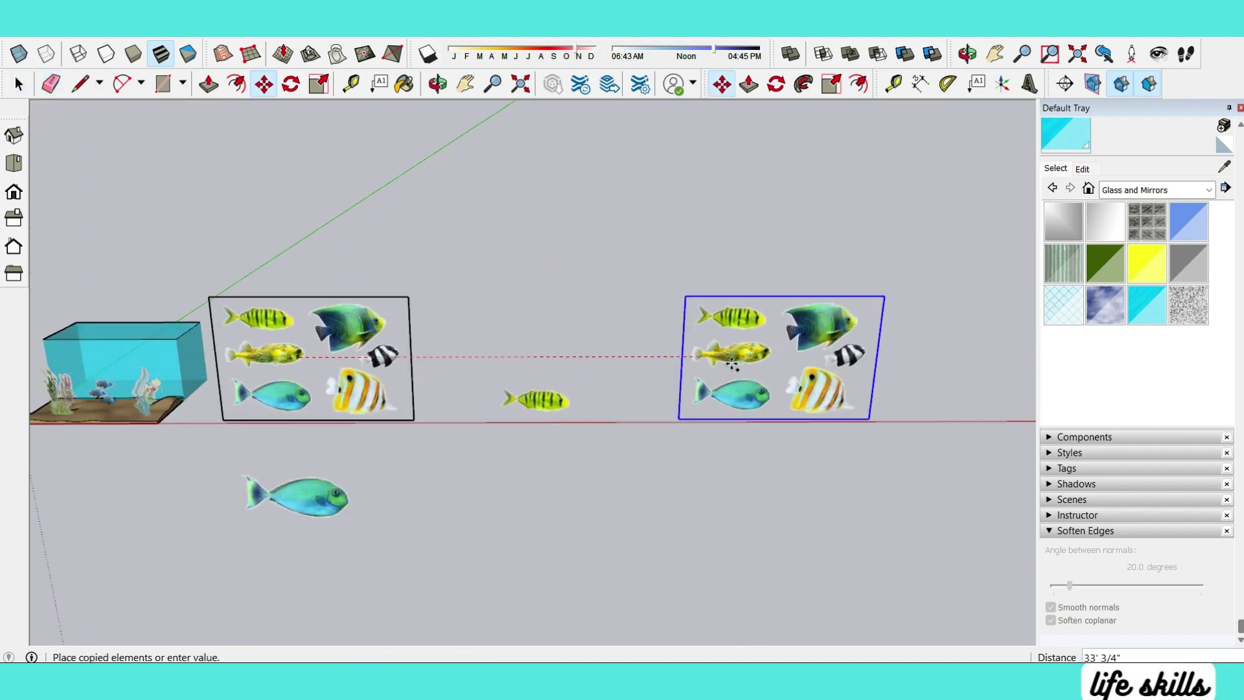
{"action": "key", "text": "space"}
{"action": "right_click", "coordinate": [667, 357]}
{"action": "left_click", "coordinate": [742, 401]}
{"action": "scroll", "coordinate": [761, 364], "scroll_direction": "up", "scroll_amount": 4}
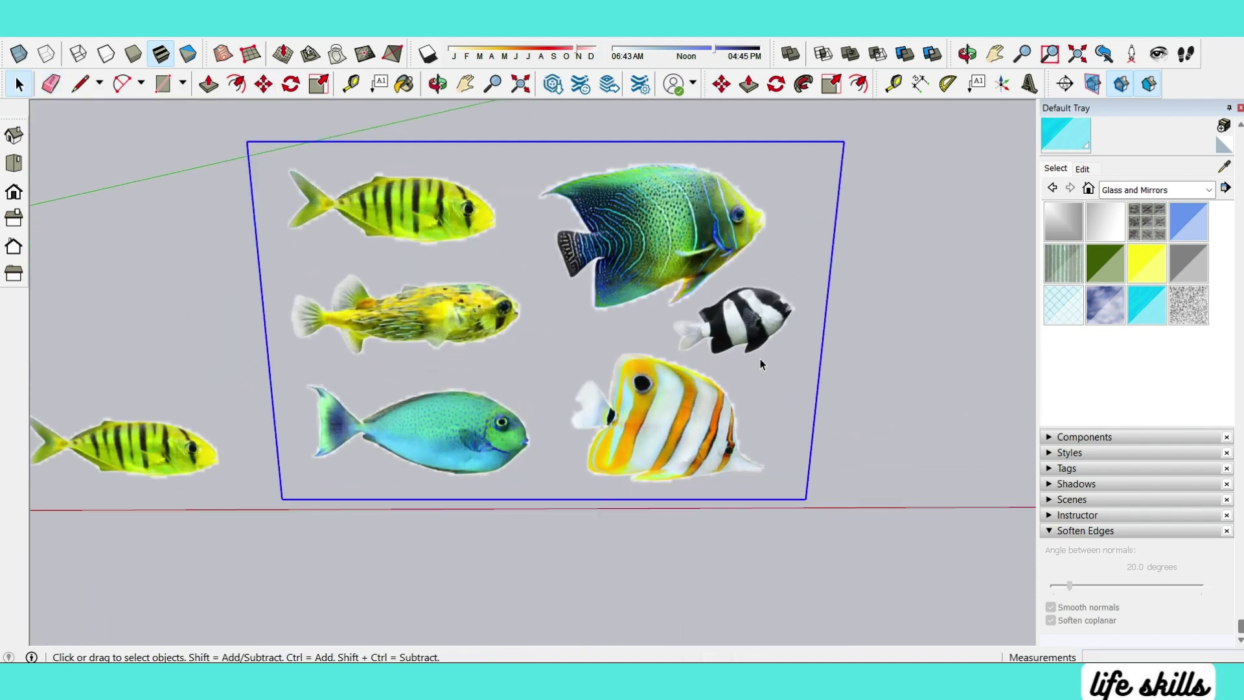
{"action": "double_click", "coordinate": [724, 375]}
{"action": "scroll", "coordinate": [602, 322], "scroll_direction": "up", "scroll_amount": 2}
Step: Cut out the butterfly fish with a line, erase the surrounding edges, and shift it left
{"action": "key", "text": "l"}
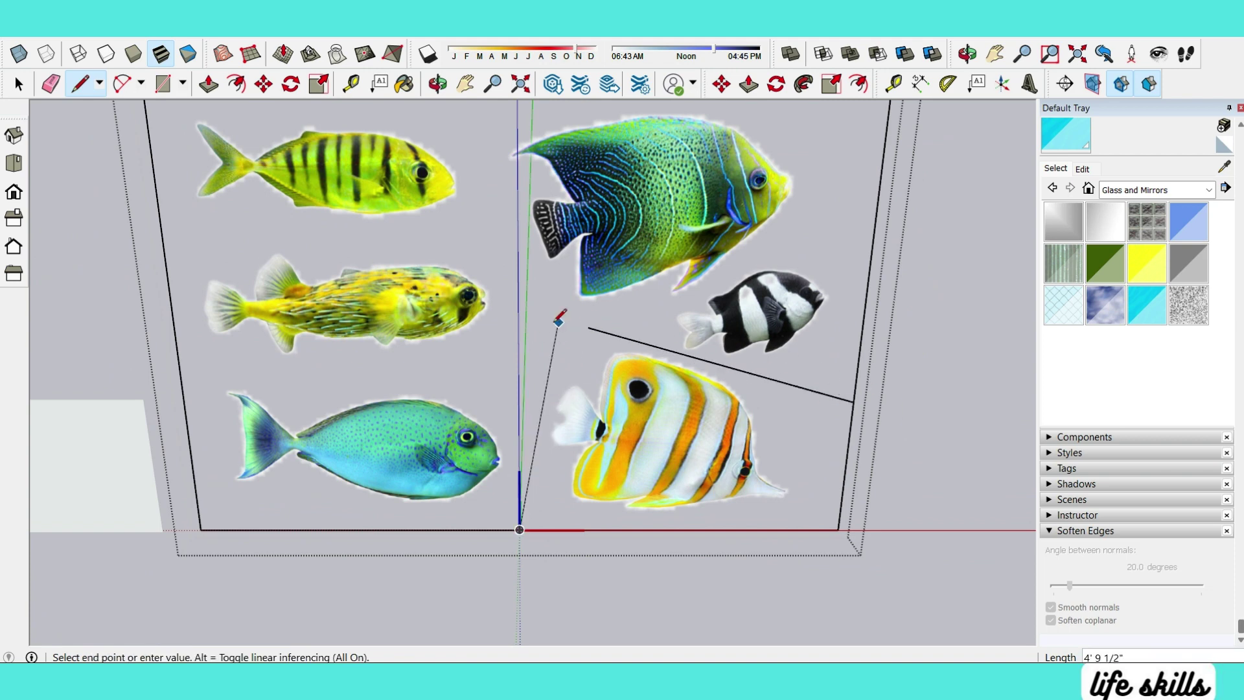
{"action": "left_click", "coordinate": [518, 327]}
{"action": "key", "text": "e"}
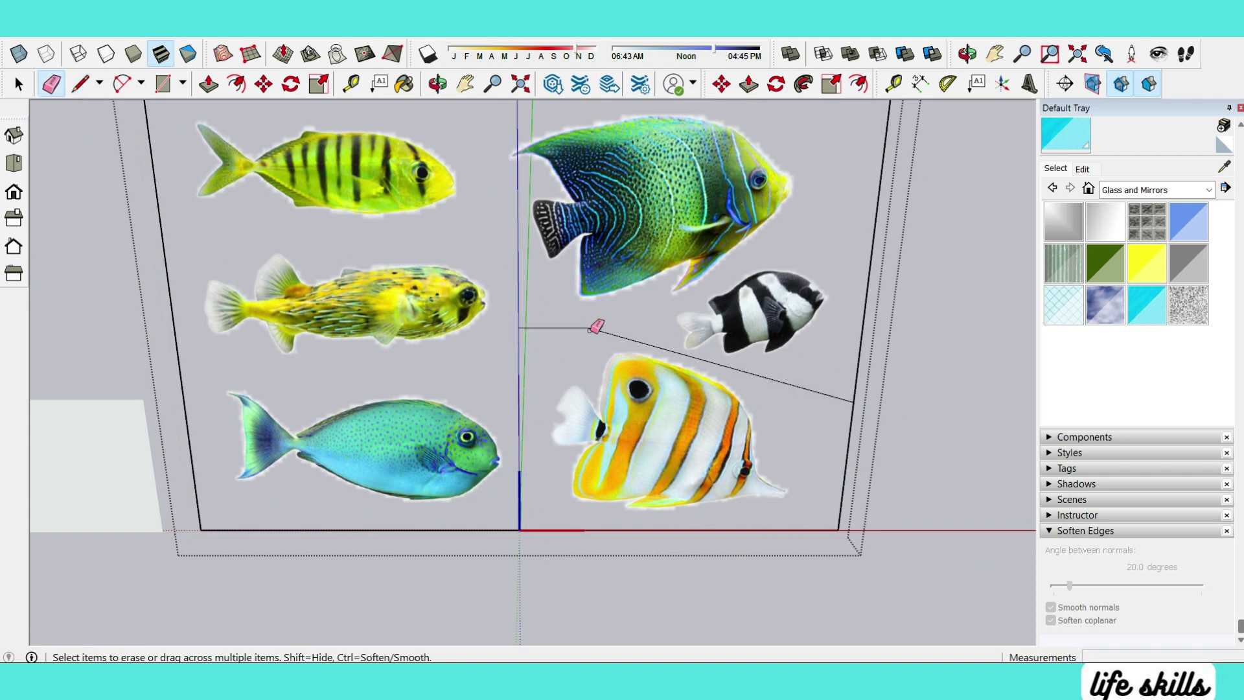
{"action": "scroll", "coordinate": [596, 325], "scroll_direction": "down", "scroll_amount": 3}
{"action": "left_click_drag", "start_coordinate": [734, 204], "coordinate": [449, 450]}
{"action": "left_click", "coordinate": [390, 345]}
{"action": "key", "text": "space"}
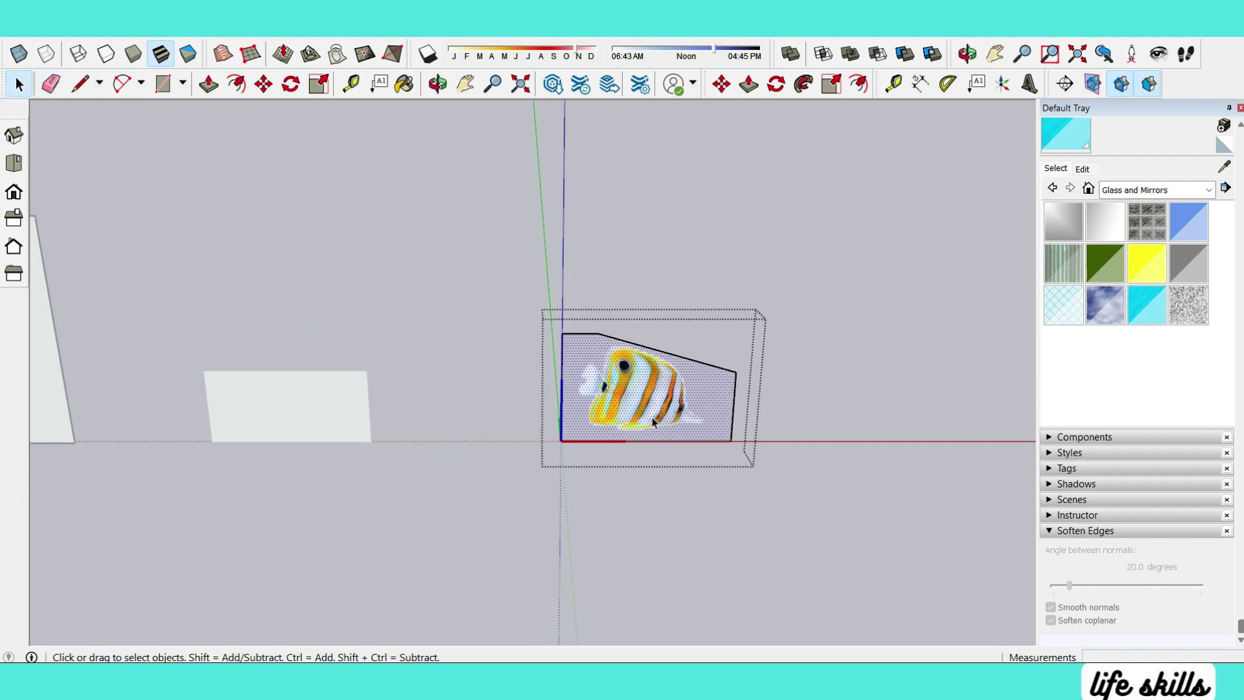
{"action": "scroll", "coordinate": [664, 418], "scroll_direction": "up", "scroll_amount": 1}
{"action": "key", "text": "m"}
{"action": "left_click_drag", "start_coordinate": [589, 320], "coordinate": [492, 320]}
{"action": "key", "text": "e"}
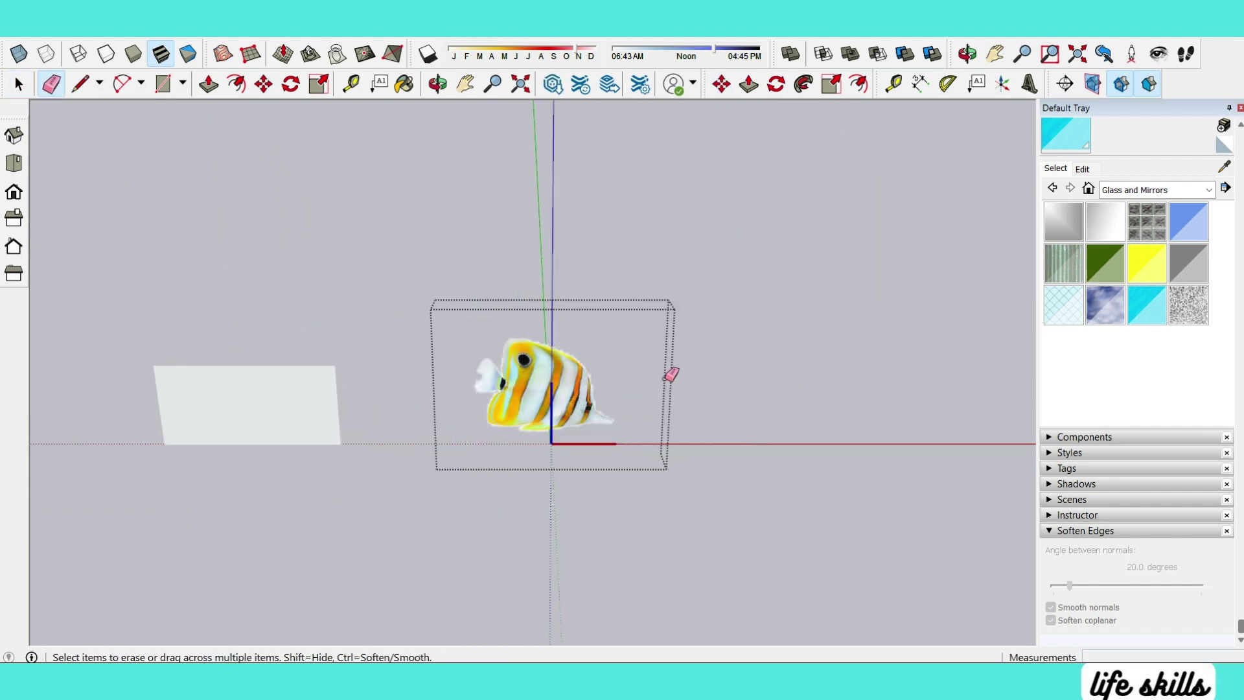
{"action": "scroll", "coordinate": [671, 375], "scroll_direction": "down", "scroll_amount": 2}
Step: Place another copy of the six-fish panel to the right
{"action": "left_click", "coordinate": [201, 321]}
{"action": "key", "text": "m"}
{"action": "left_click_drag", "start_coordinate": [231, 363], "coordinate": [485, 447], "text": "ctrl"}
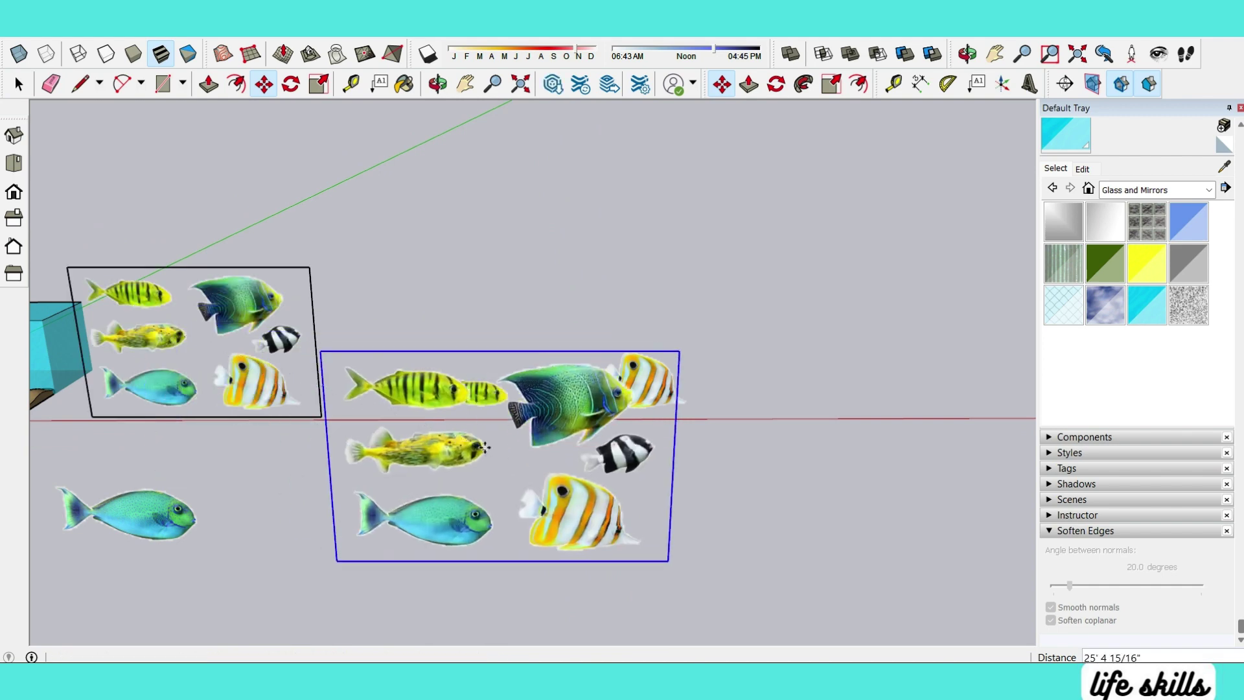
{"action": "left_click", "coordinate": [484, 447]}
{"action": "key", "text": "space"}
{"action": "scroll", "coordinate": [562, 384], "scroll_direction": "up", "scroll_amount": 1}
{"action": "scroll", "coordinate": [562, 383], "scroll_direction": "up", "scroll_amount": 1}
Step: Draw cutting lines around the black-and-white fish to trim that panel copy to it
{"action": "key", "text": "l"}
{"action": "scroll", "coordinate": [542, 423], "scroll_direction": "up", "scroll_amount": 2}
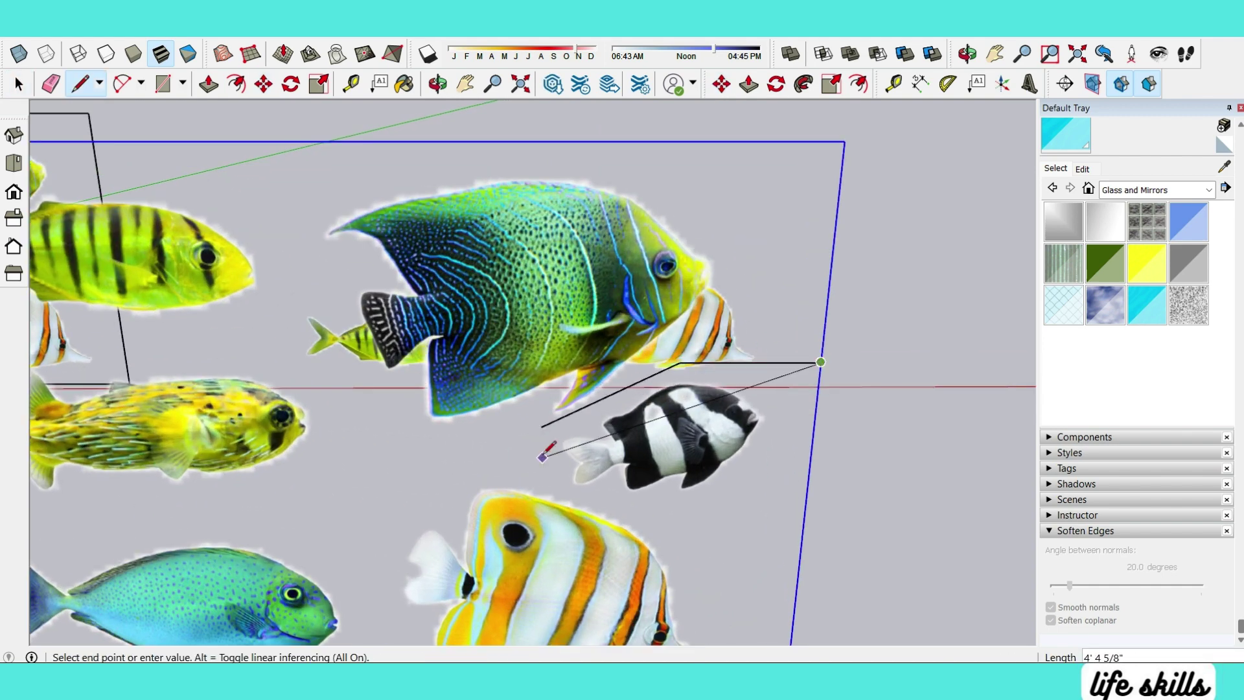
{"action": "left_click", "coordinate": [803, 526]}
{"action": "key", "text": "space"}
{"action": "scroll", "coordinate": [610, 377], "scroll_direction": "down", "scroll_amount": 3}
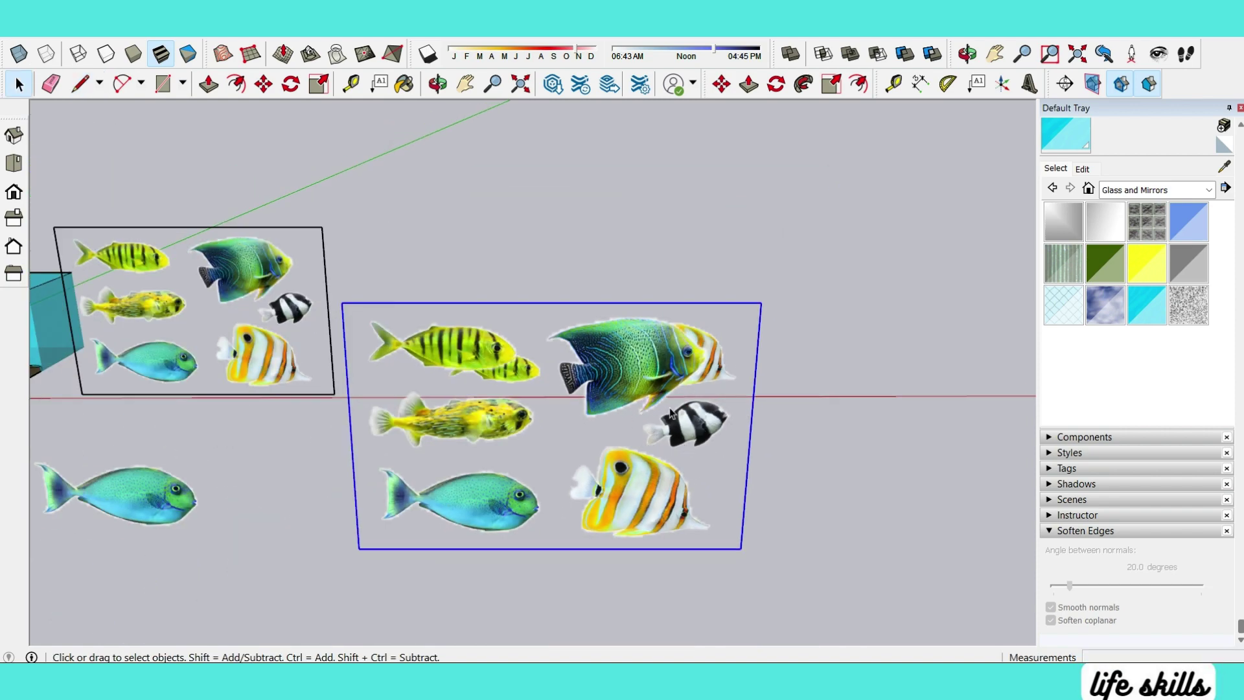
{"action": "scroll", "coordinate": [671, 412], "scroll_direction": "up", "scroll_amount": 2}
{"action": "key", "text": "l"}
{"action": "scroll", "coordinate": [611, 379], "scroll_direction": "up", "scroll_amount": 2}
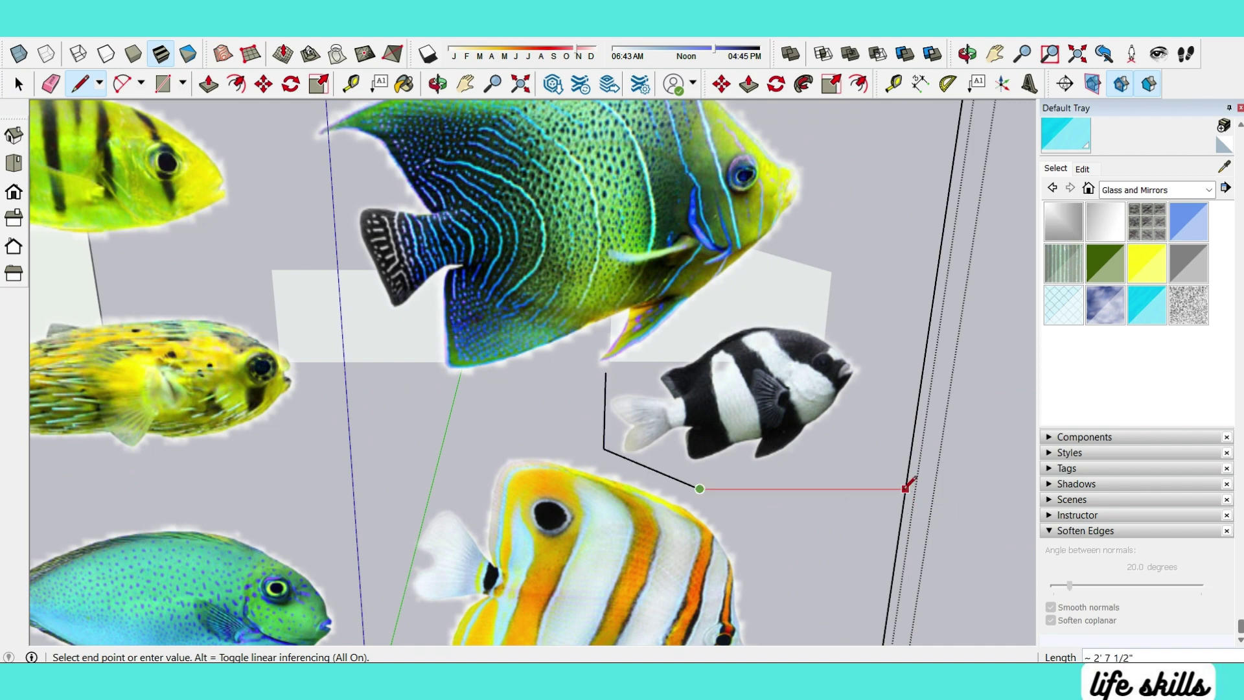
{"action": "left_click", "coordinate": [924, 296]}
{"action": "key", "text": "space"}
{"action": "scroll", "coordinate": [818, 324], "scroll_direction": "down", "scroll_amount": 3}
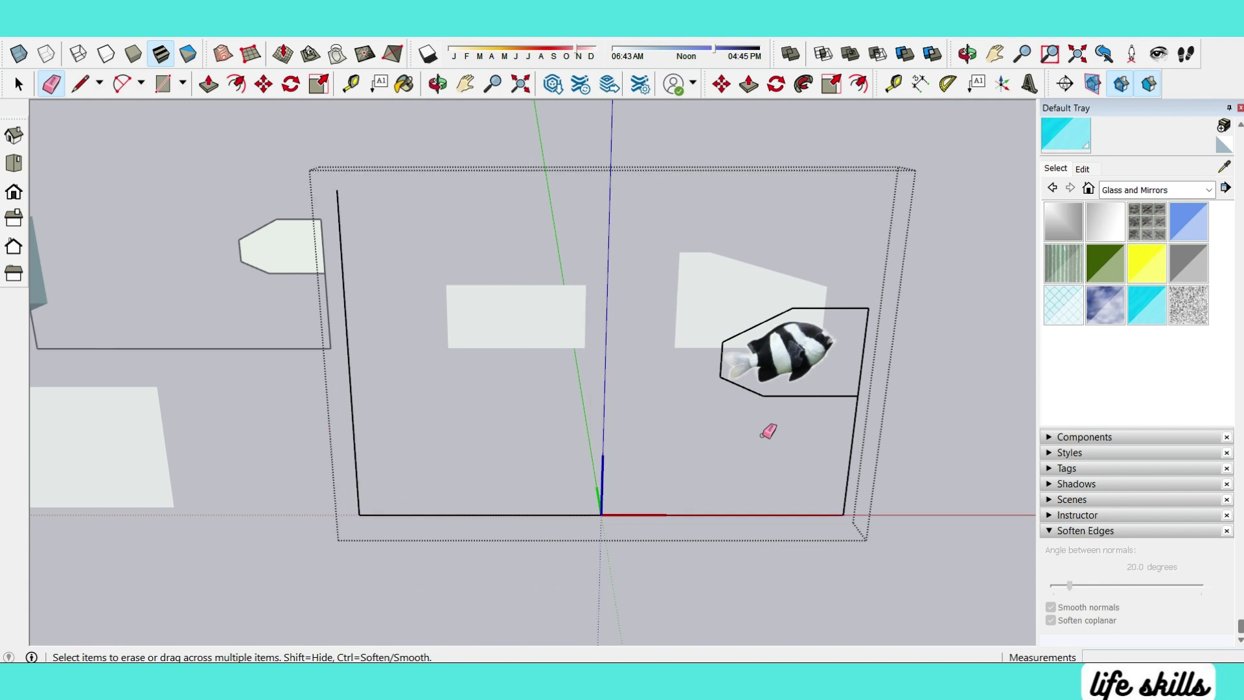
Step: Inside the fish panel, erase the other five fish and leftover edges, keeping the black-and-white fish
{"action": "key", "text": "space"}
{"action": "key", "text": "Escape"}
{"action": "right_click", "coordinate": [597, 289]}
{"action": "left_click", "coordinate": [648, 368]}
{"action": "key", "text": "e"}
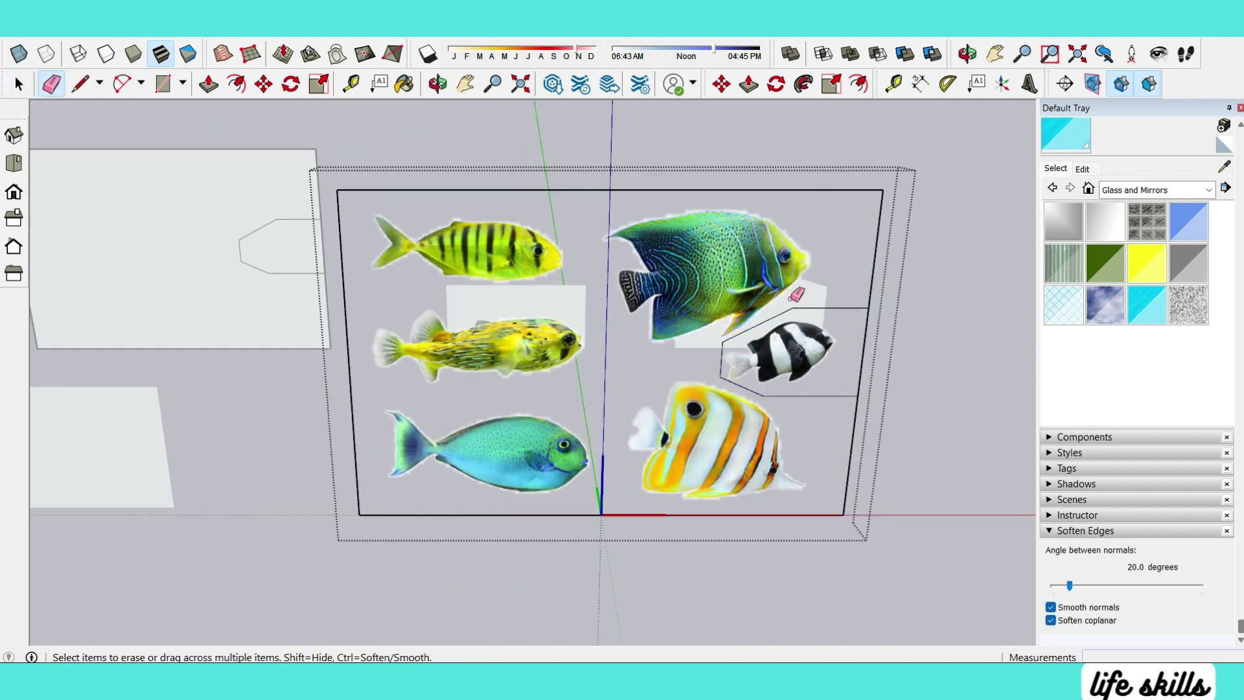
{"action": "left_click_drag", "start_coordinate": [386, 370], "coordinate": [824, 147]}
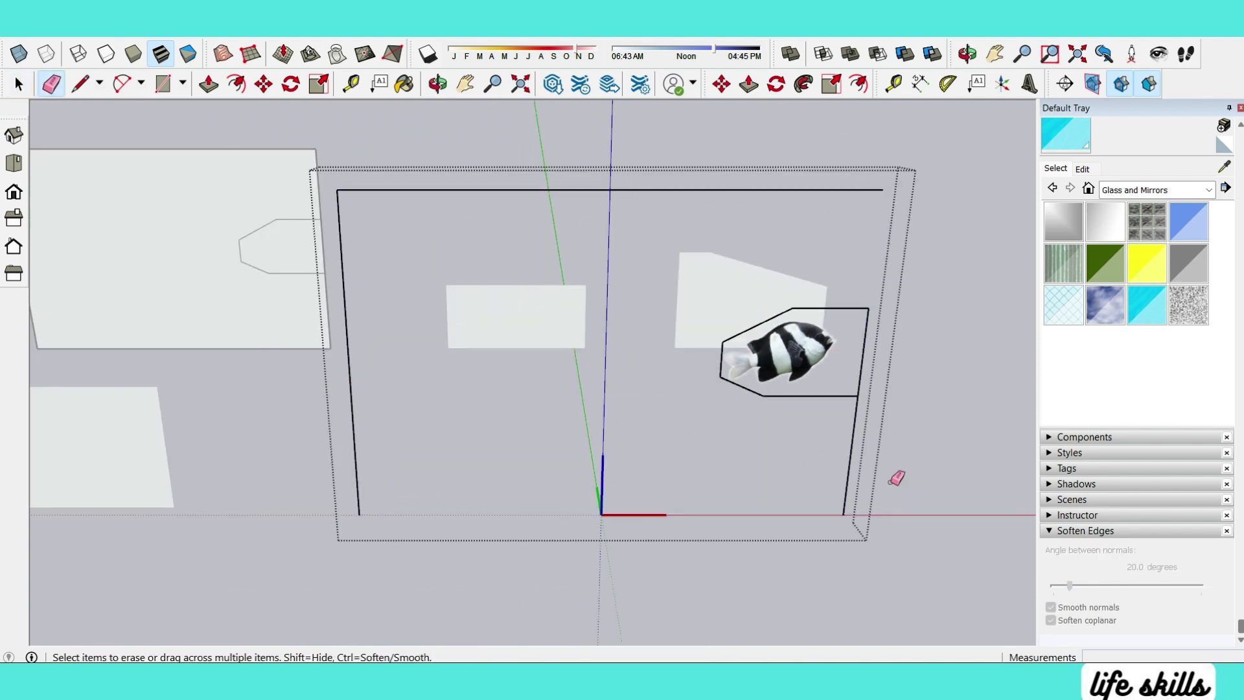
{"action": "left_click_drag", "start_coordinate": [782, 209], "coordinate": [777, 220]}
{"action": "key", "text": "space"}
Step: Move the black-and-white fish panel to the origin and erase its surrounding outline edges
{"action": "left_click", "coordinate": [804, 385]}
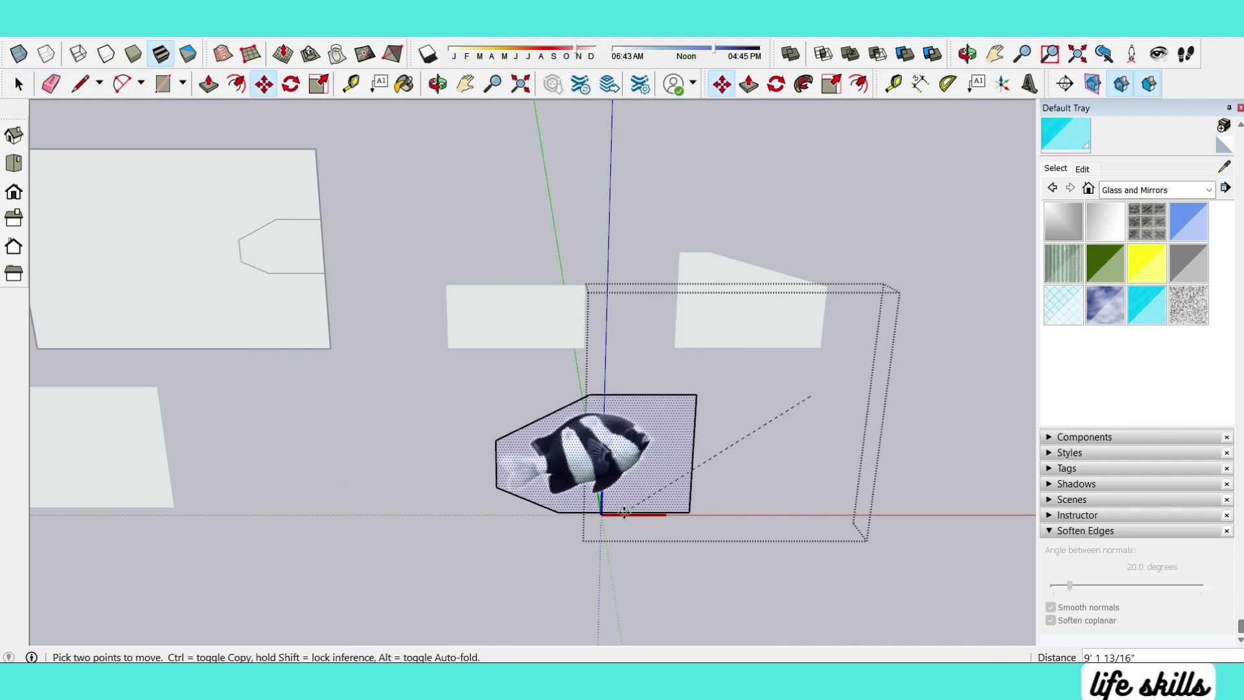
{"action": "scroll", "coordinate": [645, 476], "scroll_direction": "up", "scroll_amount": 1}
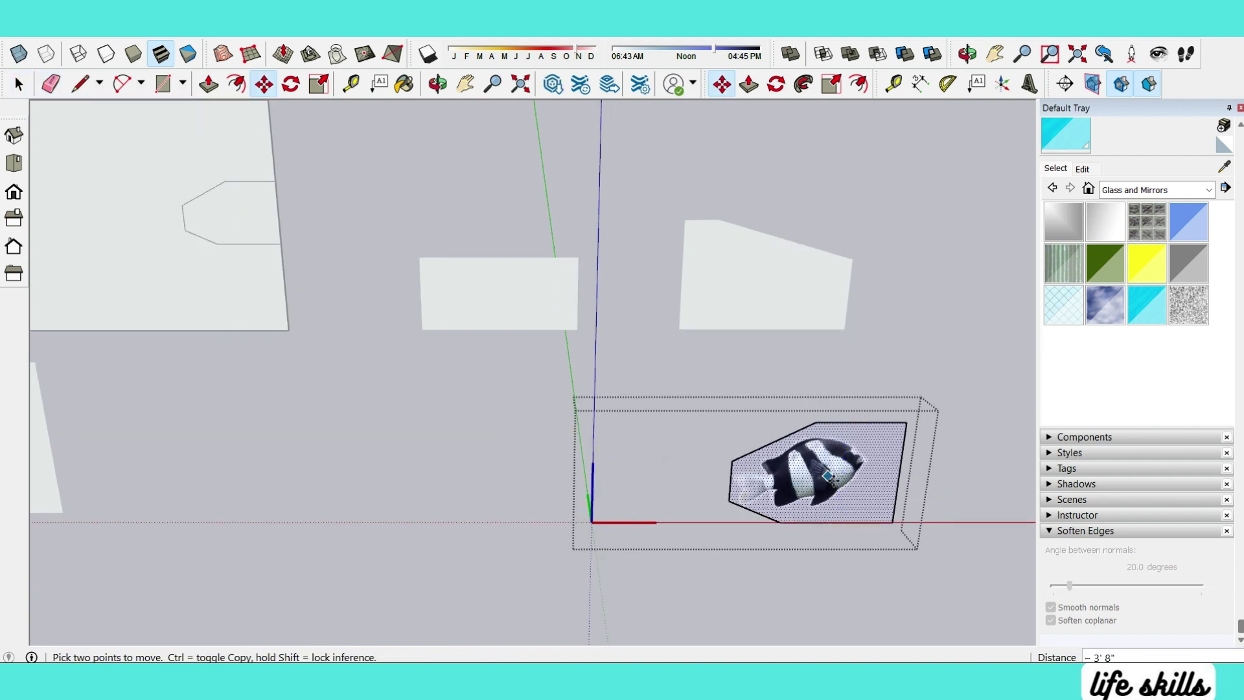
{"action": "left_click", "coordinate": [595, 523]}
{"action": "key", "text": "space"}
{"action": "key", "text": "e"}
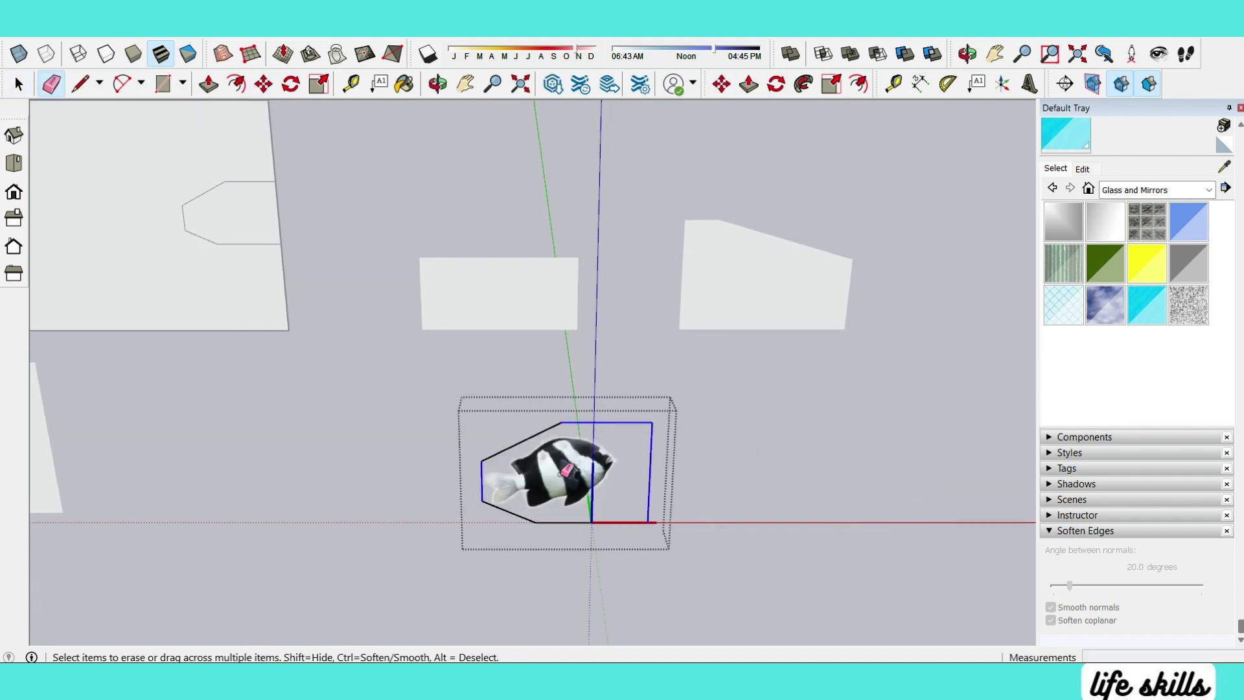
{"action": "key", "text": "space"}
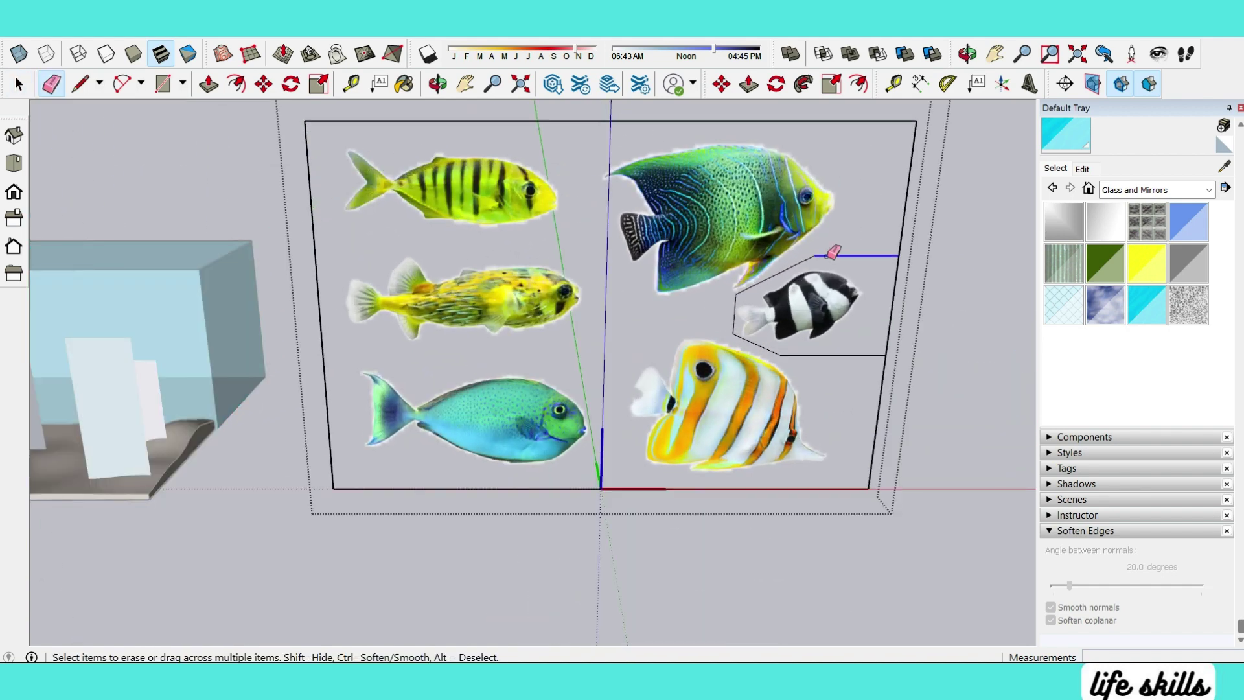
{"action": "left_click_drag", "start_coordinate": [831, 342], "coordinate": [888, 314]}
{"action": "key", "text": "space"}
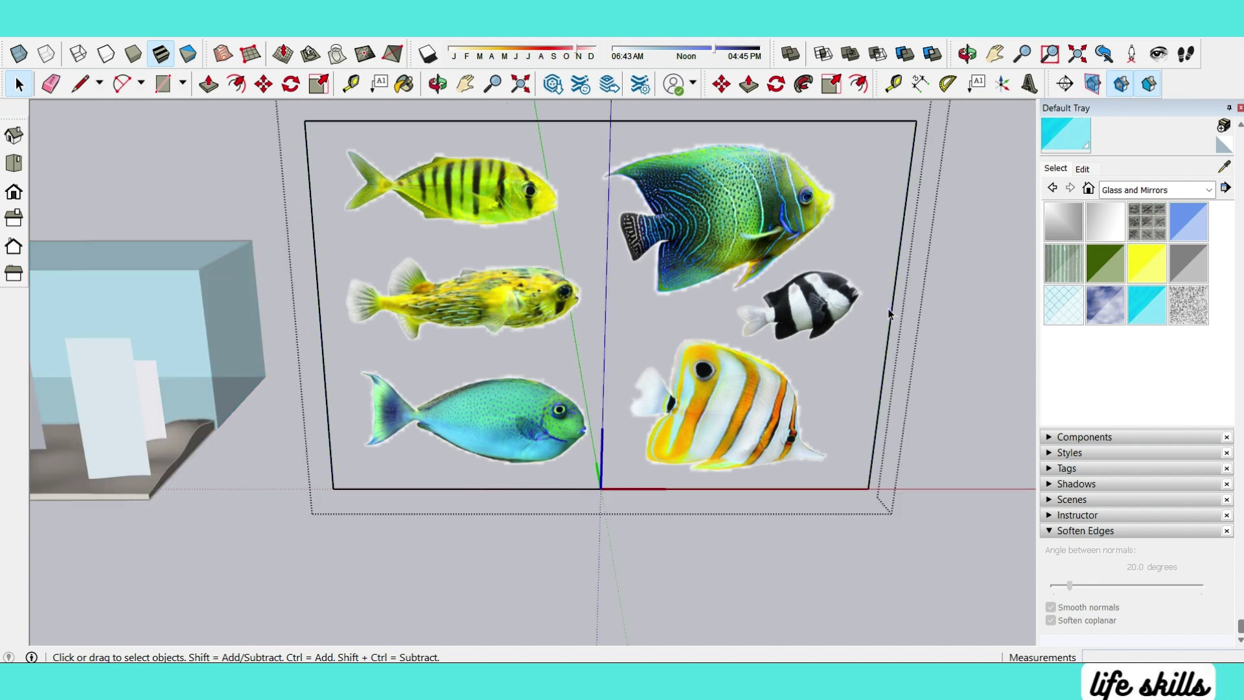
Step: Trim the panel's right, bottom and top edges with Move so only the puffer fish remains
{"action": "key", "text": "m"}
{"action": "left_click", "coordinate": [891, 316]}
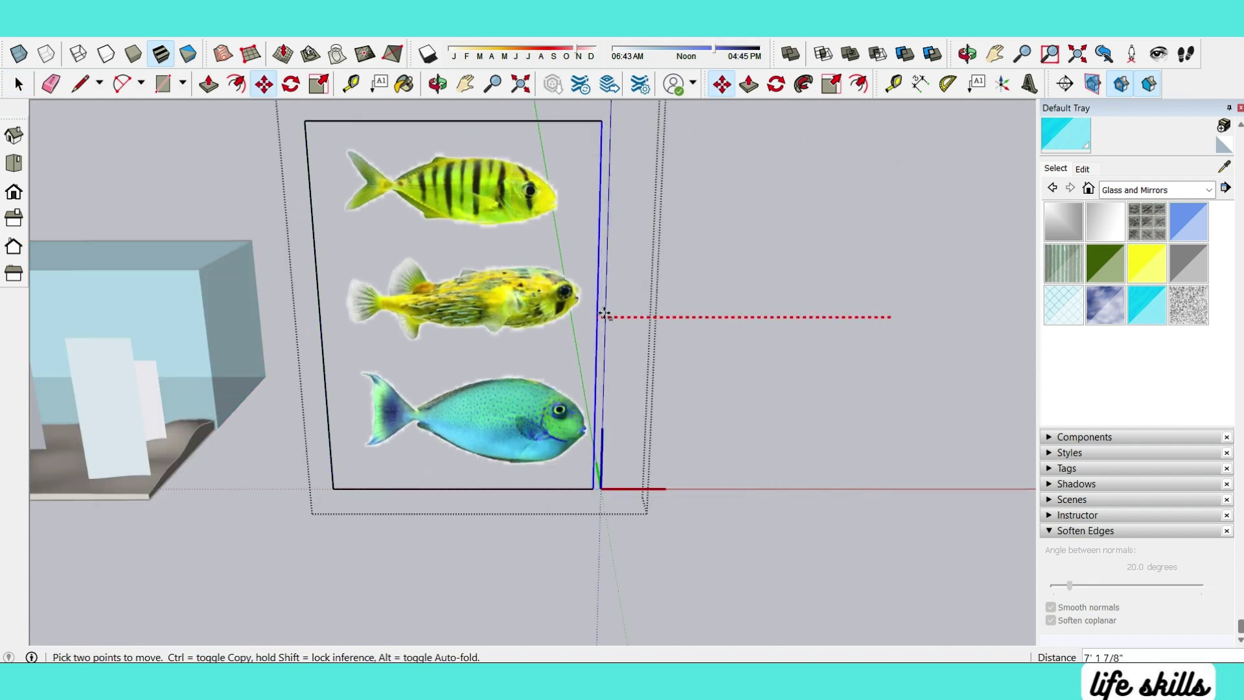
{"action": "left_click", "coordinate": [603, 314]}
{"action": "left_click", "coordinate": [481, 489]}
{"action": "left_click", "coordinate": [480, 361]}
{"action": "left_click", "coordinate": [528, 121]}
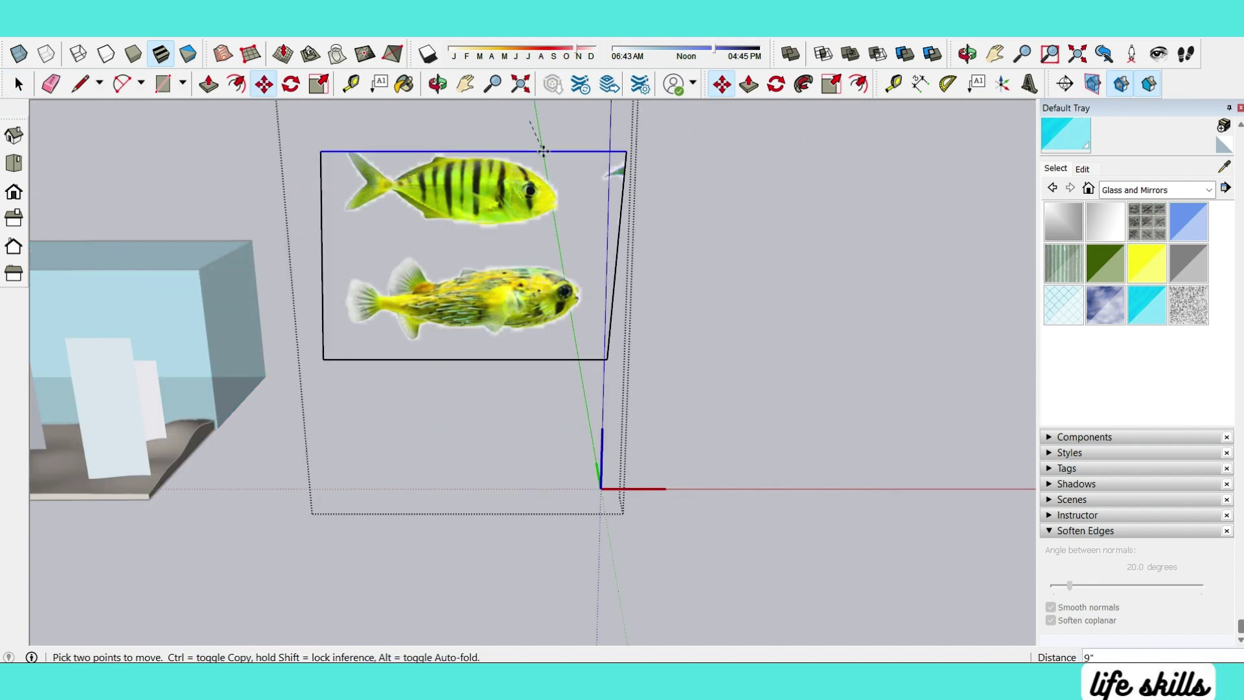
{"action": "left_click", "coordinate": [543, 245]}
Step: Move the puffer fish face to the origin, then into the aquarium
{"action": "key", "text": "space"}
{"action": "left_click", "coordinate": [502, 311]}
{"action": "left_click", "coordinate": [434, 358]}
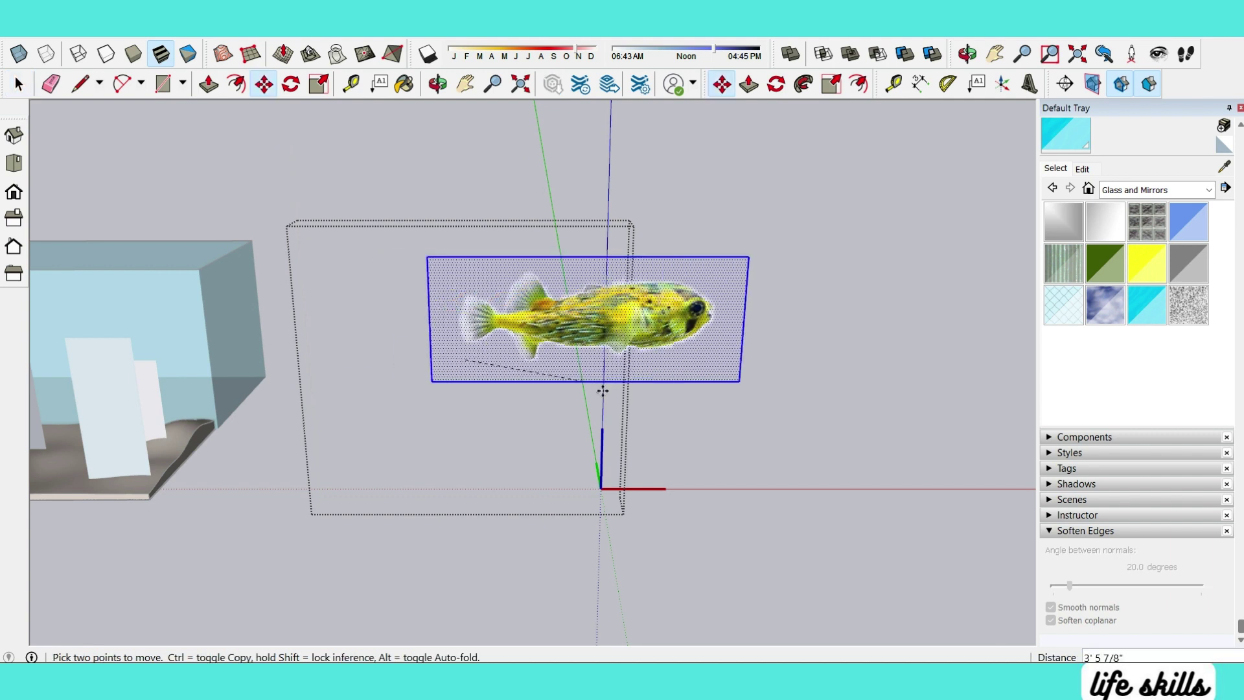
{"action": "left_click", "coordinate": [600, 494]}
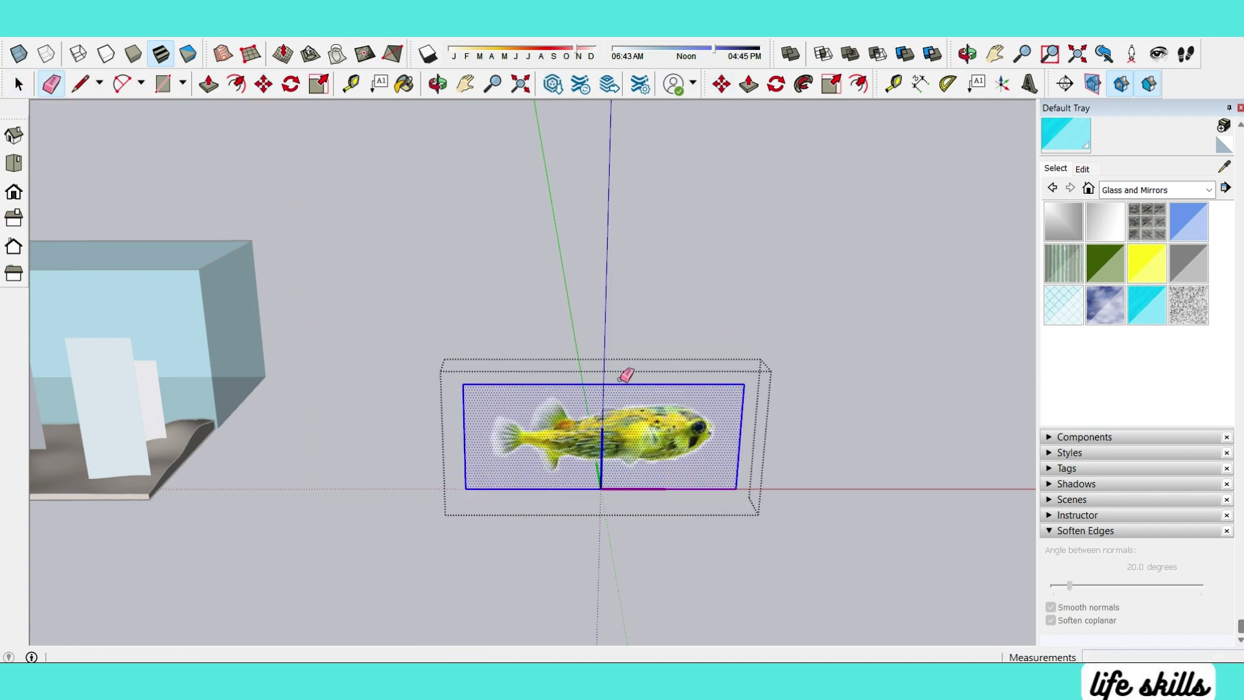
{"action": "key", "text": "e"}
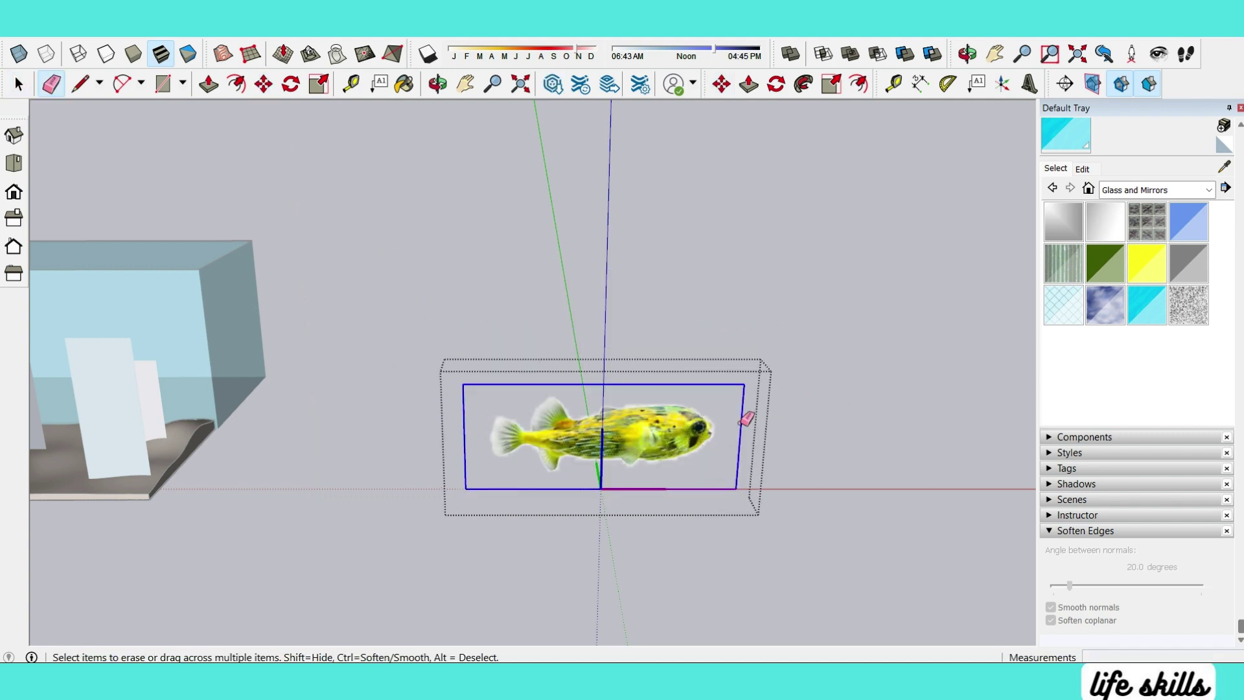
{"action": "scroll", "coordinate": [791, 305], "scroll_direction": "down", "scroll_amount": 3}
{"action": "key", "text": "space"}
{"action": "key", "text": "m"}
{"action": "left_click", "coordinate": [823, 445]}
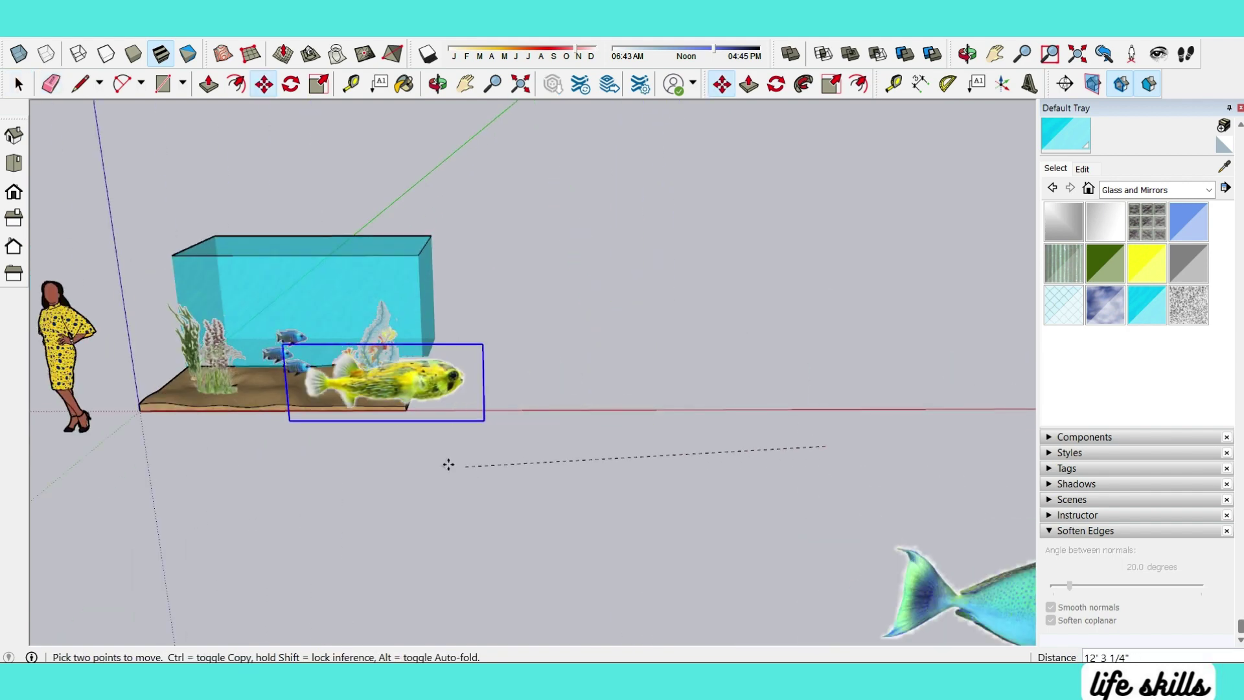
{"action": "left_click", "coordinate": [364, 446]}
{"action": "scroll", "coordinate": [323, 362], "scroll_direction": "up", "scroll_amount": 3}
Step: Scale the puffer fish down to half size
{"action": "key", "text": "s"}
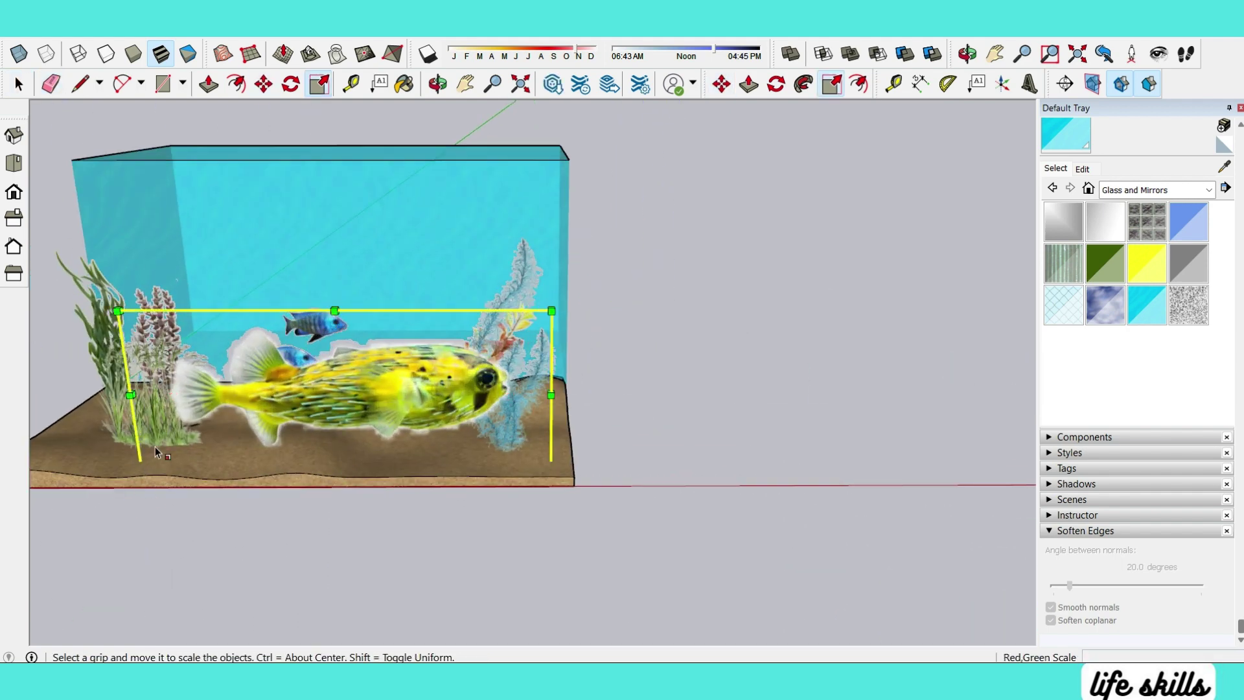
{"action": "left_click_drag", "start_coordinate": [551, 311], "coordinate": [344, 388]}
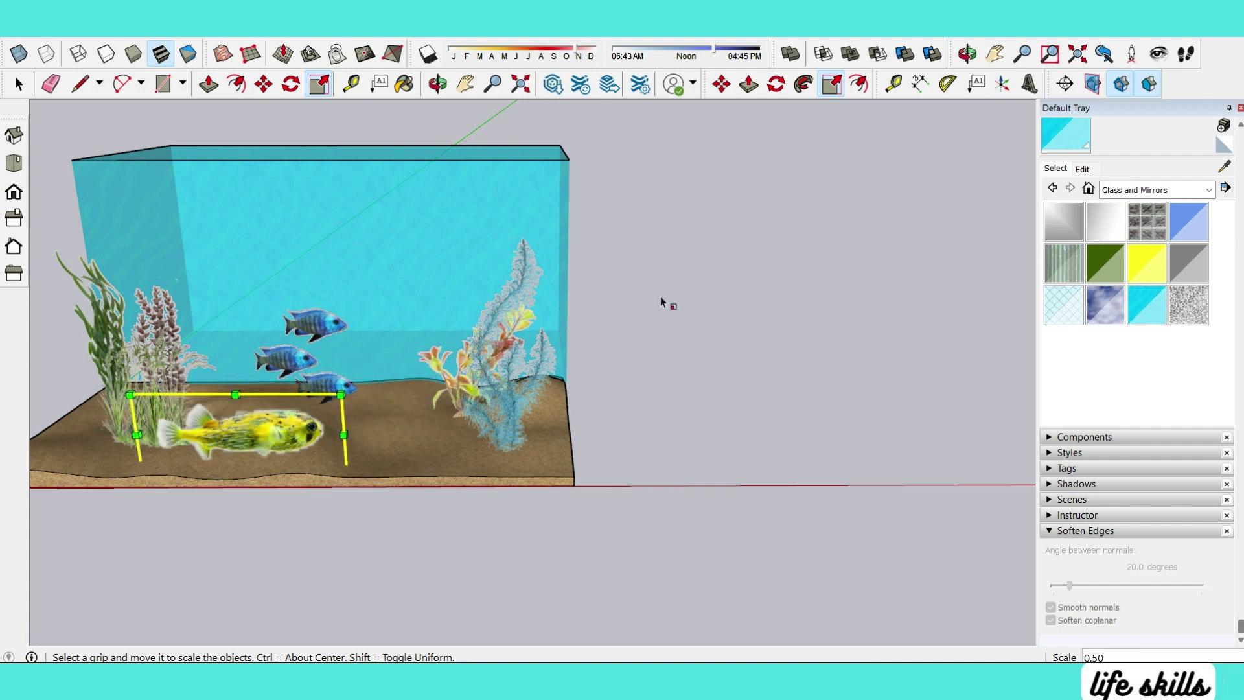
{"action": "scroll", "coordinate": [643, 360], "scroll_direction": "up", "scroll_amount": 2}
{"action": "mouse_move", "coordinate": [555, 303]}
{"action": "left_mouse_down"}
{"action": "mouse_move", "coordinate": [499, 355]}
{"action": "mouse_move", "coordinate": [228, 369]}
{"action": "left_mouse_up"}
{"action": "scroll", "coordinate": [511, 355], "scroll_direction": "up", "scroll_amount": 1}
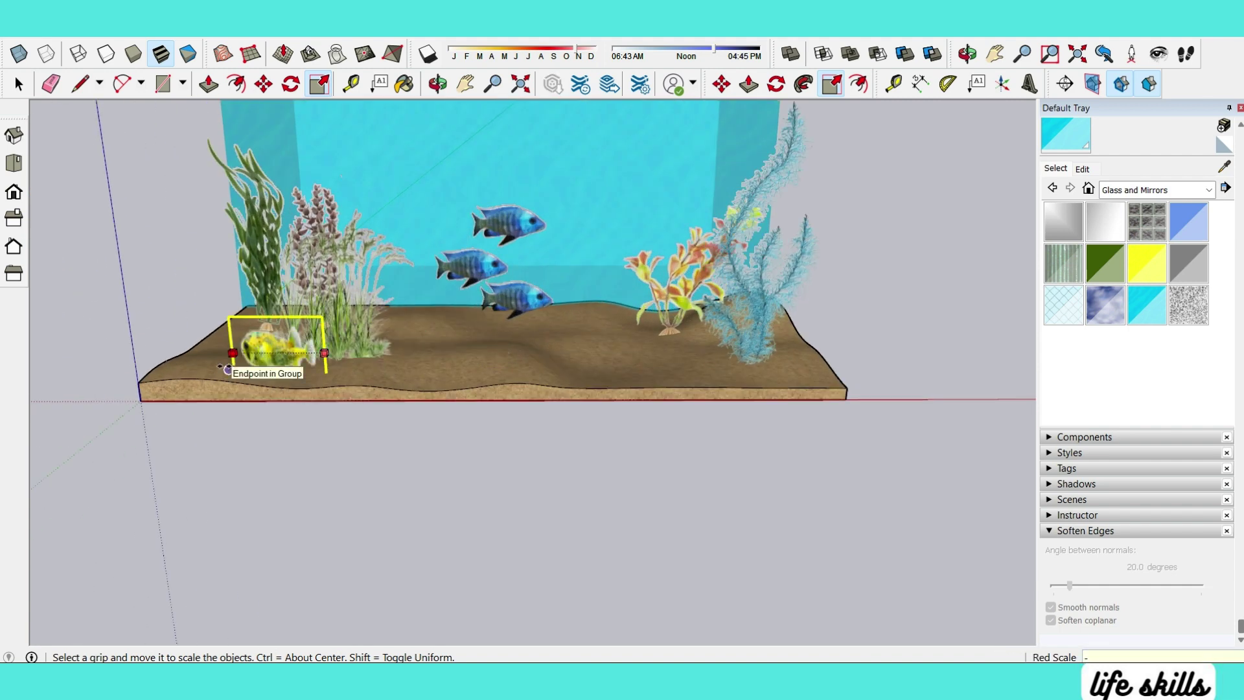
Step: Lift the puffer fish off the sand and place it near the orange plant
{"action": "key", "text": "m"}
{"action": "scroll", "coordinate": [325, 500], "scroll_direction": "down", "scroll_amount": 1}
{"action": "left_click_drag", "start_coordinate": [325, 500], "coordinate": [330, 401]}
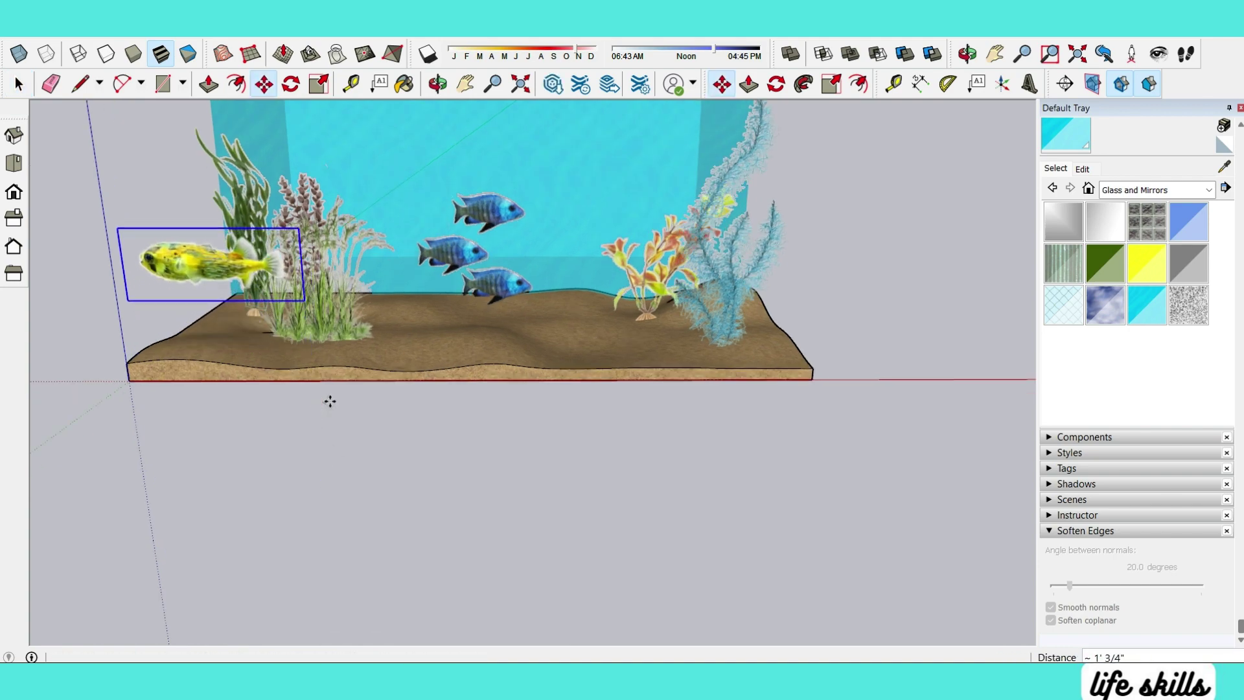
{"action": "mouse_move", "coordinate": [702, 450]}
{"action": "middle_mouse_down"}
{"action": "mouse_move", "coordinate": [350, 477]}
{"action": "mouse_move", "coordinate": [795, 395]}
{"action": "mouse_move", "coordinate": [622, 425]}
{"action": "middle_mouse_up"}
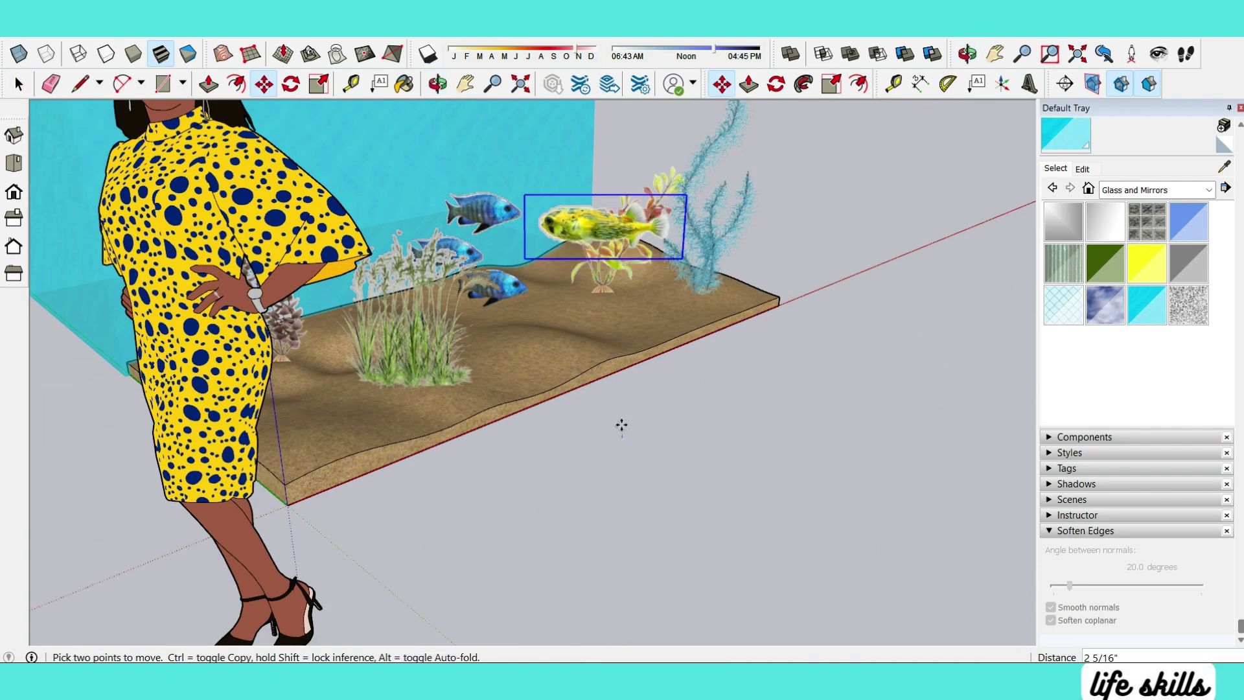
{"action": "left_click", "coordinate": [661, 436]}
{"action": "scroll", "coordinate": [555, 445], "scroll_direction": "down", "scroll_amount": 5}
{"action": "key", "text": "space"}
Step: Select the remaining fish cut-outs and move them toward the aquarium
{"action": "scroll", "coordinate": [920, 202], "scroll_direction": "down", "scroll_amount": 3}
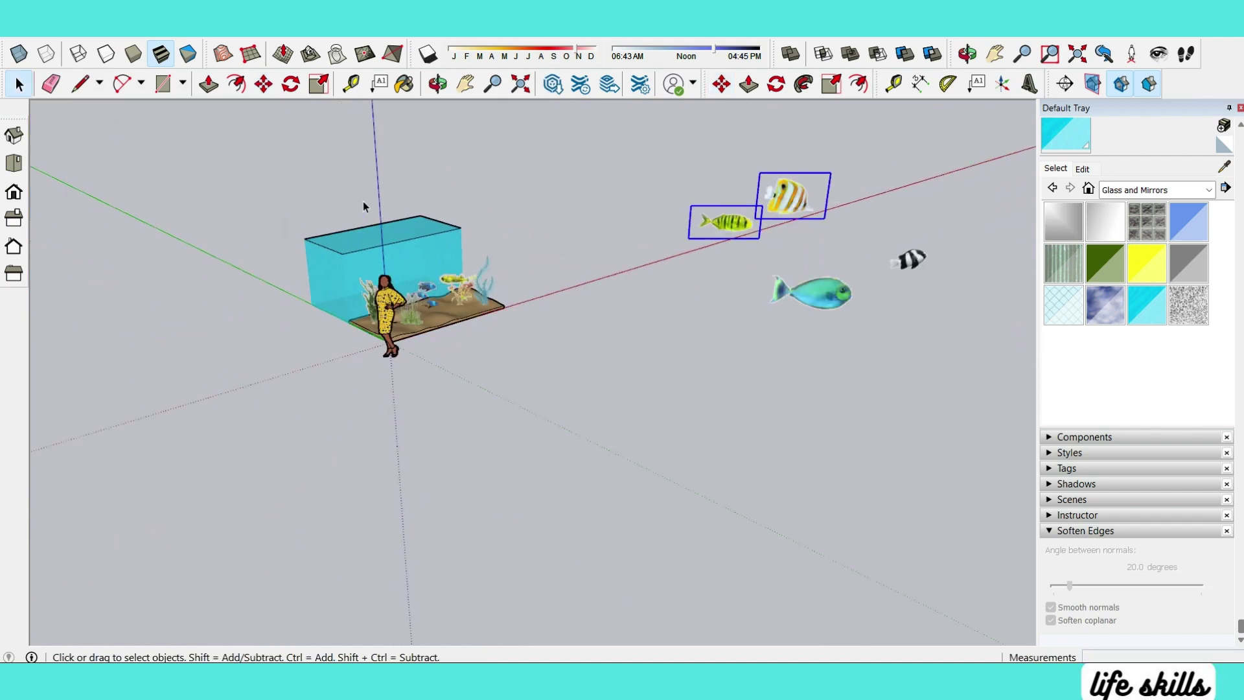
{"action": "left_click_drag", "start_coordinate": [861, 234], "coordinate": [624, 317]}
{"action": "scroll", "coordinate": [763, 141], "scroll_direction": "up", "scroll_amount": 3}
{"action": "key", "text": "m"}
{"action": "left_click", "coordinate": [797, 341]}
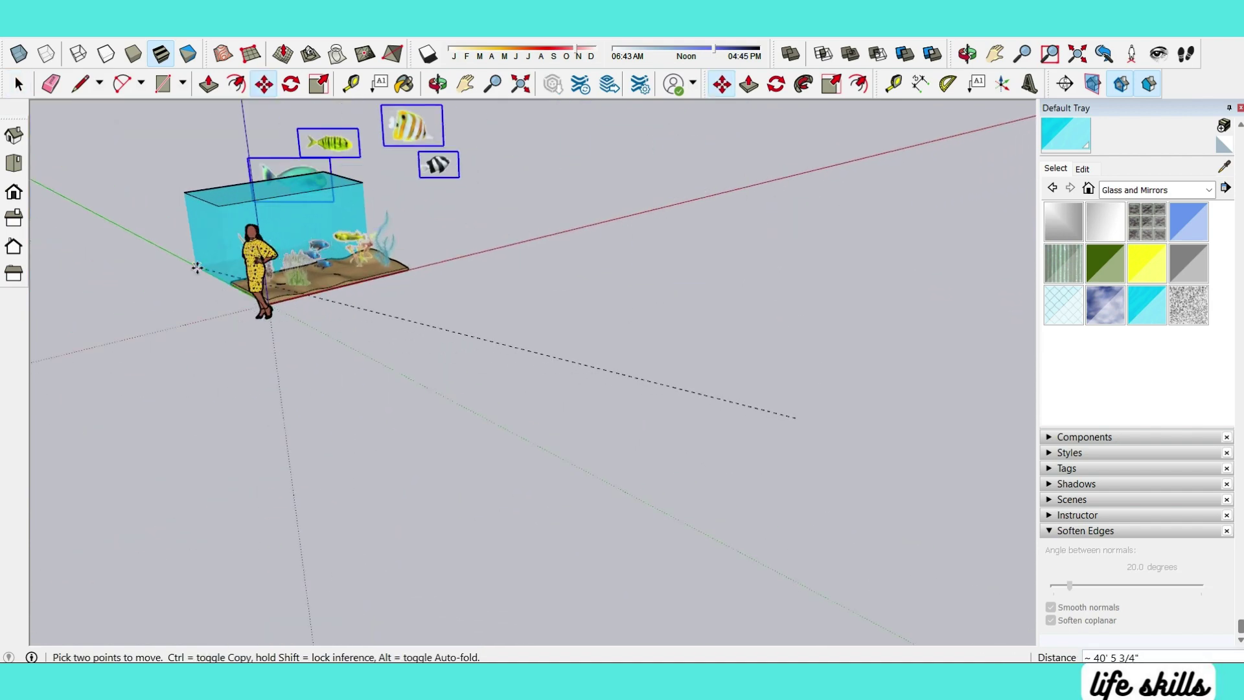
{"action": "scroll", "coordinate": [477, 272], "scroll_direction": "up", "scroll_amount": 2}
{"action": "scroll", "coordinate": [555, 313], "scroll_direction": "up", "scroll_amount": 2}
{"action": "scroll", "coordinate": [618, 349], "scroll_direction": "up", "scroll_amount": 2}
{"action": "key", "text": "space"}
{"action": "scroll", "coordinate": [447, 252], "scroll_direction": "up", "scroll_amount": 2}
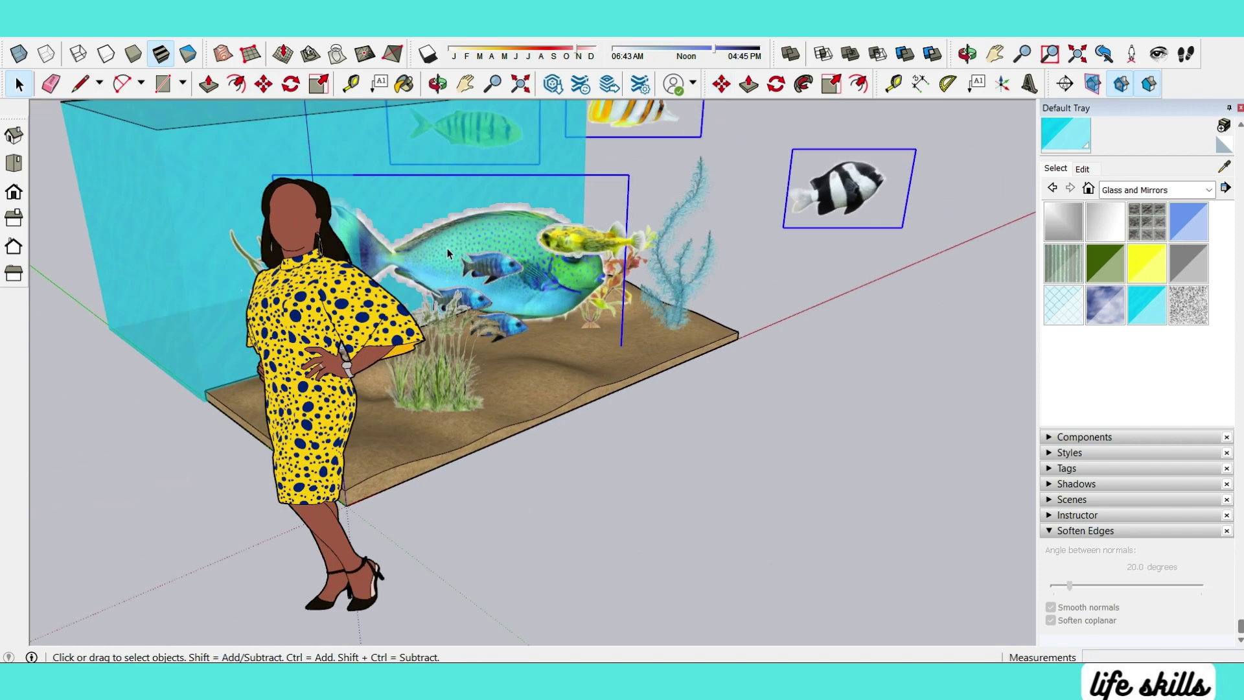
{"action": "middle_click_drag", "start_coordinate": [543, 215], "coordinate": [534, 223]}
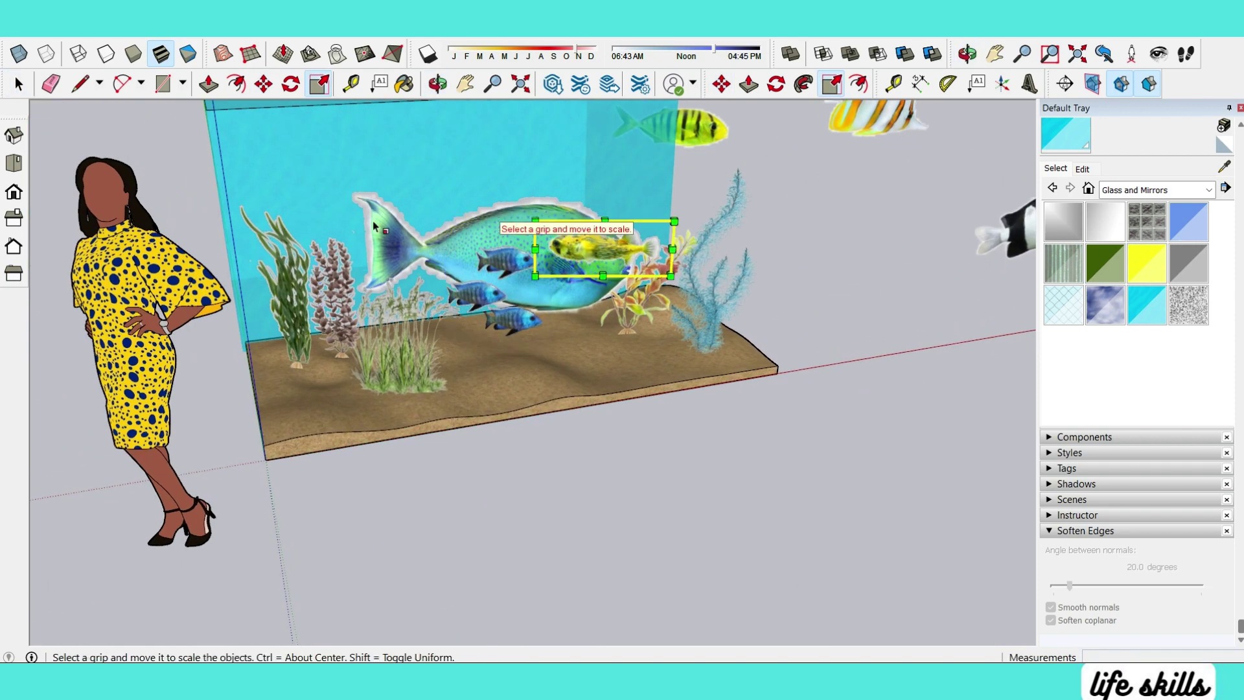
Step: Shrink the big blue fish and raise the blue-green fish higher in the tank
{"action": "key", "text": "ctrl+t"}
{"action": "left_click_drag", "start_coordinate": [653, 167], "coordinate": [440, 285]}
{"action": "scroll", "coordinate": [383, 415], "scroll_direction": "up", "scroll_amount": 2}
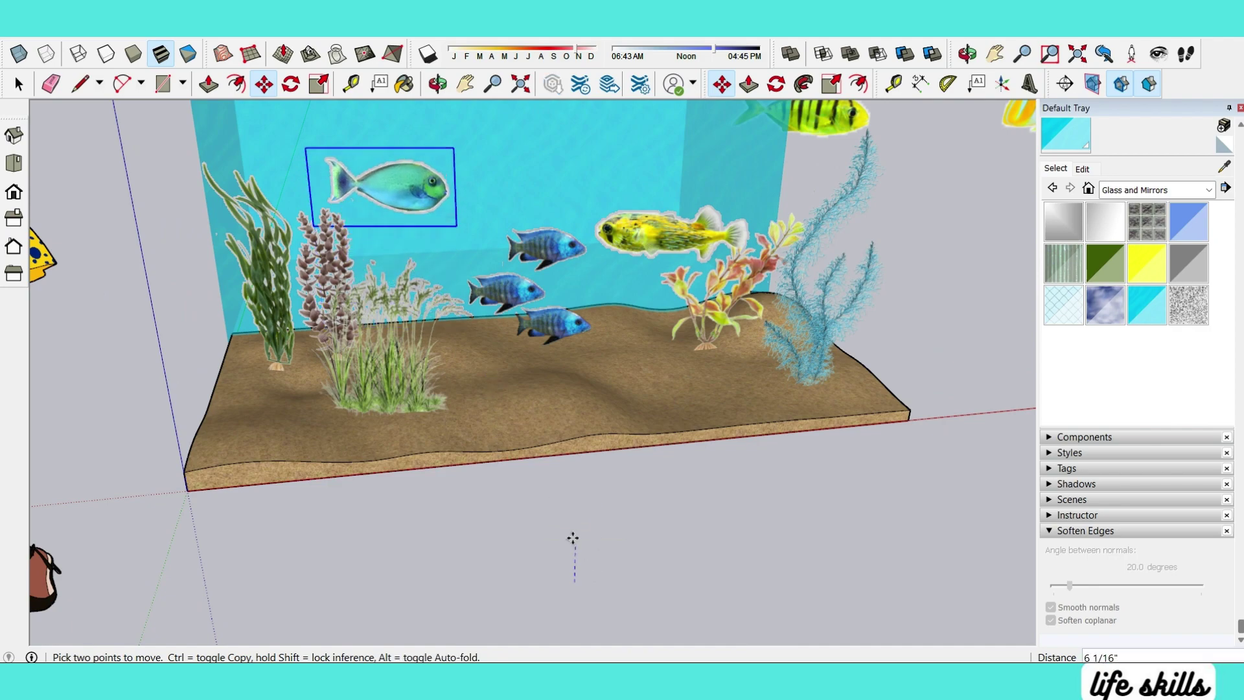
{"action": "mouse_move", "coordinate": [489, 526]}
{"action": "middle_mouse_down"}
{"action": "mouse_move", "coordinate": [905, 430]}
{"action": "mouse_move", "coordinate": [611, 305]}
{"action": "middle_mouse_up"}
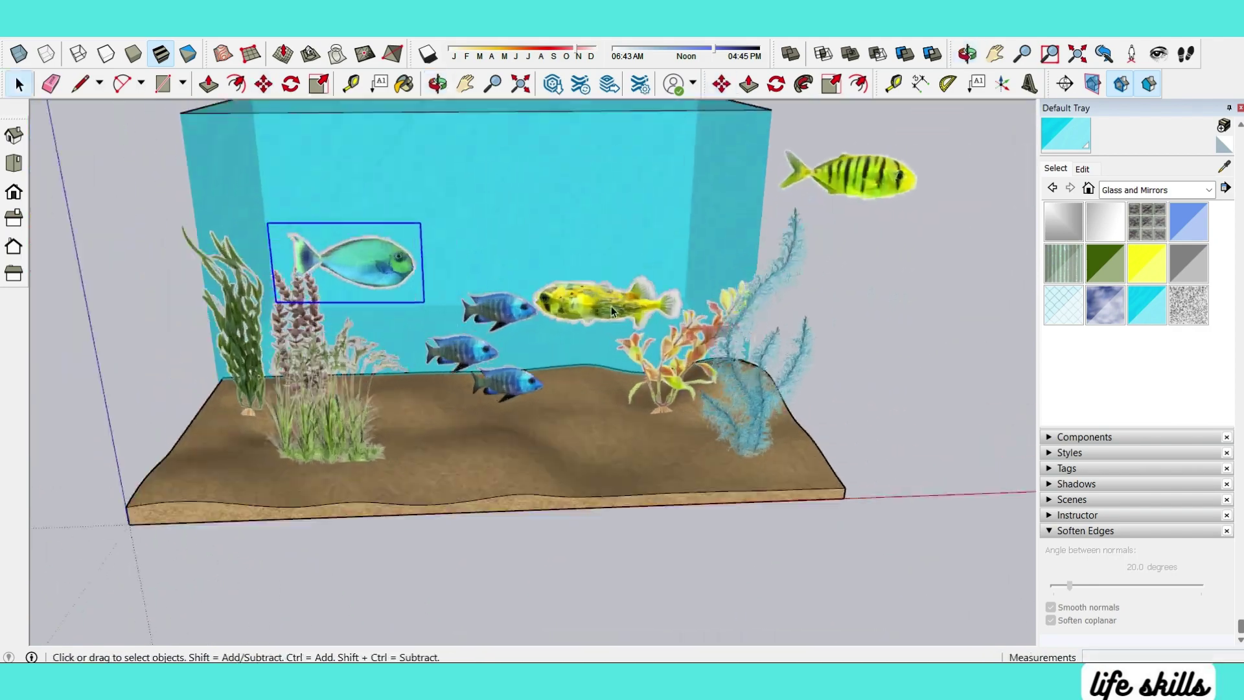
{"action": "scroll", "coordinate": [788, 213], "scroll_direction": "down", "scroll_amount": 3}
{"action": "scroll", "coordinate": [809, 216], "scroll_direction": "up", "scroll_amount": 5}
Step: Mirror the striped fish with scale -1 and move it down over the sand
{"action": "left_click_drag", "start_coordinate": [850, 247], "coordinate": [852, 332]}
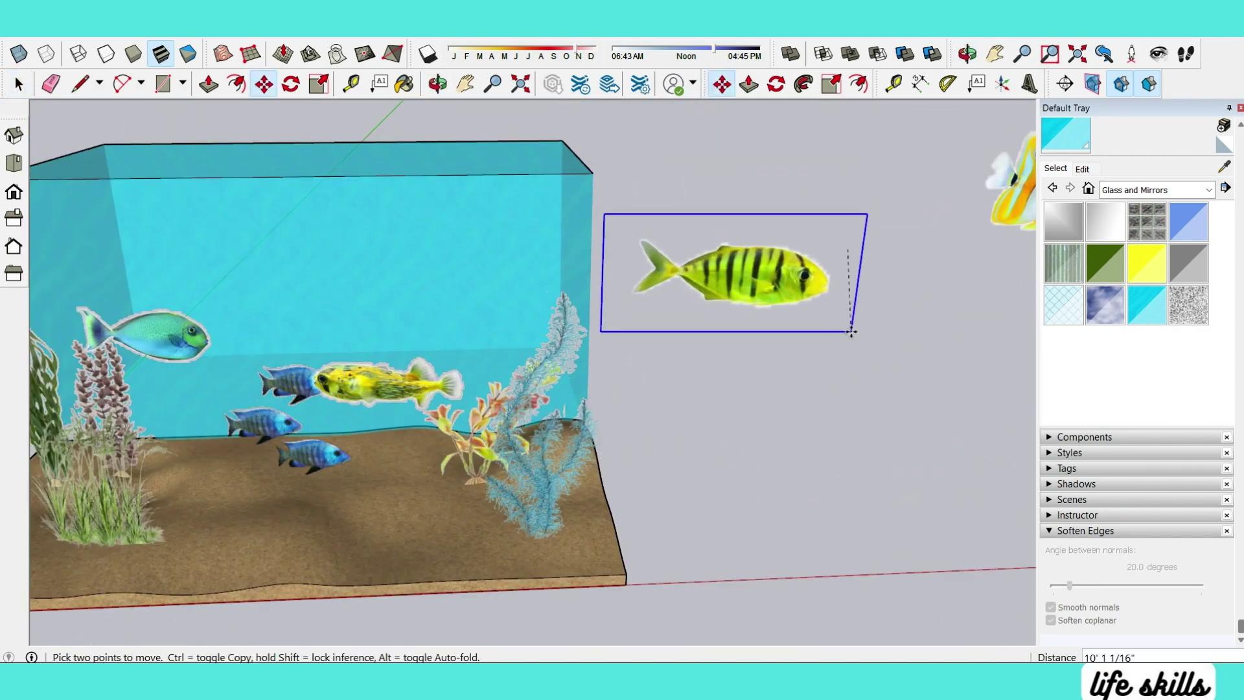
{"action": "key", "text": "s"}
{"action": "left_click_drag", "start_coordinate": [868, 272], "coordinate": [340, 273]}
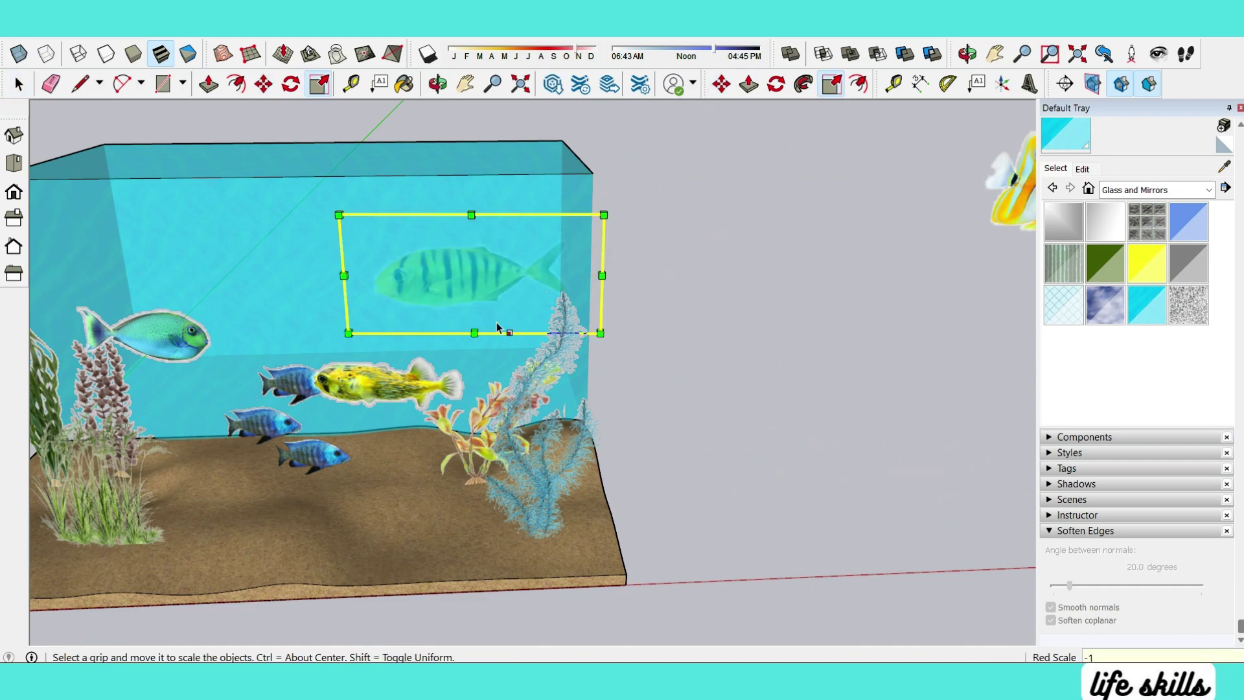
{"action": "key", "text": "space"}
{"action": "scroll", "coordinate": [521, 259], "scroll_direction": "down", "scroll_amount": 2}
{"action": "middle_click_drag", "start_coordinate": [520, 265], "coordinate": [705, 298]}
{"action": "key", "text": "m"}
{"action": "left_click_drag", "start_coordinate": [705, 298], "coordinate": [635, 506]}
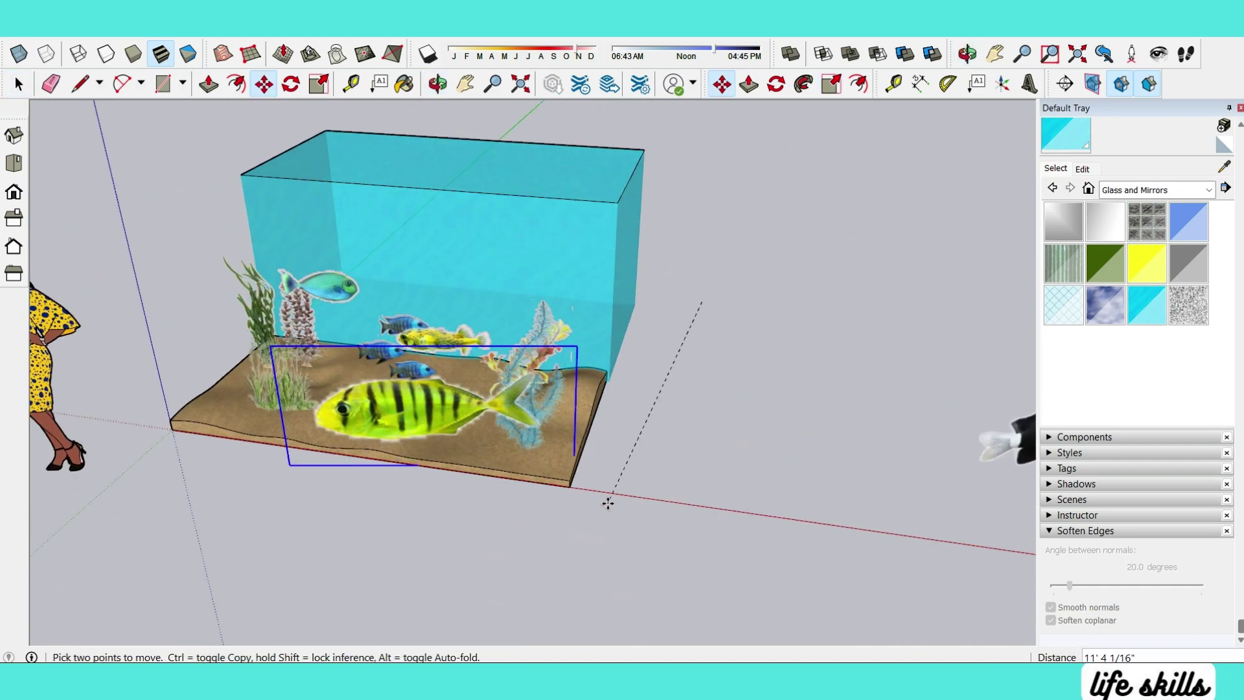
{"action": "middle_click_drag", "start_coordinate": [636, 506], "coordinate": [625, 395]}
Step: Shrink the striped fish to 0.43 of its size and nudge it slightly left
{"action": "key", "text": "s"}
{"action": "left_click_drag", "start_coordinate": [659, 325], "coordinate": [477, 405]}
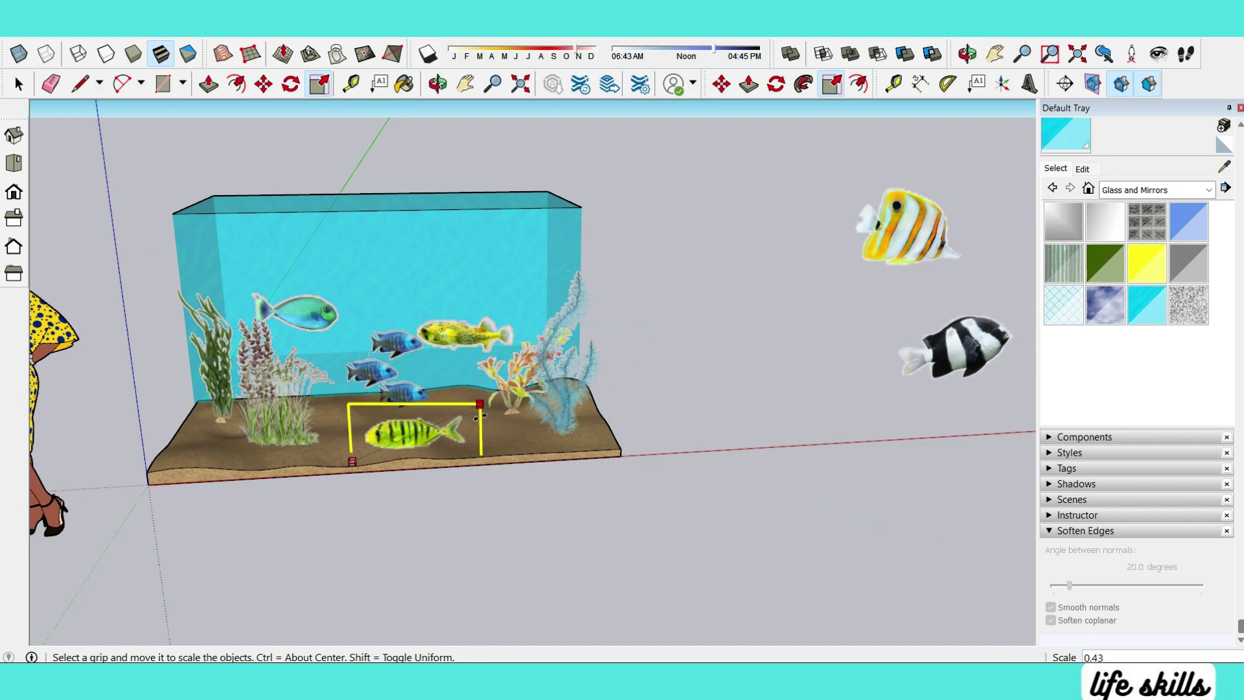
{"action": "scroll", "coordinate": [504, 383], "scroll_direction": "up", "scroll_amount": 5}
{"action": "mouse_move", "coordinate": [504, 382]}
{"action": "middle_mouse_down"}
{"action": "mouse_move", "coordinate": [558, 452]}
{"action": "mouse_move", "coordinate": [678, 522]}
{"action": "middle_mouse_up"}
{"action": "key", "text": "m"}
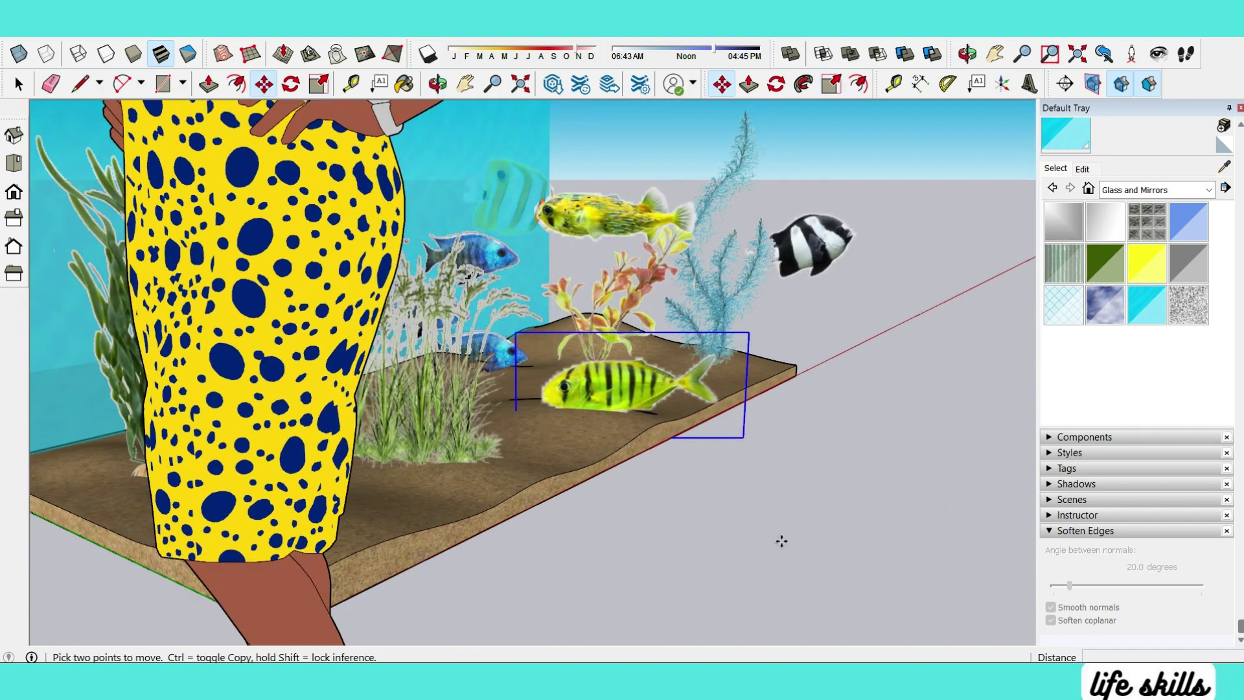
{"action": "left_click_drag", "start_coordinate": [780, 542], "coordinate": [721, 568]}
{"action": "key", "text": "space"}
Step: Select the butterflyfish image and scale it down
{"action": "scroll", "coordinate": [504, 472], "scroll_direction": "down", "scroll_amount": 3}
{"action": "scroll", "coordinate": [504, 472], "scroll_direction": "down", "scroll_amount": 2}
{"action": "left_click", "coordinate": [829, 246]}
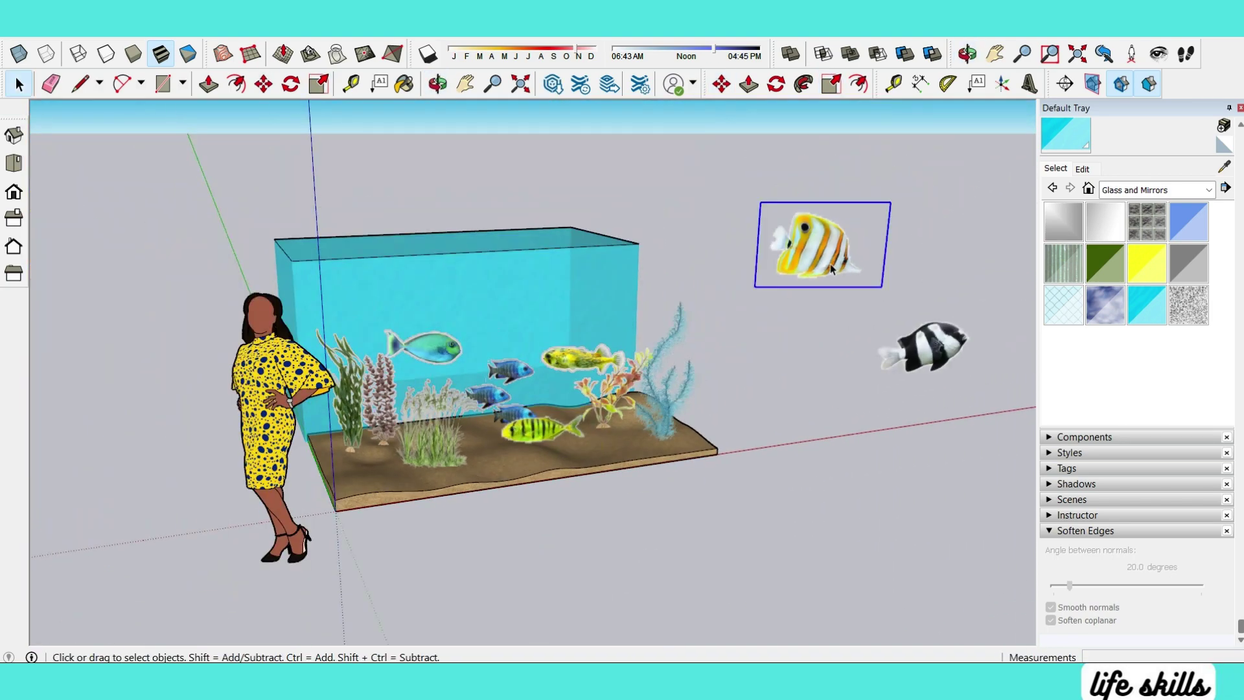
{"action": "scroll", "coordinate": [837, 253], "scroll_direction": "up", "scroll_amount": 5}
{"action": "key", "text": "s"}
{"action": "left_click_drag", "start_coordinate": [734, 187], "coordinate": [812, 243]}
{"action": "key", "text": "space"}
Step: Place the butterflyfish inside the tank, shifting it slightly right
{"action": "scroll", "coordinate": [855, 269], "scroll_direction": "down", "scroll_amount": 5}
{"action": "key", "text": "m"}
{"action": "left_click", "coordinate": [893, 285]}
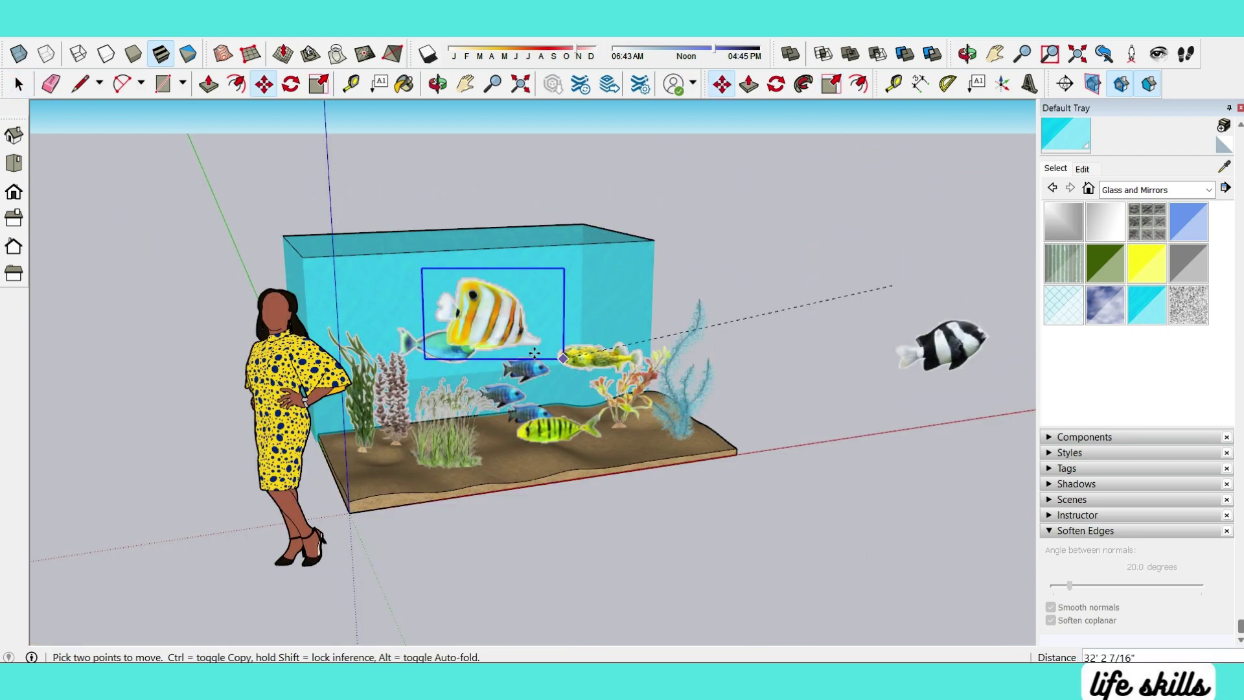
{"action": "mouse_move", "coordinate": [561, 342]}
{"action": "middle_mouse_down"}
{"action": "mouse_move", "coordinate": [942, 445]}
{"action": "mouse_move", "coordinate": [825, 333]}
{"action": "middle_mouse_up"}
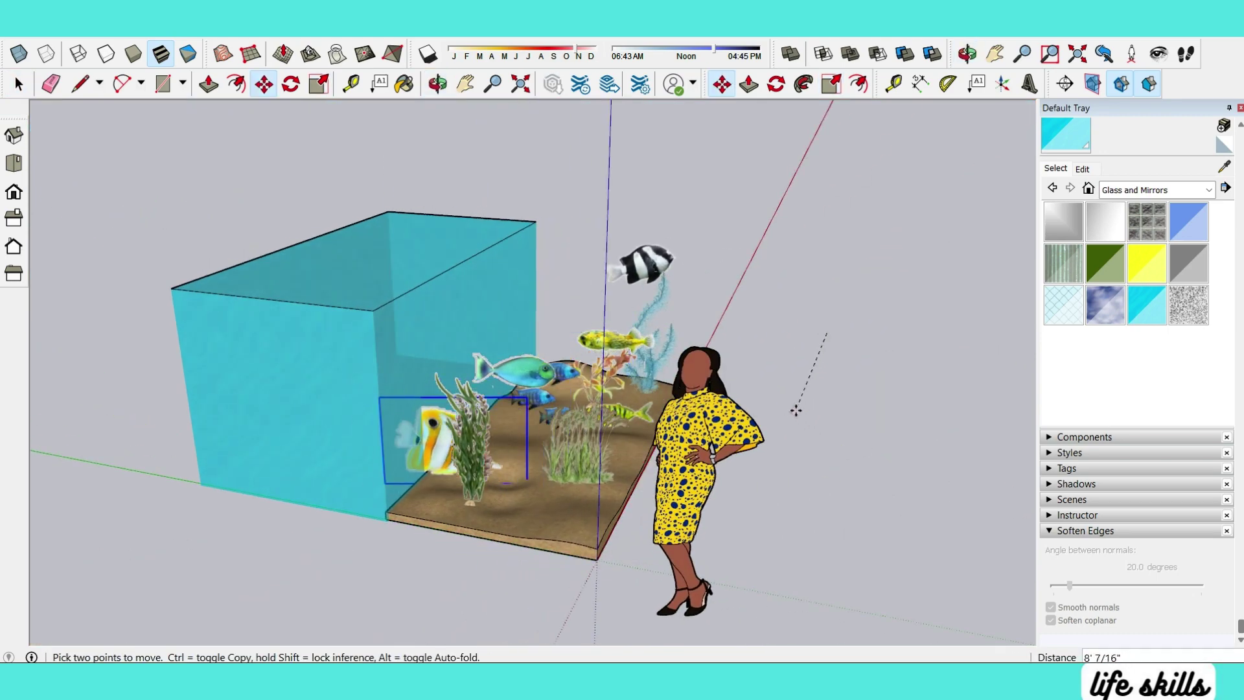
{"action": "left_click", "coordinate": [763, 385]}
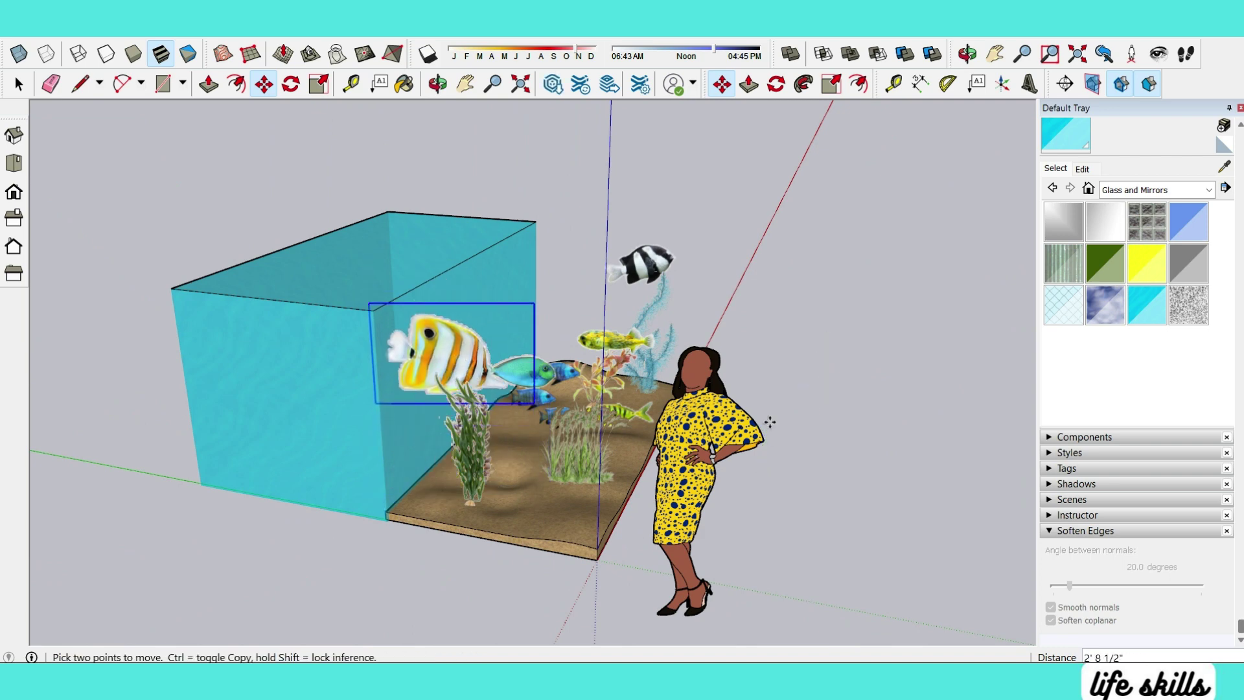
{"action": "middle_click_drag", "start_coordinate": [762, 385], "coordinate": [703, 438]}
{"action": "left_click_drag", "start_coordinate": [573, 291], "coordinate": [610, 291]}
{"action": "key", "text": "s"}
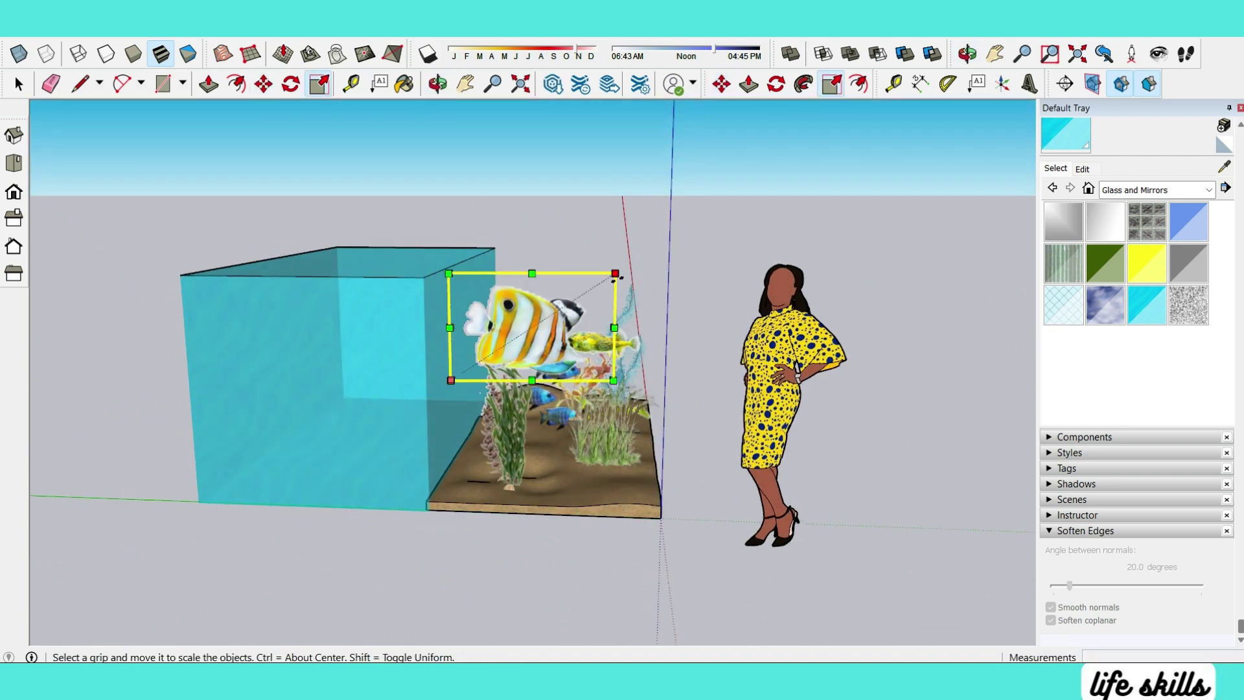
{"action": "key", "text": "space"}
{"action": "middle_click_drag", "start_coordinate": [544, 265], "coordinate": [659, 417]}
Step: Drop the black-and-white fish into the tank and mirror it to face the other way
{"action": "left_click", "coordinate": [886, 422]}
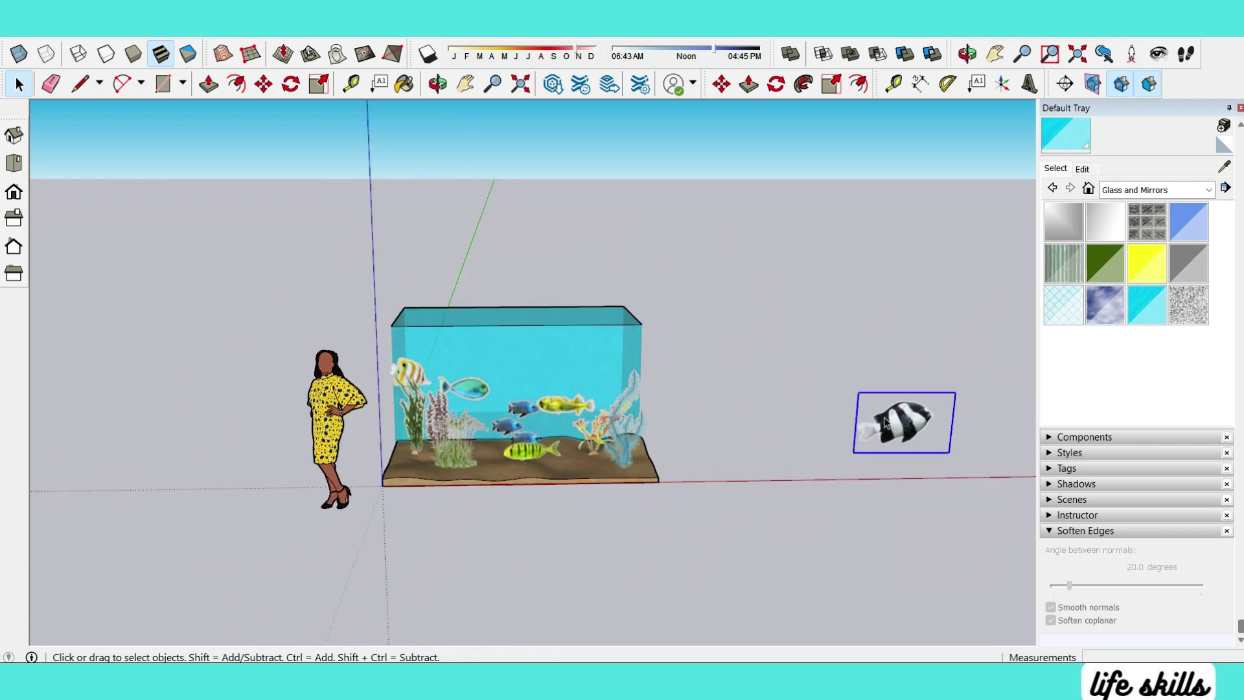
{"action": "key", "text": "m"}
{"action": "scroll", "coordinate": [920, 447], "scroll_direction": "up", "scroll_amount": 2}
{"action": "scroll", "coordinate": [583, 466], "scroll_direction": "up", "scroll_amount": 3}
{"action": "left_click", "coordinate": [455, 425]}
{"action": "key", "text": "space"}
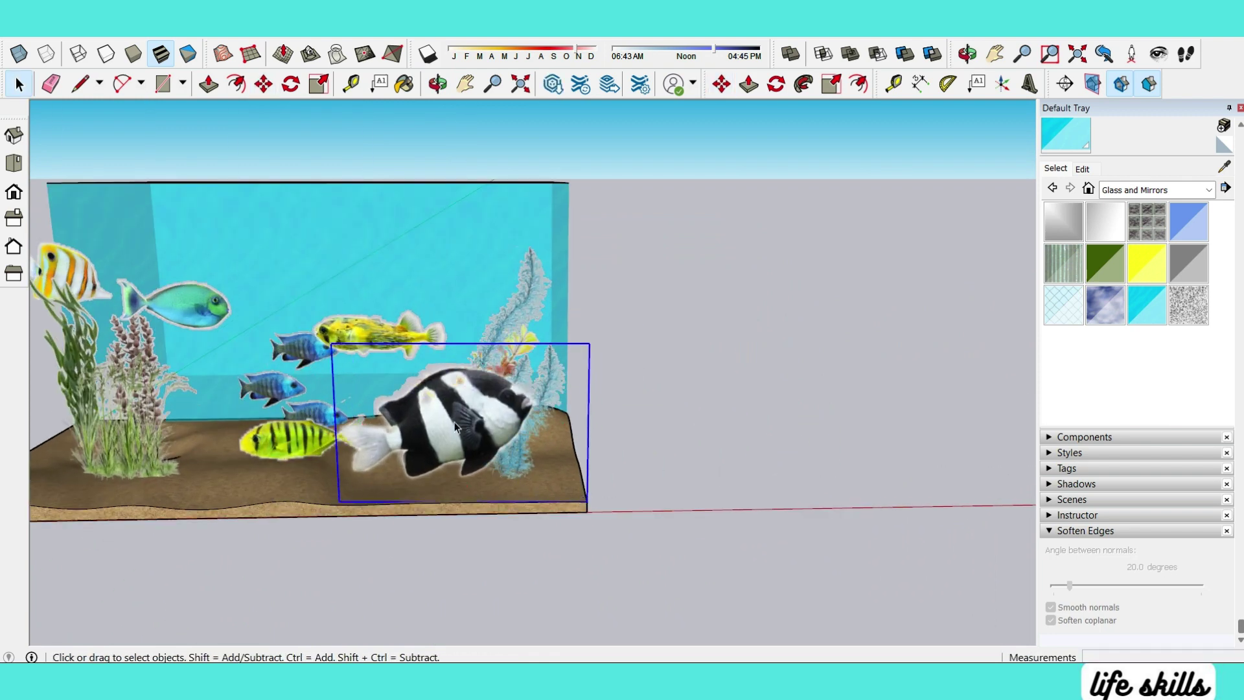
{"action": "key", "text": "s"}
{"action": "left_click_drag", "start_coordinate": [334, 424], "coordinate": [883, 414]}
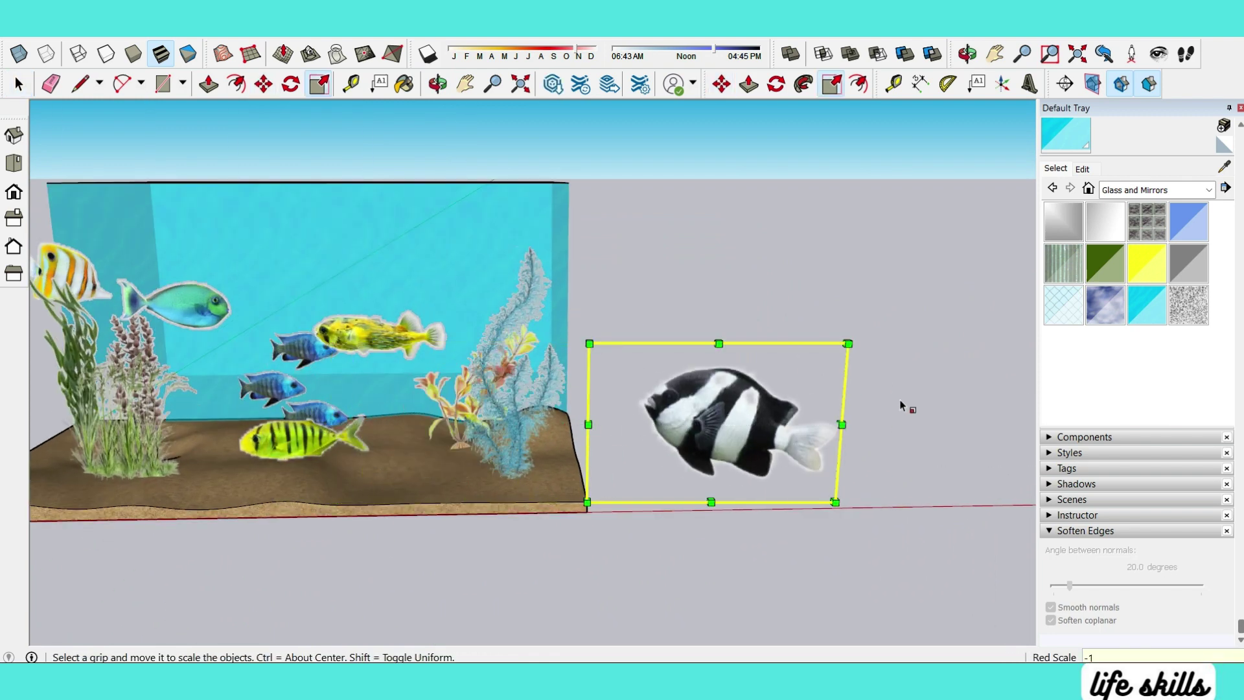
Step: Shrink the black-and-white fish and position it over the sand near the right-hand seaweed
{"action": "key", "text": "m"}
{"action": "left_click", "coordinate": [847, 500]}
{"action": "left_click", "coordinate": [613, 505]}
{"action": "key", "text": "s"}
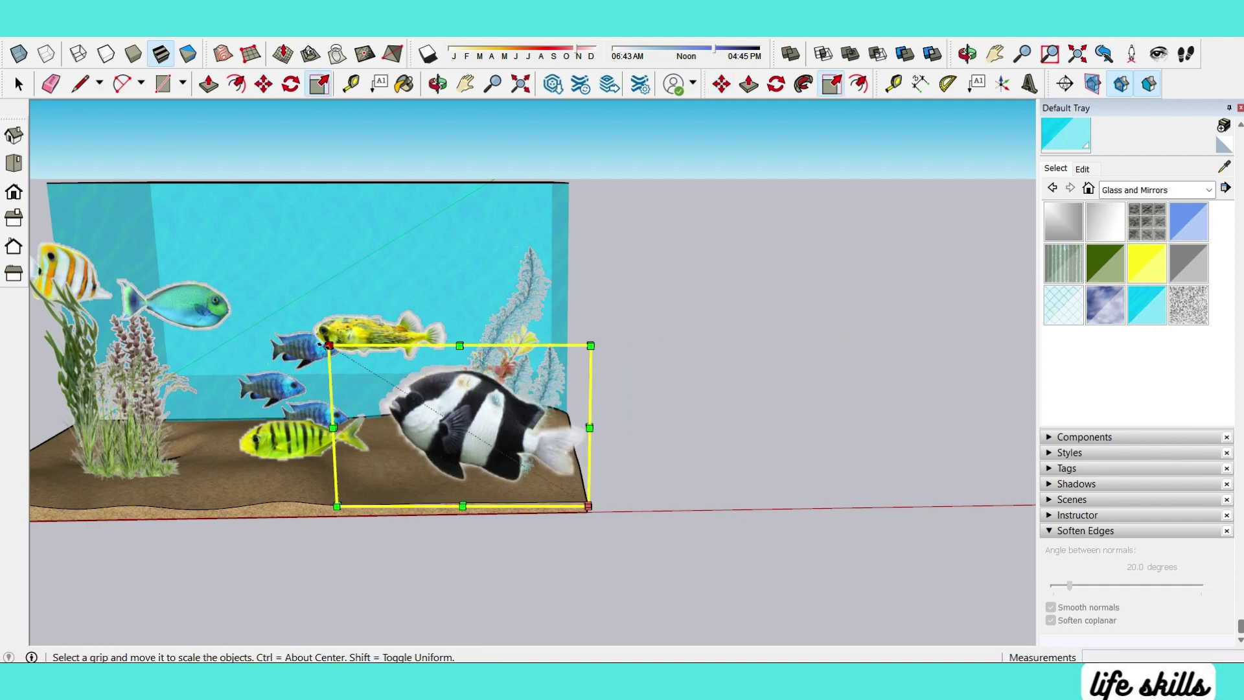
{"action": "middle_click_drag", "start_coordinate": [613, 504], "coordinate": [375, 520]}
{"action": "key", "text": "m"}
{"action": "mouse_move", "coordinate": [502, 608]}
{"action": "middle_mouse_down"}
{"action": "mouse_move", "coordinate": [697, 516]}
{"action": "mouse_move", "coordinate": [796, 558]}
{"action": "middle_mouse_up"}
{"action": "key", "text": "space"}
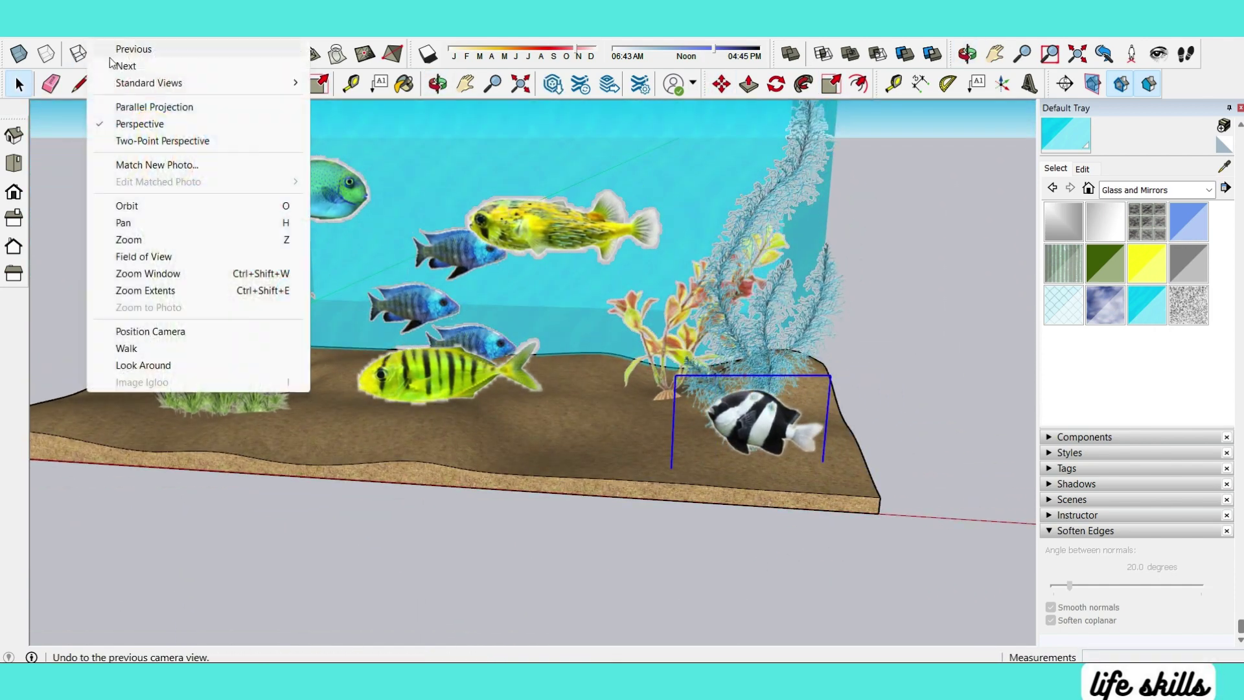
Step: Check the aquarium from the front, side and iso views, then return to perspective
{"action": "left_click", "coordinate": [130, 47]}
{"action": "left_click", "coordinate": [14, 191]}
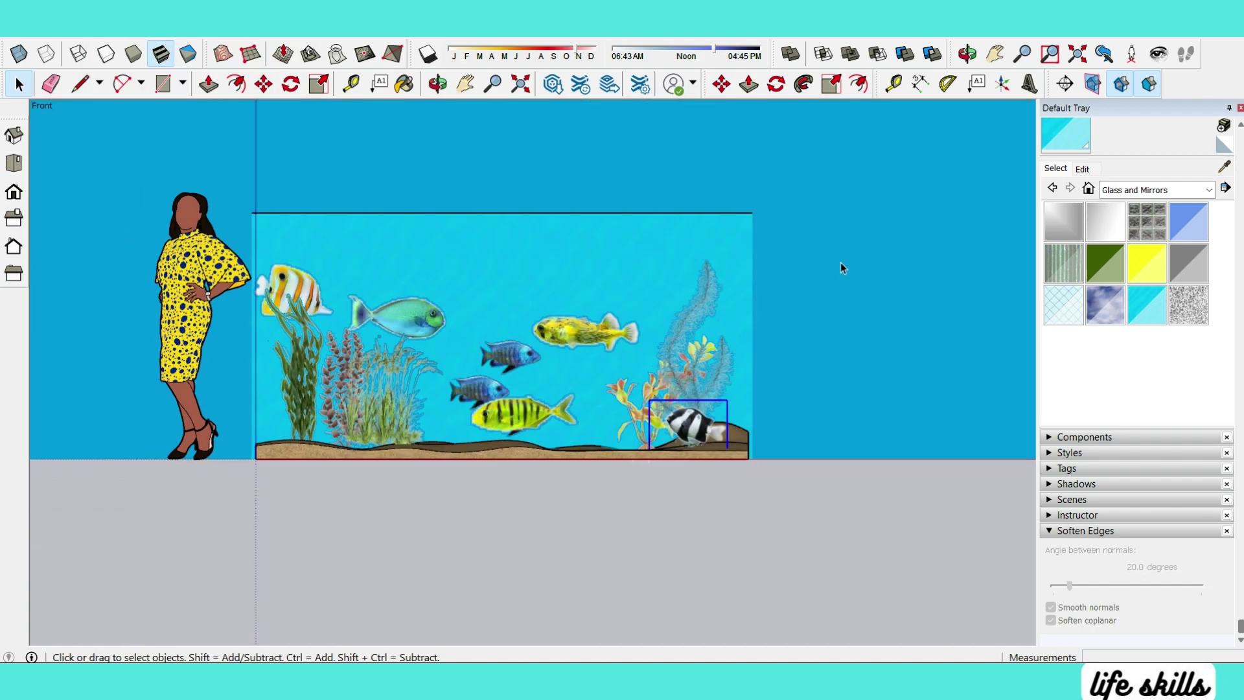
{"action": "scroll", "coordinate": [845, 311], "scroll_direction": "up", "scroll_amount": 1}
{"action": "middle_click_drag", "start_coordinate": [850, 337], "coordinate": [426, 365]}
{"action": "left_click", "coordinate": [14, 191]}
{"action": "key", "text": "space"}
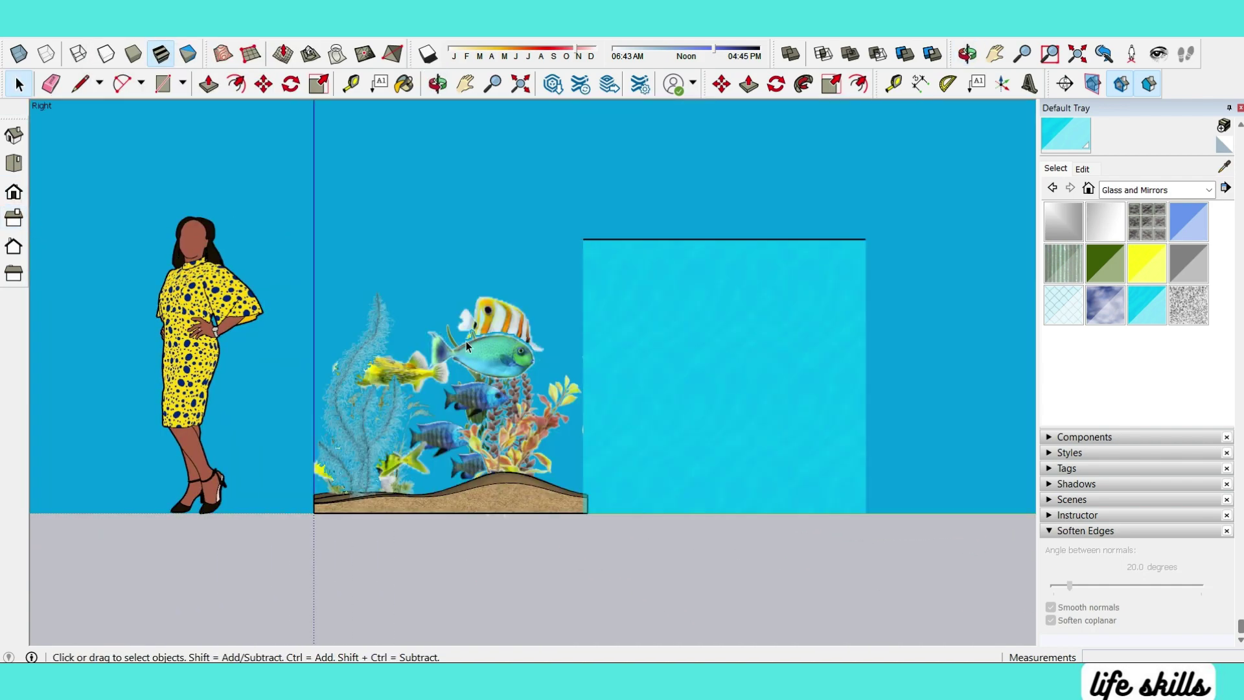
{"action": "scroll", "coordinate": [356, 478], "scroll_direction": "up", "scroll_amount": 2}
{"action": "scroll", "coordinate": [306, 471], "scroll_direction": "up", "scroll_amount": 2}
{"action": "scroll", "coordinate": [365, 461], "scroll_direction": "down", "scroll_amount": 2}
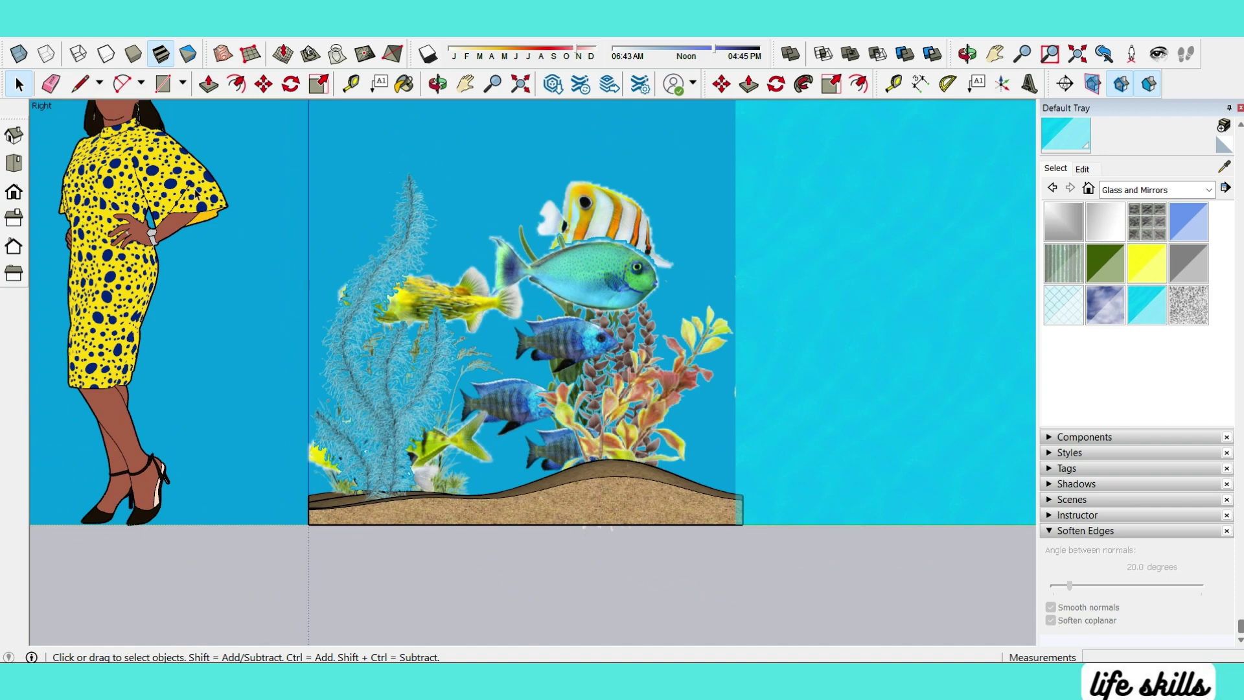
{"action": "left_click", "coordinate": [14, 135]}
{"action": "left_click", "coordinate": [98, 29]}
{"action": "left_click", "coordinate": [139, 122]}
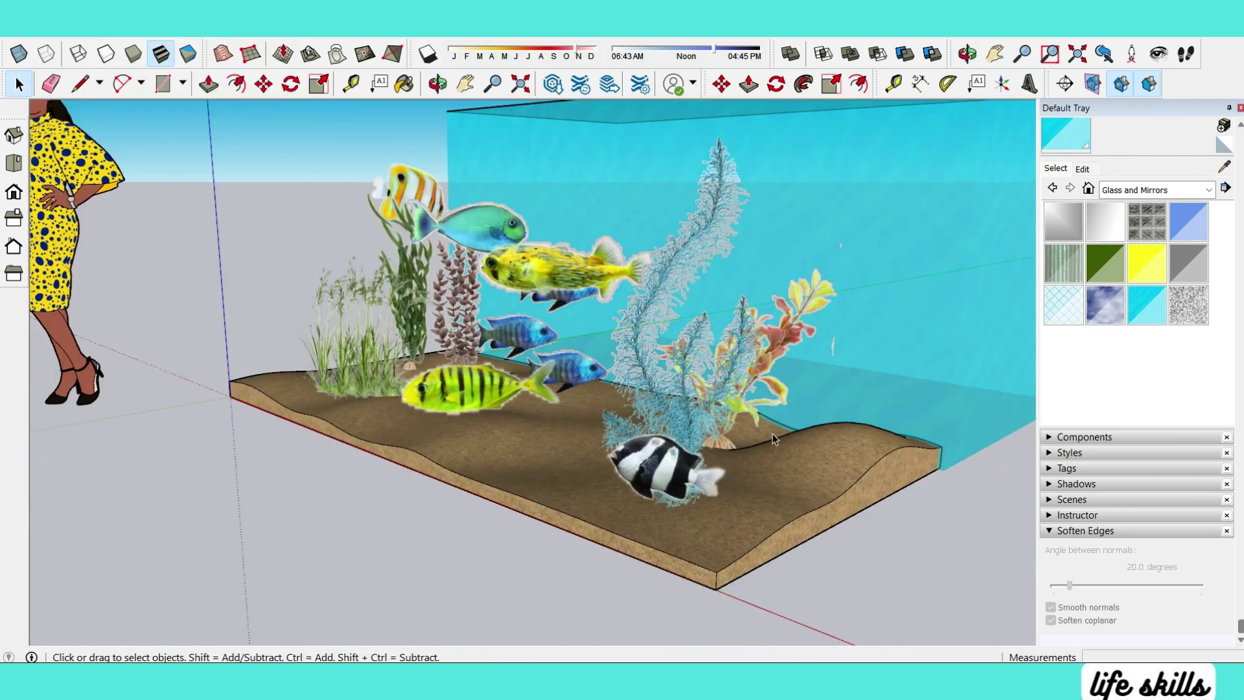
{"action": "scroll", "coordinate": [773, 438], "scroll_direction": "down", "scroll_amount": 5}
Step: Move the glass tank 5' along the green axis
{"action": "left_click", "coordinate": [666, 339]}
{"action": "middle_click_drag", "start_coordinate": [666, 339], "coordinate": [542, 446]}
{"action": "key", "text": "m"}
{"action": "left_click", "coordinate": [827, 458]}
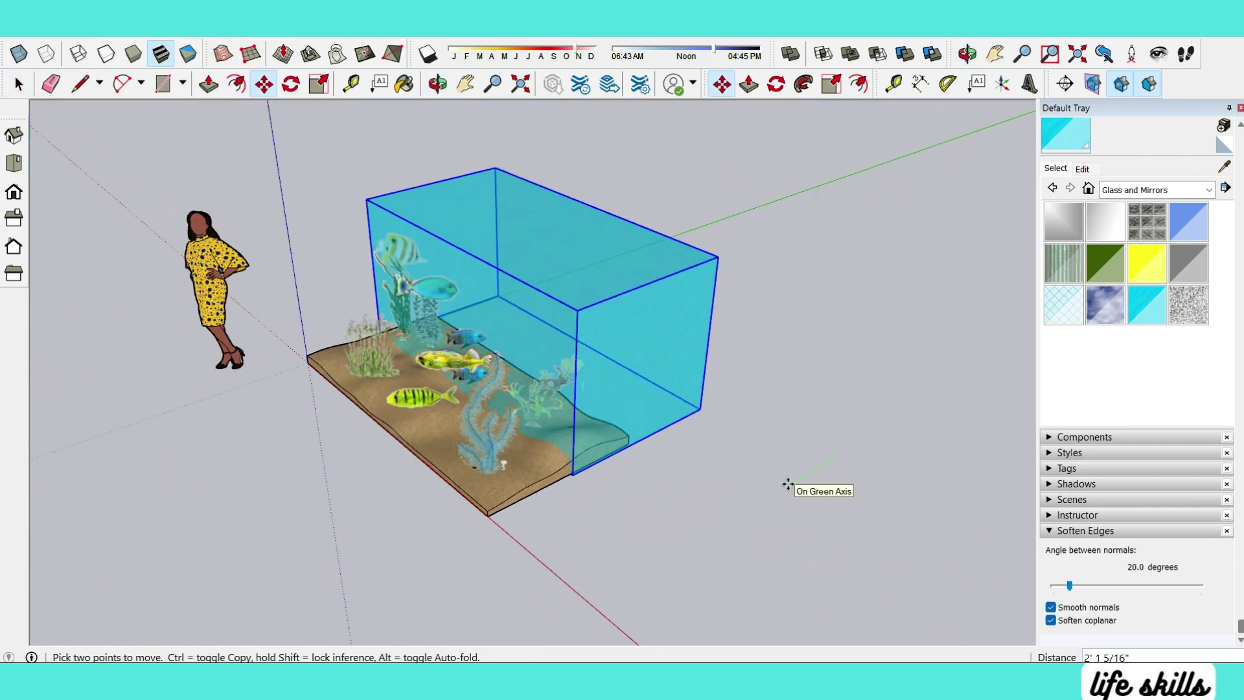
{"action": "type", "text": "5'"}
{"action": "key", "text": "Return"}
Step: Push/pull the glass tank's top face by 1 inch, then return to the front view
{"action": "middle_click_drag", "start_coordinate": [495, 546], "coordinate": [756, 411]}
{"action": "scroll", "coordinate": [544, 431], "scroll_direction": "up", "scroll_amount": 3}
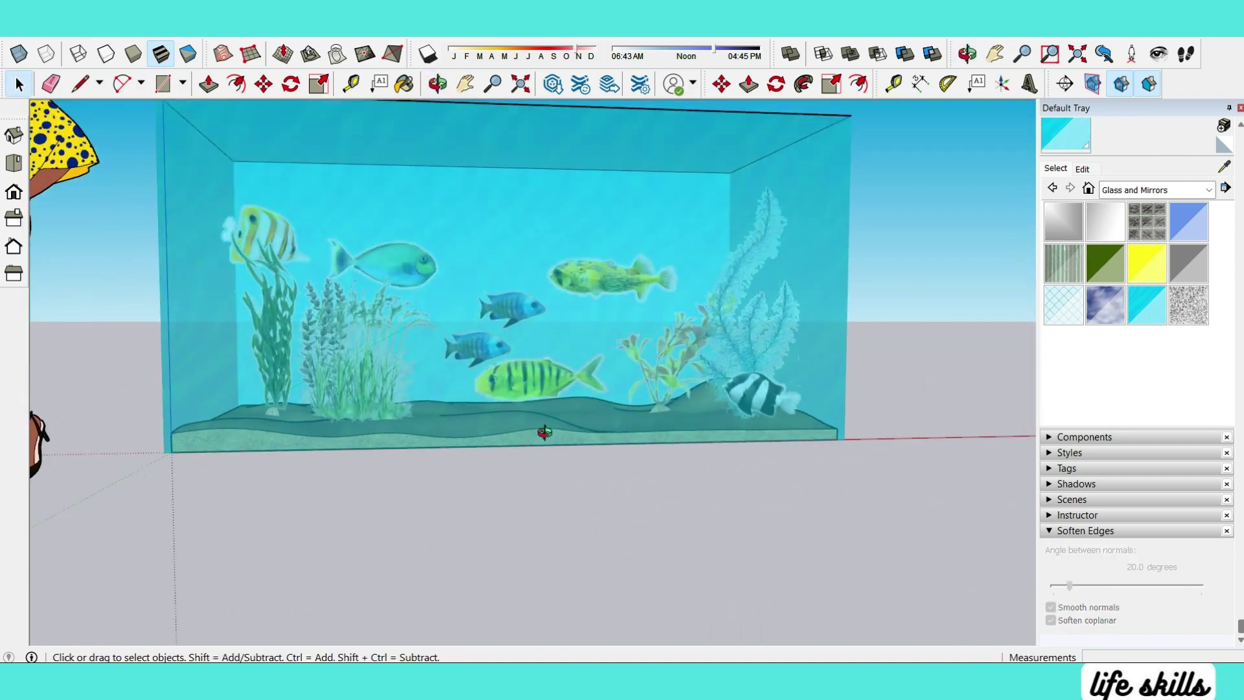
{"action": "middle_click_drag", "start_coordinate": [545, 430], "coordinate": [522, 228]}
{"action": "scroll", "coordinate": [498, 235], "scroll_direction": "up", "scroll_amount": 3}
{"action": "key", "text": "p"}
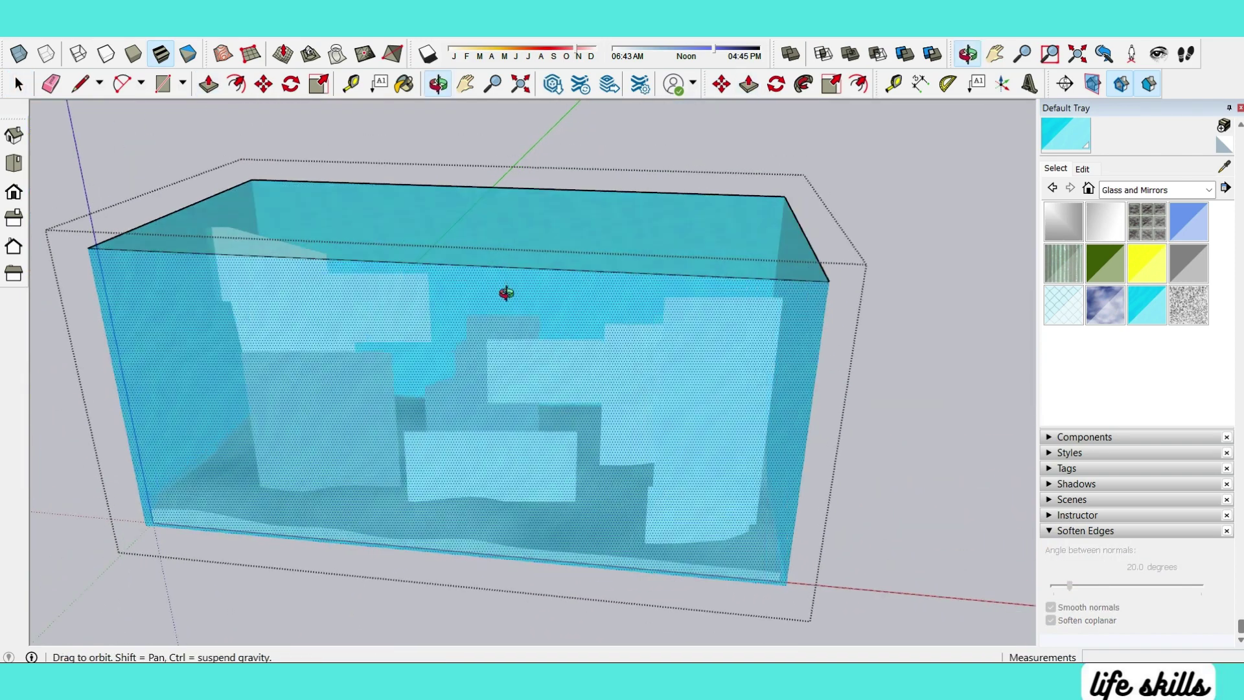
{"action": "left_click", "coordinate": [508, 233]}
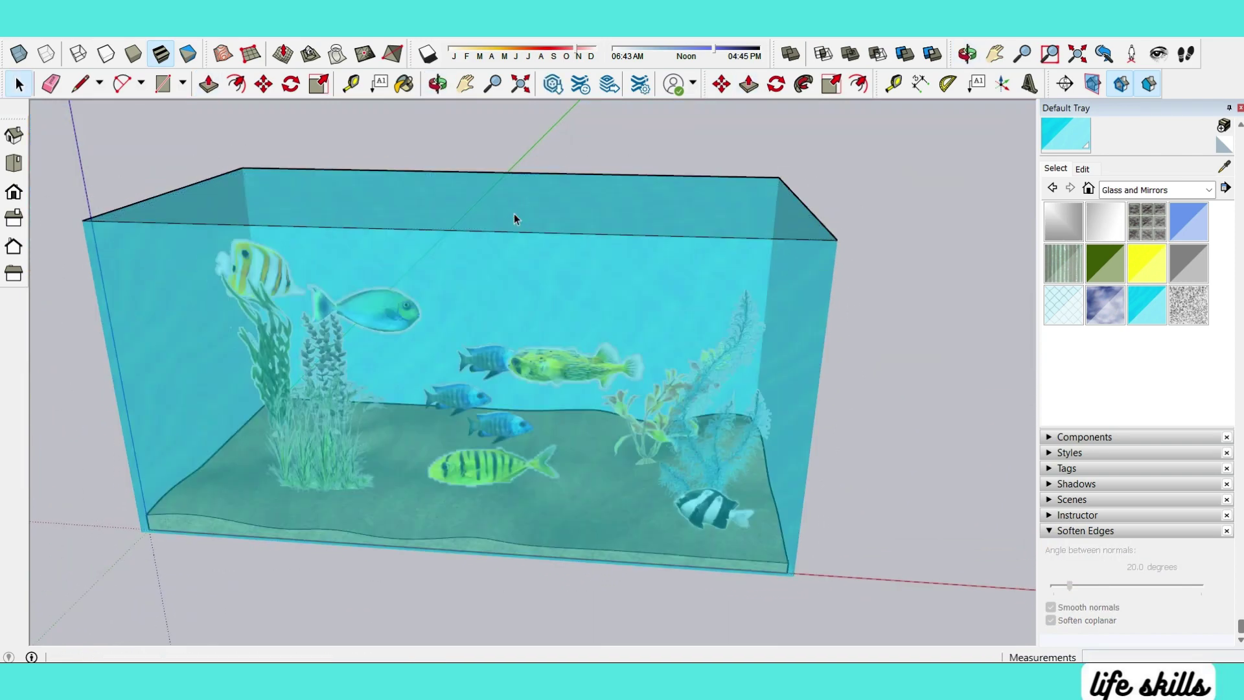
{"action": "key", "text": "p"}
{"action": "left_click", "coordinate": [509, 214]}
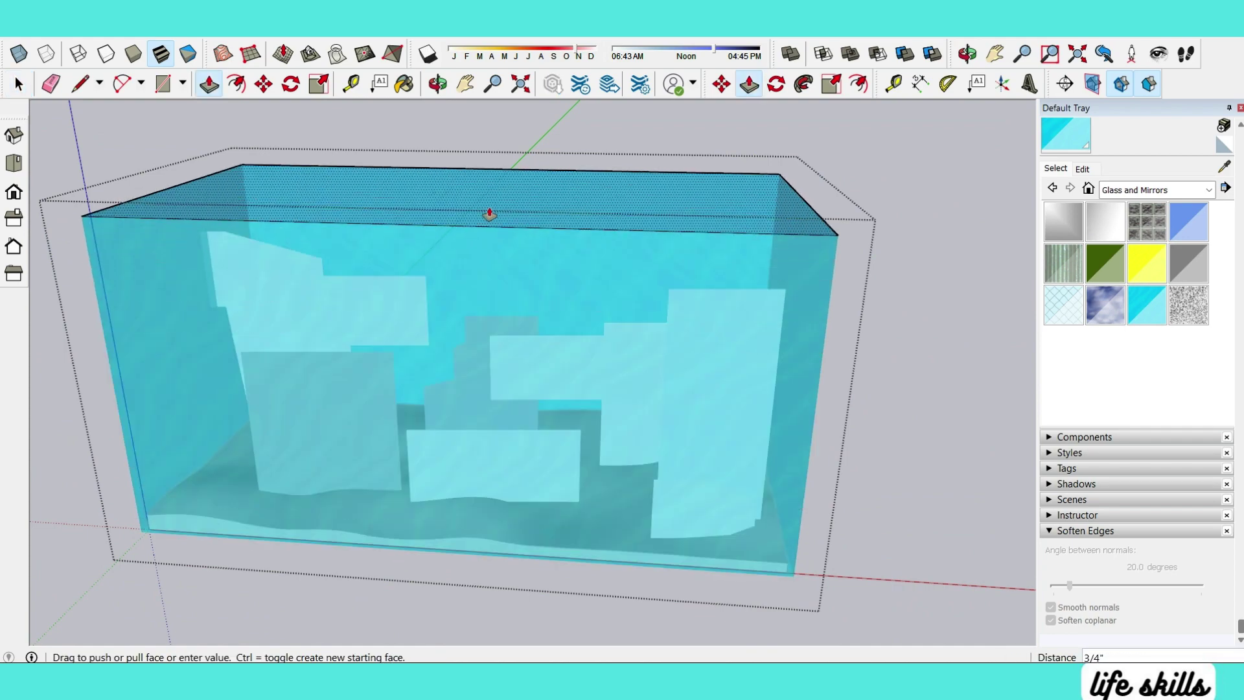
{"action": "left_click", "coordinate": [489, 213]}
{"action": "mouse_move", "coordinate": [489, 212]}
{"action": "middle_mouse_down"}
{"action": "mouse_move", "coordinate": [514, 162]}
{"action": "mouse_move", "coordinate": [524, 224]}
{"action": "mouse_move", "coordinate": [613, 314]}
{"action": "middle_mouse_up"}
{"action": "left_click", "coordinate": [556, 197]}
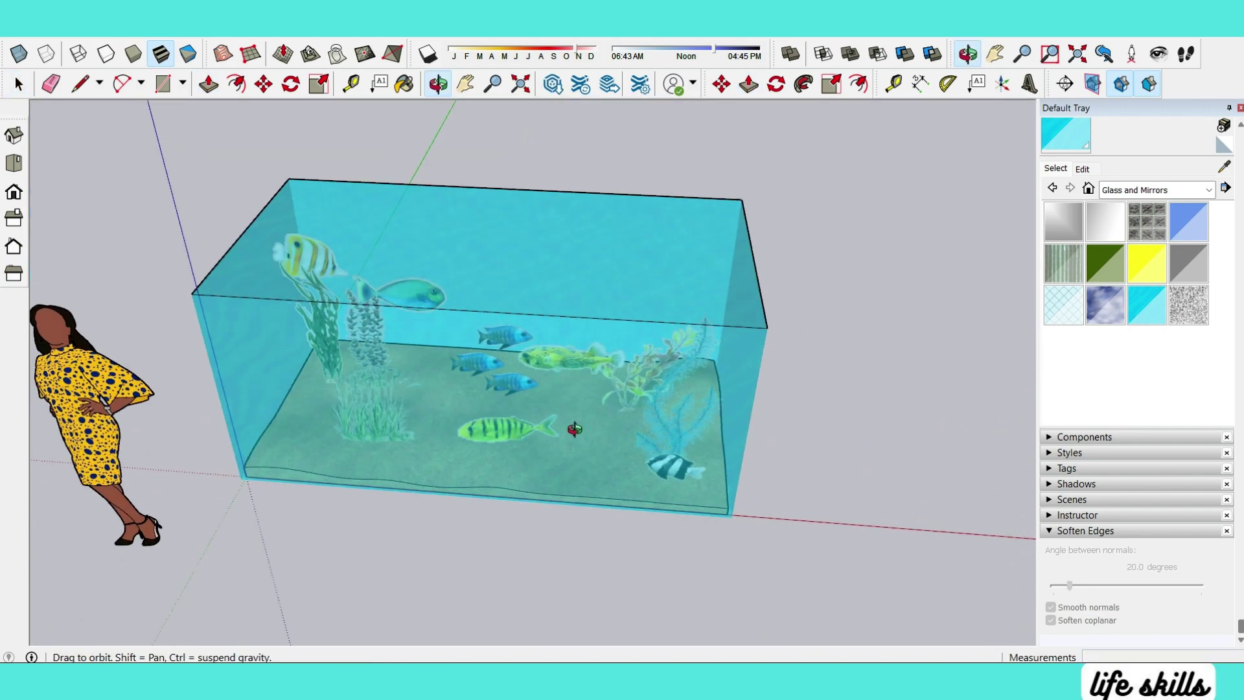
{"action": "key", "text": "space"}
{"action": "key", "text": "F4"}
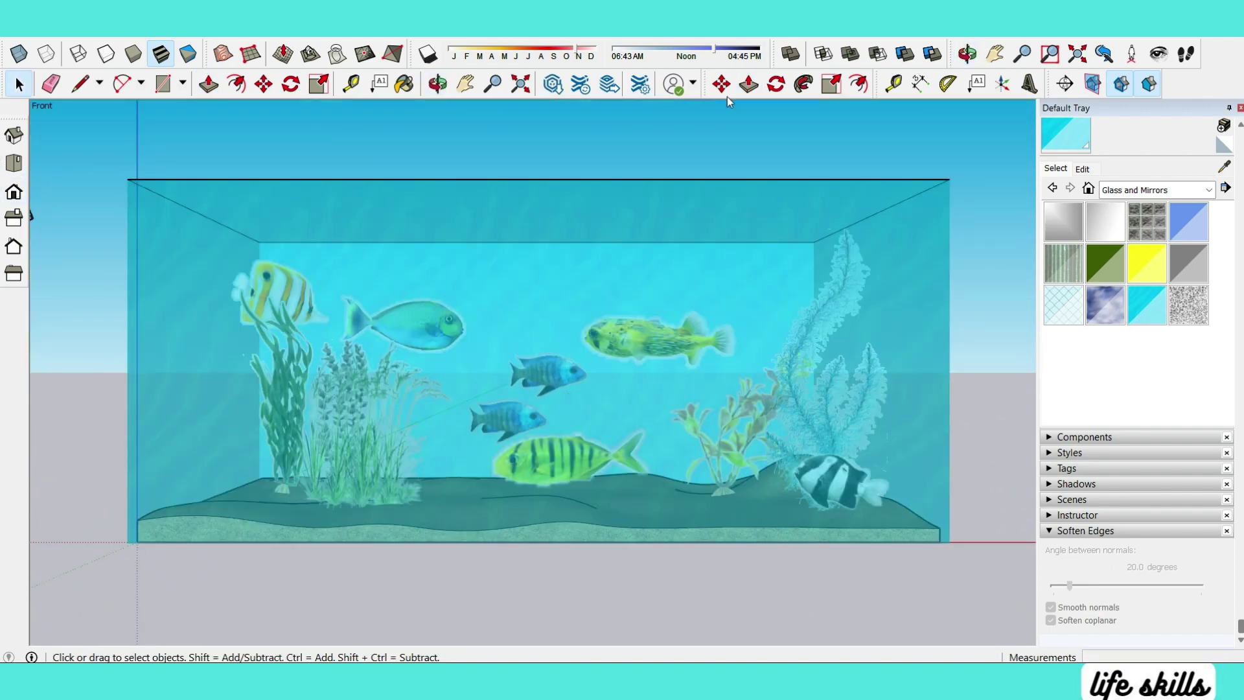
Step: Hide the drawing axes
{"action": "right_click", "coordinate": [137, 139]}
{"action": "left_click", "coordinate": [157, 201]}
{"action": "right_click", "coordinate": [137, 118]}
{"action": "left_click", "coordinate": [172, 199]}
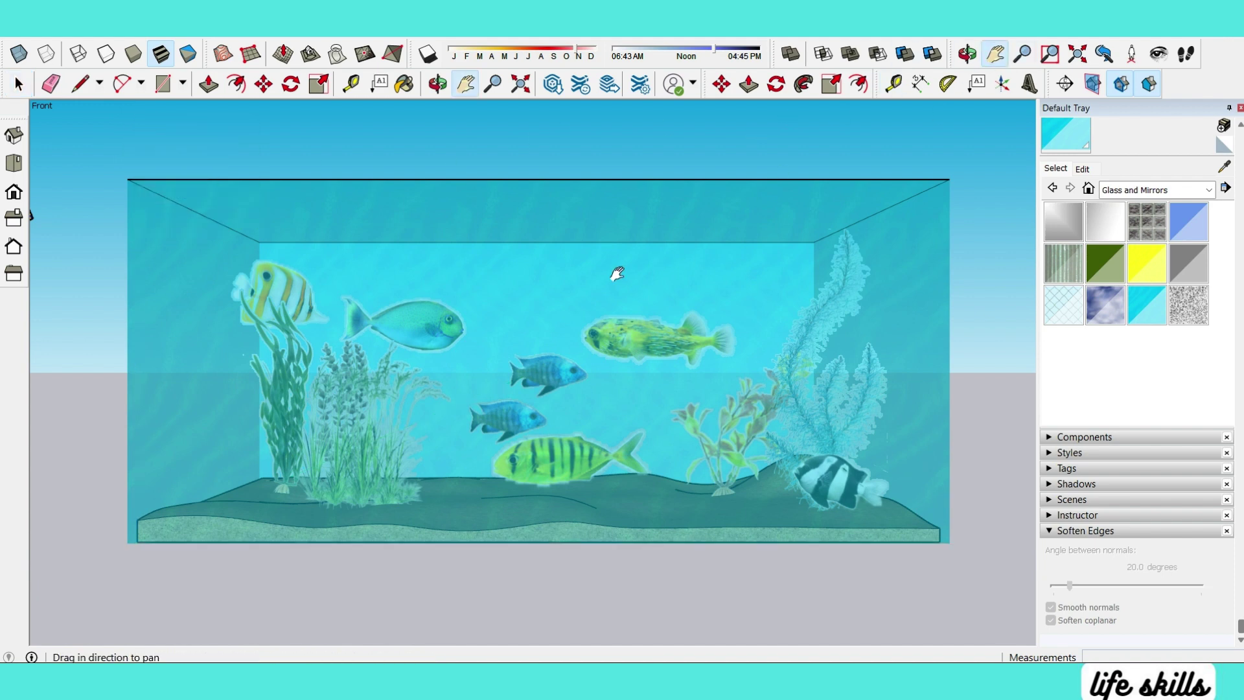
Step: Pan and zoom so the aquarium fills the window at a slight angle
{"action": "left_click_drag", "start_coordinate": [616, 274], "coordinate": [617, 295]}
{"action": "scroll", "coordinate": [539, 386], "scroll_direction": "up", "scroll_amount": 1}
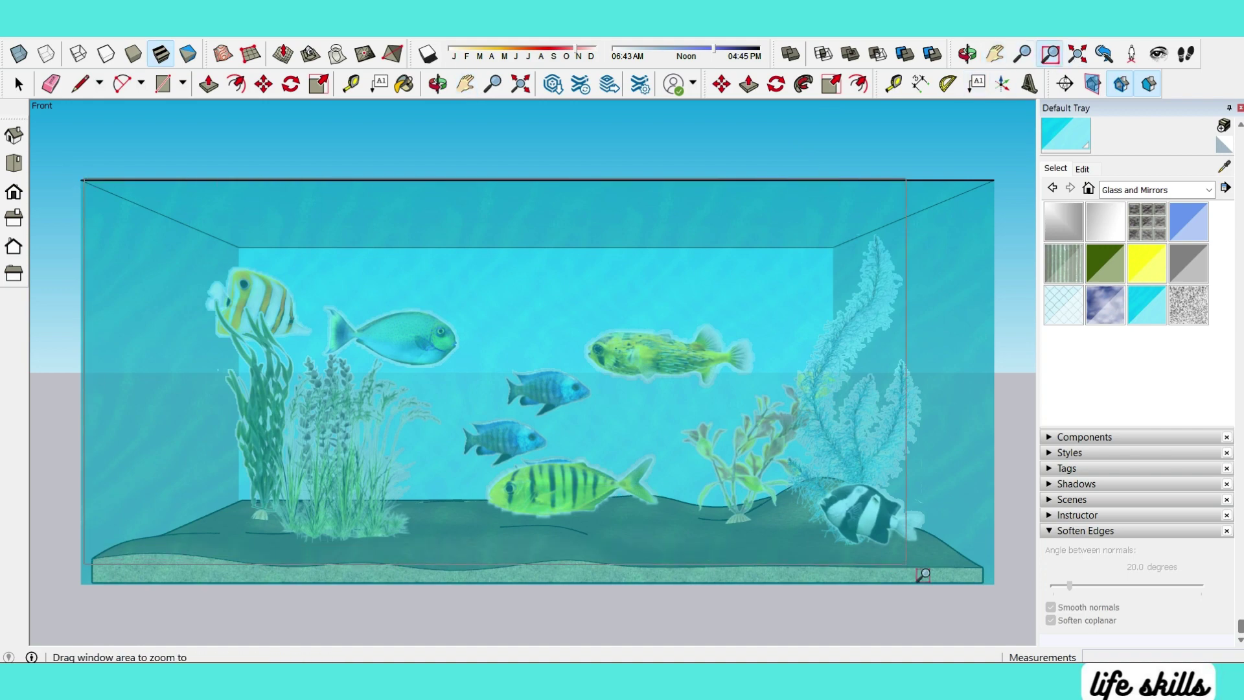
{"action": "left_click_drag", "start_coordinate": [923, 574], "coordinate": [1005, 592]}
{"action": "left_click_drag", "start_coordinate": [567, 412], "coordinate": [151, 391]}
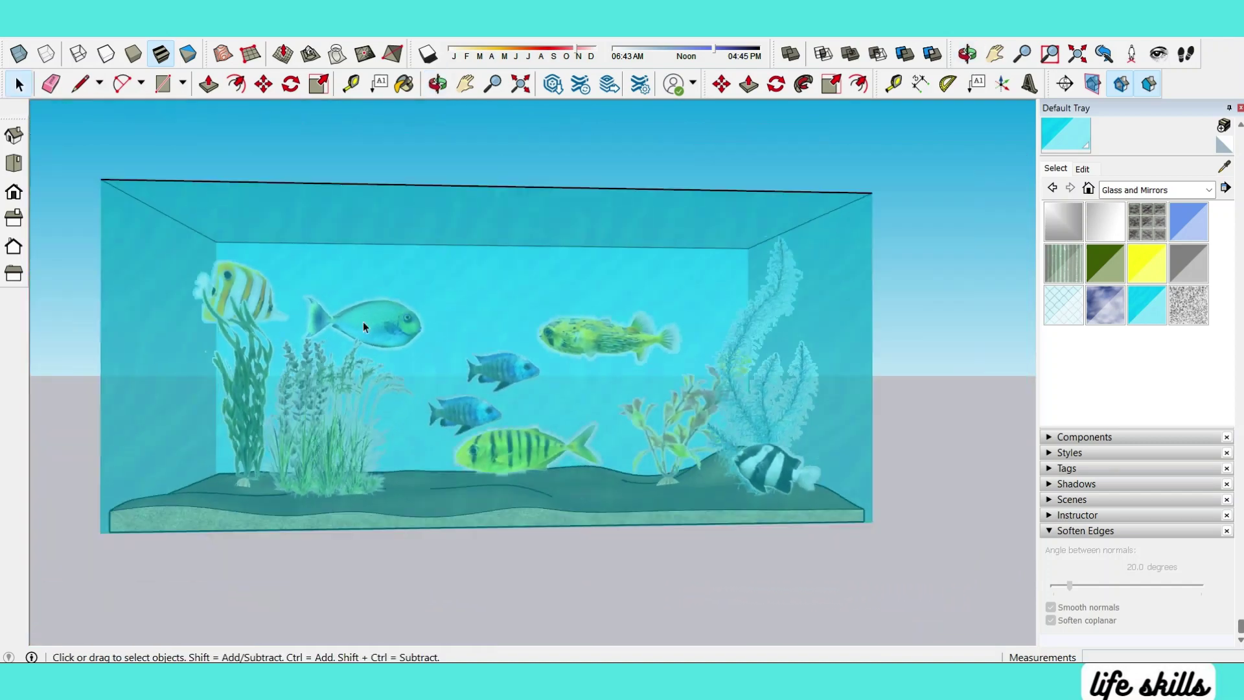